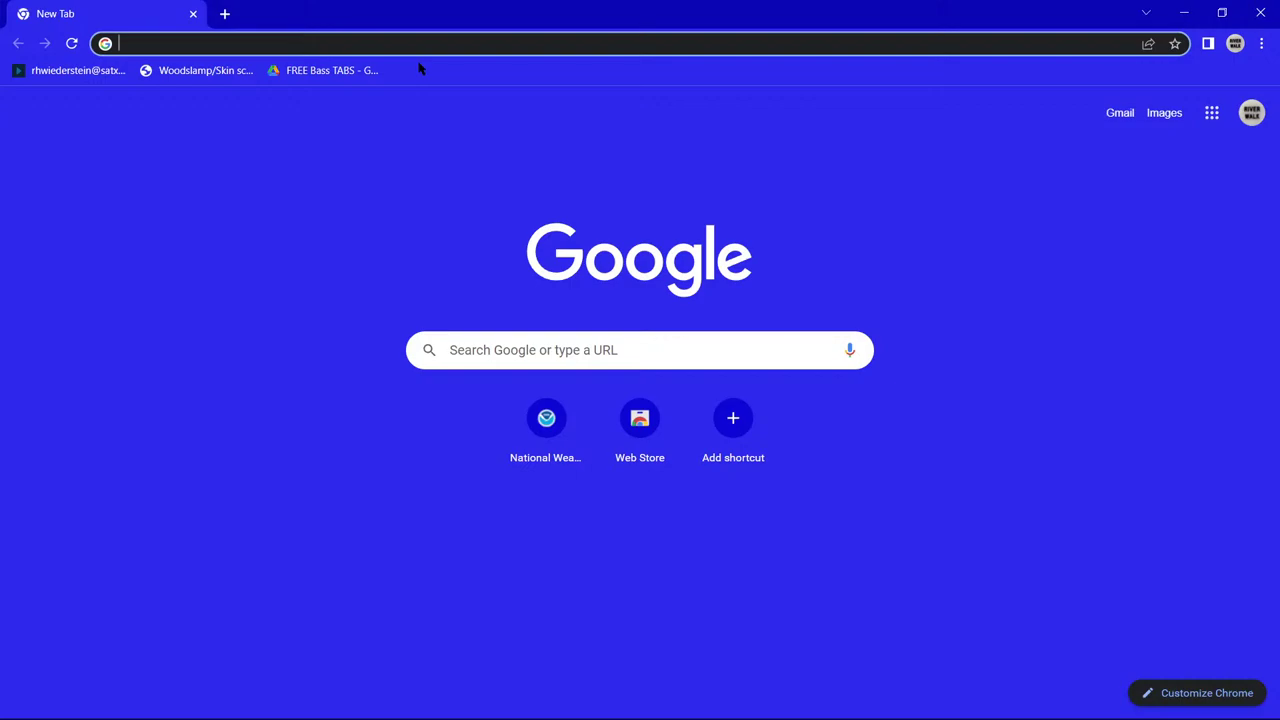
Search Google for "convective outlook nws" and browse the image results.
text(convective outlook nws)
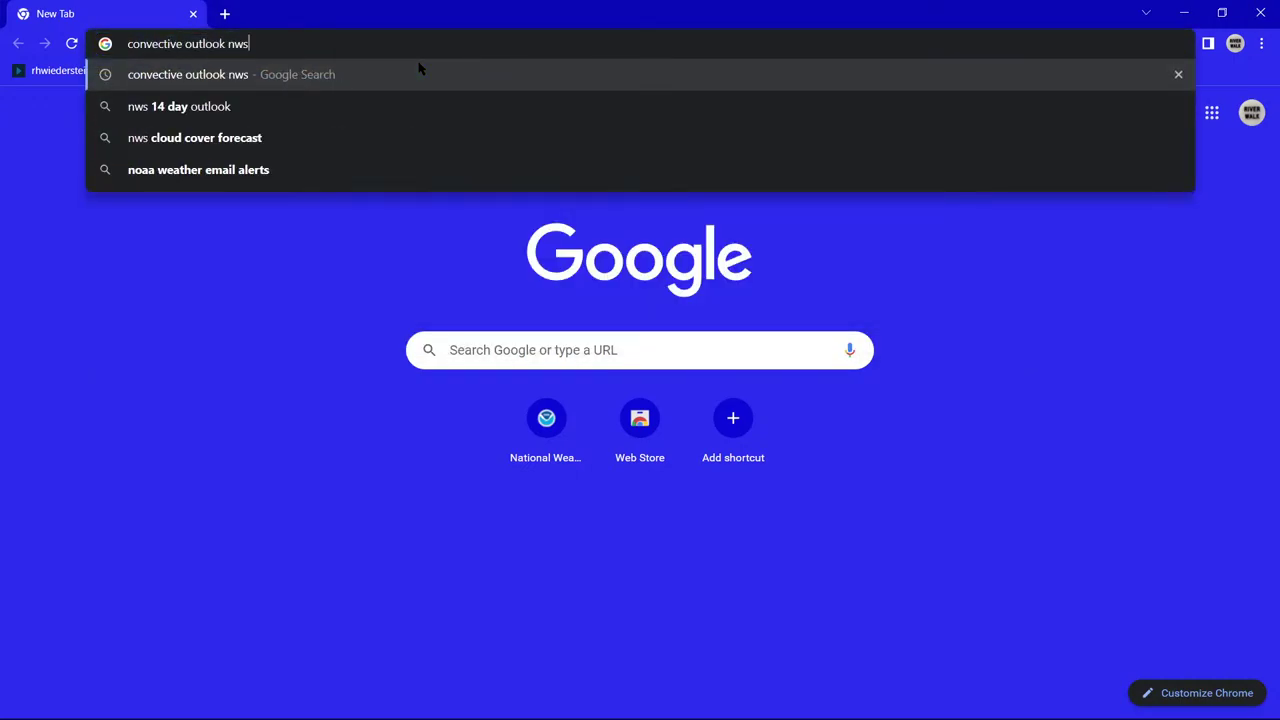
click(420, 72)
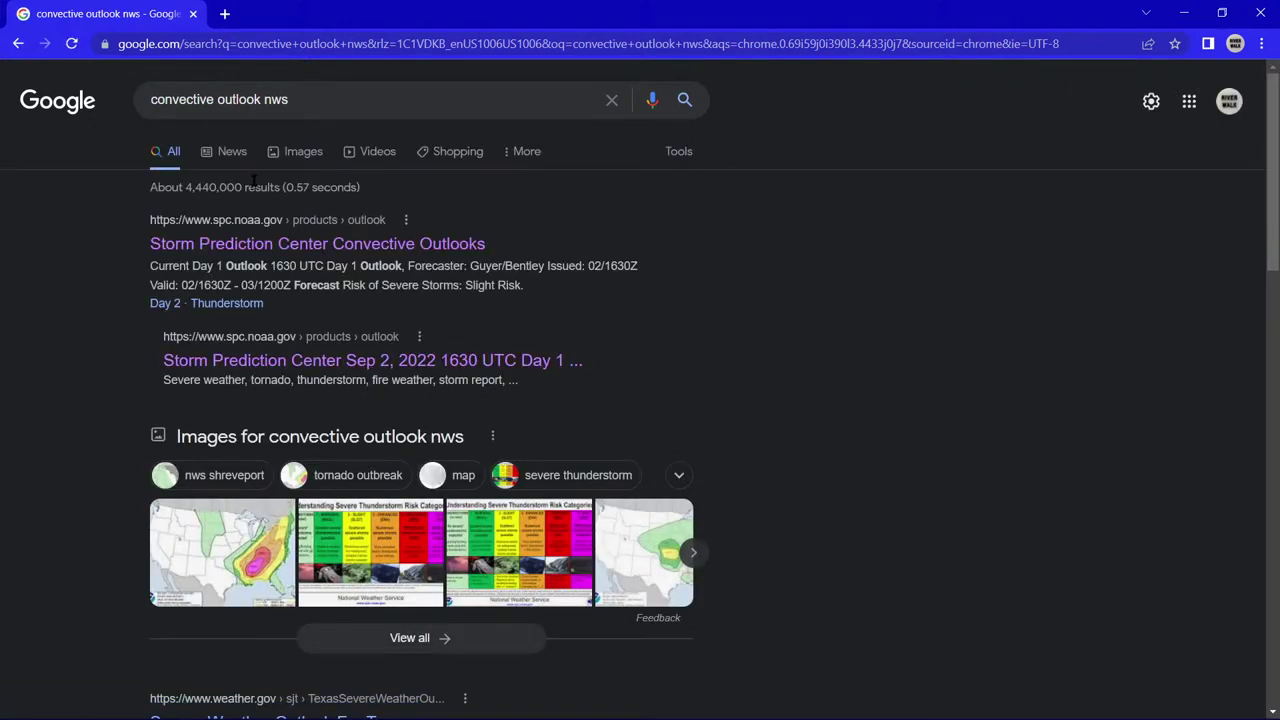
click(282, 158)
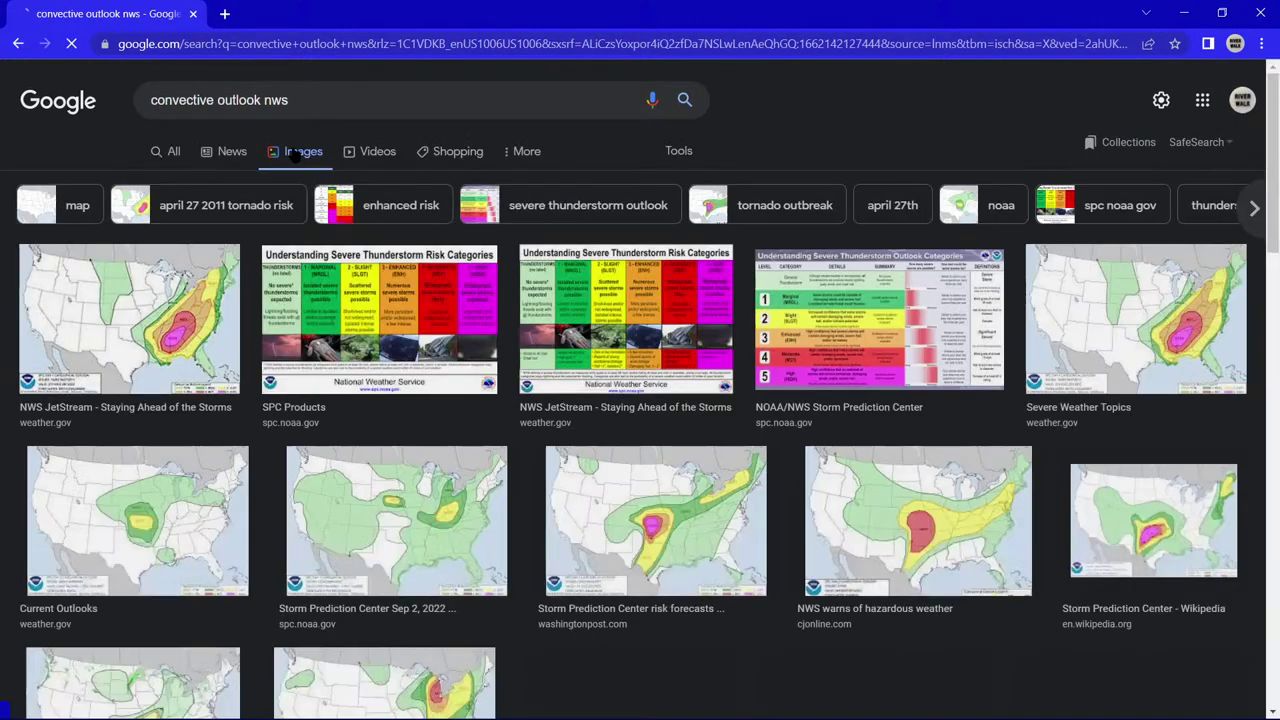
scroll(487, 308, down, 3)
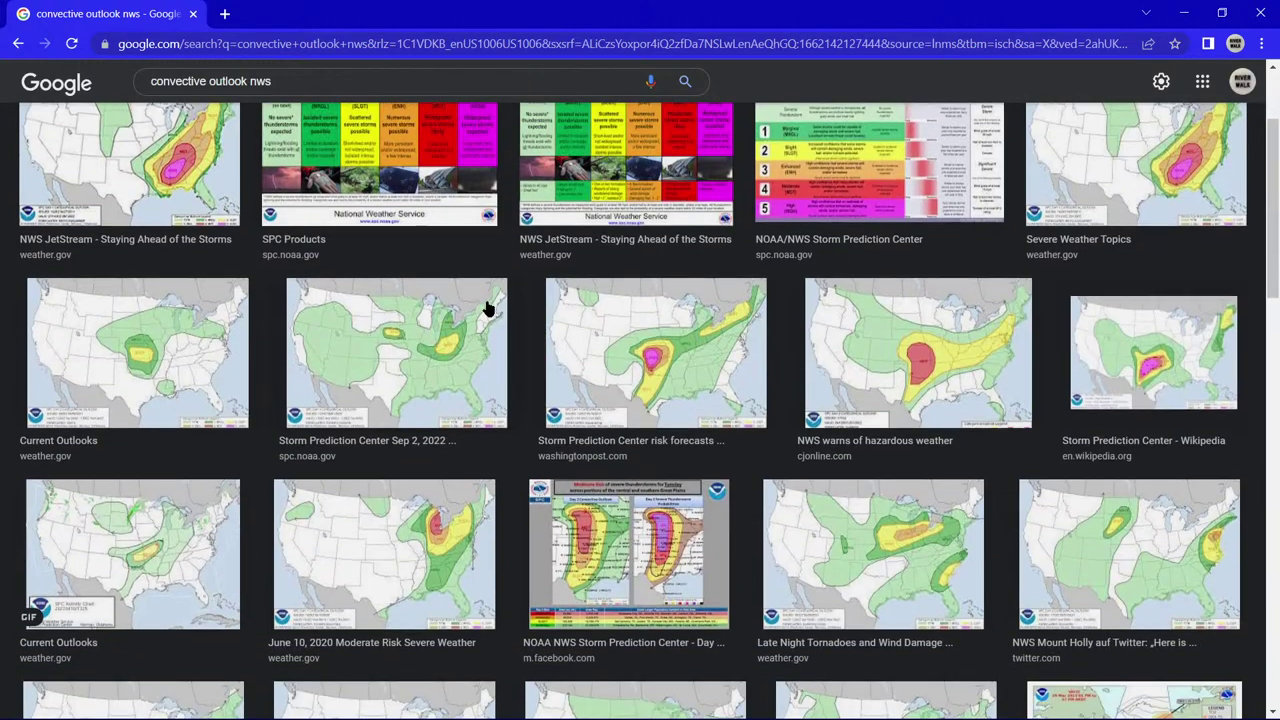
scroll(487, 308, down, 3)
scroll(485, 309, up, 5)
Refine the image search to "convective outlook nws map" and preview the blank US map from spc.noaa.gov.
click(384, 101)
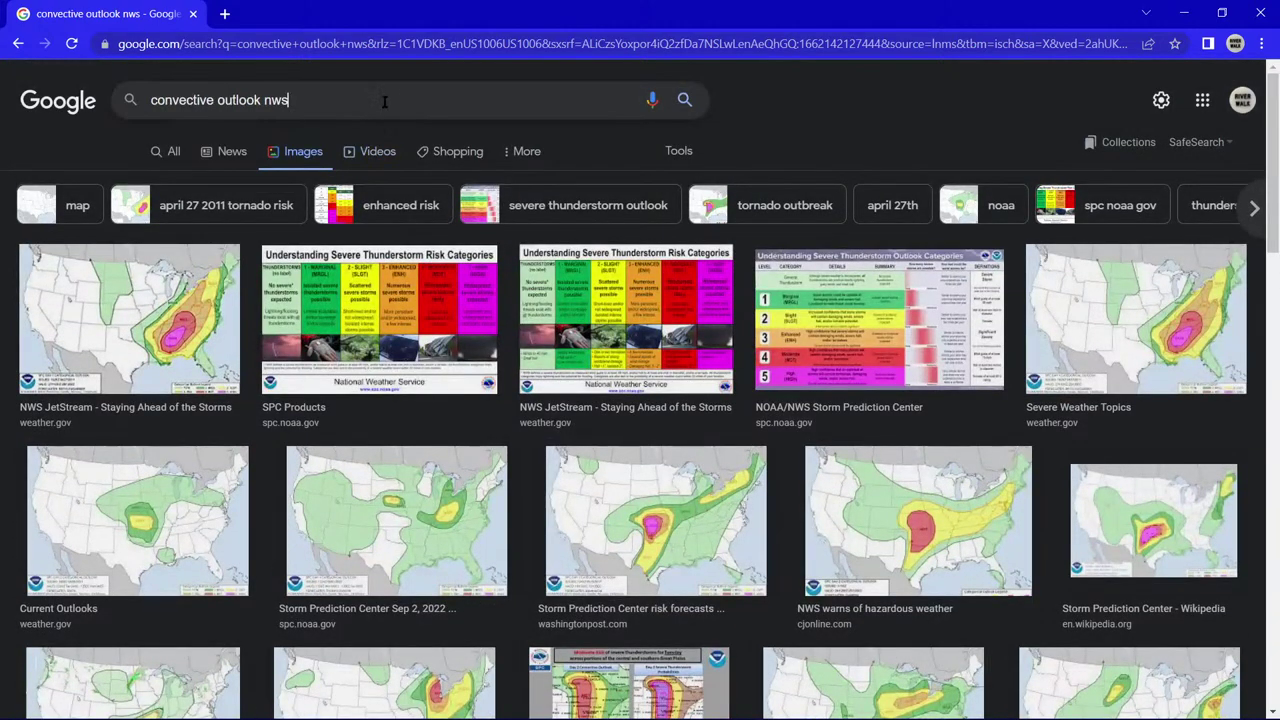
text(map)
key(Return)
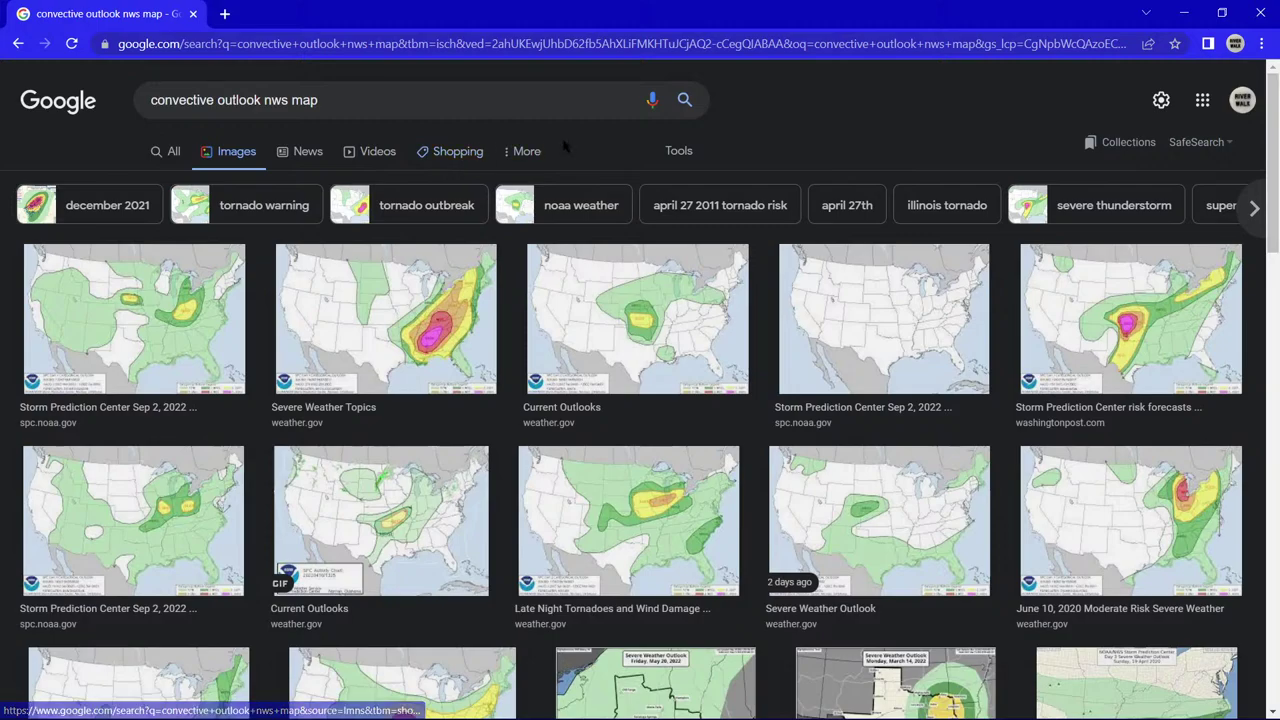
click(852, 337)
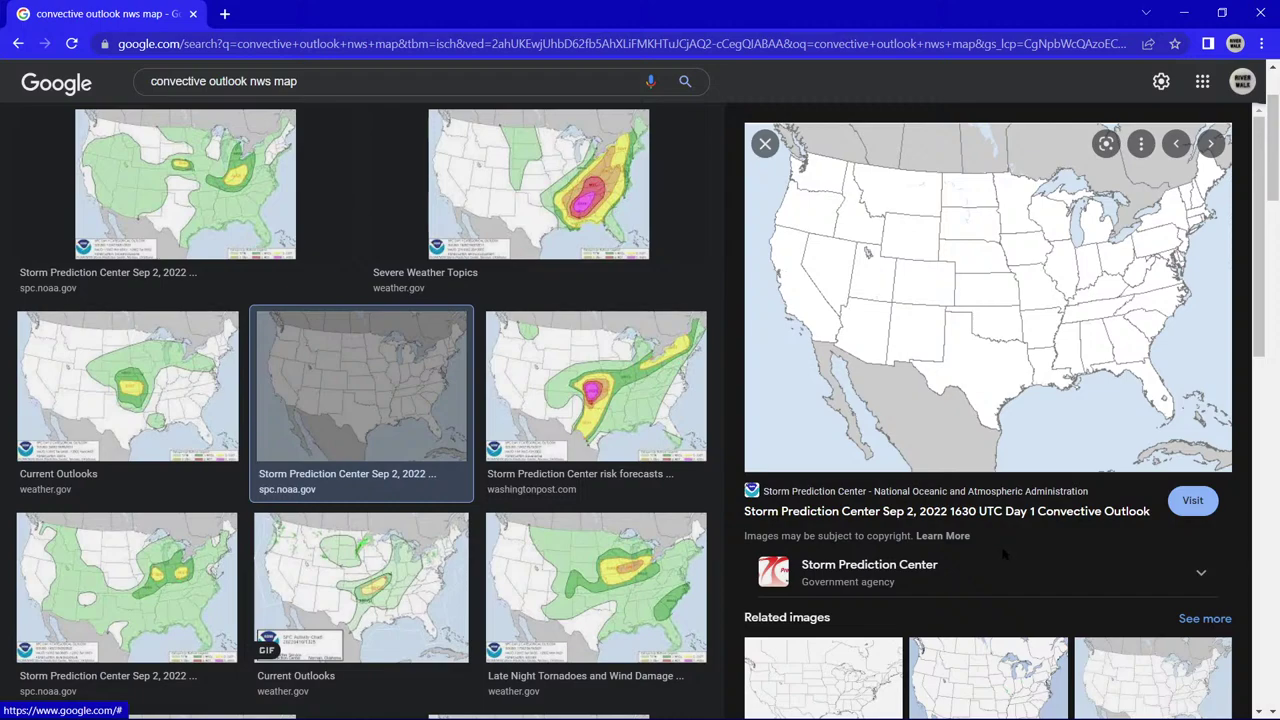
right_click(859, 334)
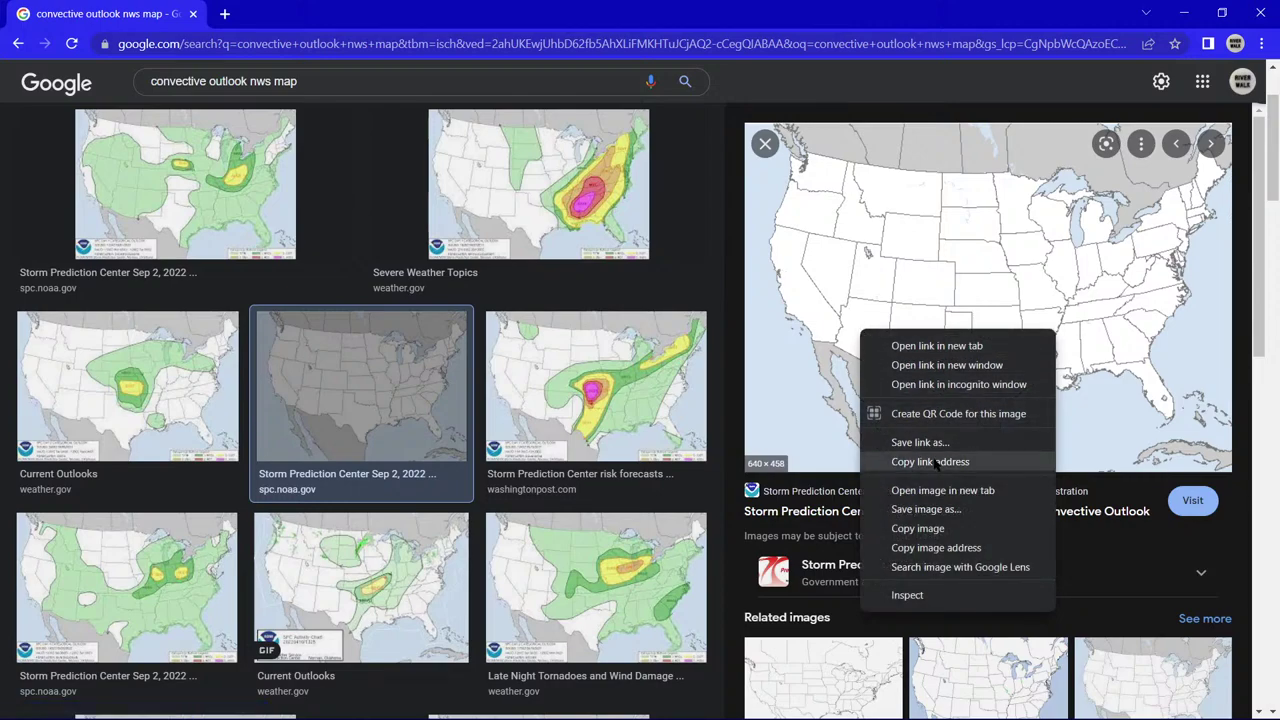
click(944, 511)
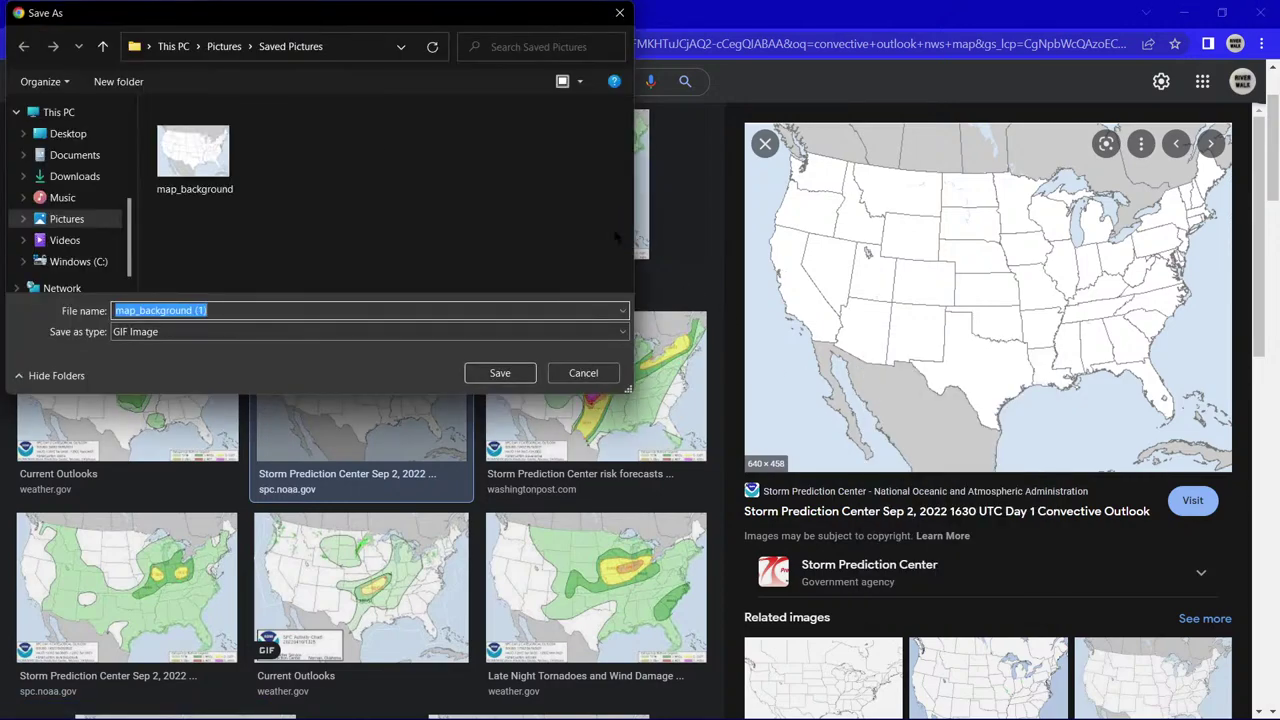
click(590, 373)
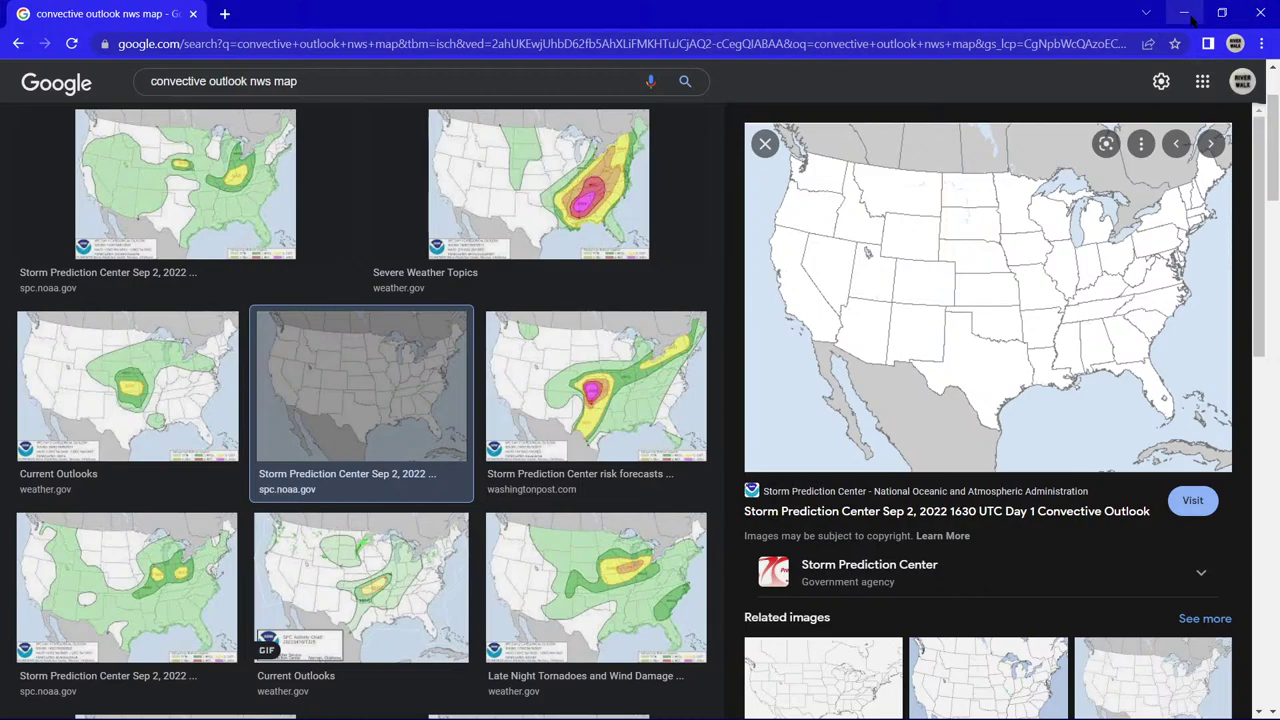
Preview the Severe Weather Topics outlook map from weather.gov, minimize the browser and launch paint.net.
click(509, 180)
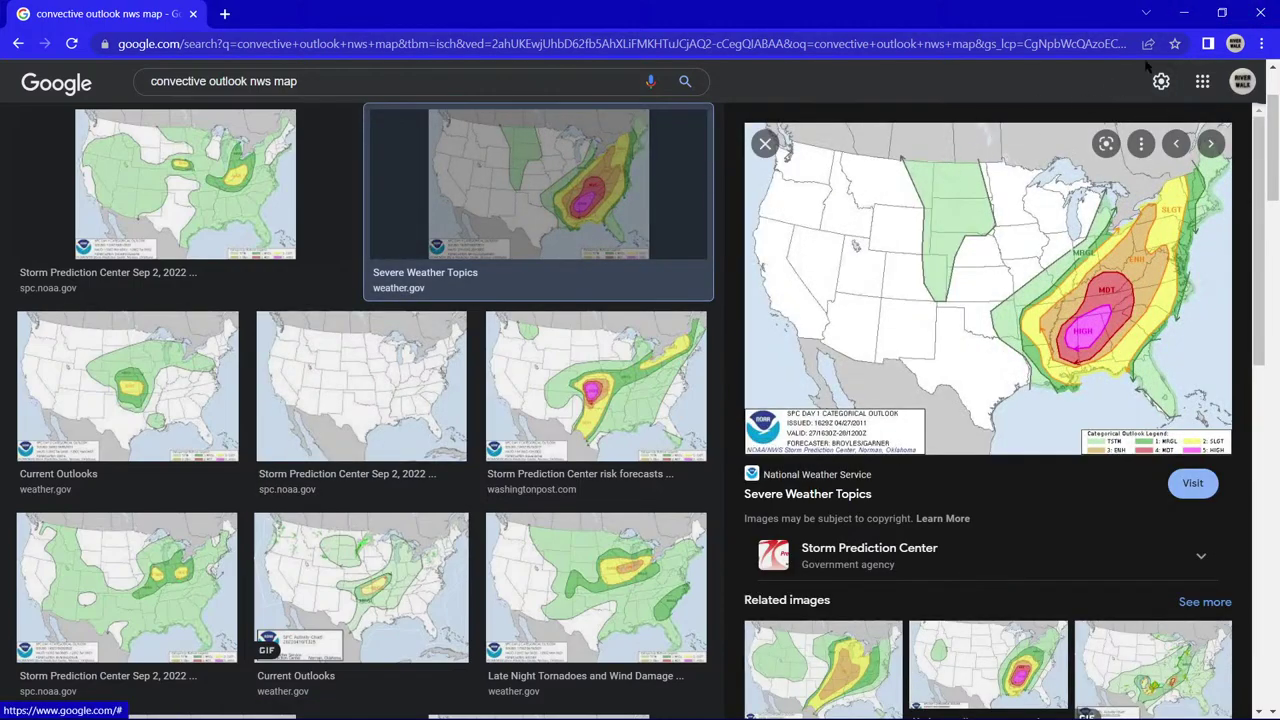
click(1184, 13)
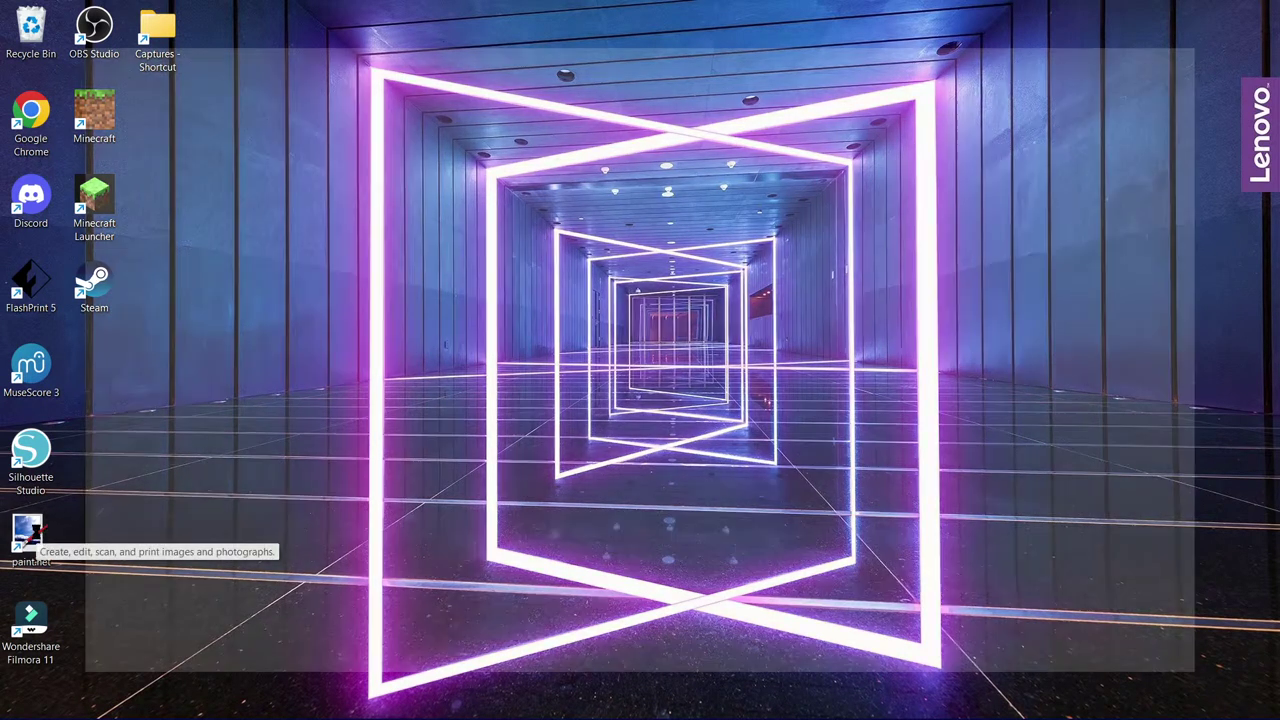
double_click(30, 535)
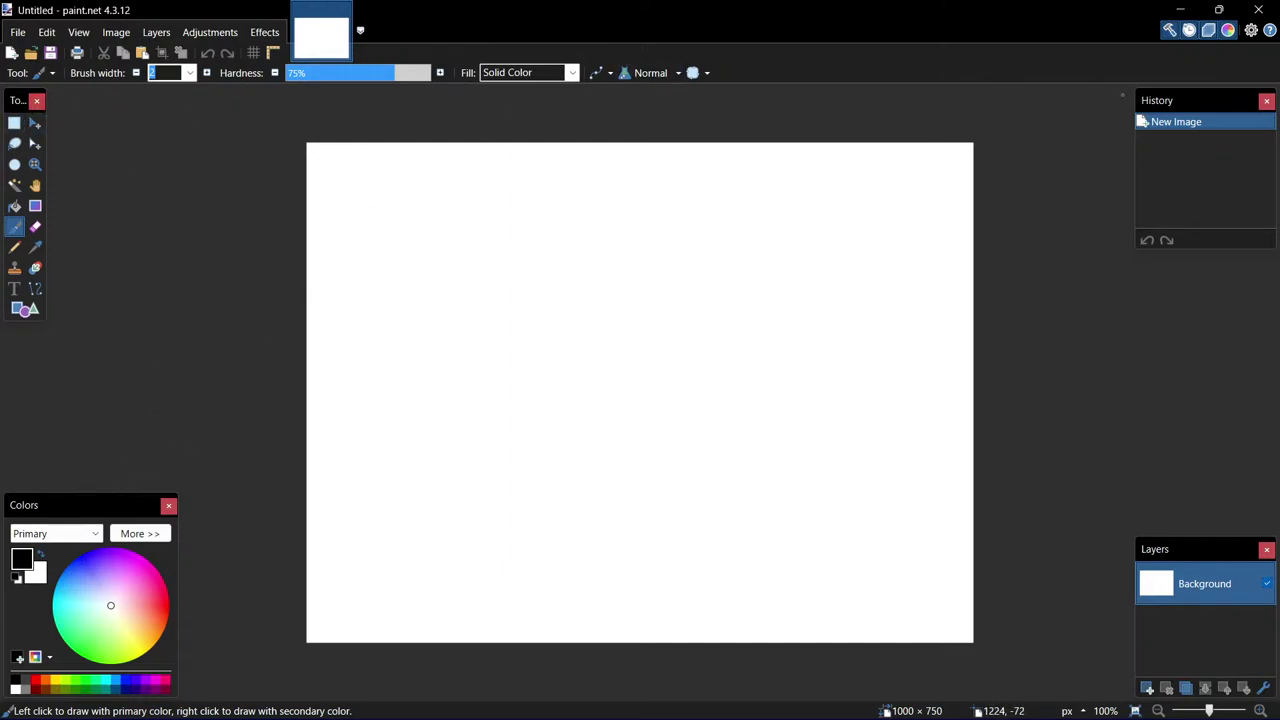
Bring the map_background file from File Explorer's recent files into paint.net and open it as an image.
key(super+e)
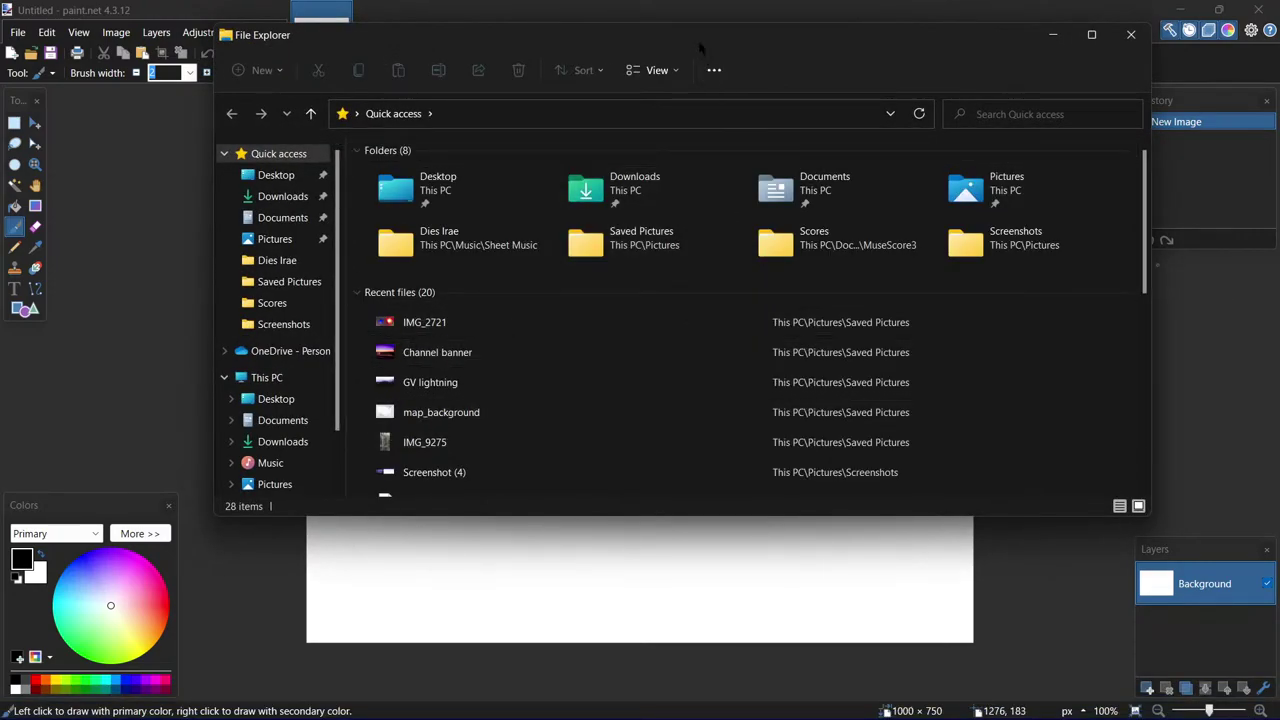
drag(702, 48, 860, 62)
mouse_move(575, 447)
mouse_down()
mouse_move(608, 444)
mouse_move(677, 494)
mouse_move(593, 612)
mouse_move(589, 600)
mouse_up()
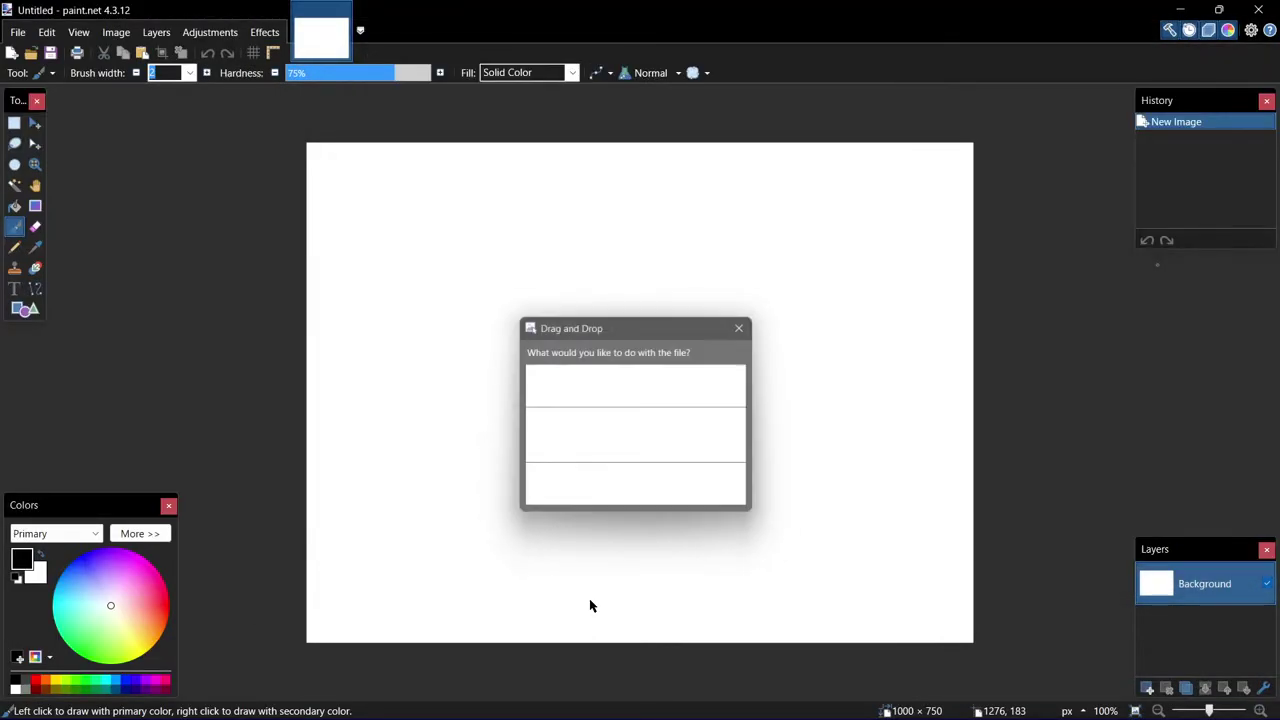
click(655, 380)
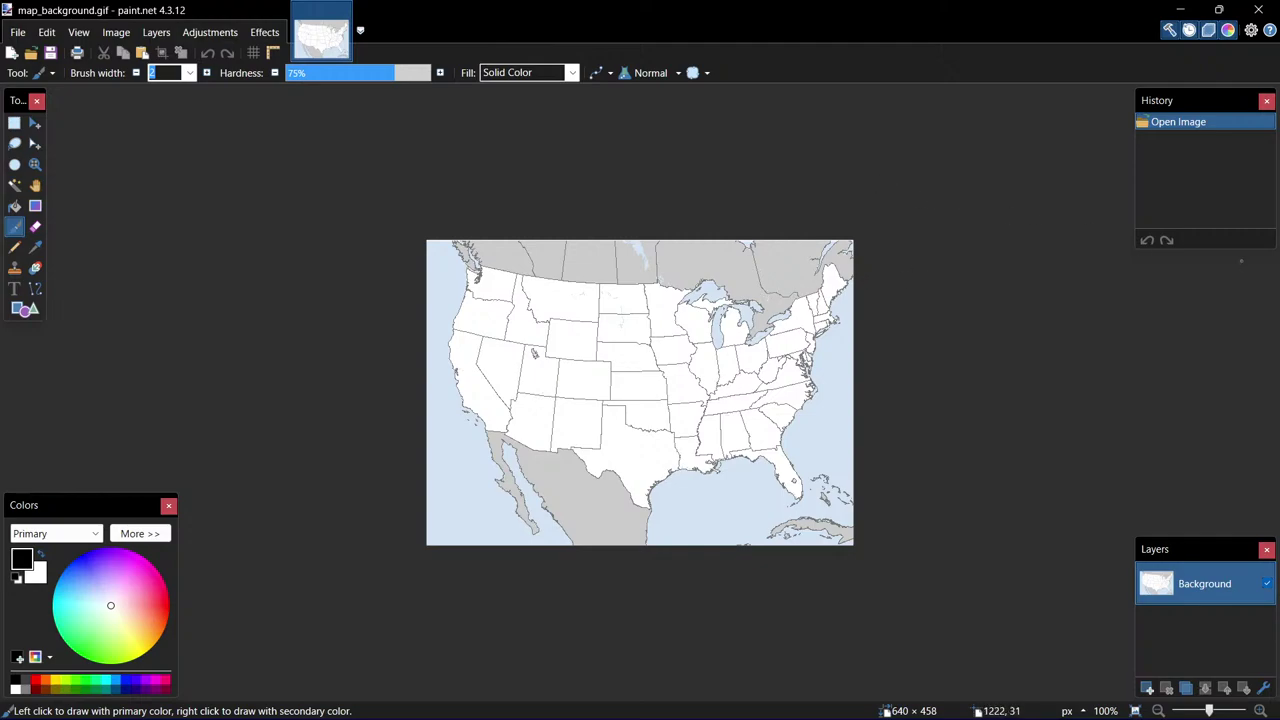
Arrange the browser and paint.net windows side by side, with the previewed outlook map next to the blank map.
key(alt+Tab)
key(alt+Tab)
key(alt+Tab)
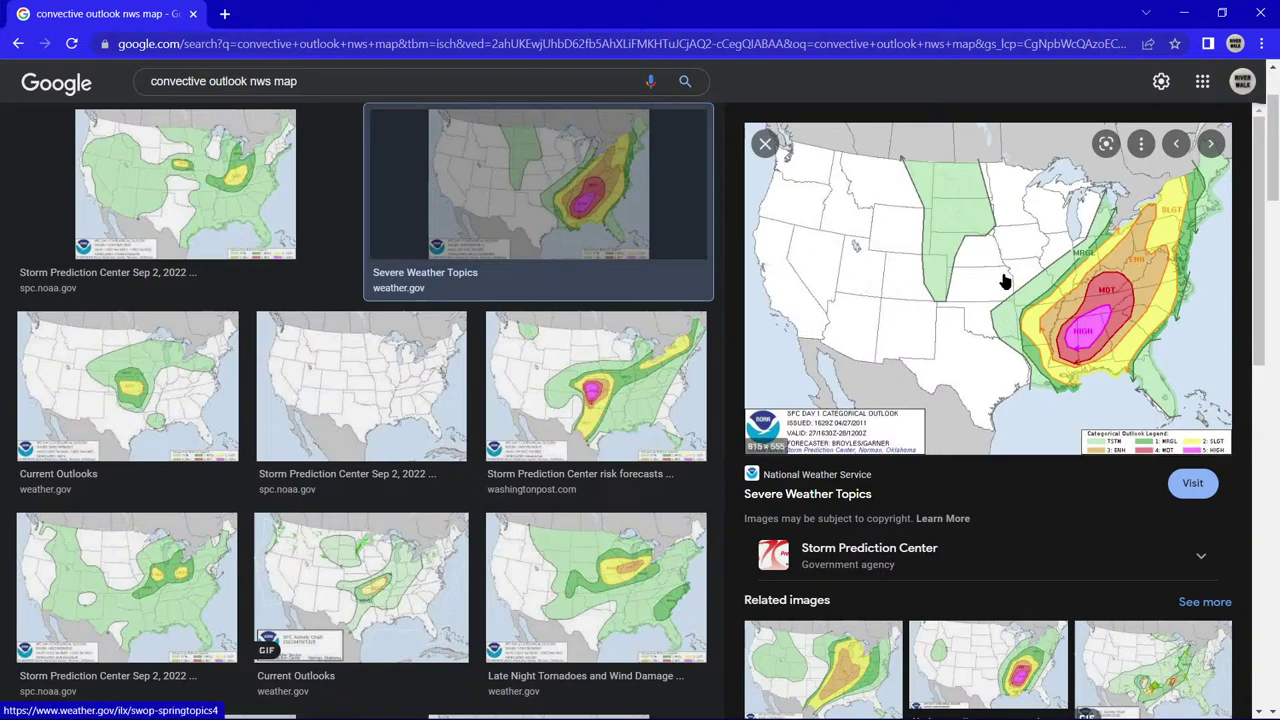
double_click(846, 10)
mouse_move(646, 35)
mouse_down()
mouse_move(668, 26)
mouse_move(777, 126)
mouse_move(934, 120)
mouse_move(867, 73)
mouse_move(869, 32)
mouse_up()
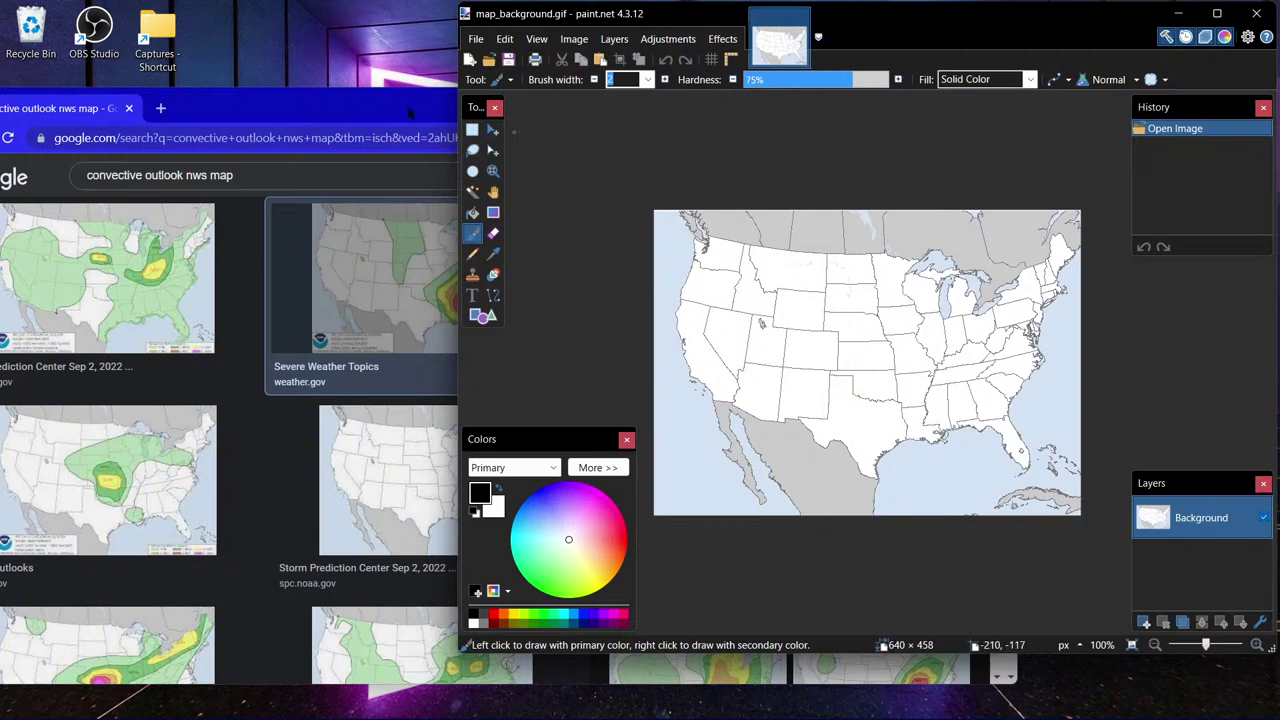
key(alt+Tab)
mouse_move(776, 101)
mouse_down()
mouse_move(468, 67)
mouse_move(325, 84)
mouse_move(174, 50)
mouse_move(154, 81)
mouse_move(193, 39)
mouse_up()
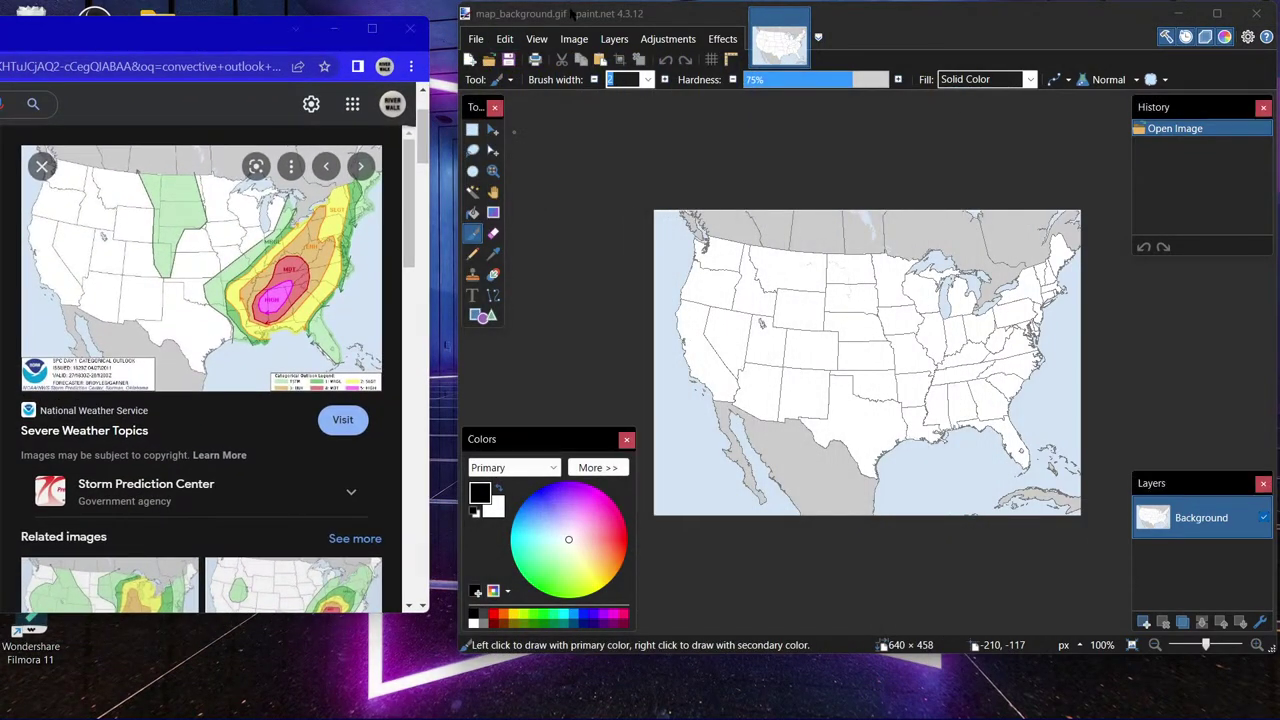
drag(572, 16, 545, 19)
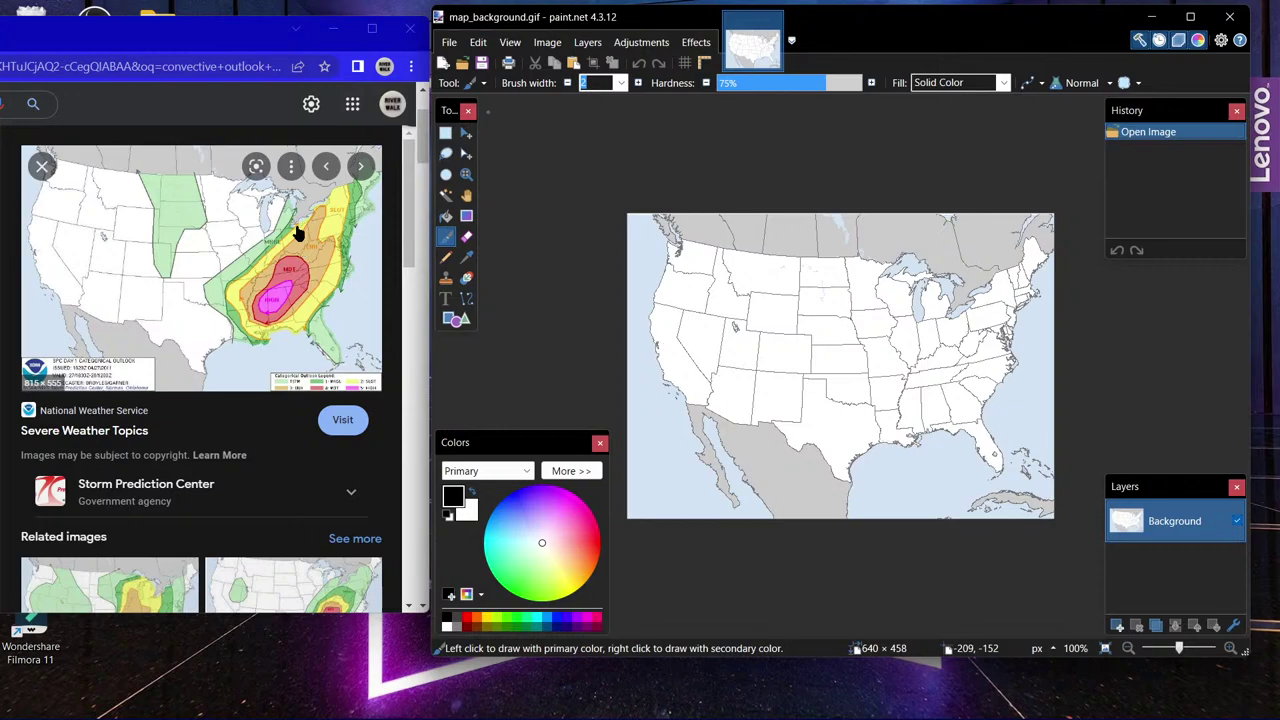
Visit the previewed map's National Weather Service site, go to its home page and open the Thunderstorm/Tornado Outlook page.
click(305, 318)
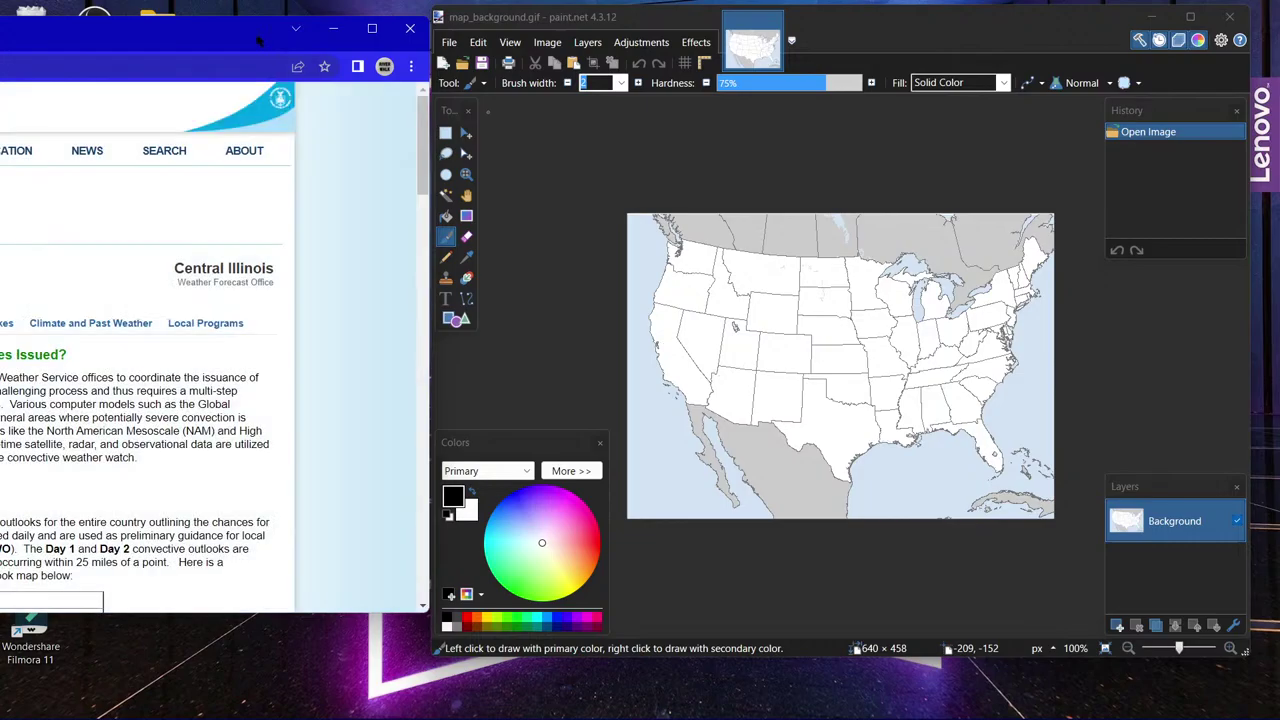
mouse_move(270, 30)
mouse_down()
mouse_move(746, 40)
mouse_move(776, 78)
mouse_up()
click(90, 158)
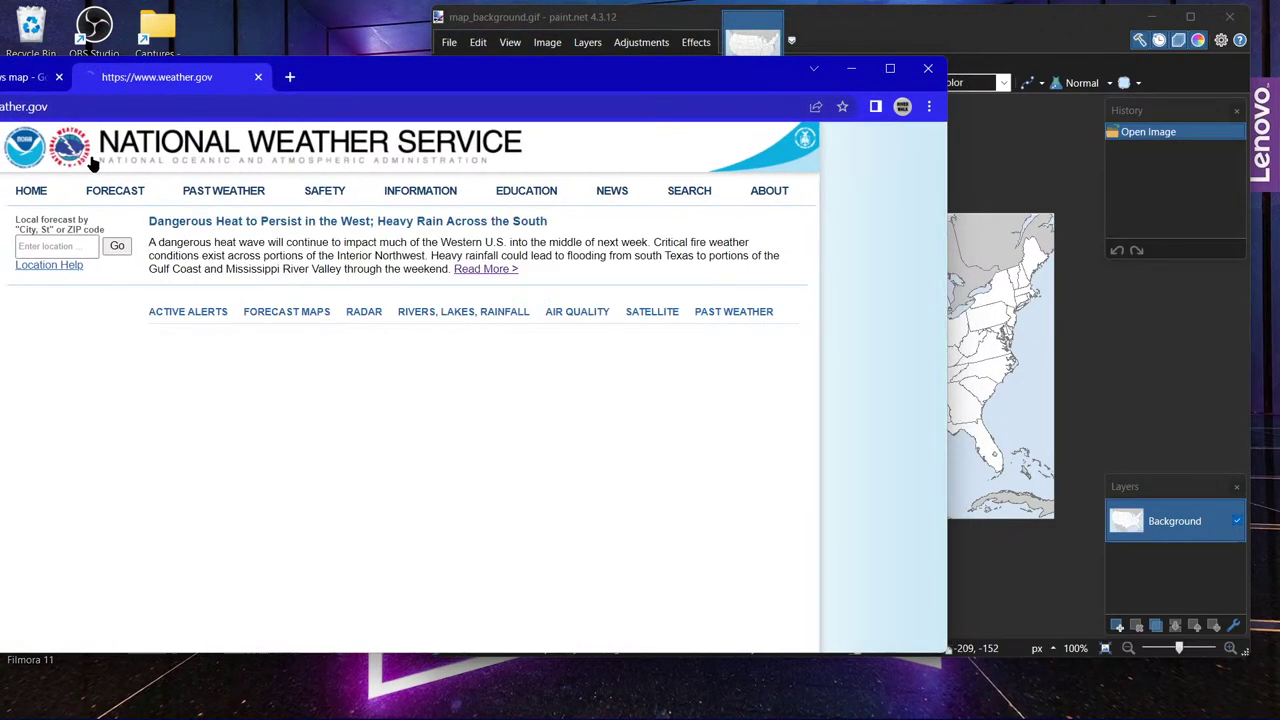
scroll(340, 490, down, 3)
scroll(350, 540, down, 3)
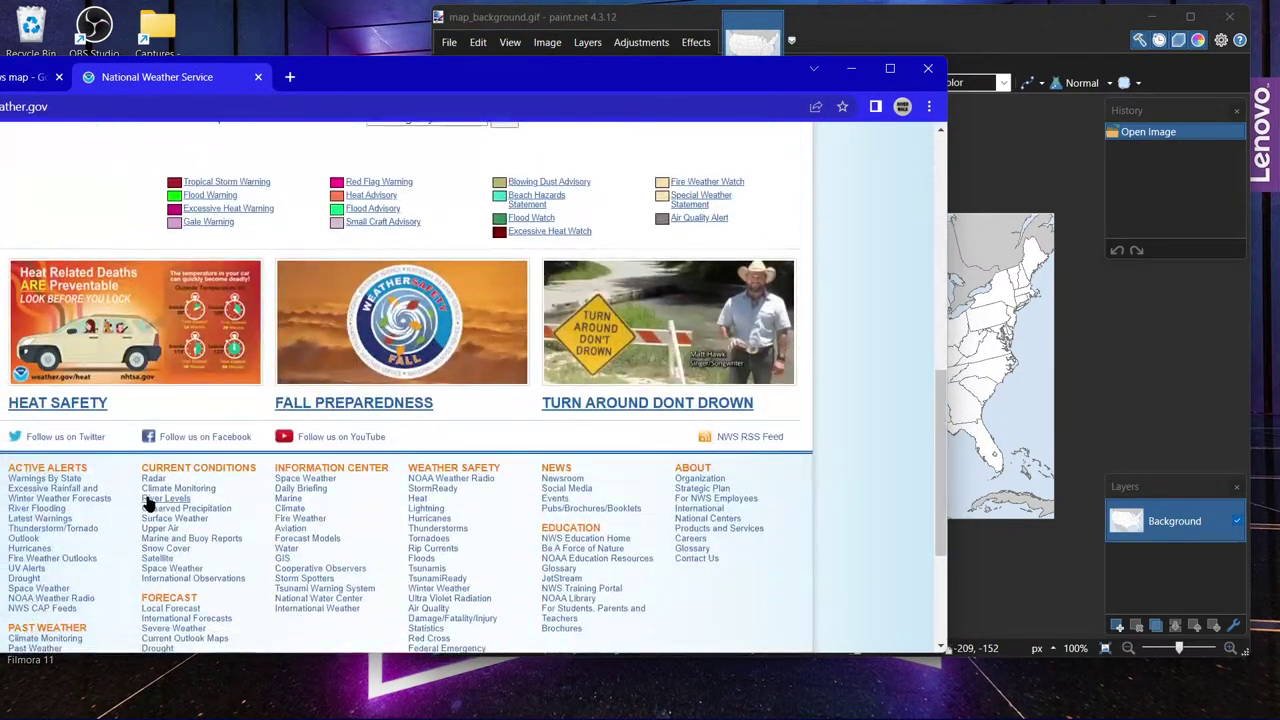
click(85, 530)
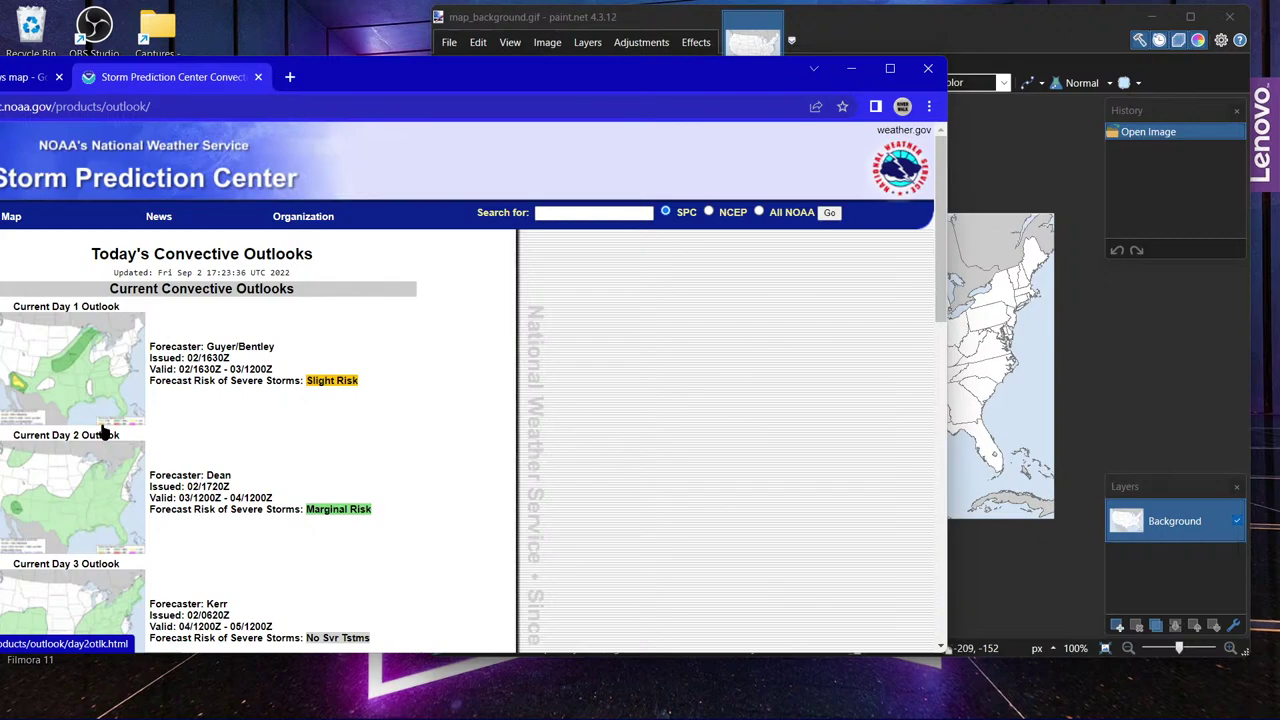
Open the Current Day 1 Outlook on the Storm Prediction Center page and bring its categorical map into view.
scroll(108, 520, down, 2)
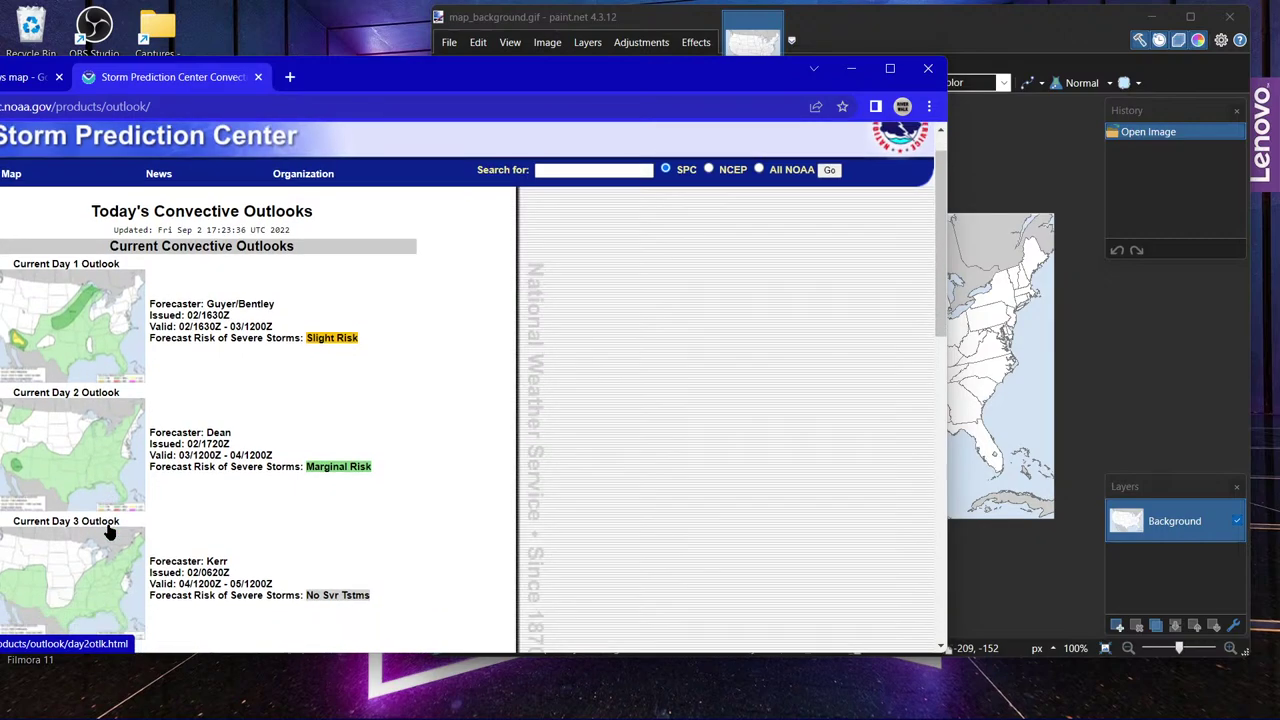
scroll(108, 520, up, 1)
scroll(110, 515, up, 1)
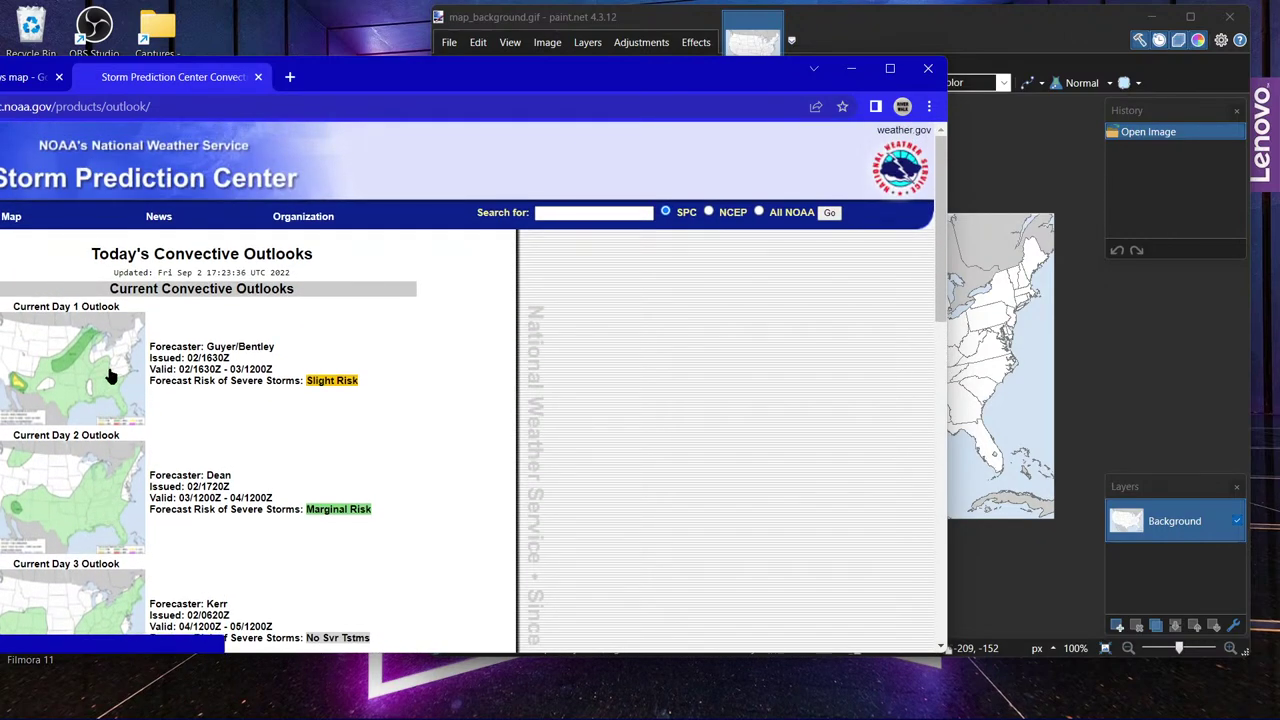
click(110, 378)
scroll(345, 517, down, 2)
scroll(345, 517, down, 1)
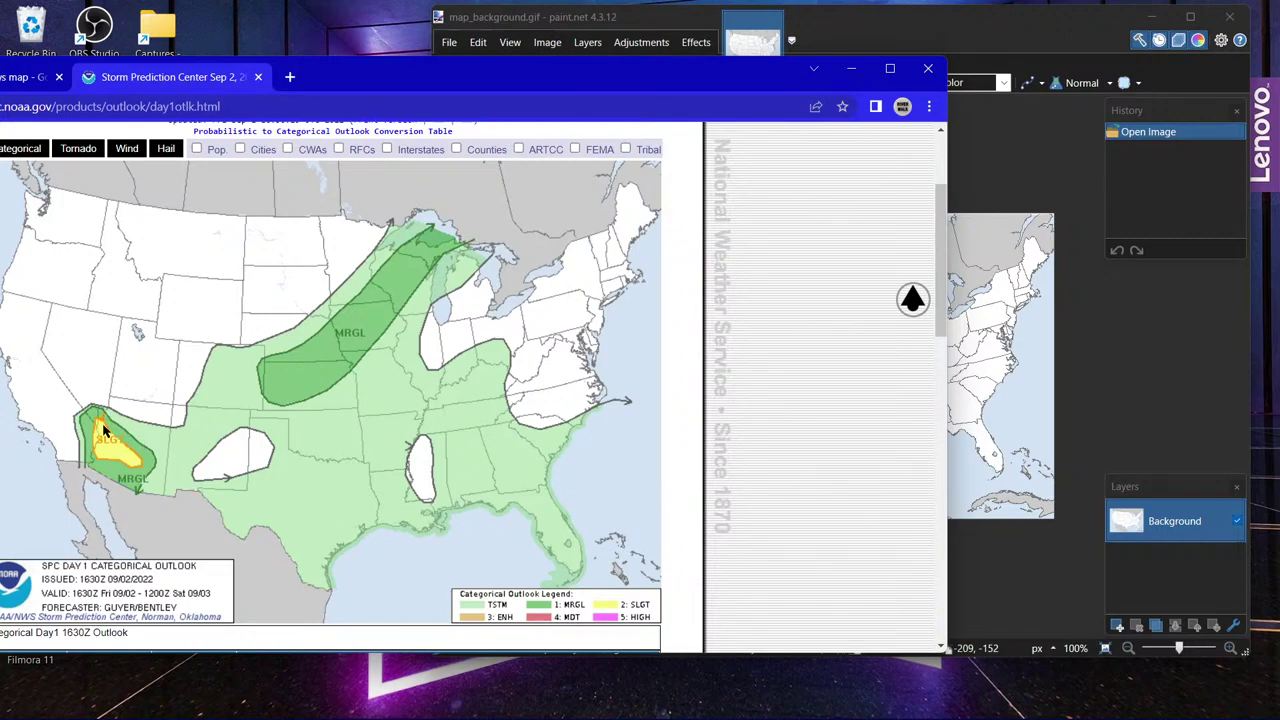
Try placing the Day 1 outlook browser window beside the paint.net window, then maximize paint.net.
drag(413, 83, 473, 61)
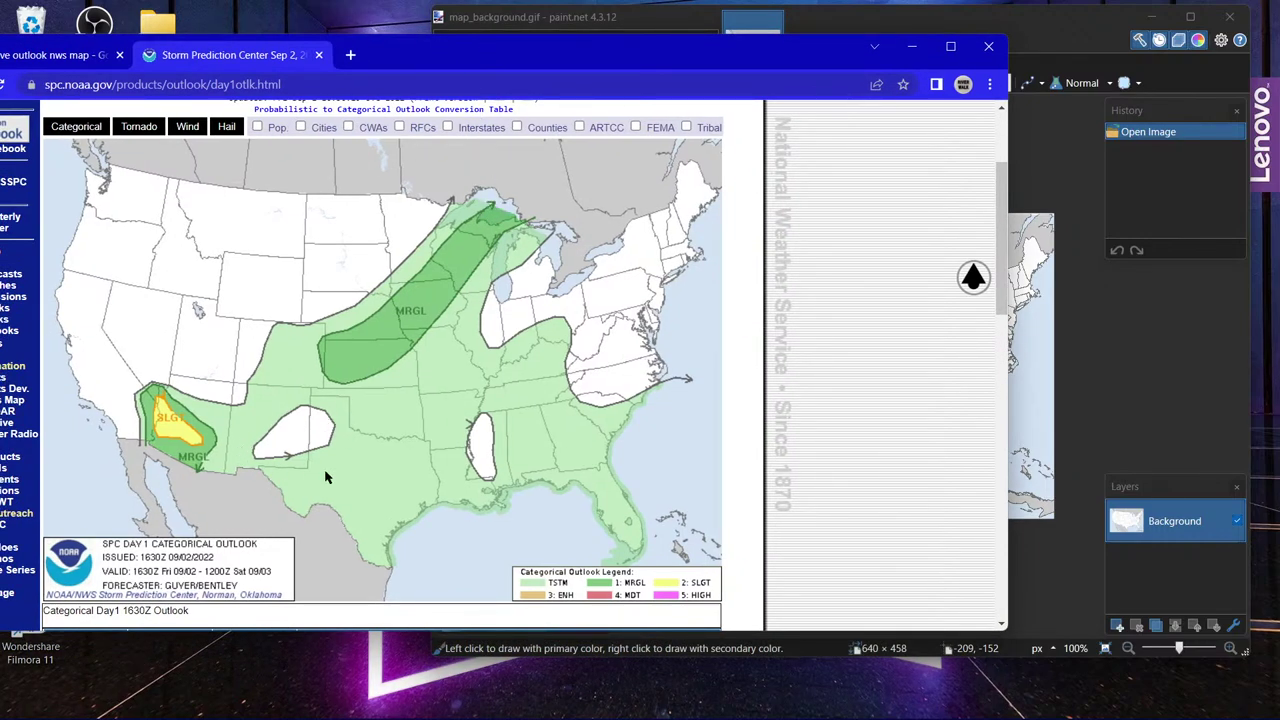
mouse_move(795, 56)
mouse_down()
mouse_move(450, 144)
mouse_move(176, 152)
mouse_move(172, 127)
mouse_up()
drag(838, 28, 813, 35)
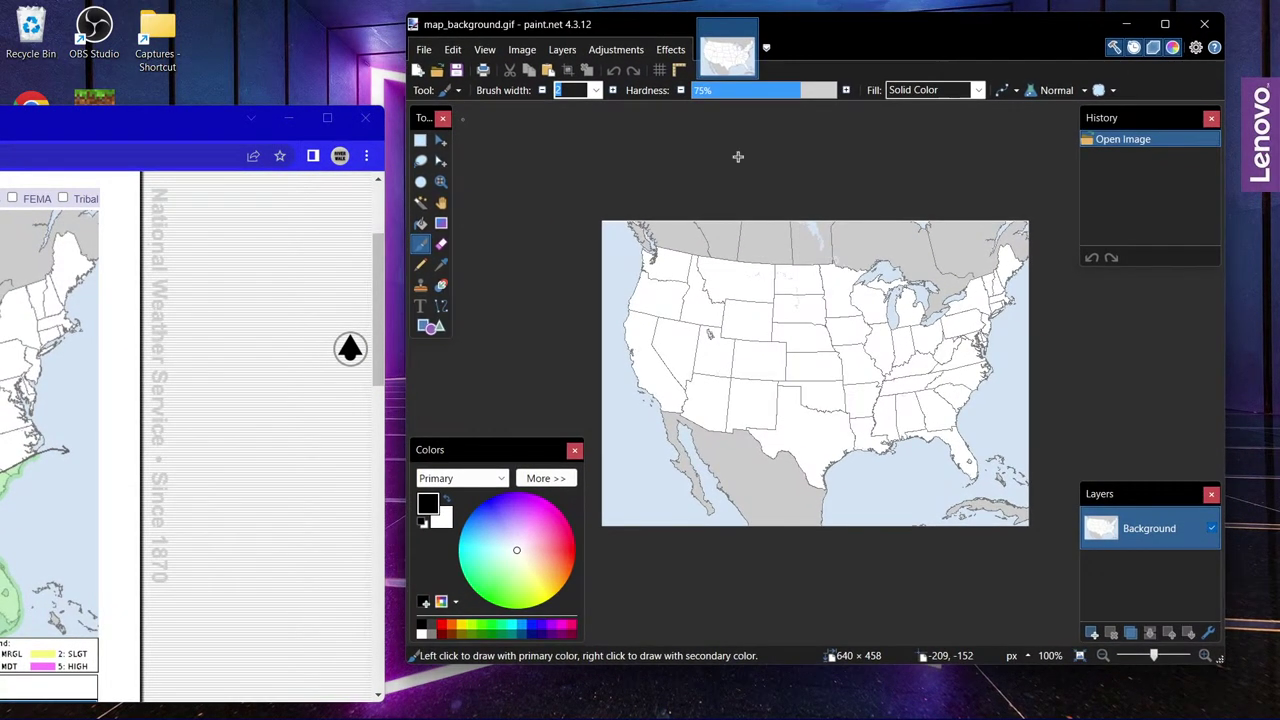
click(349, 358)
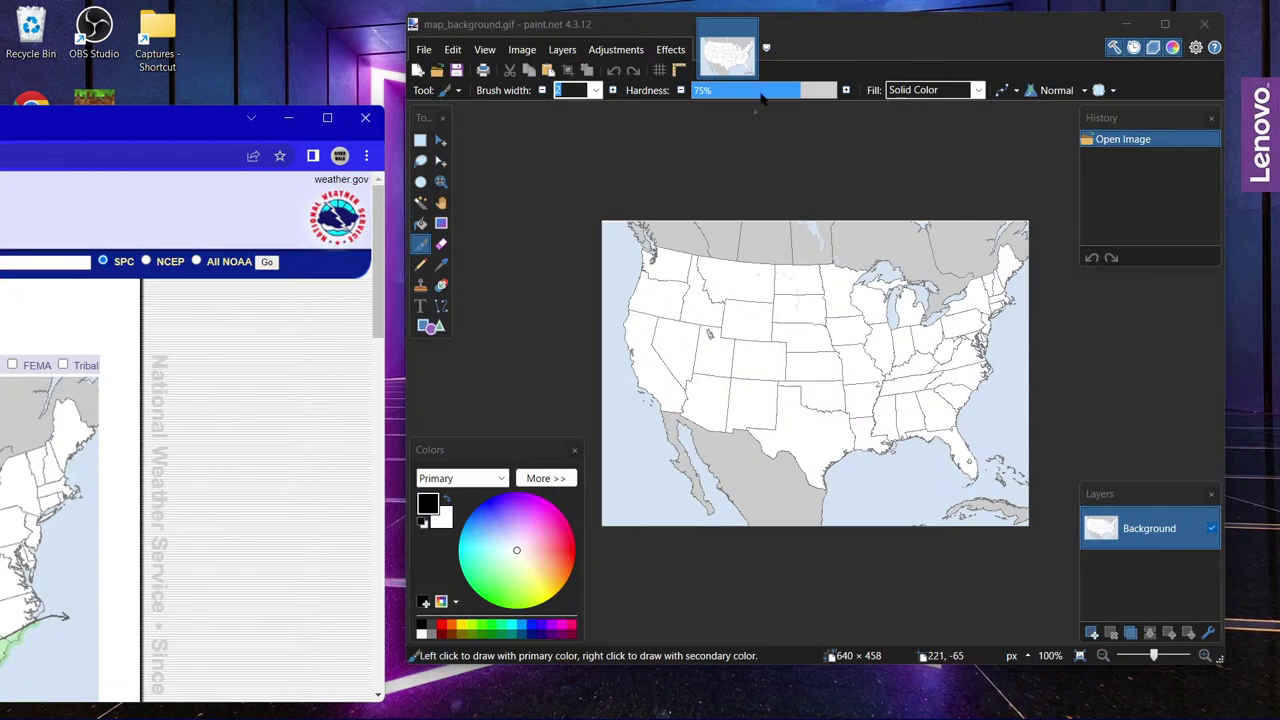
drag(855, 36, 782, 28)
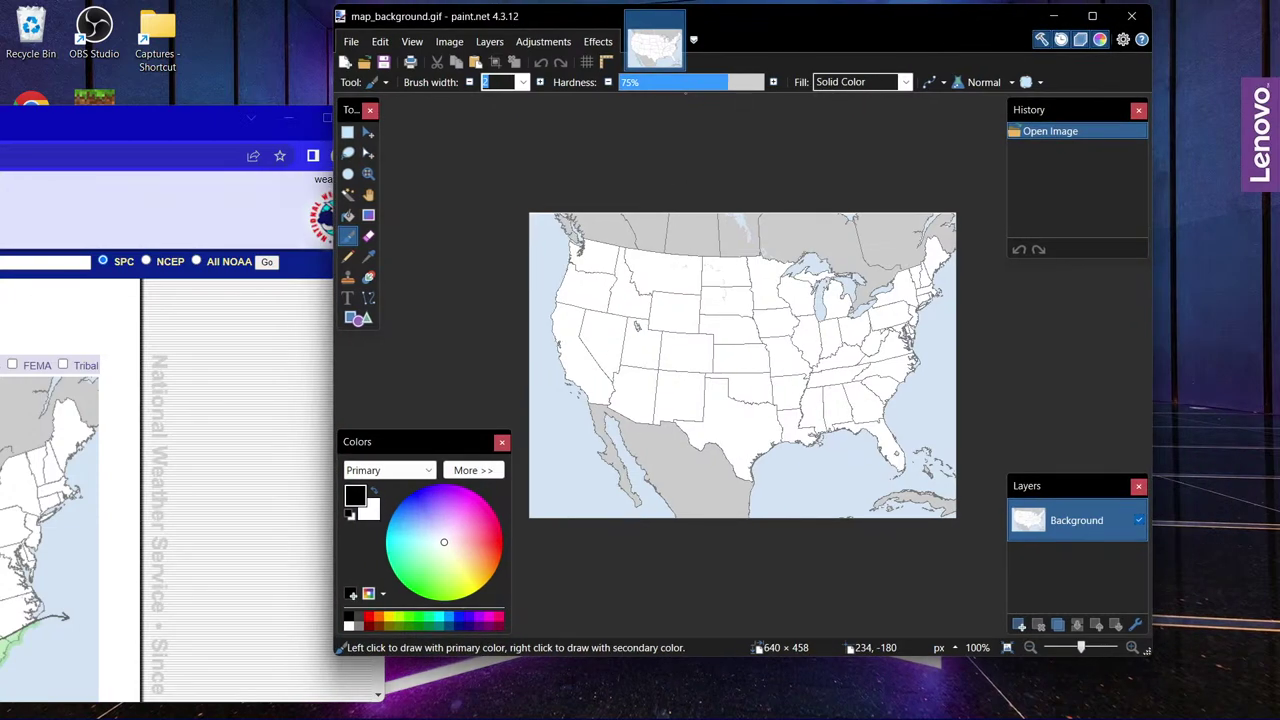
key(super+Up)
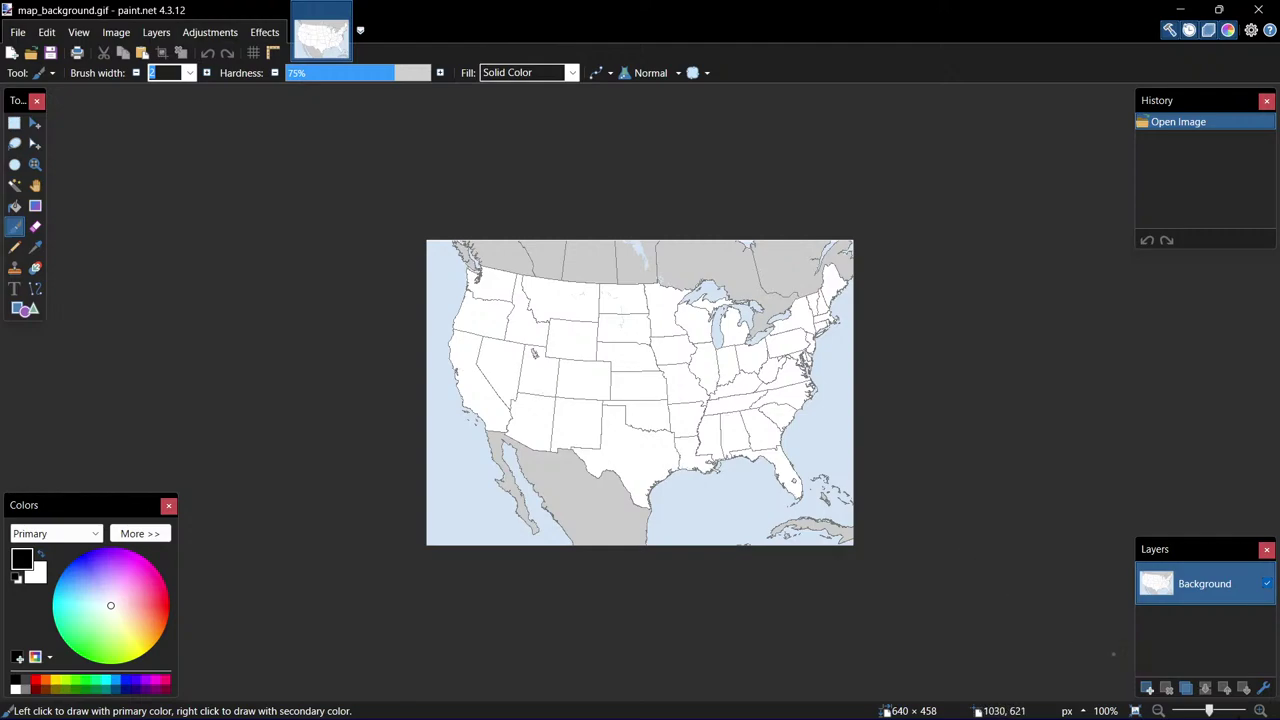
Zoom the blank map to 200%, reposition the overlapping browser window and activate the Color Picker tool.
key(ctrl+plus)
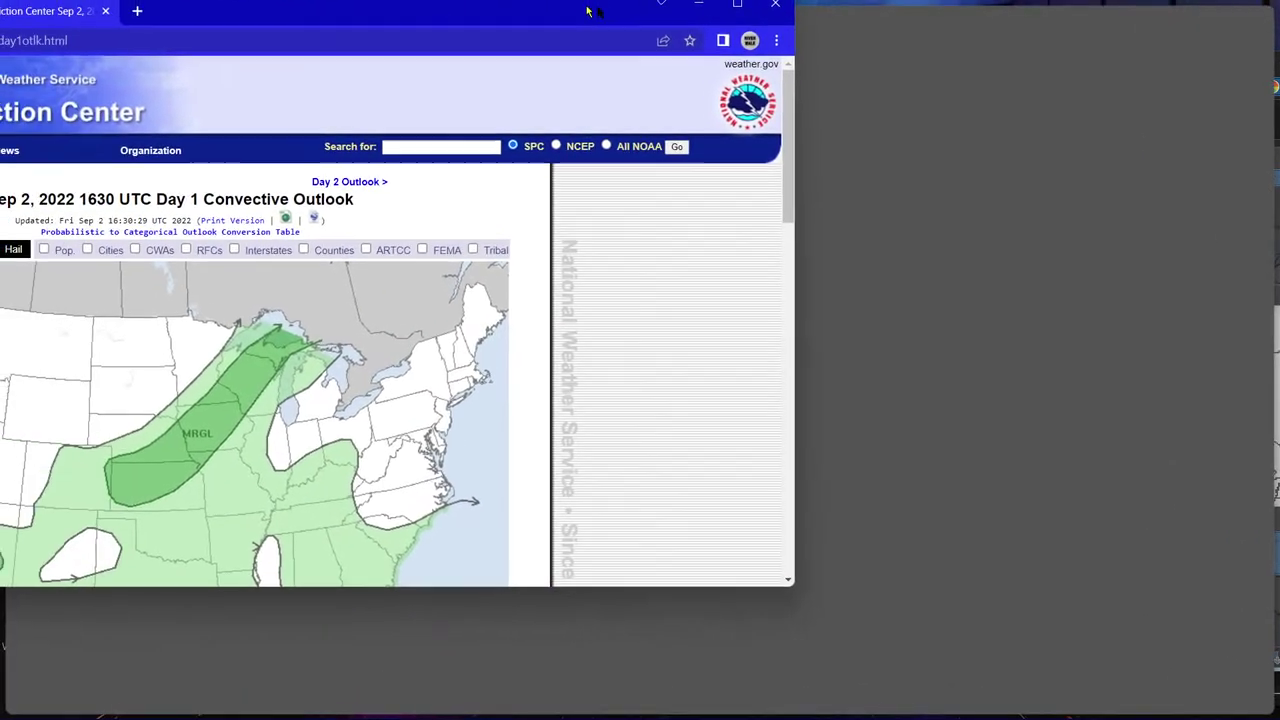
mouse_move(588, 10)
mouse_down()
mouse_move(680, 36)
mouse_move(621, 13)
mouse_move(733, 31)
mouse_move(657, 40)
mouse_move(668, 386)
mouse_move(1043, 541)
mouse_up()
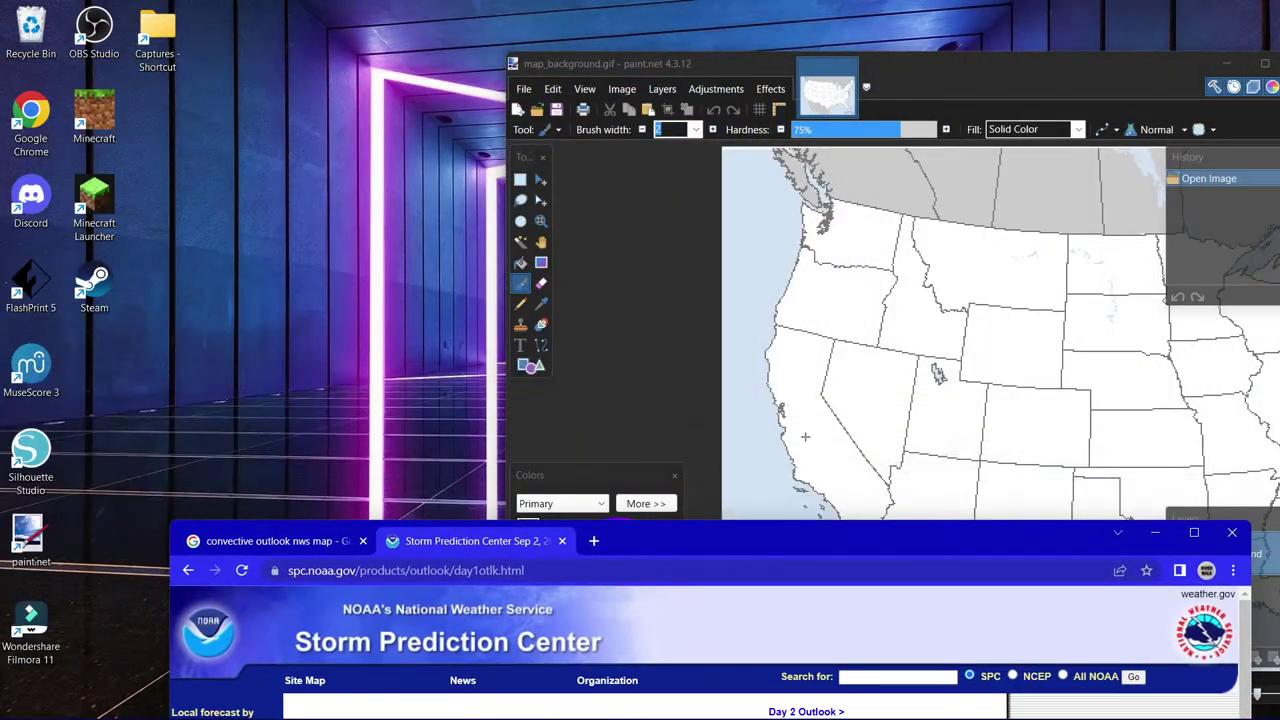
click(541, 304)
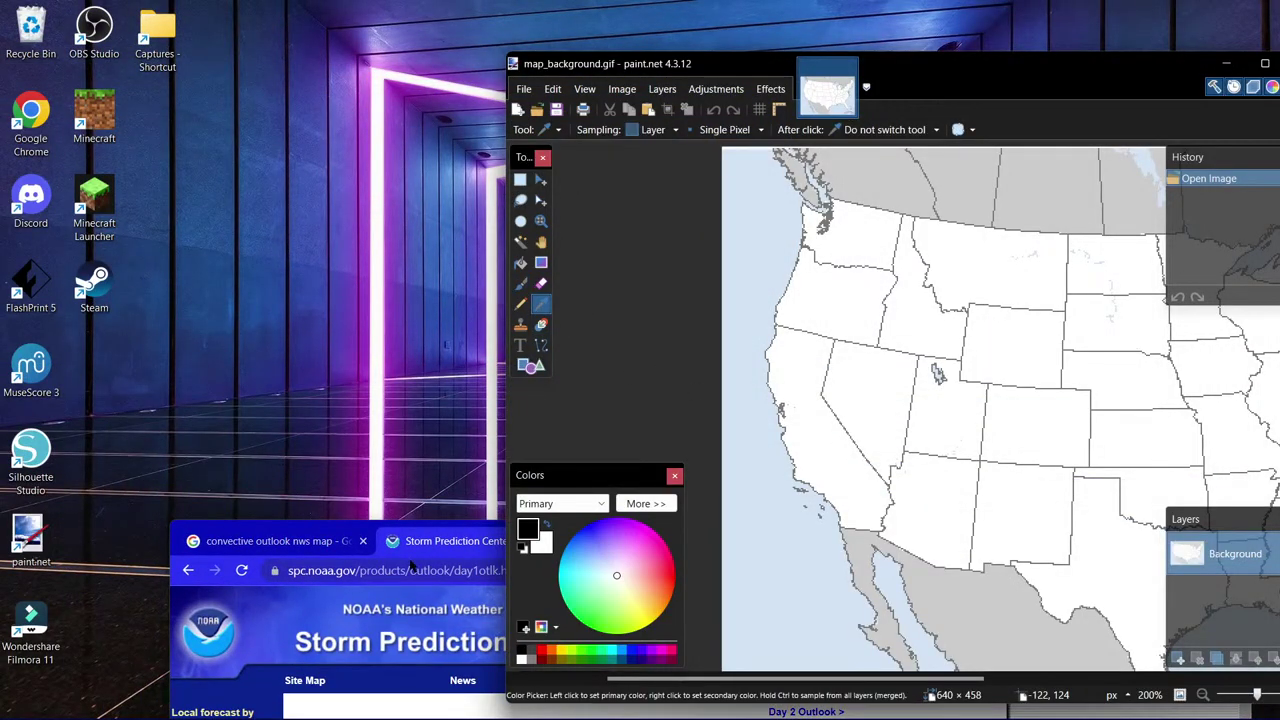
click(365, 528)
mouse_move(365, 528)
mouse_down()
mouse_move(304, 431)
mouse_move(261, 459)
mouse_move(345, 347)
mouse_up()
click(543, 304)
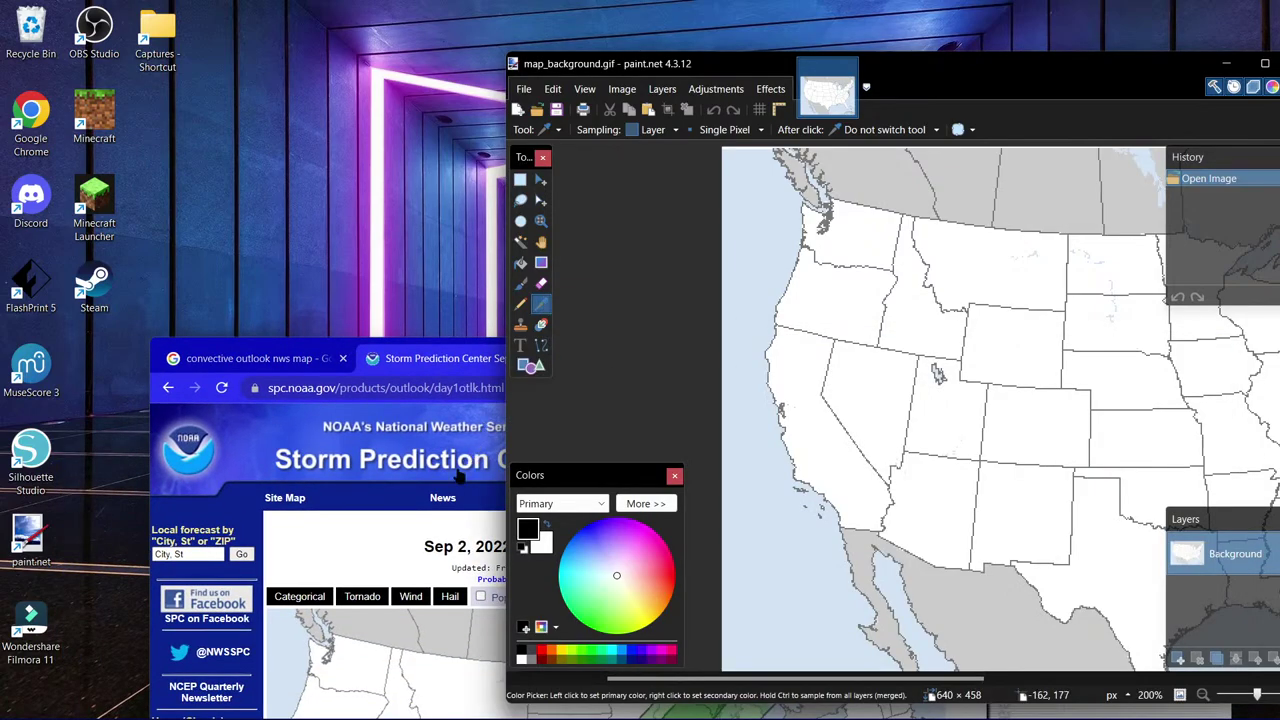
Bring the Storm Prediction Center window fully into view and display the categorical Day 1 outlook map.
mouse_move(337, 345)
mouse_down()
mouse_move(301, 90)
mouse_move(310, 14)
mouse_up()
scroll(320, 85, down, 3)
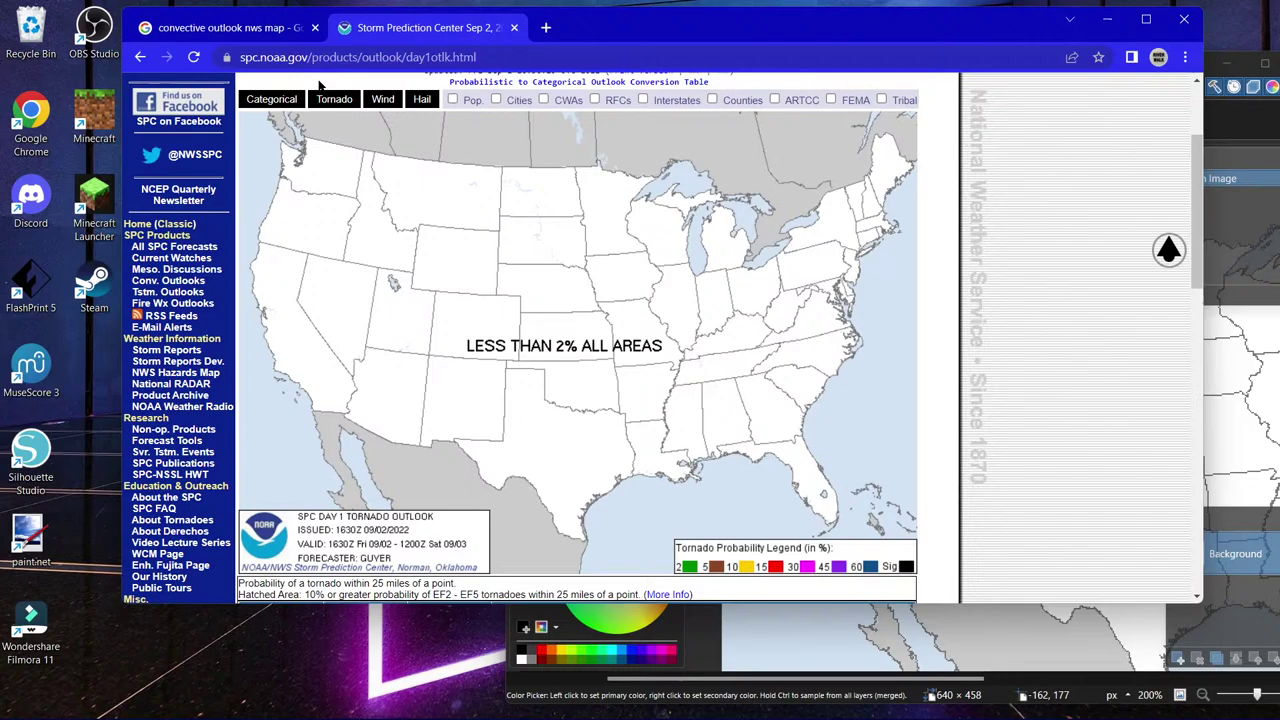
click(275, 99)
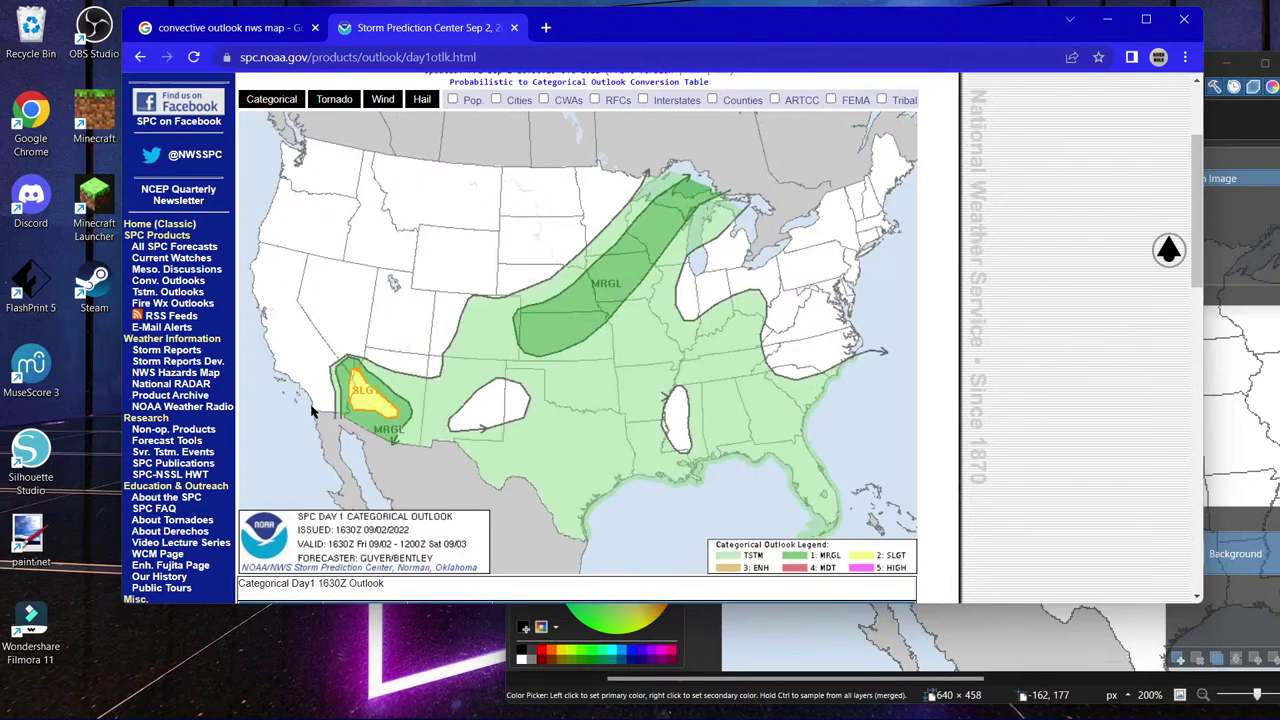
Try sampling white from the blank map and painting on it with the Paintbrush, and undo the stroke.
drag(566, 25, 533, 656)
mouse_move(742, 65)
mouse_down()
mouse_move(778, 22)
mouse_move(530, 31)
mouse_up()
click(634, 430)
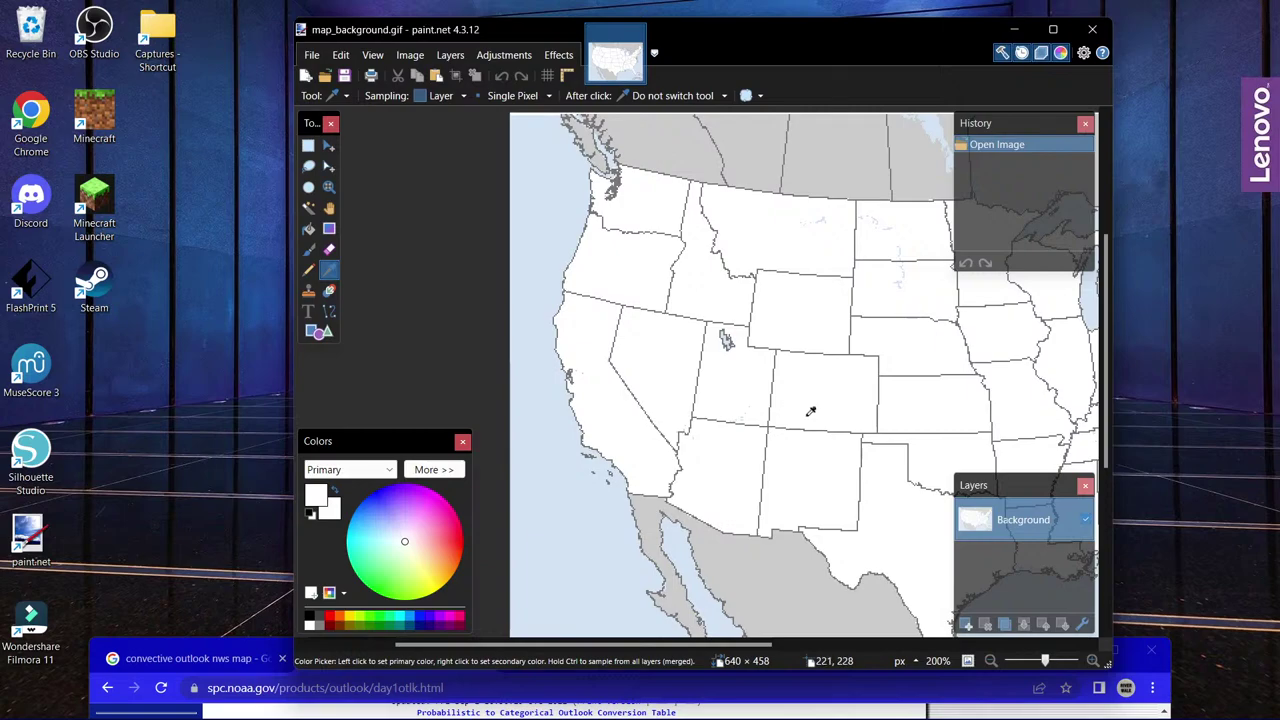
click(308, 270)
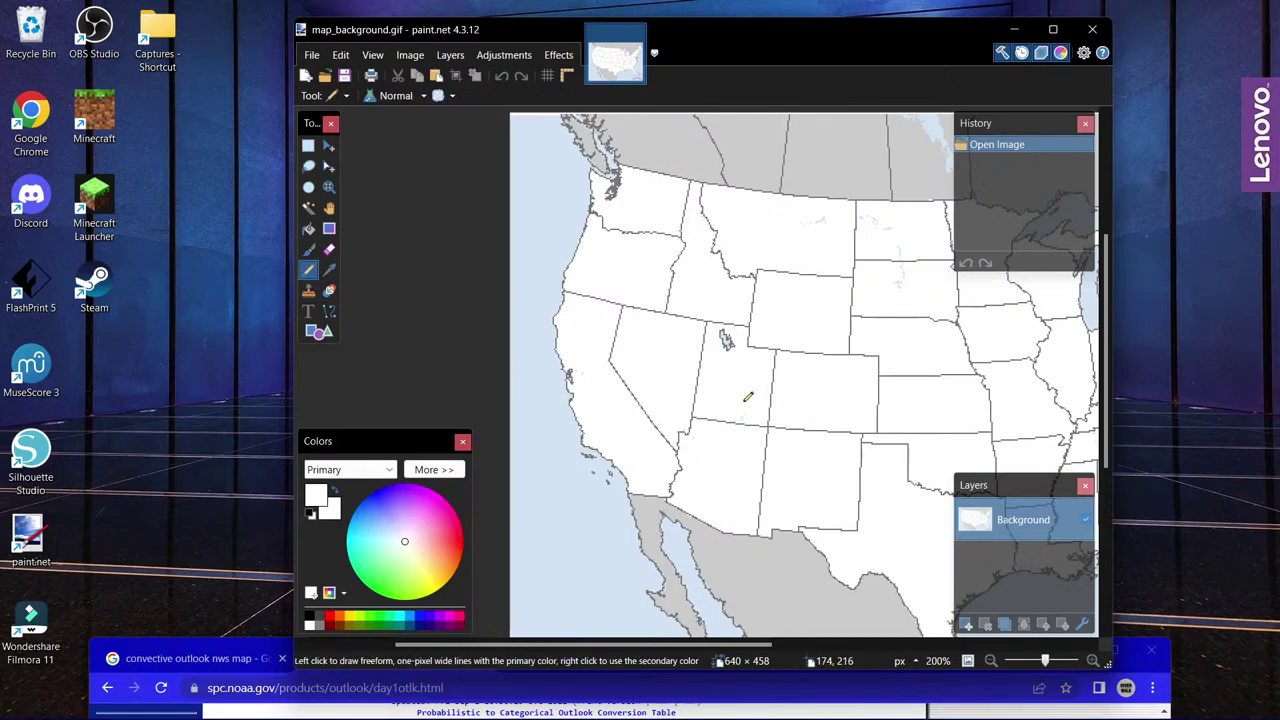
key(b)
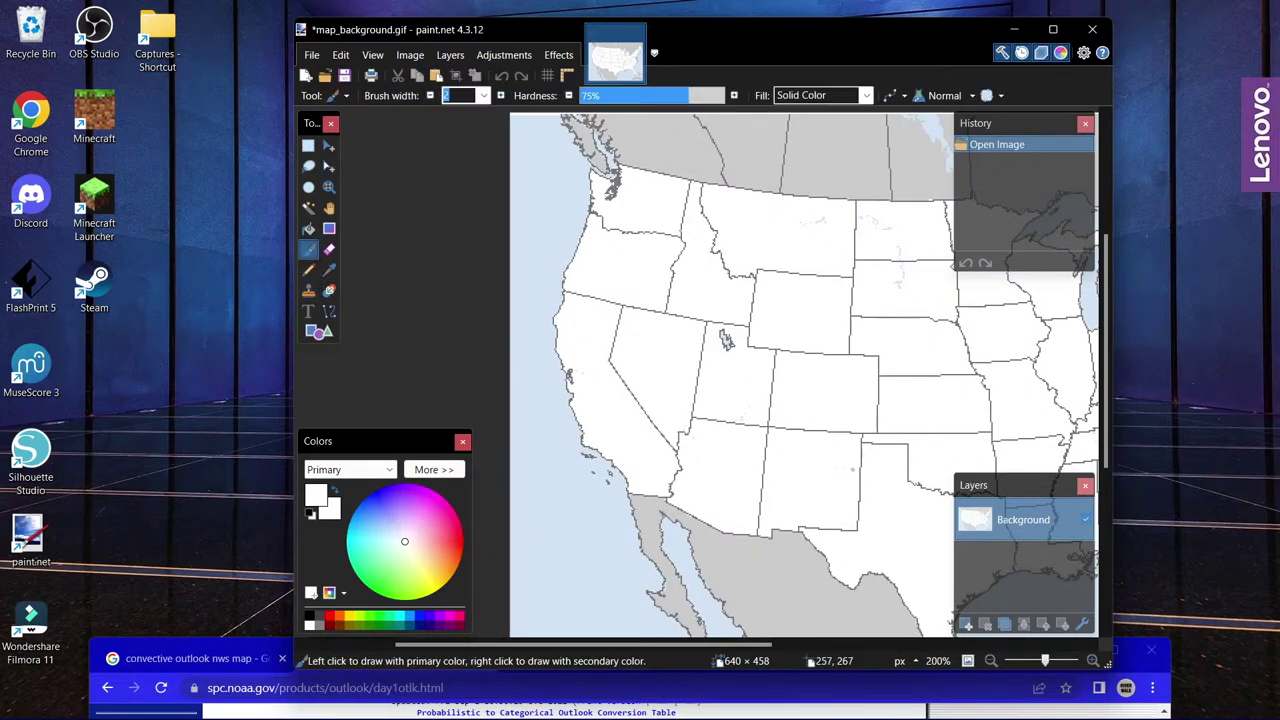
click(740, 412)
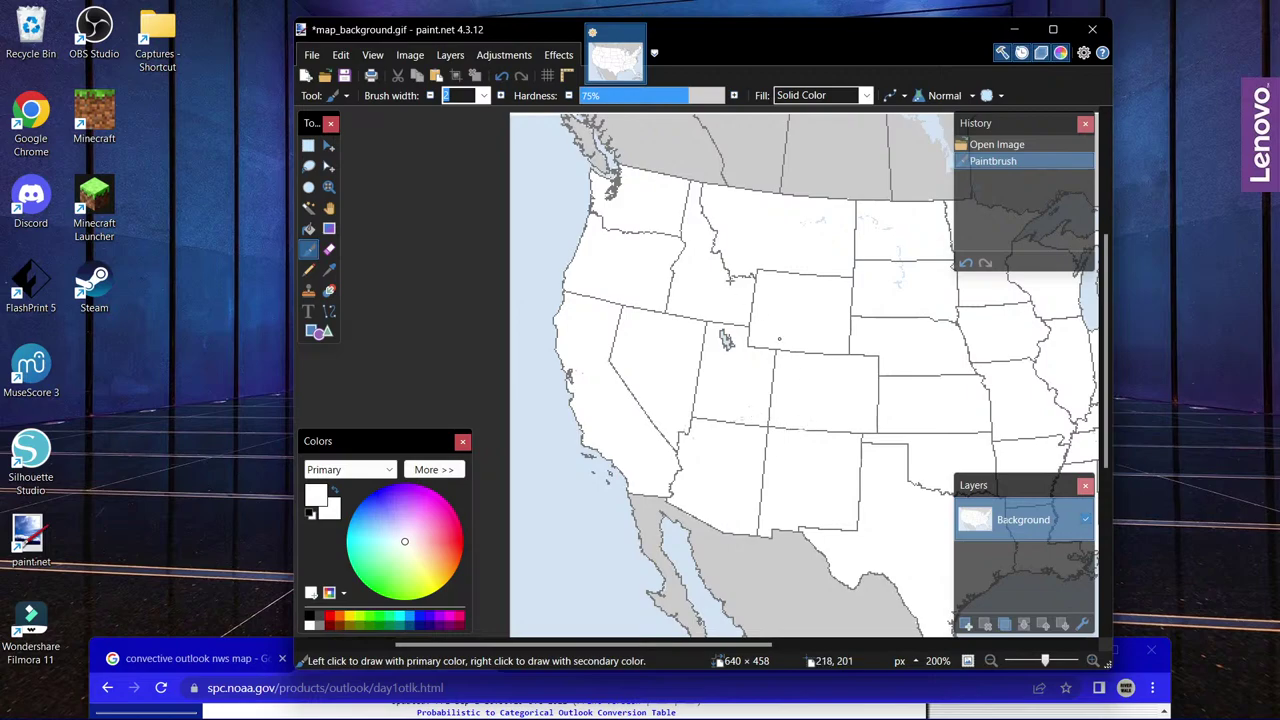
click(502, 75)
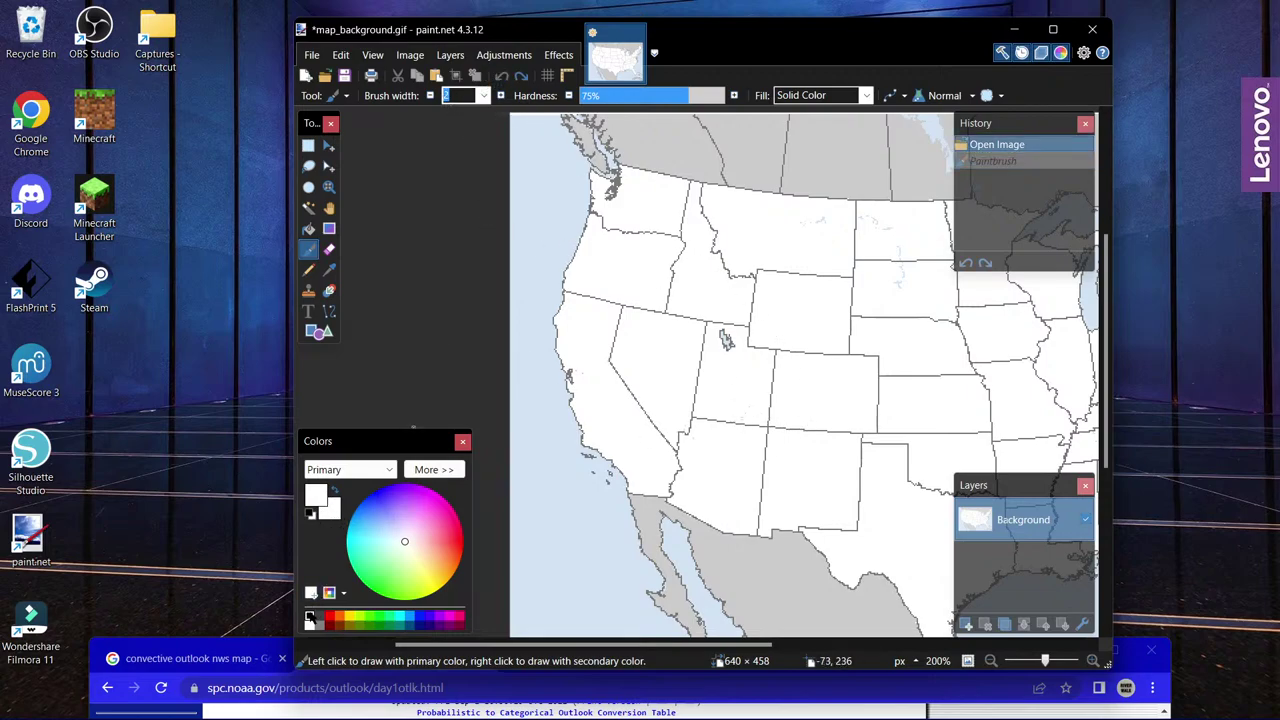
Maximize paint.net, expand the Colors window to its full controls and pick lime green B6FF00 as the primary color.
click(310, 622)
drag(705, 31, 716, 37)
double_click(716, 37)
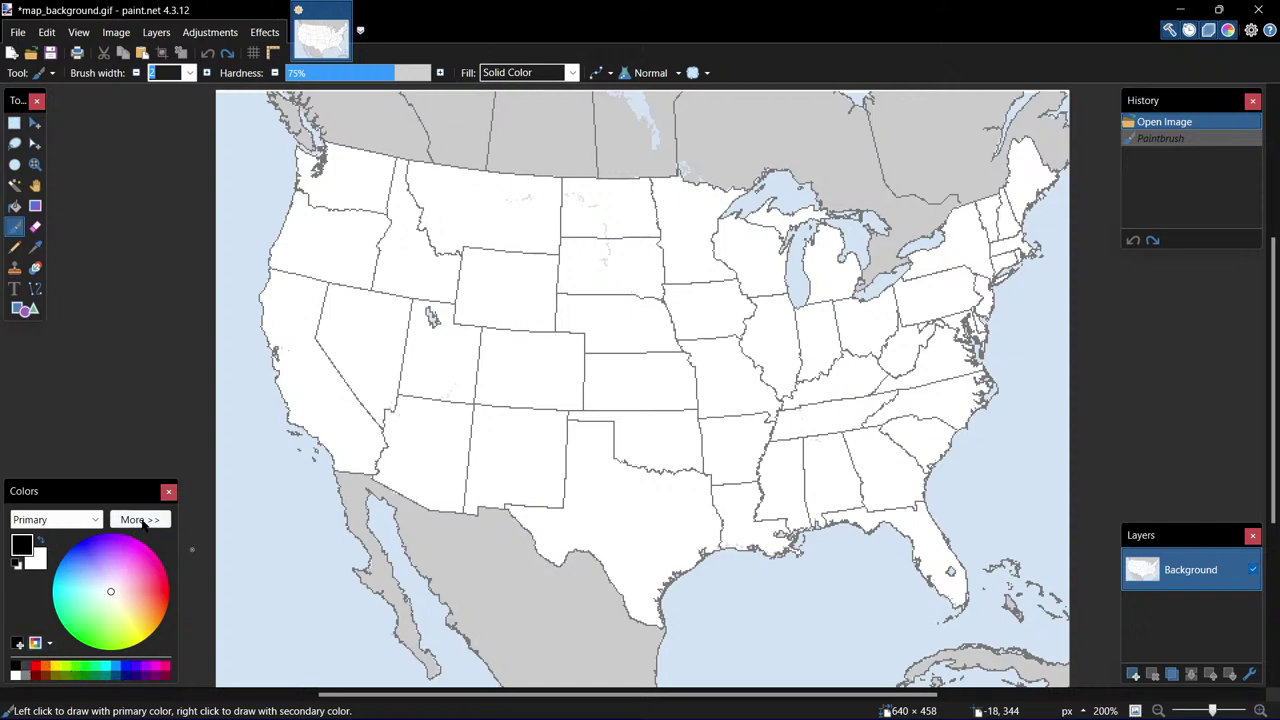
click(140, 520)
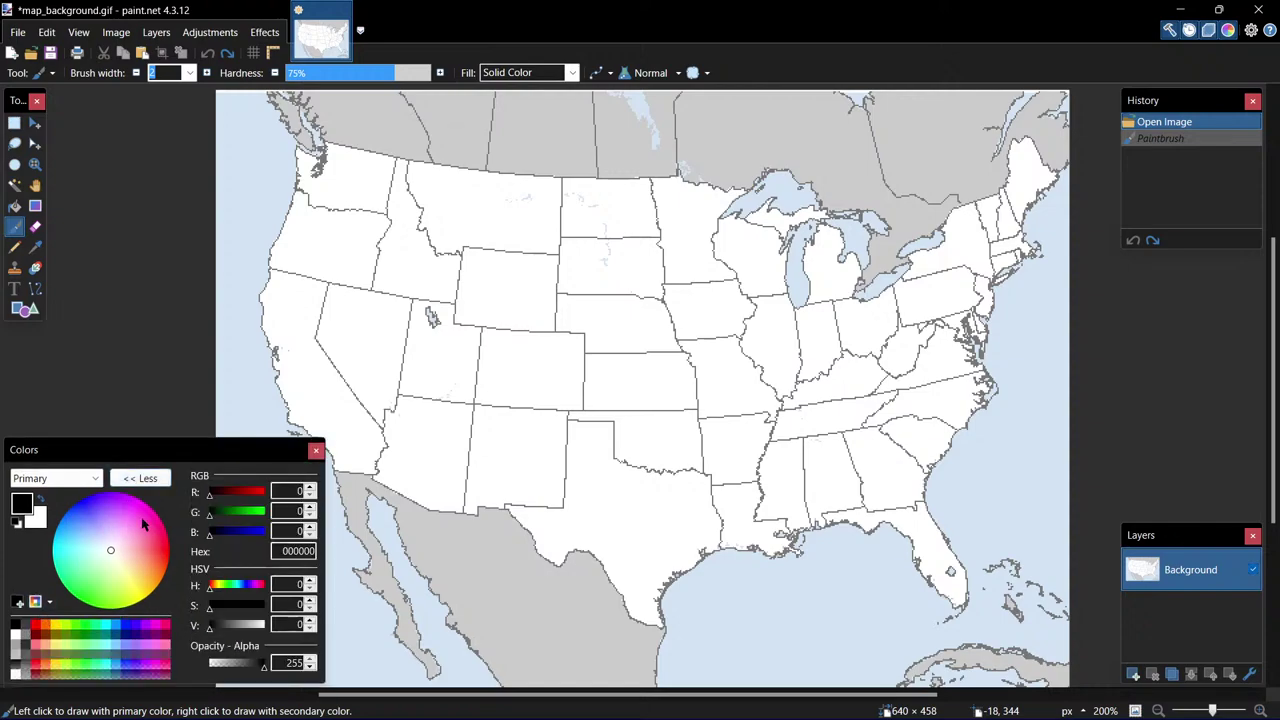
click(66, 629)
Restore paint.net to a smaller window and arrange it beside the browser so the western outlook areas are visible.
key(super+Down)
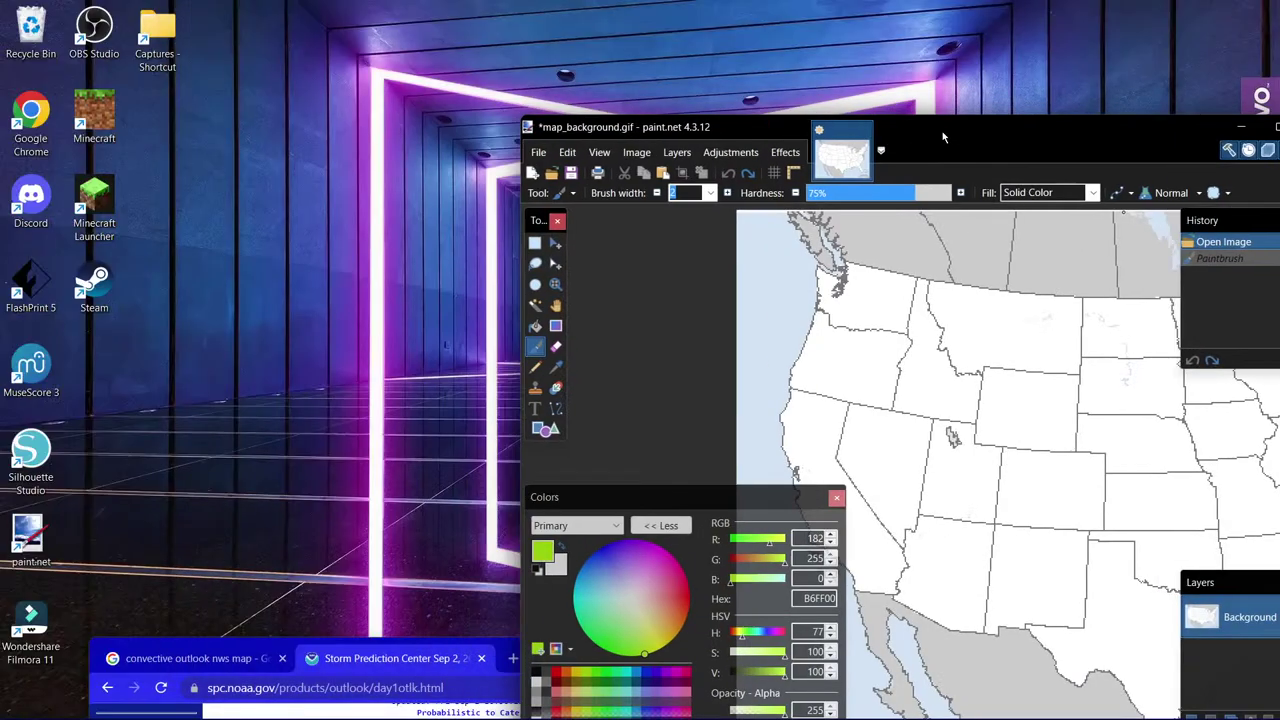
drag(800, 128, 1015, 157)
mouse_move(530, 660)
mouse_down()
mouse_move(530, 452)
mouse_move(452, 72)
mouse_up()
mouse_move(1160, 170)
mouse_down()
mouse_move(891, 121)
mouse_move(651, 52)
mouse_up()
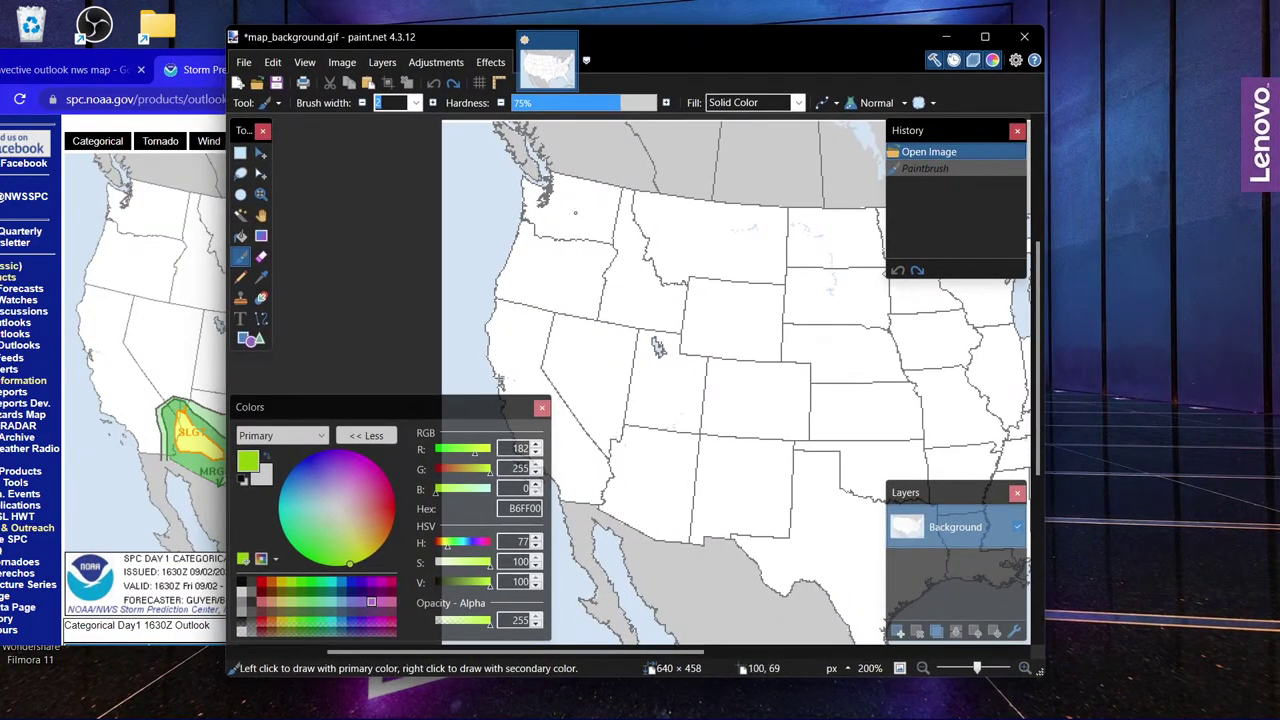
Mix the orange-brown primary color CB8717 (RGB 203, 135, 23) and uncover more of the reference outlook map.
click(282, 592)
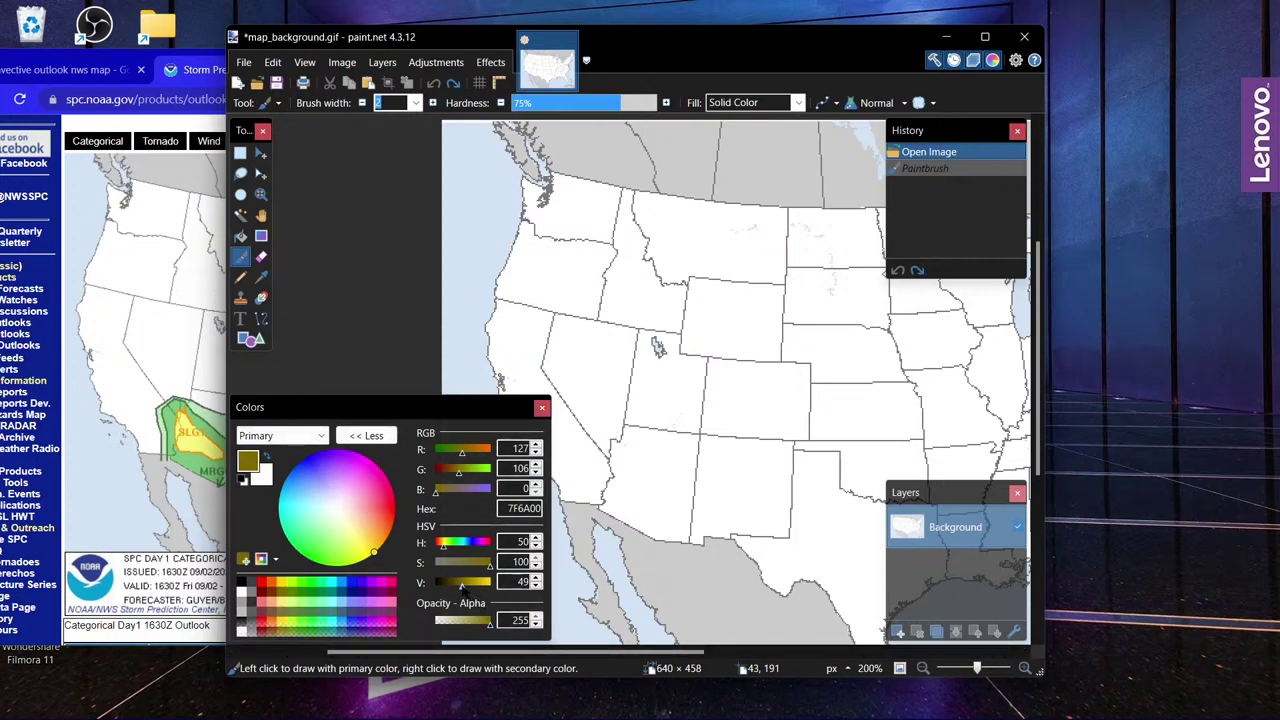
drag(462, 588, 472, 591)
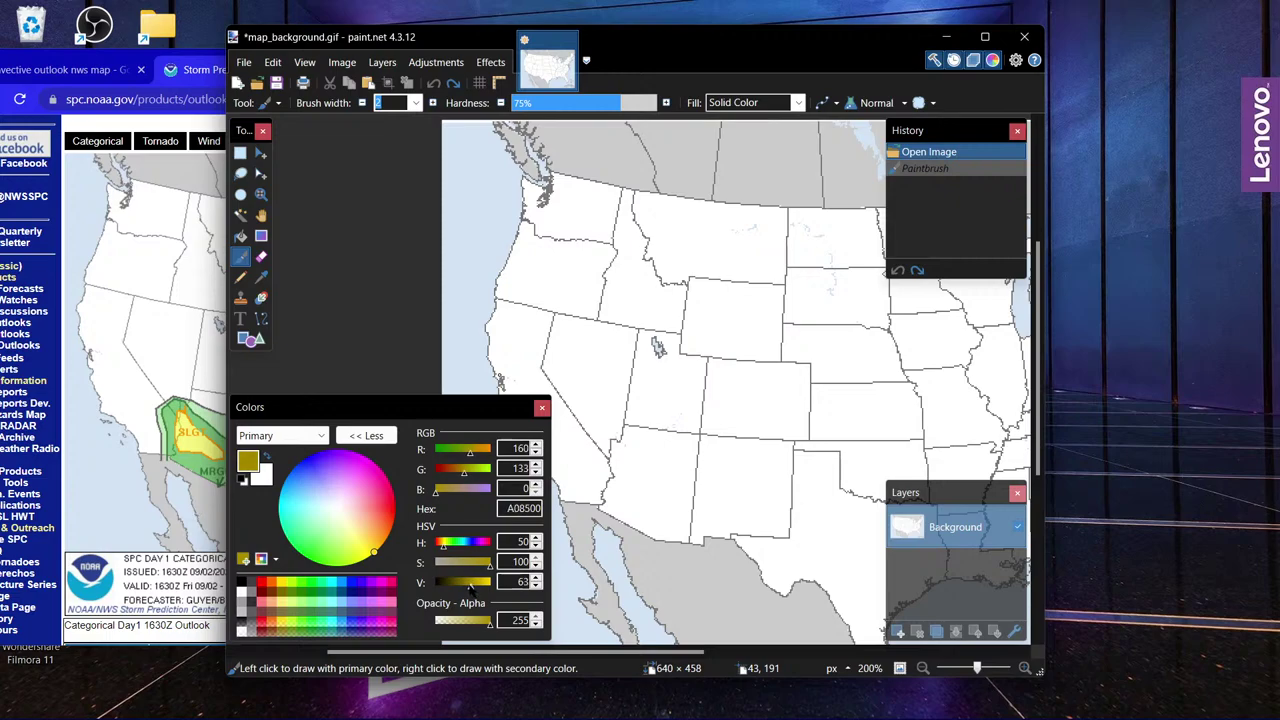
click(440, 490)
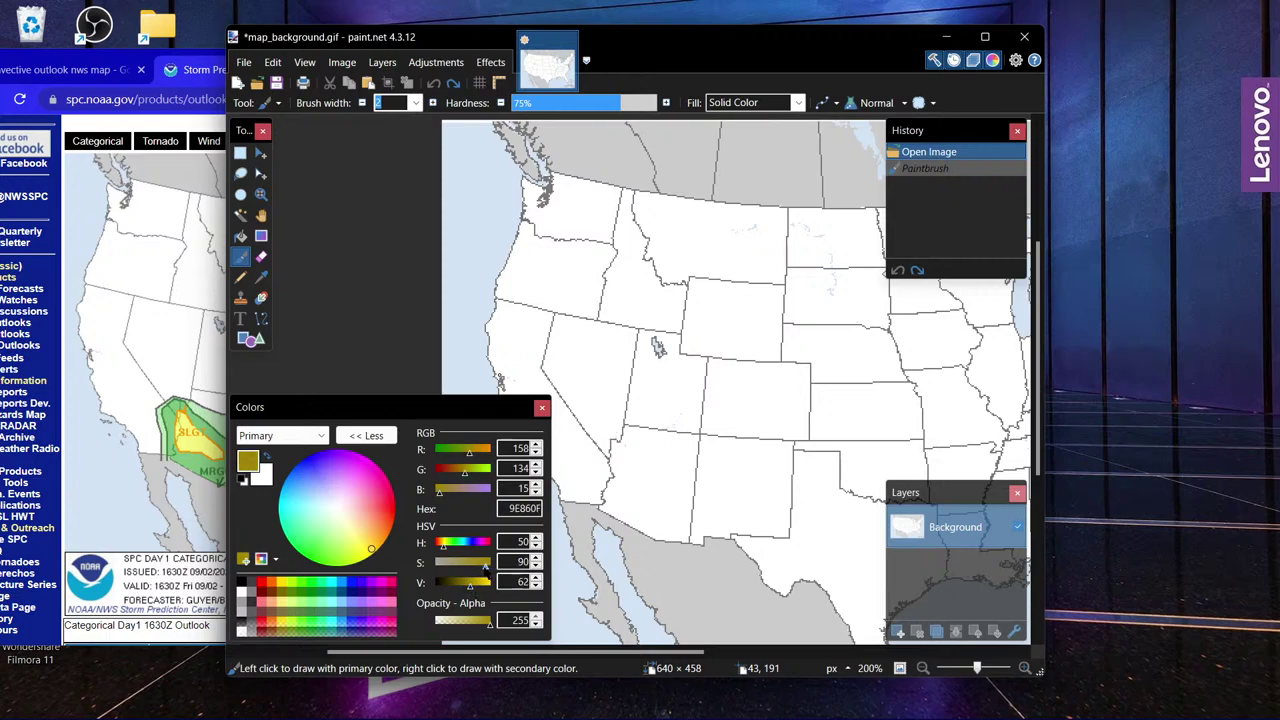
drag(468, 455, 480, 454)
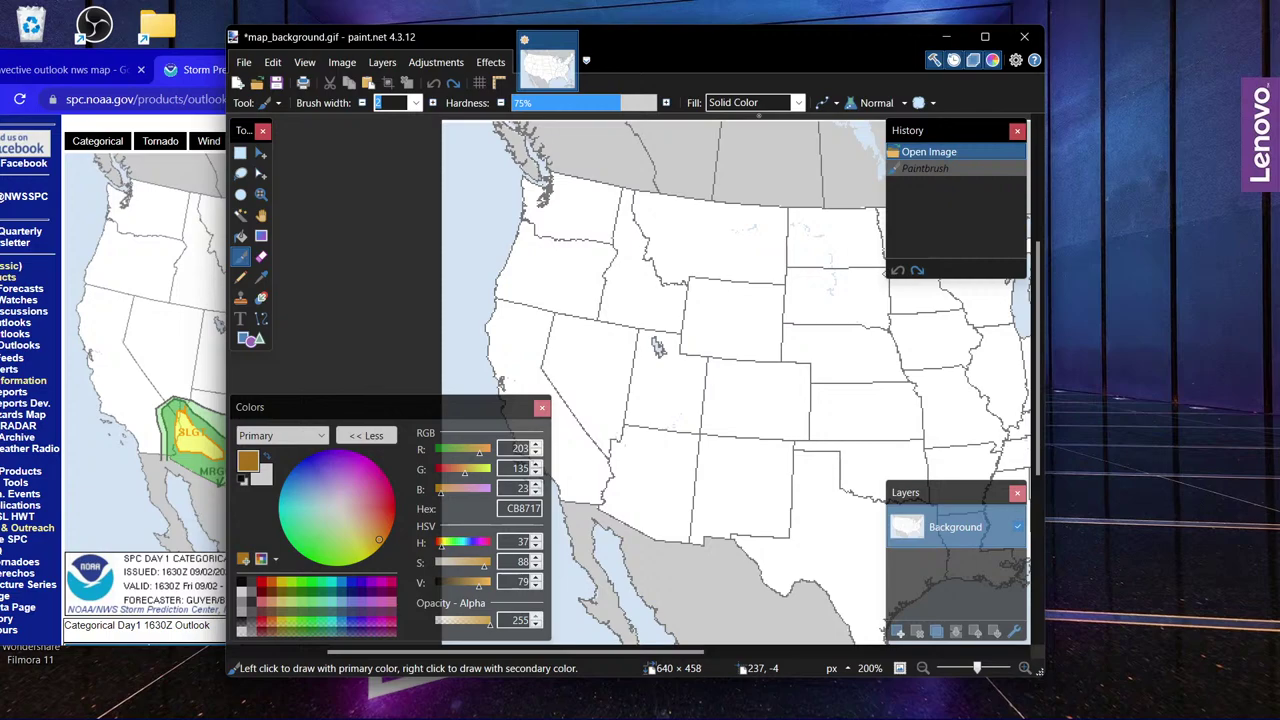
mouse_move(758, 37)
mouse_down()
mouse_move(784, 60)
mouse_move(861, 28)
mouse_up()
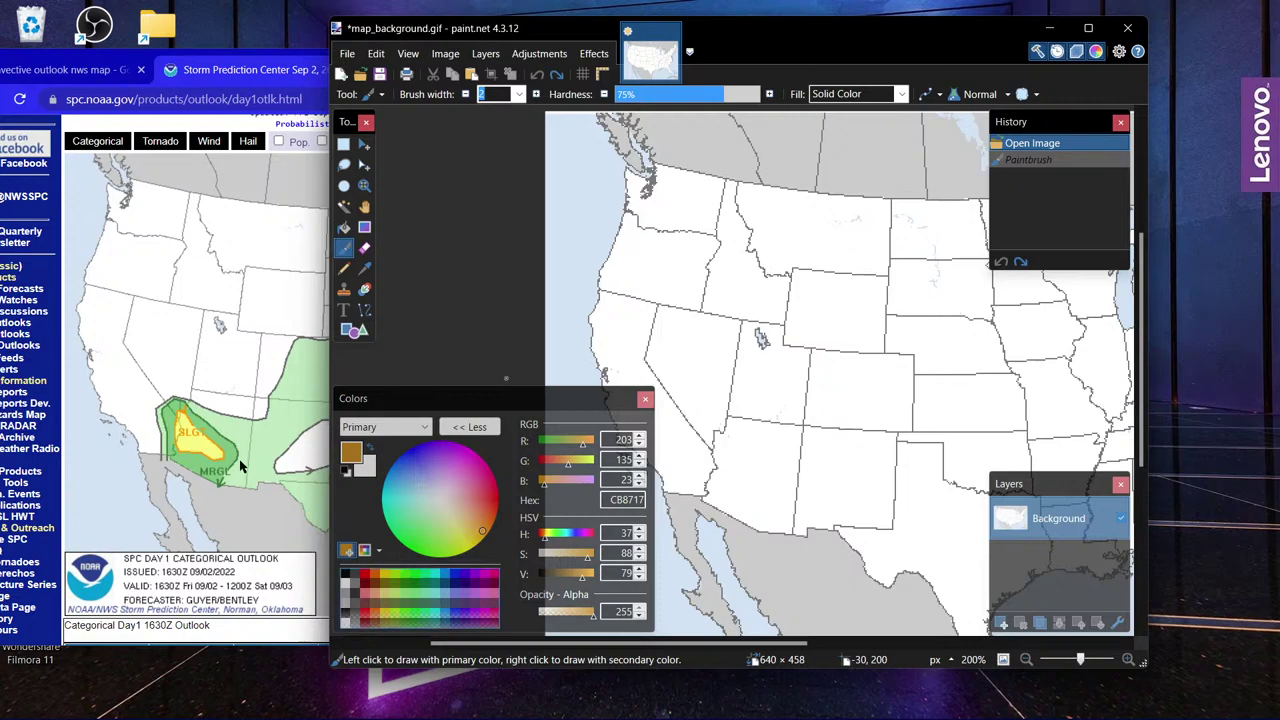
Store the orange-brown color CB8717 in a palette swatch and look through the palette options.
click(418, 587)
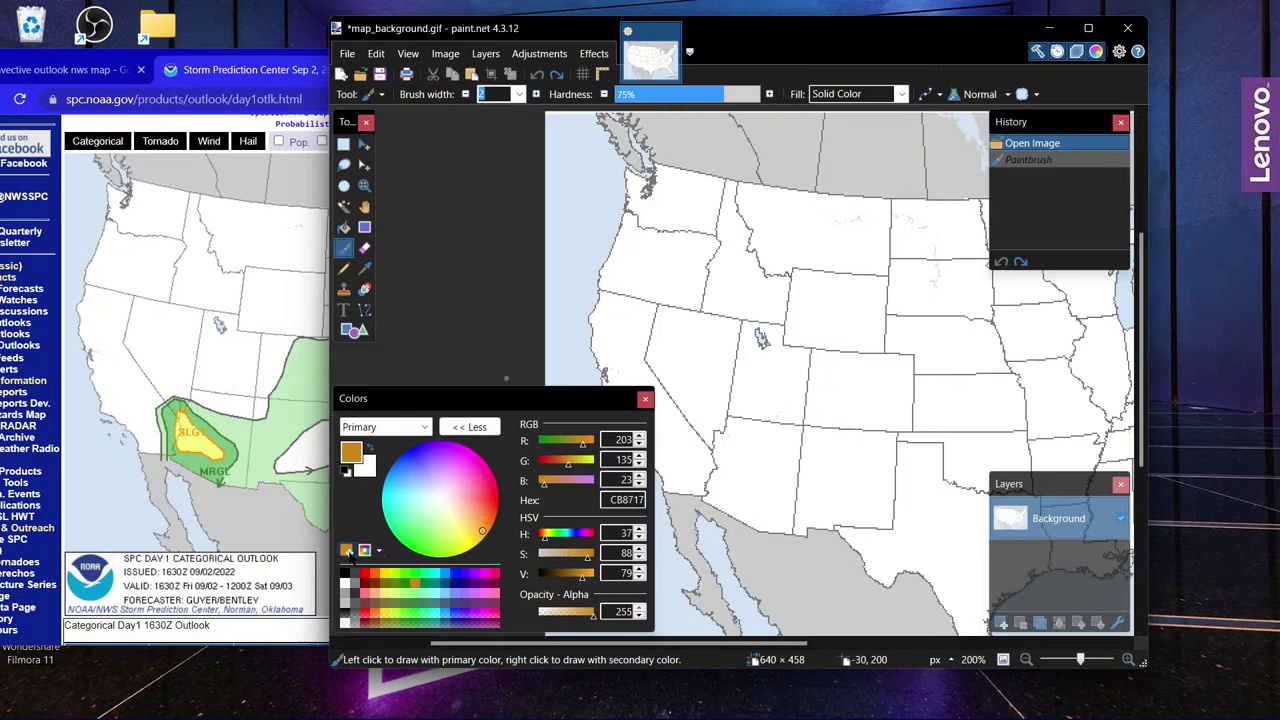
click(379, 551)
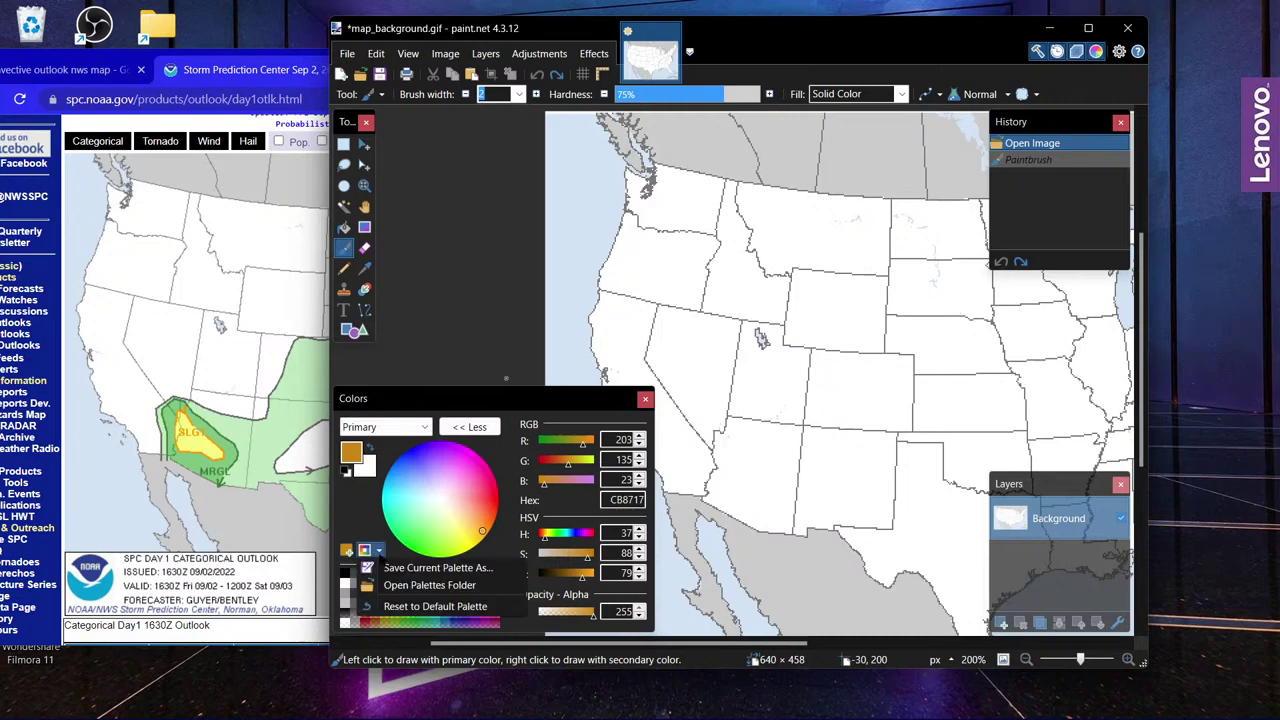
click(379, 551)
click(379, 551)
click(500, 538)
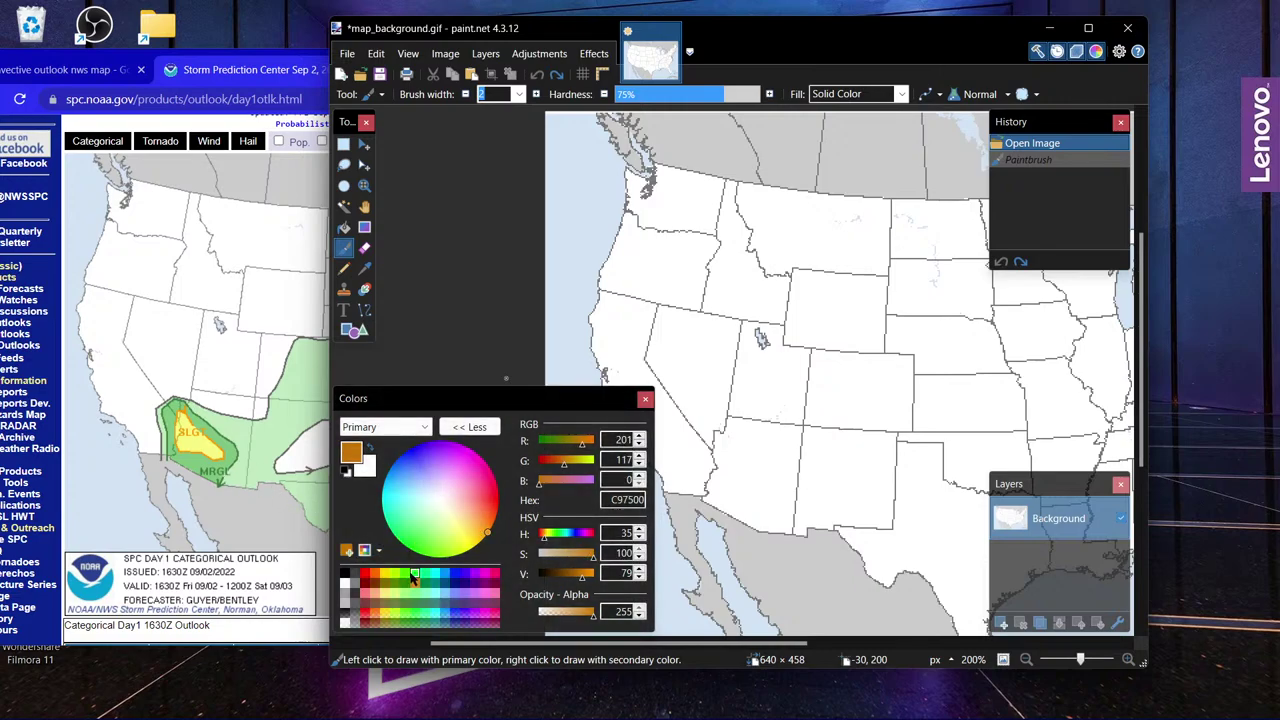
Mix the dark green primary color 0A3C00 (RGB 10, 60, 0) from a palette green and store it in the palette.
click(412, 582)
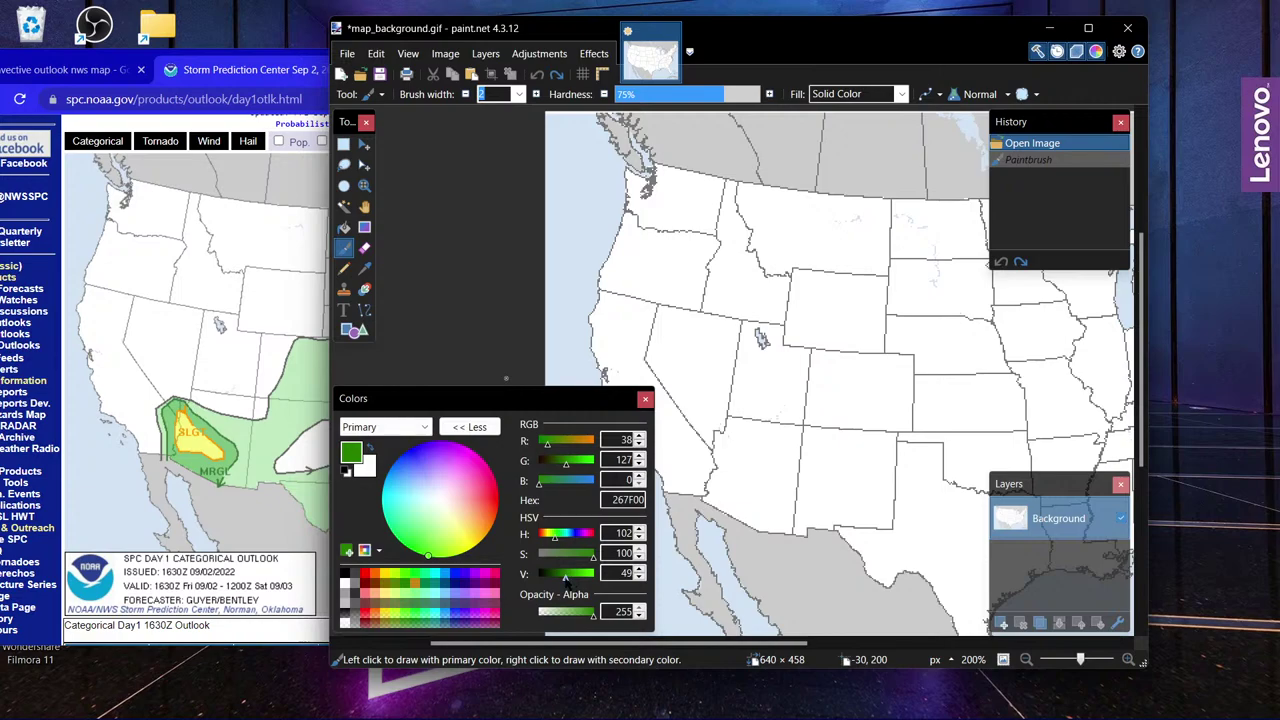
drag(566, 580, 557, 580)
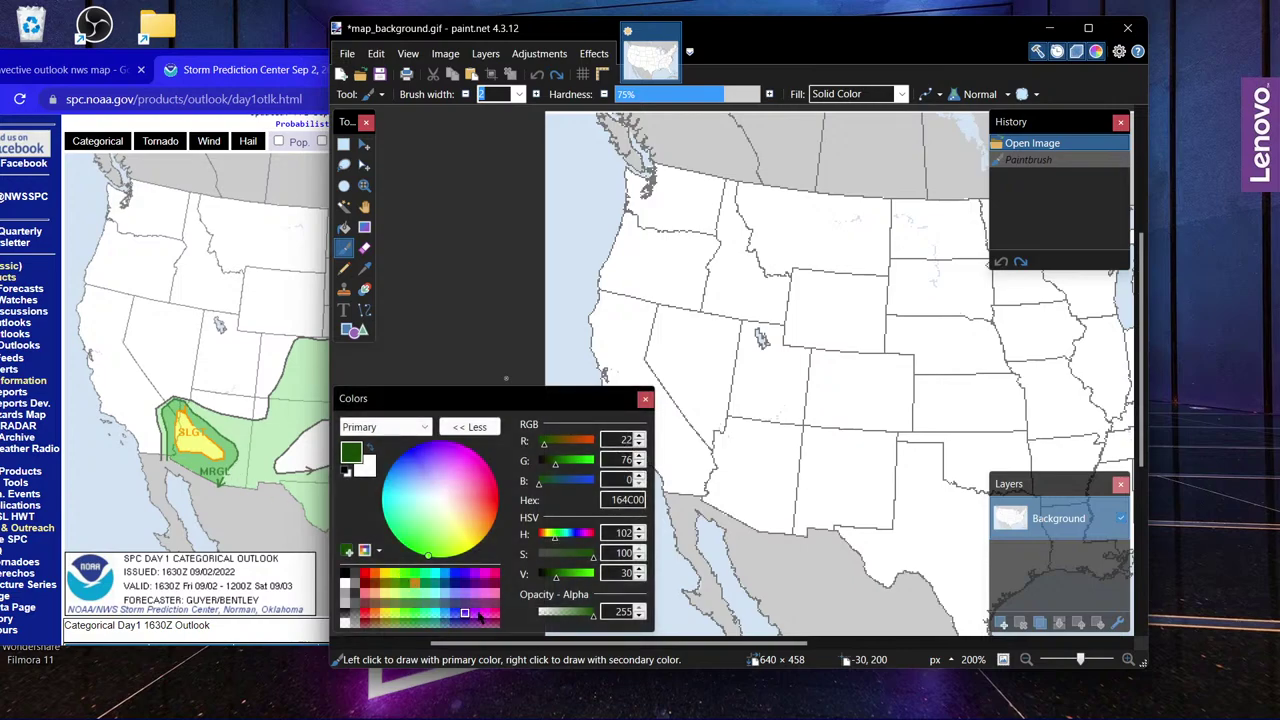
drag(593, 556, 581, 558)
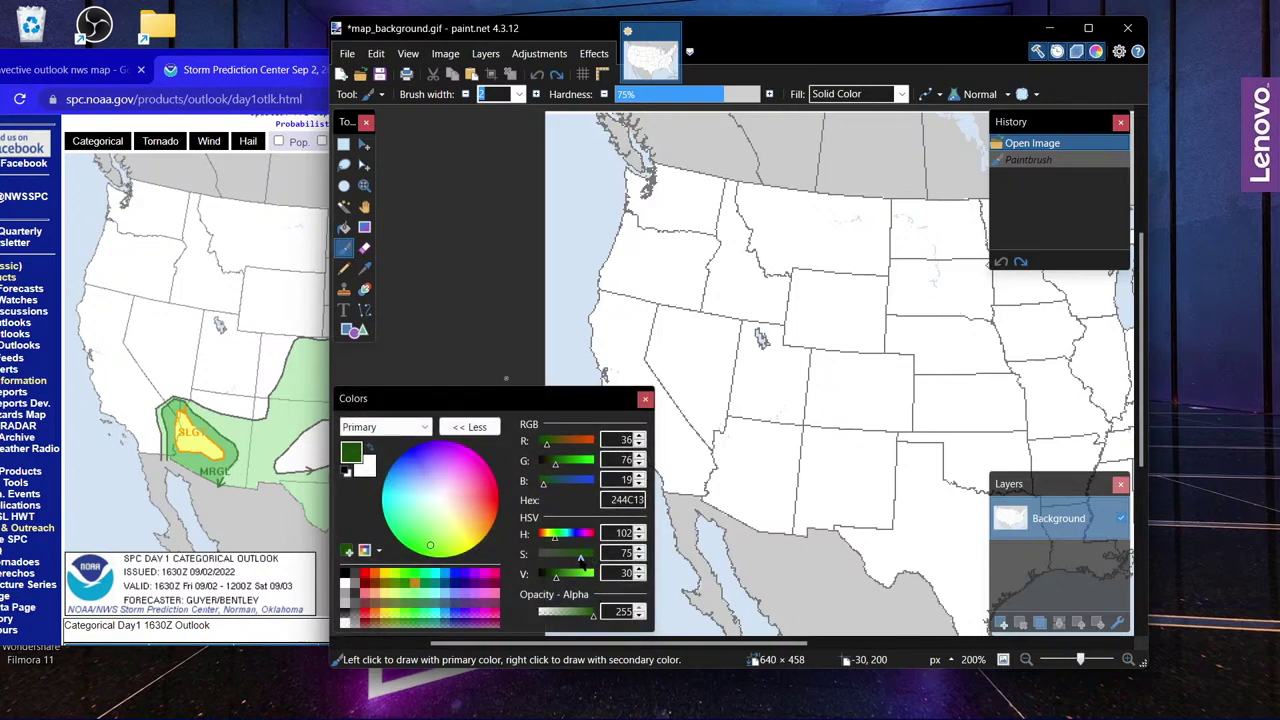
drag(558, 468, 538, 490)
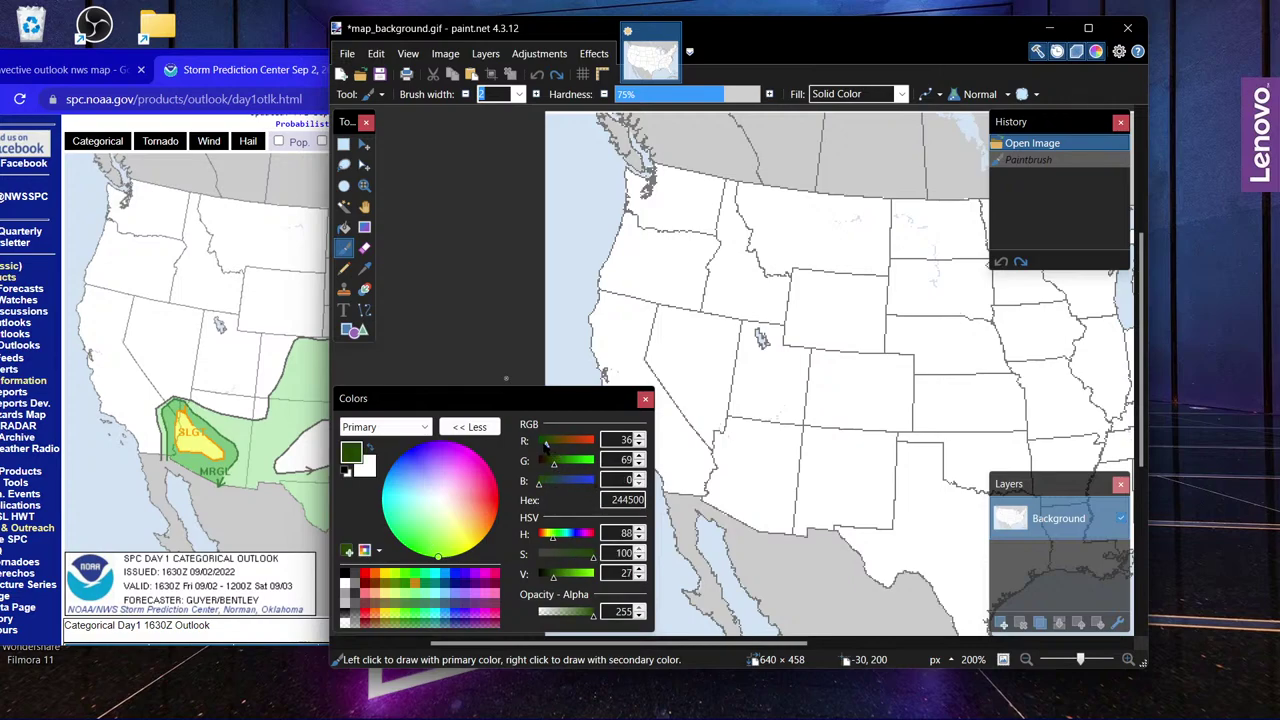
drag(546, 445, 551, 467)
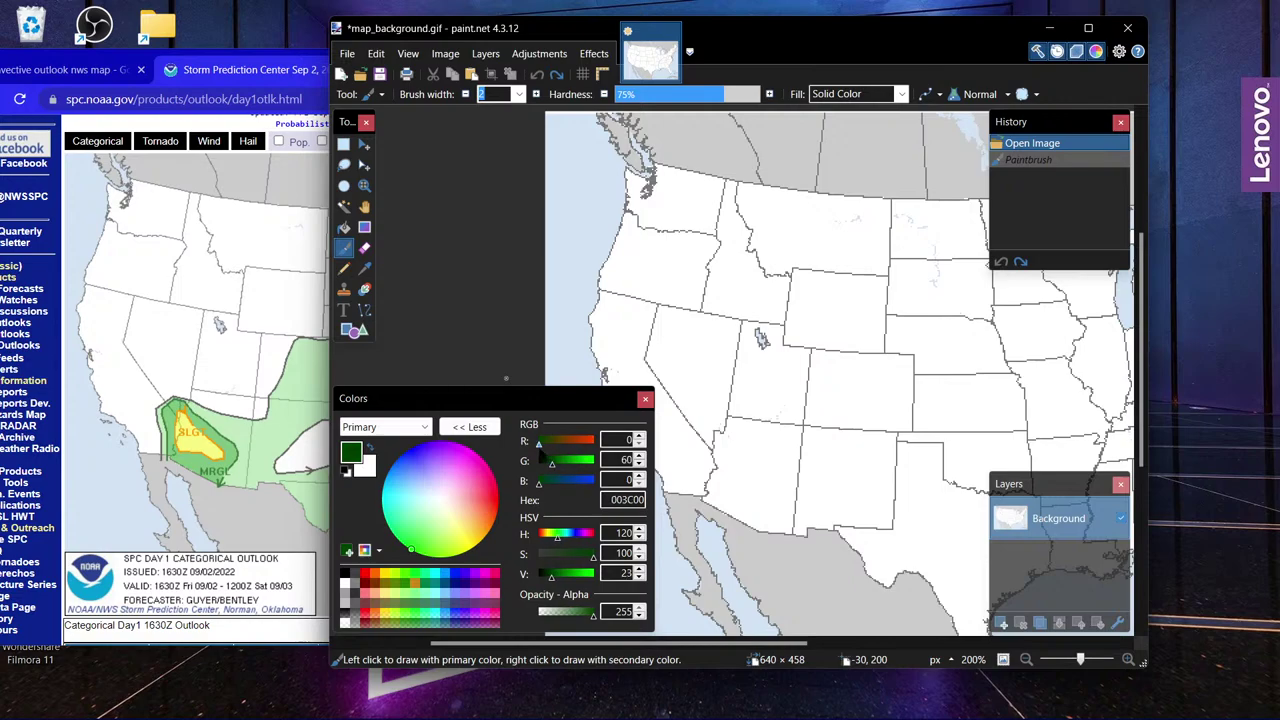
drag(540, 444, 542, 446)
click(347, 551)
click(456, 596)
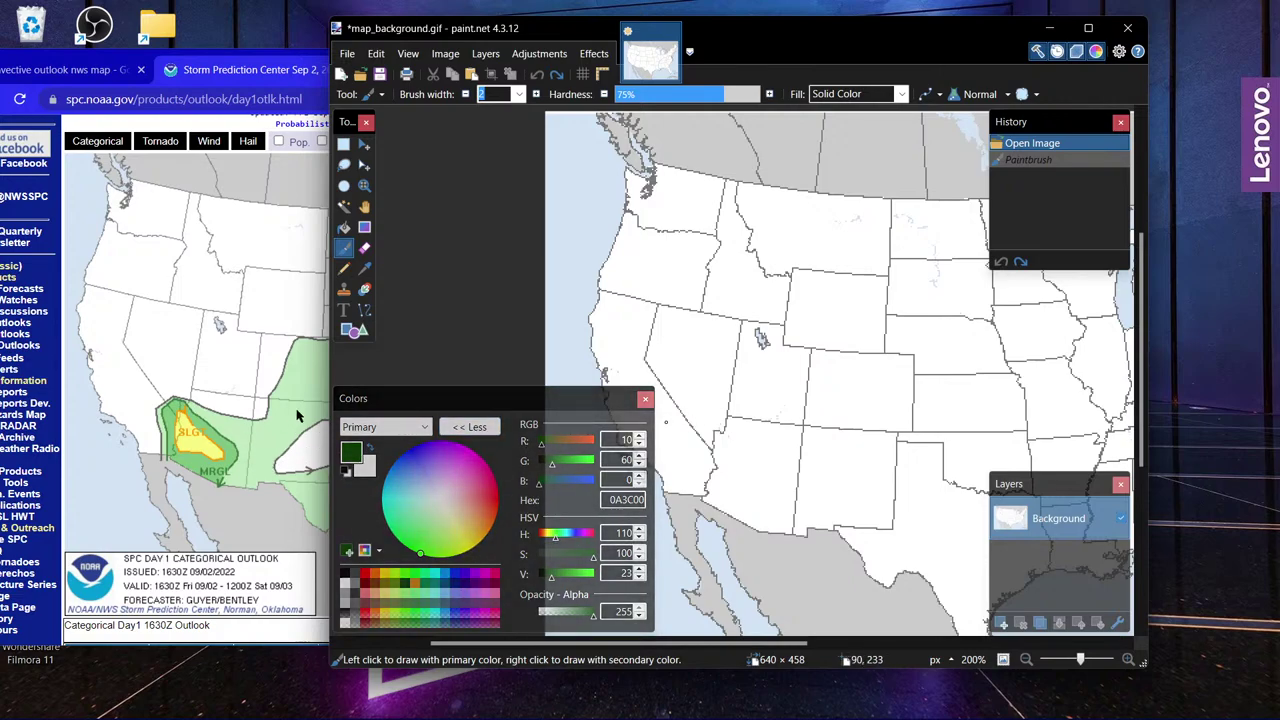
Choose dark gray 404040 at full opacity as the primary color and maximize the paint.net window.
click(414, 624)
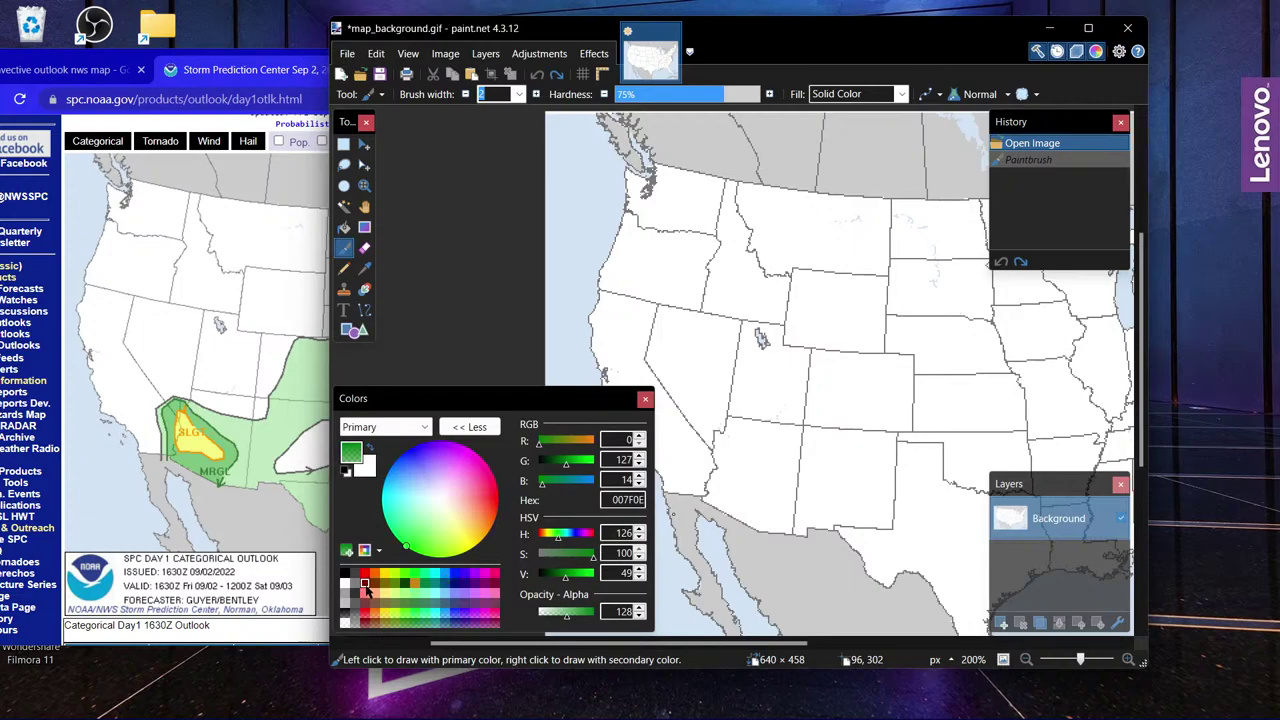
click(365, 585)
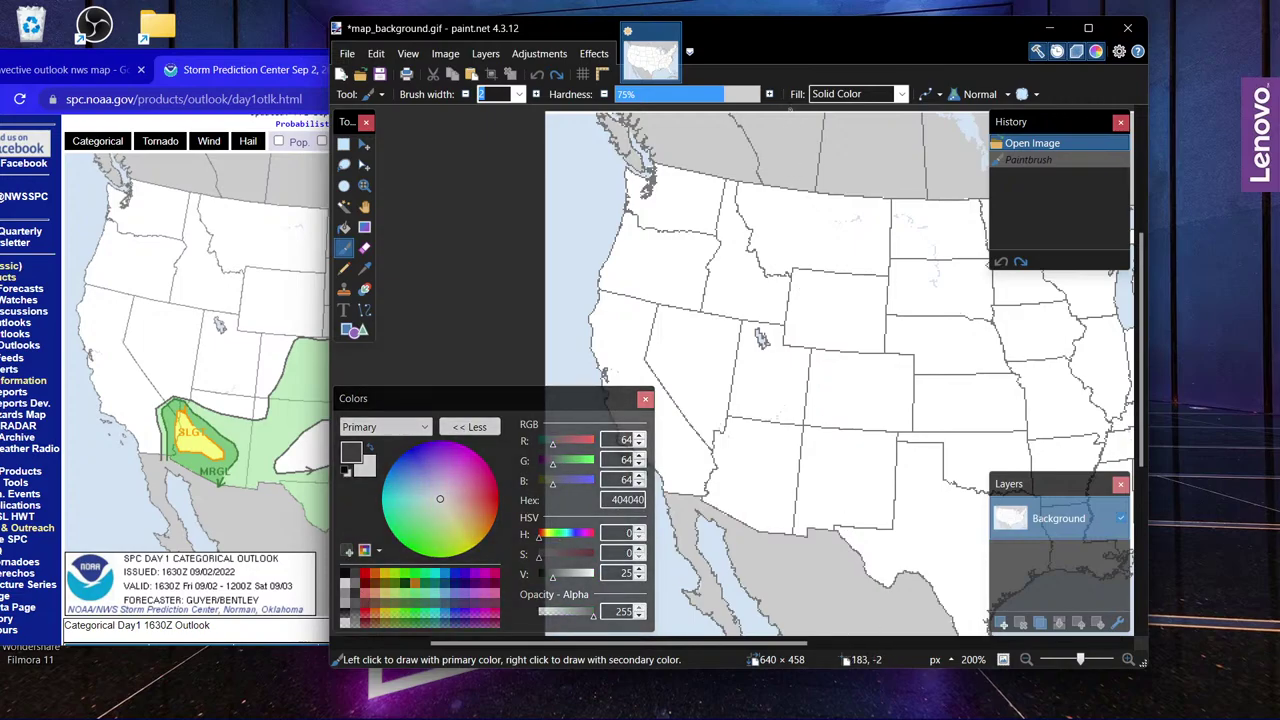
mouse_move(560, 28)
mouse_down()
mouse_move(751, 134)
mouse_move(462, 26)
mouse_move(475, 113)
mouse_up()
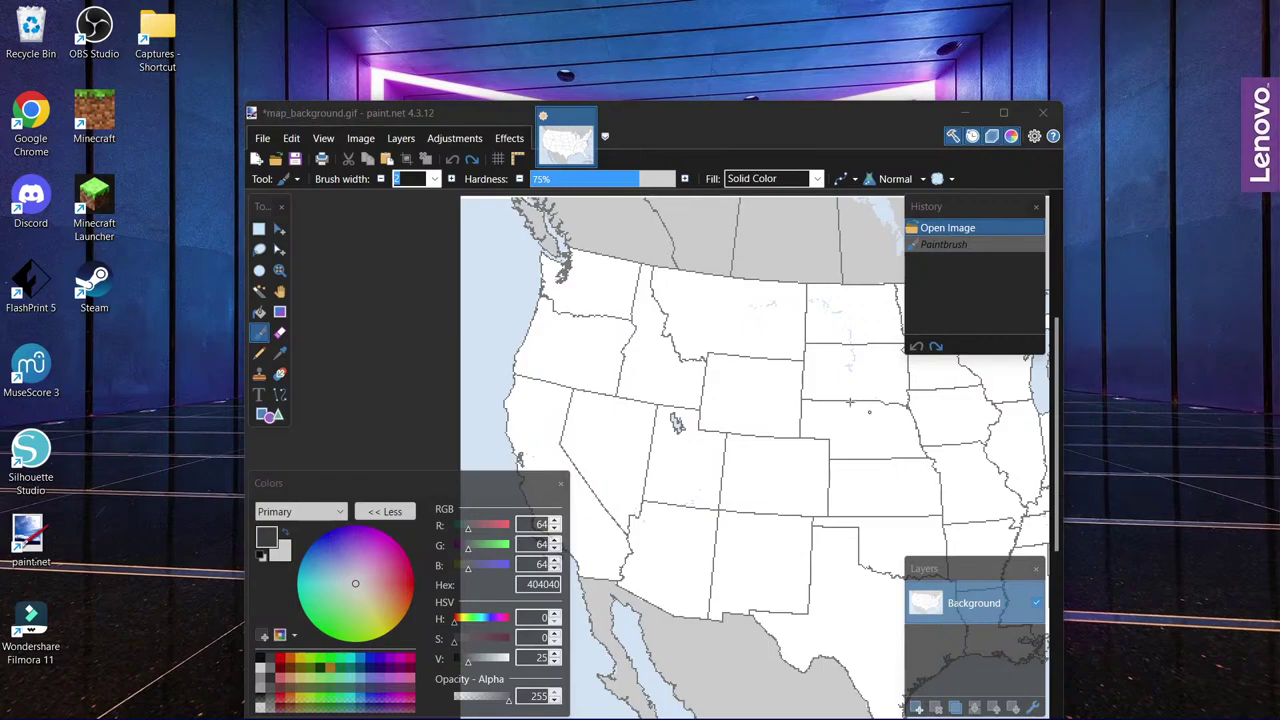
drag(760, 127, 716, 2)
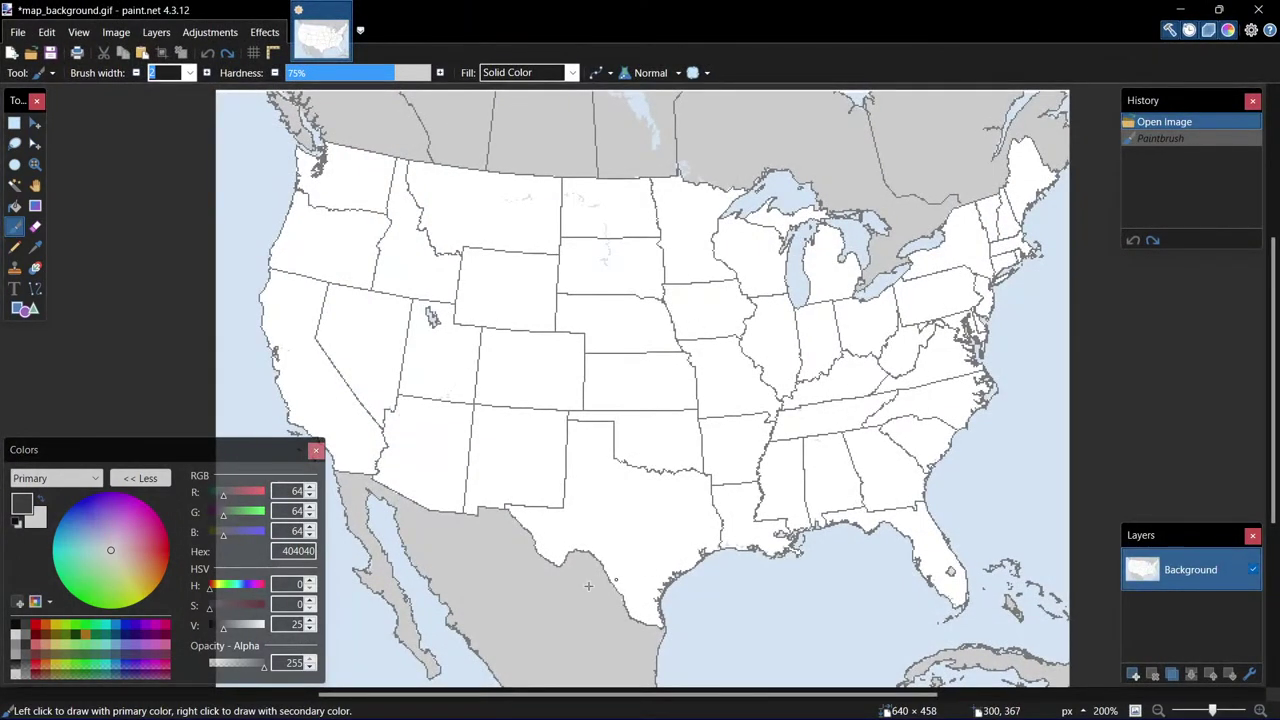
Collapse the Colors window and brush a dark gray arc from southern New Mexico over Oklahoma to the Gulf coast near the Florida Panhandle.
click(129, 478)
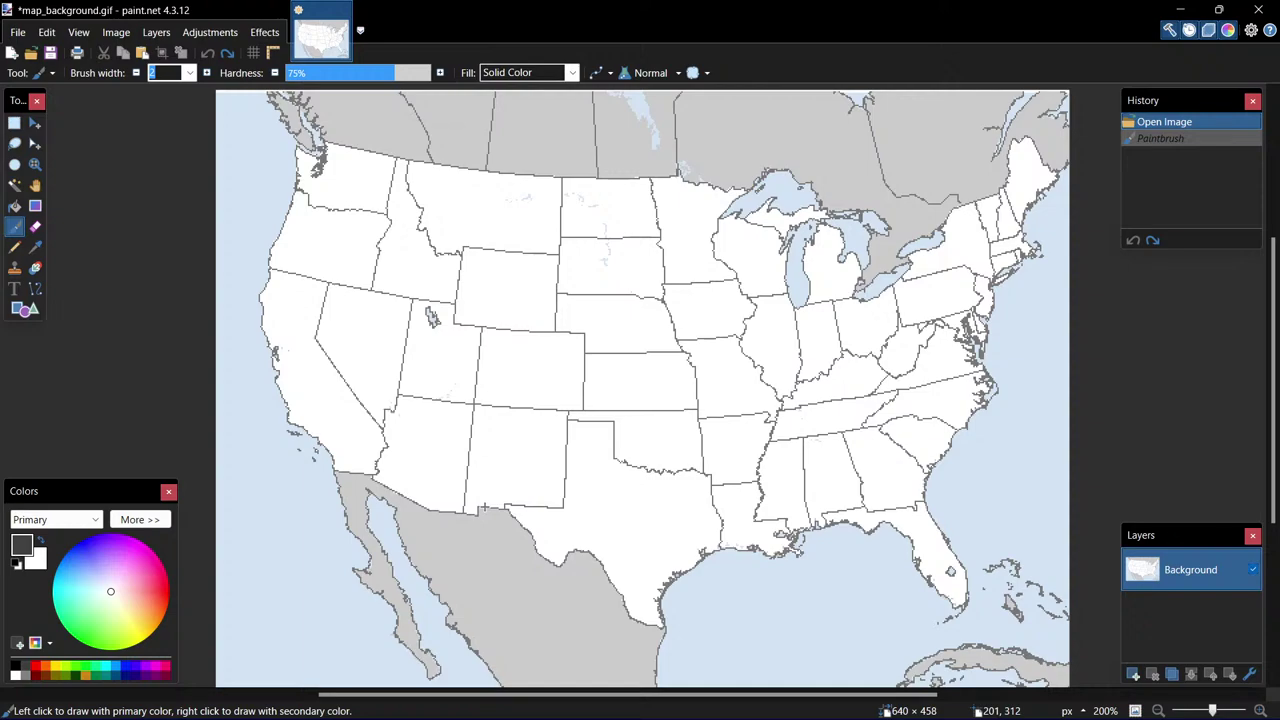
mouse_move(482, 508)
mouse_down()
mouse_move(602, 425)
mouse_move(689, 419)
mouse_move(763, 444)
mouse_move(858, 527)
mouse_up()
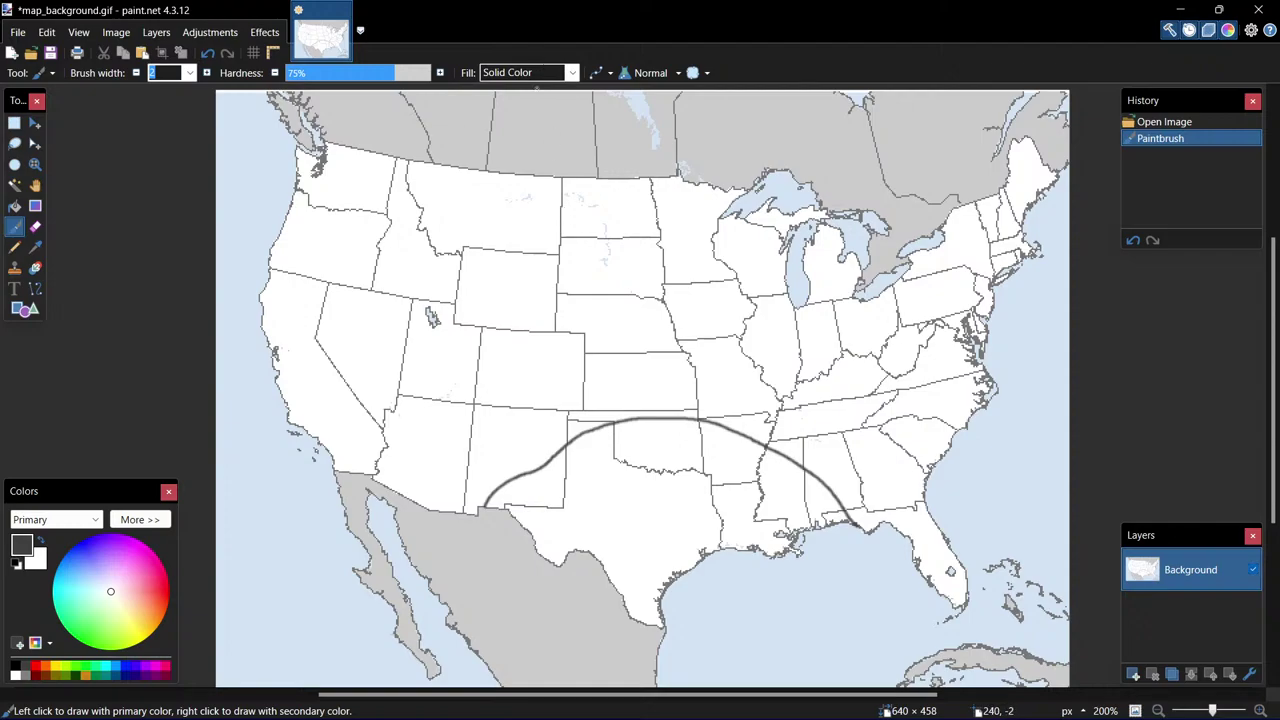
click(1218, 9)
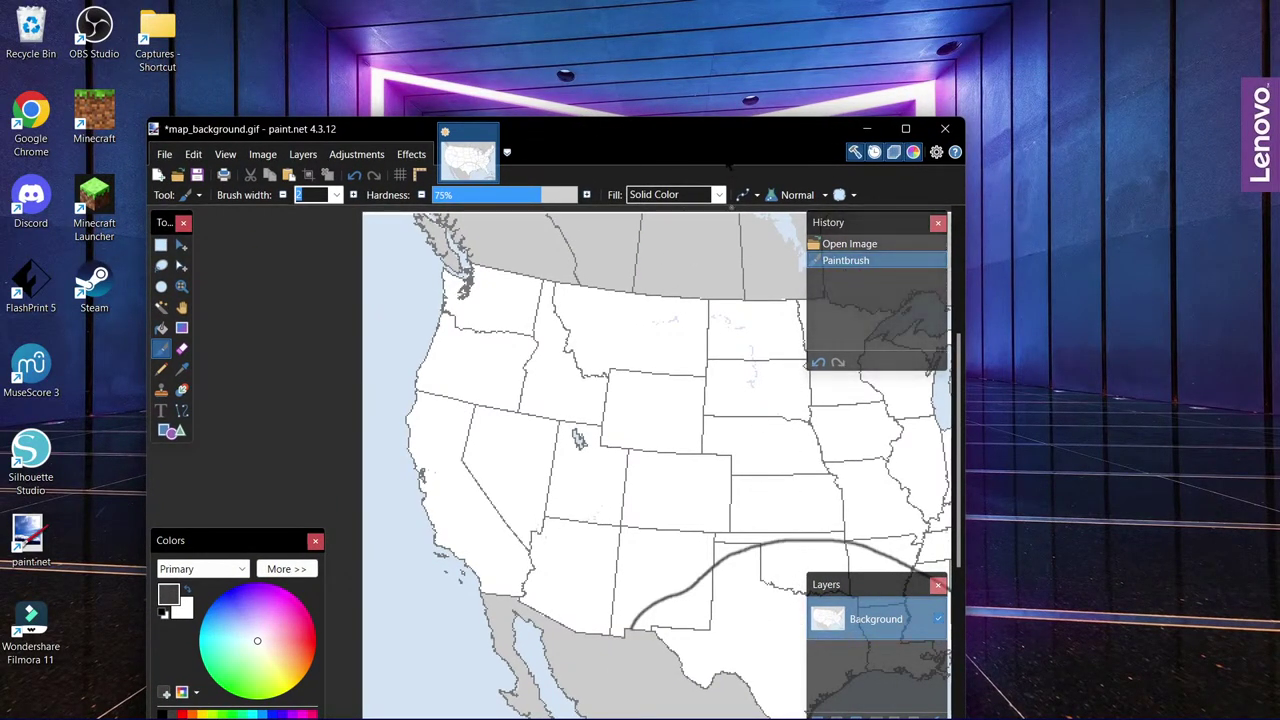
mouse_move(650, 128)
mouse_down()
mouse_move(659, 23)
mouse_move(677, 37)
mouse_up()
double_click(677, 37)
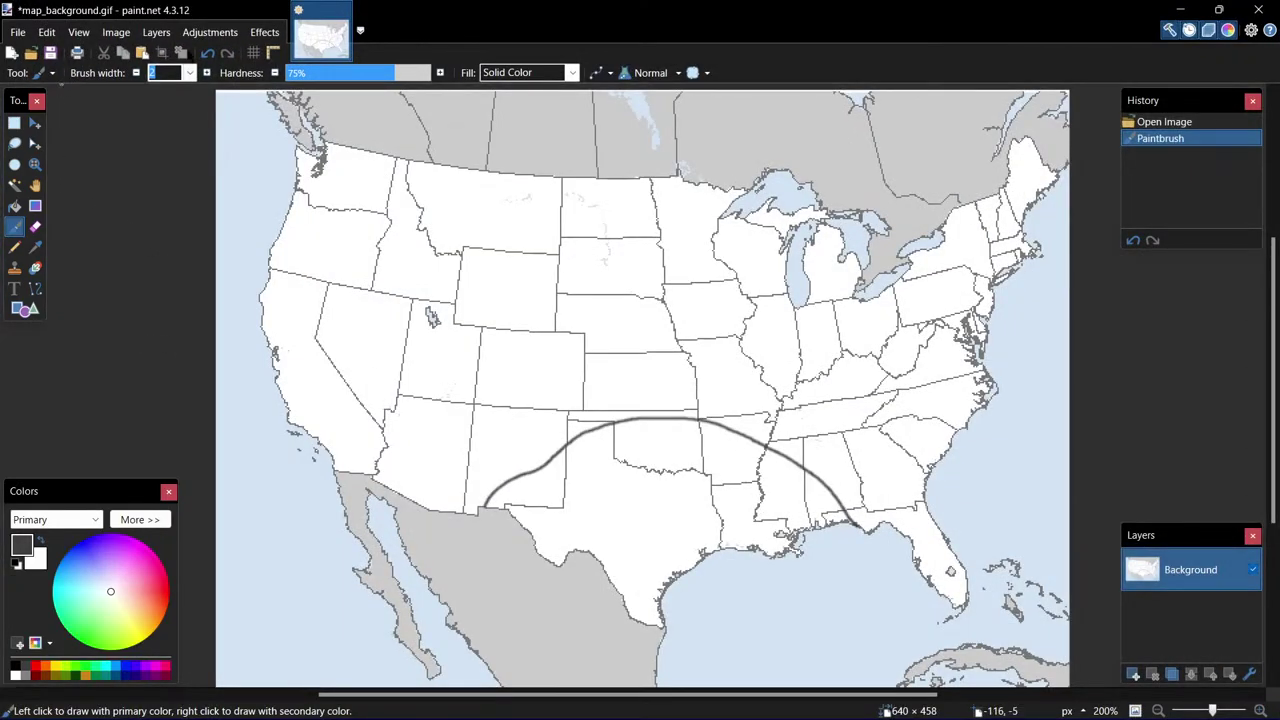
Undo the brushed arc and pencil a thin dark gray arc from southern New Mexico through Tennessee to the Georgia–South Carolina coast.
click(207, 52)
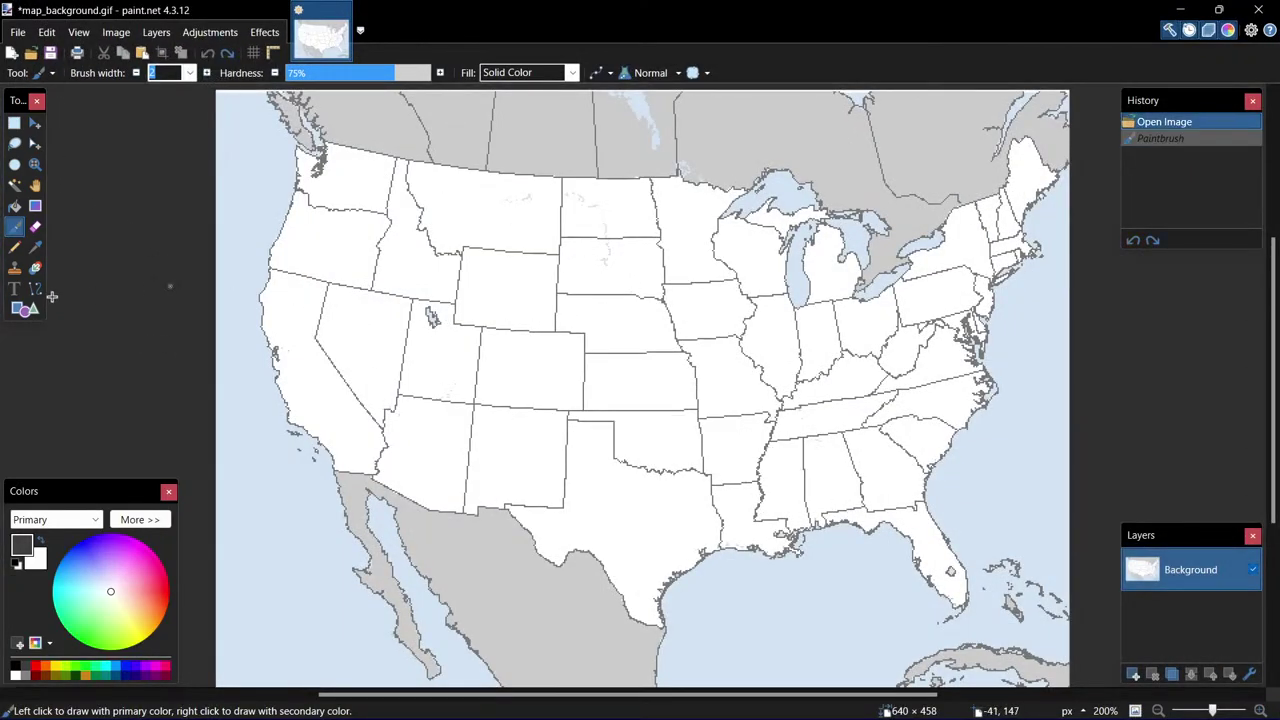
click(14, 247)
mouse_move(493, 505)
mouse_down()
mouse_move(566, 424)
mouse_move(622, 408)
mouse_move(832, 401)
mouse_move(942, 459)
mouse_up()
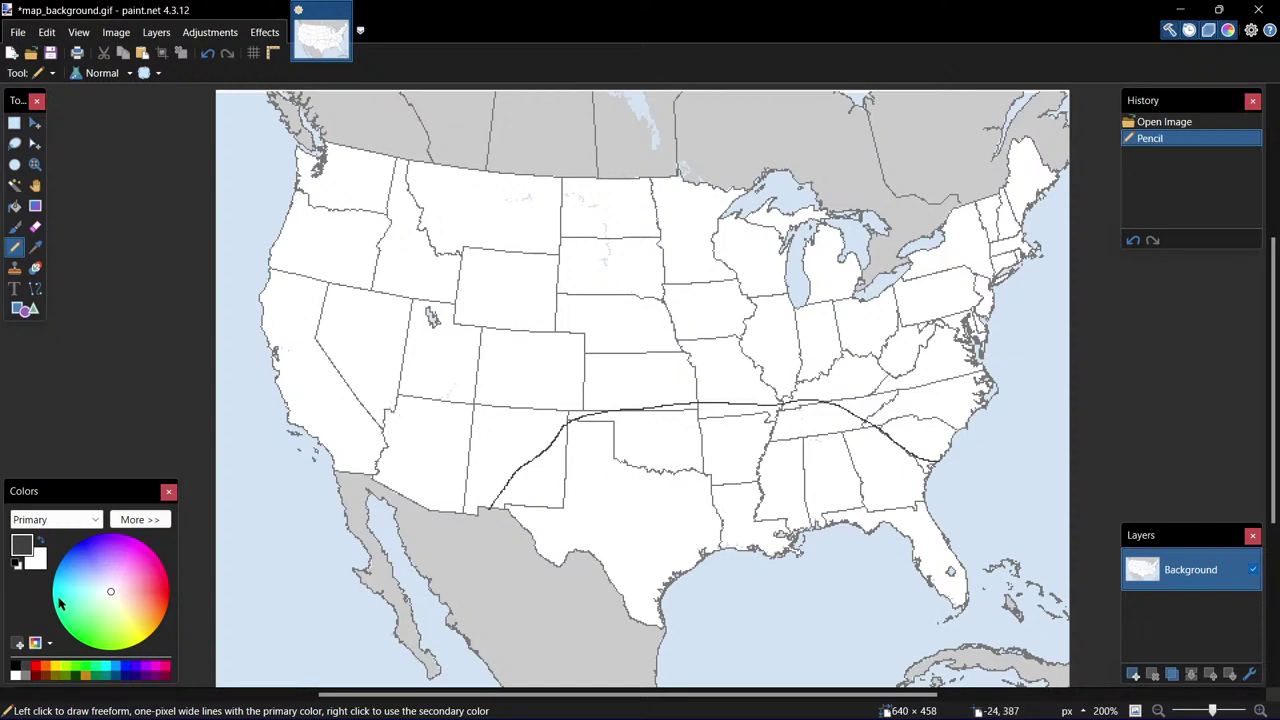
Pencil dark green closed ovals around the Oklahoma–Texas area and, smaller, around southern Georgia and Alabama, adding an arrowhead to the smaller one.
click(105, 676)
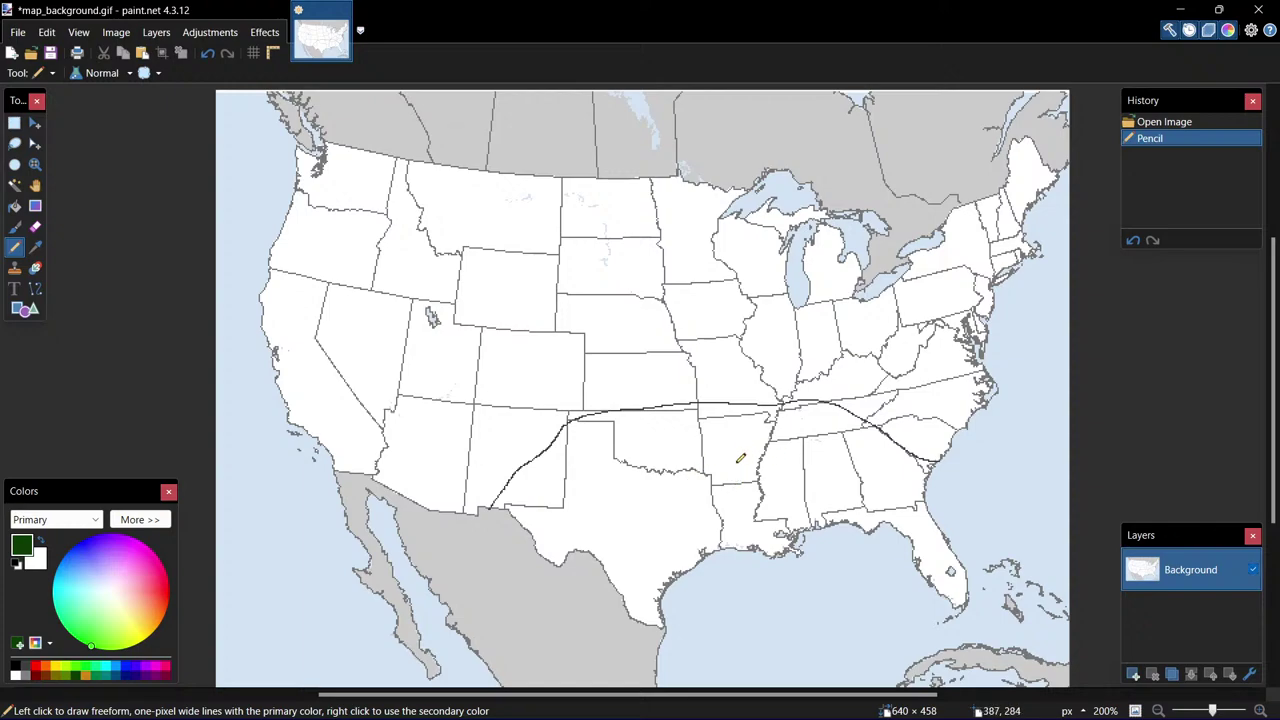
mouse_move(728, 440)
mouse_down()
mouse_move(653, 428)
mouse_move(624, 439)
mouse_move(603, 496)
mouse_move(649, 524)
mouse_move(708, 528)
mouse_move(734, 505)
mouse_move(744, 440)
mouse_up()
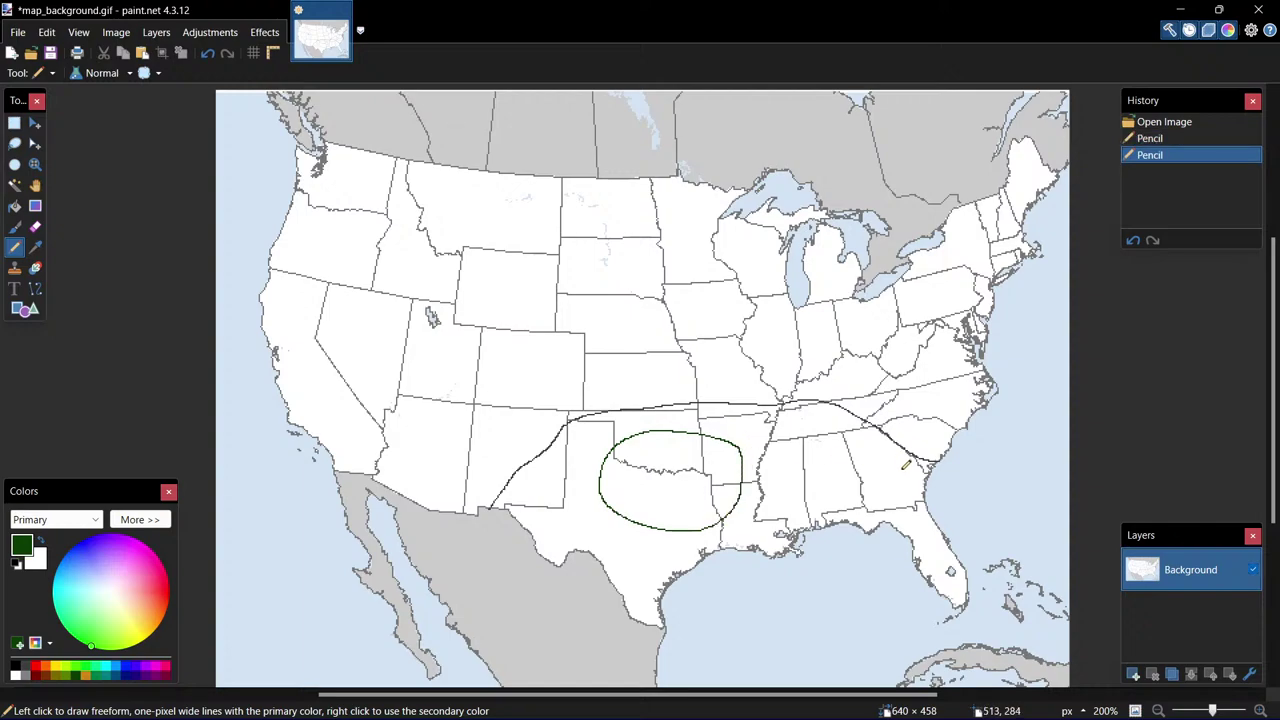
mouse_move(898, 478)
mouse_down()
mouse_move(854, 461)
mouse_move(839, 479)
mouse_move(875, 515)
mouse_move(901, 511)
mouse_move(903, 477)
mouse_up()
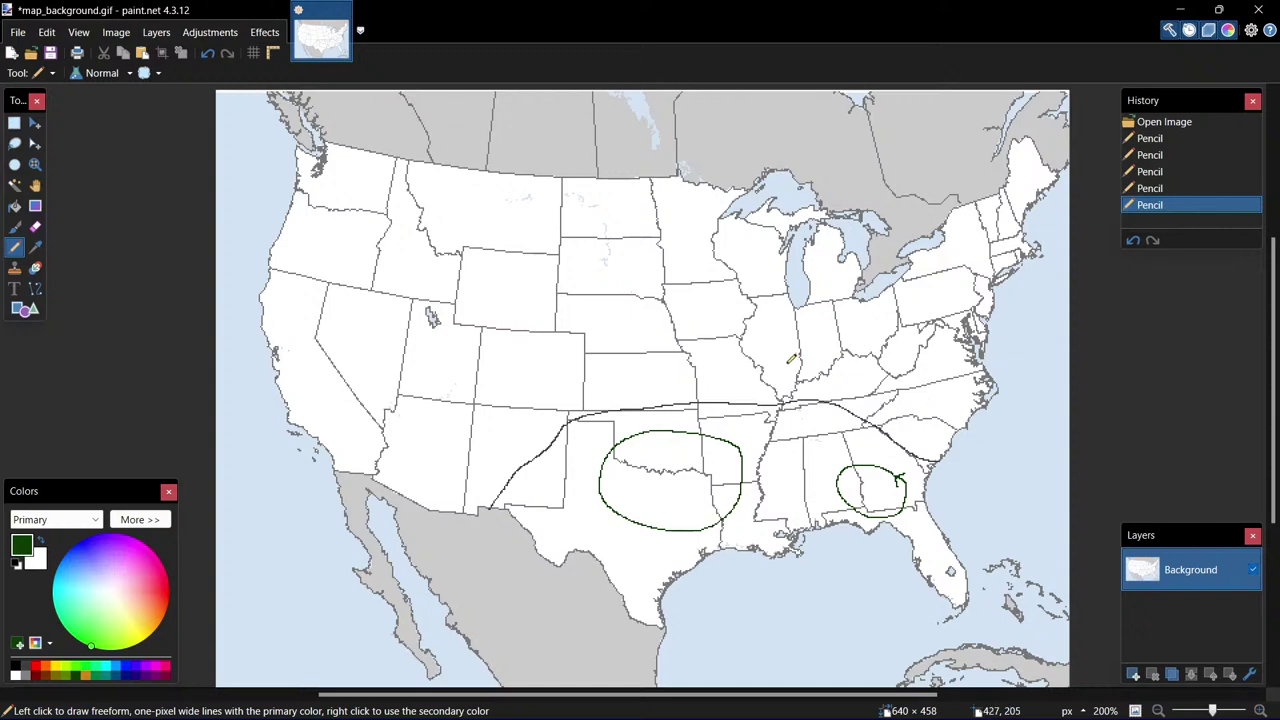
Undo the last two arrowhead strokes and pencil new dark green arrowheads on the Georgia oval and on the larger Oklahoma–Texas oval.
click(207, 52)
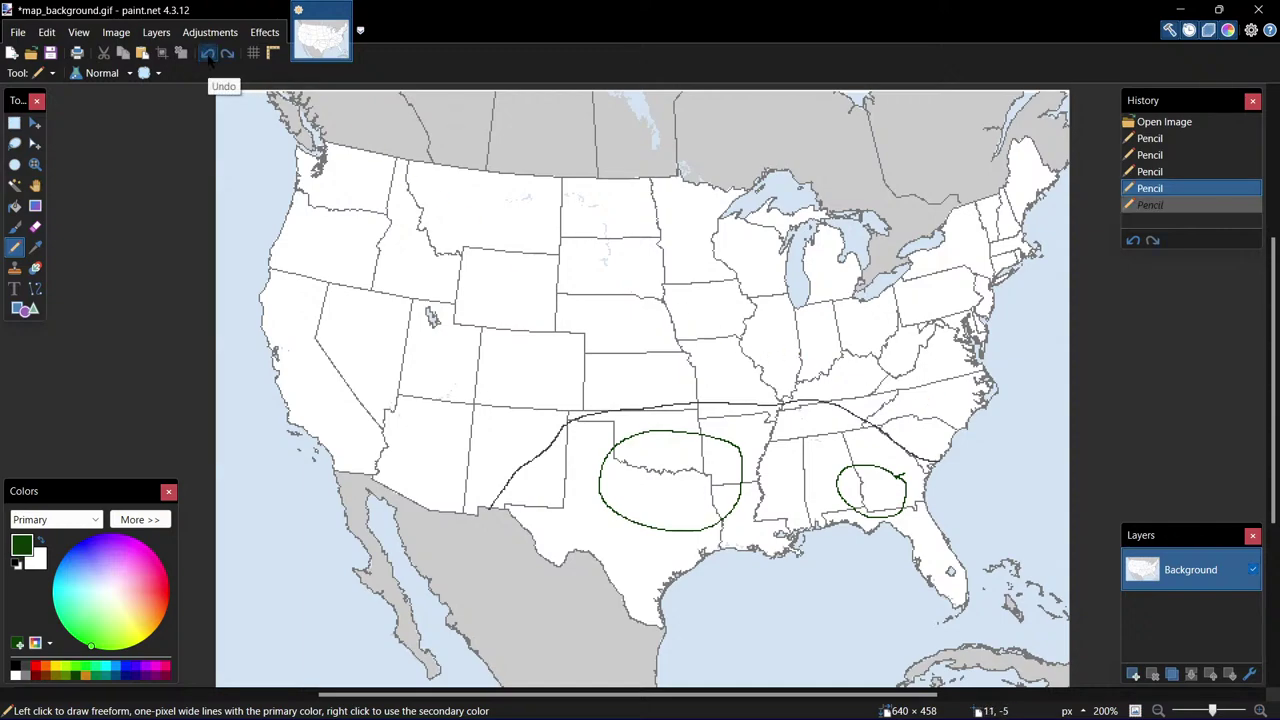
click(207, 52)
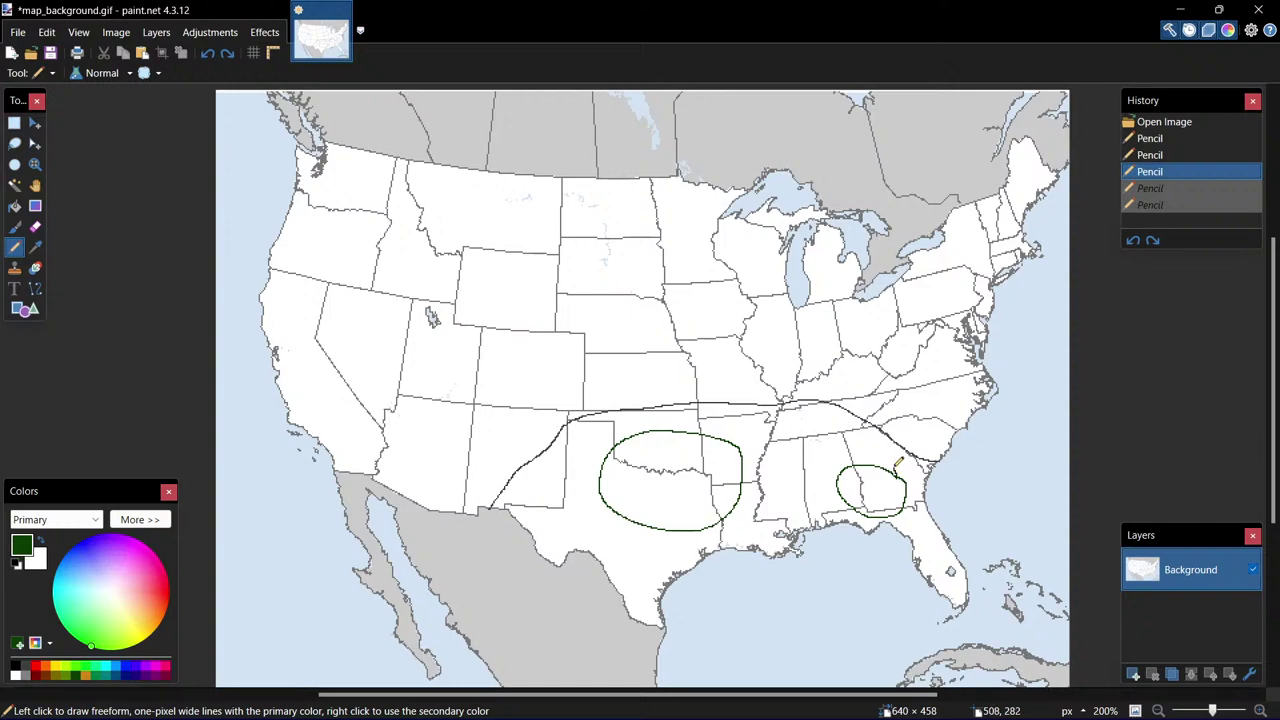
click(898, 464)
click(894, 474)
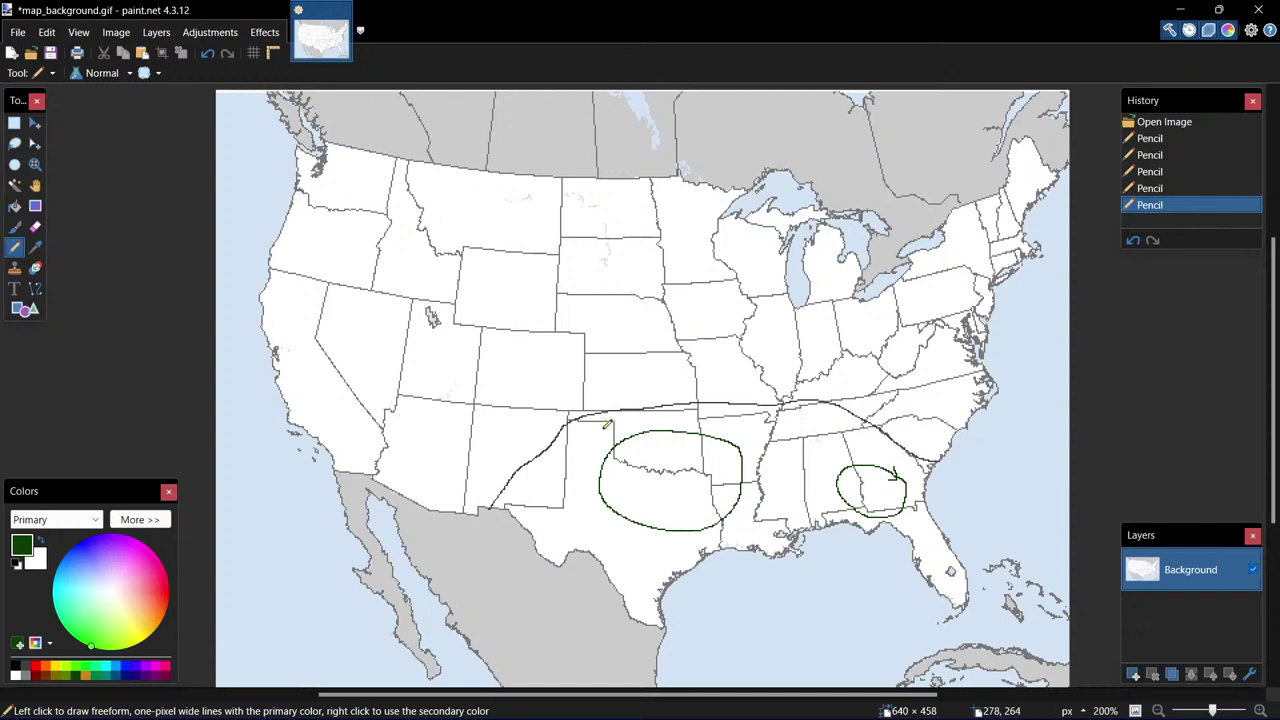
click(738, 437)
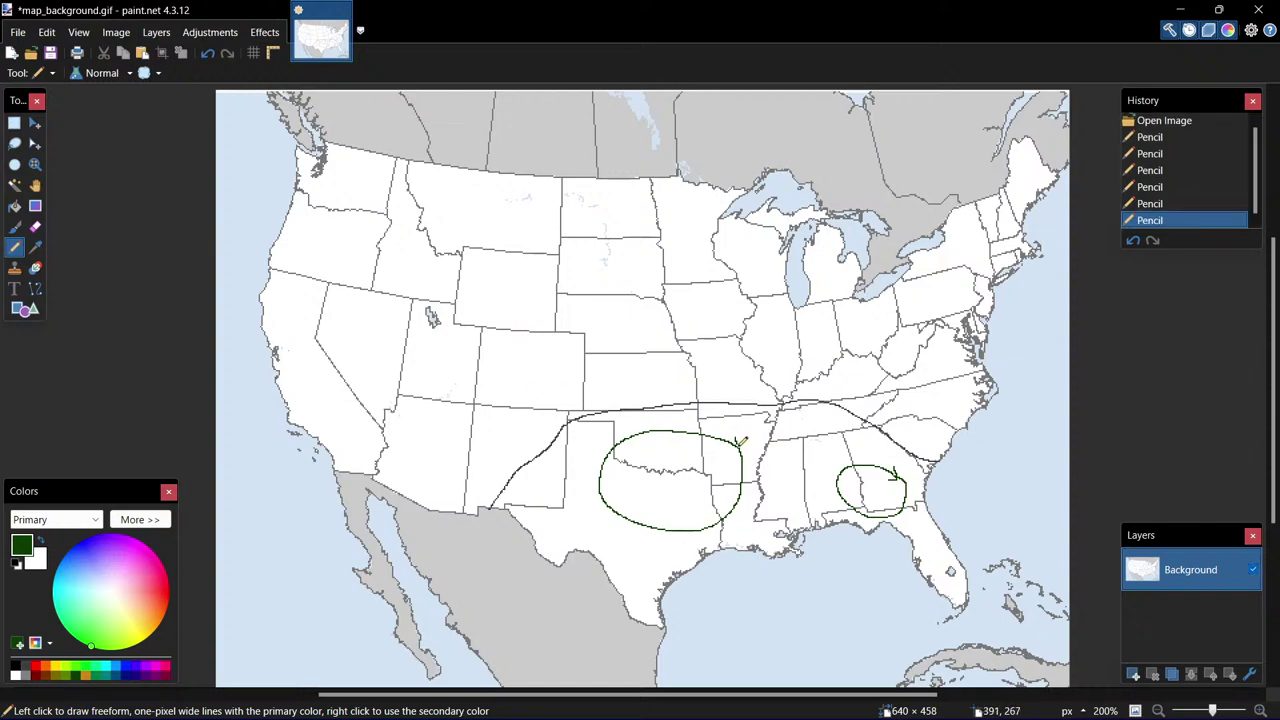
click(733, 441)
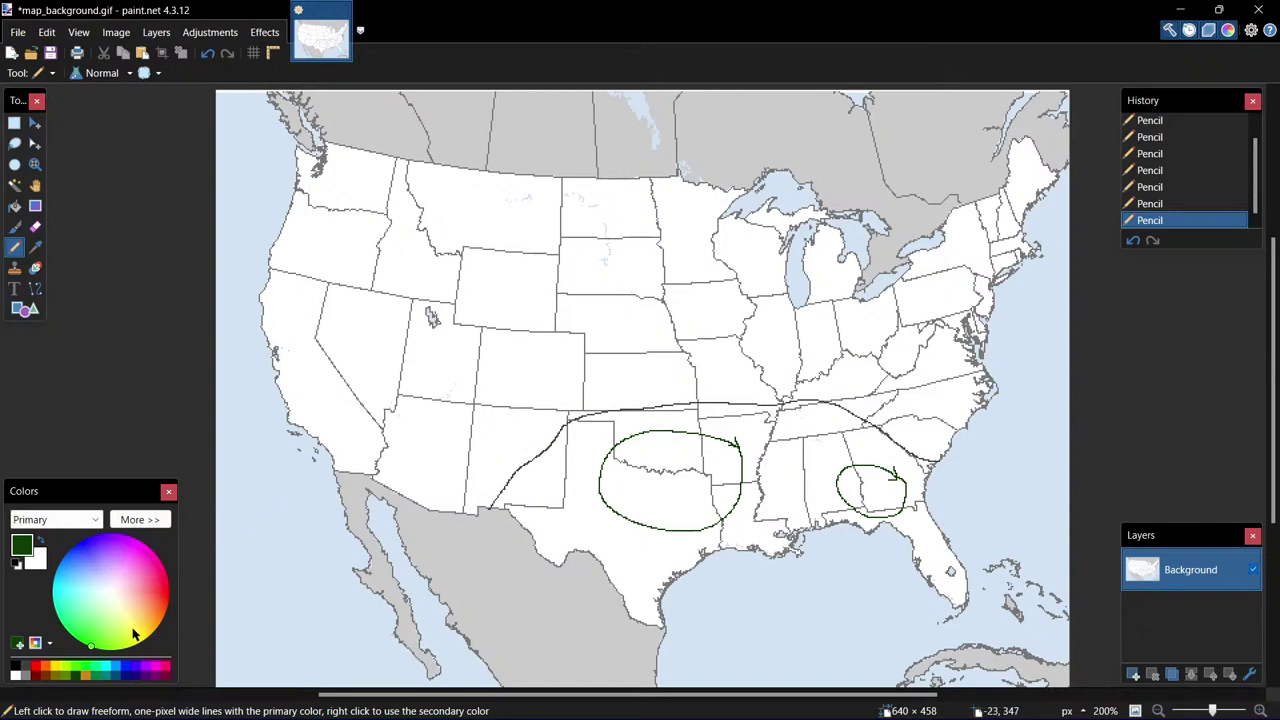
Pencil an orange-brown CB8717 oval with an arrowhead along the Oklahoma–Texas border inside the large green oval, undoing the first attempt.
click(86, 673)
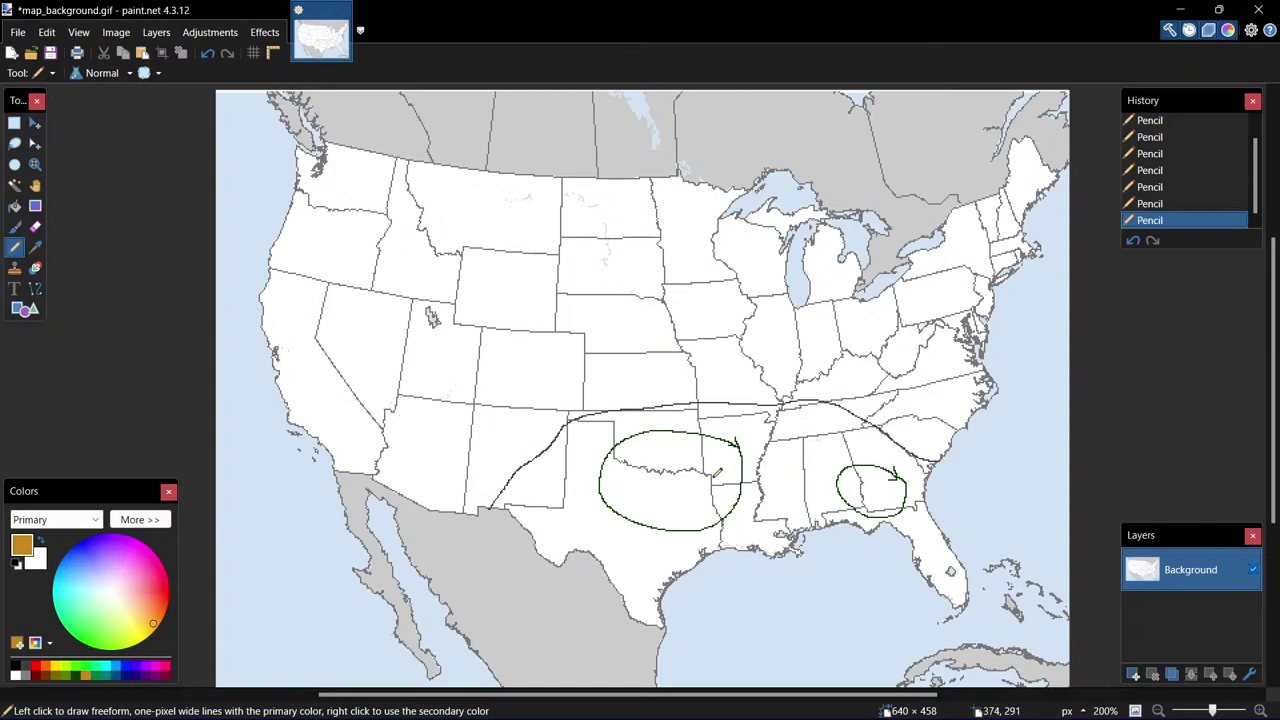
mouse_move(712, 482)
mouse_down()
mouse_move(666, 448)
mouse_move(634, 462)
mouse_move(643, 490)
mouse_move(706, 486)
mouse_up()
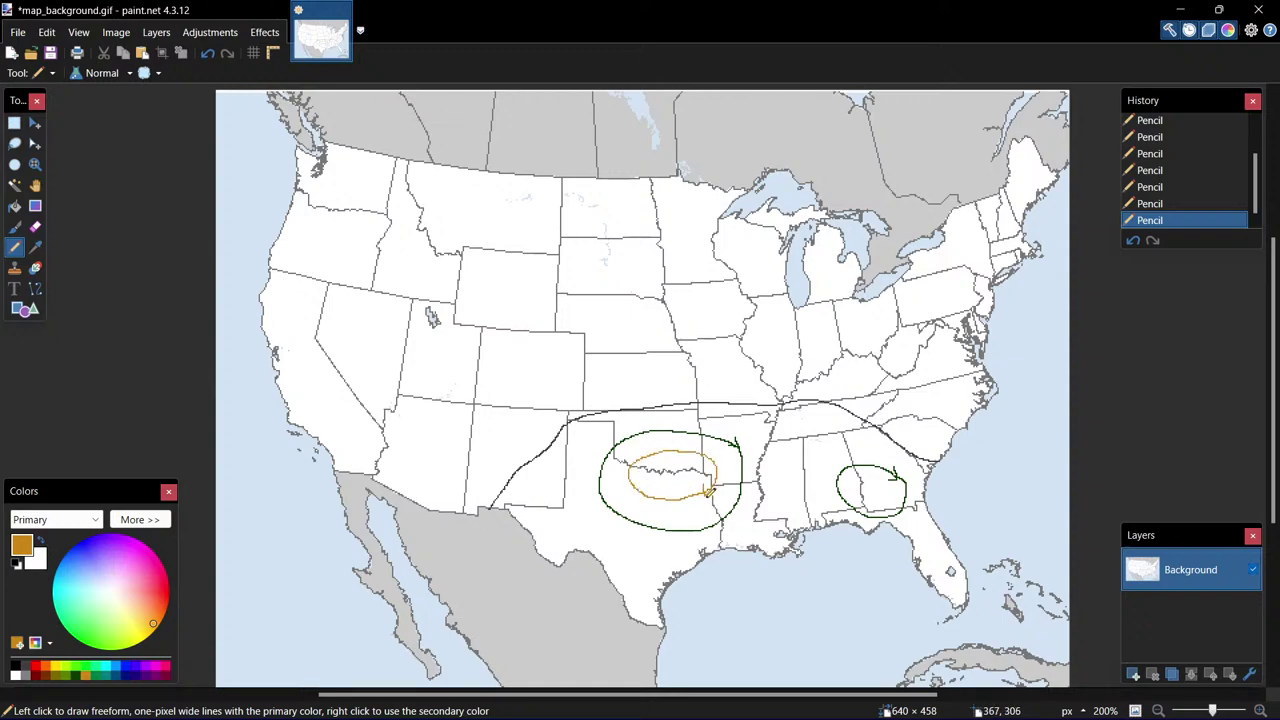
click(207, 53)
click(207, 53)
click(207, 53)
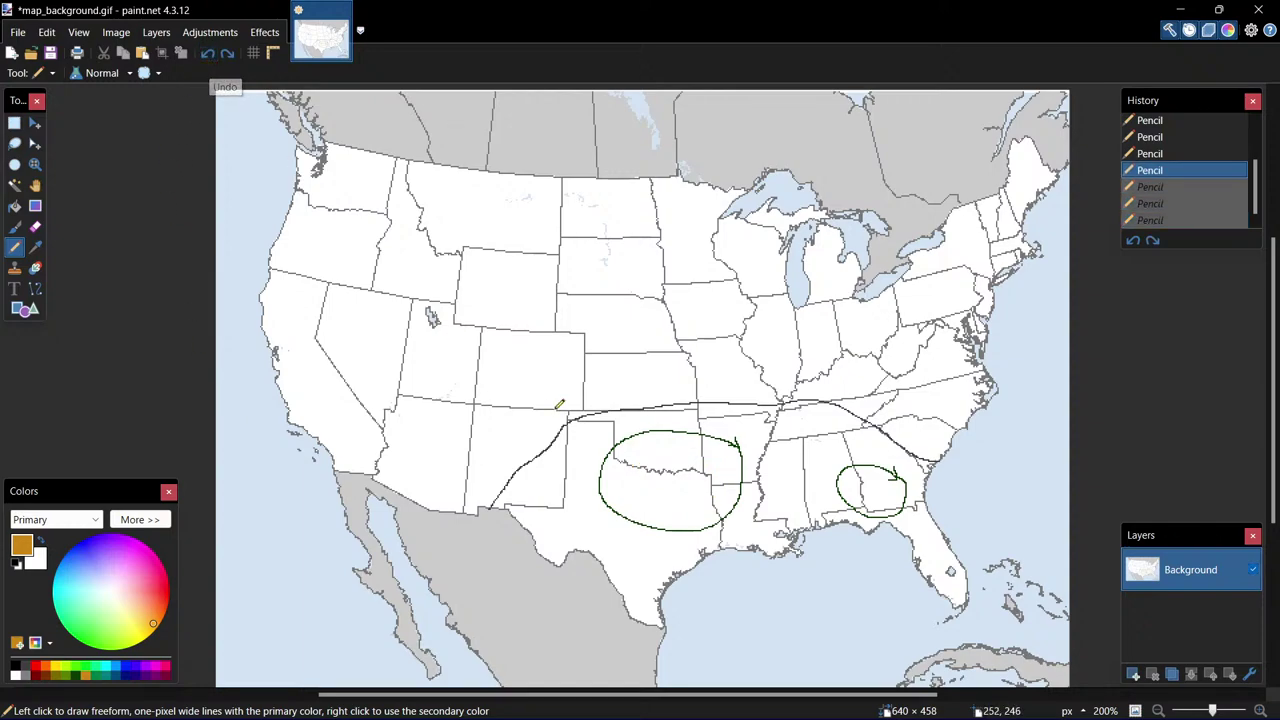
mouse_move(712, 451)
mouse_down()
mouse_move(635, 451)
mouse_move(629, 473)
mouse_move(656, 497)
mouse_move(688, 499)
mouse_move(726, 480)
mouse_up()
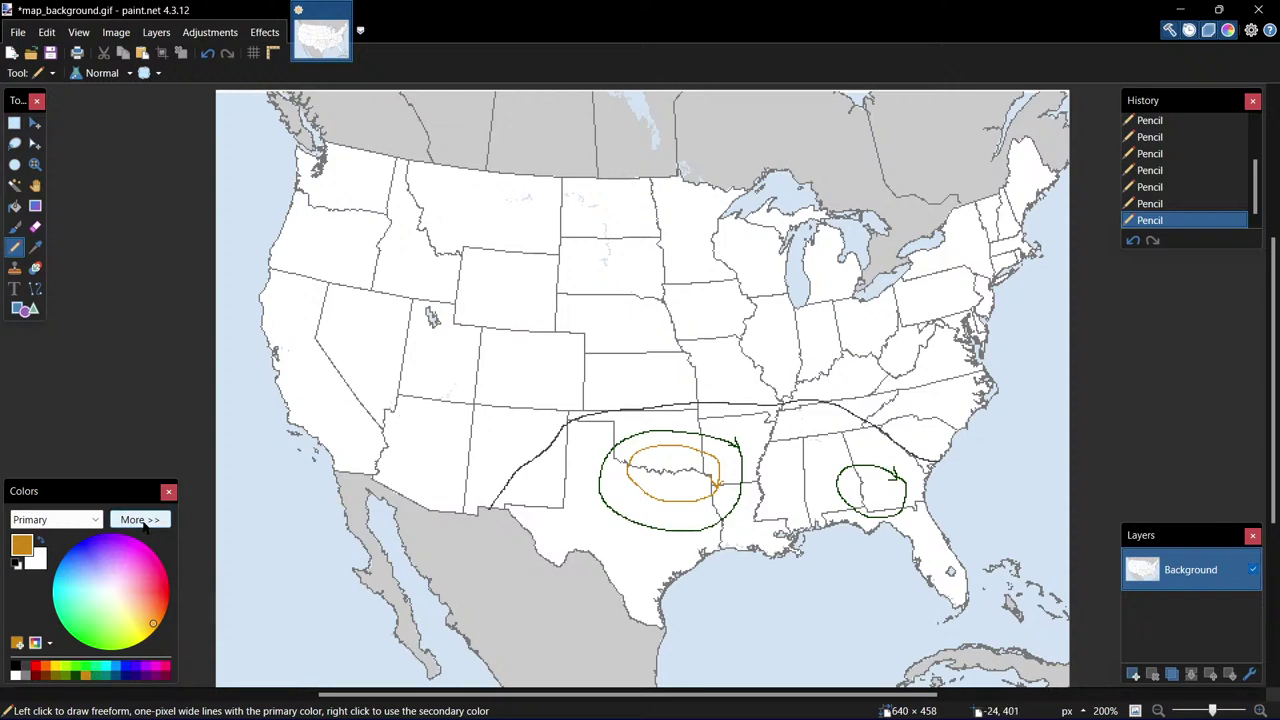
Fill the areas between the gray arc and the large oval from New Mexico and Texas to Louisiana with green 267F00 at opacity 128.
click(140, 520)
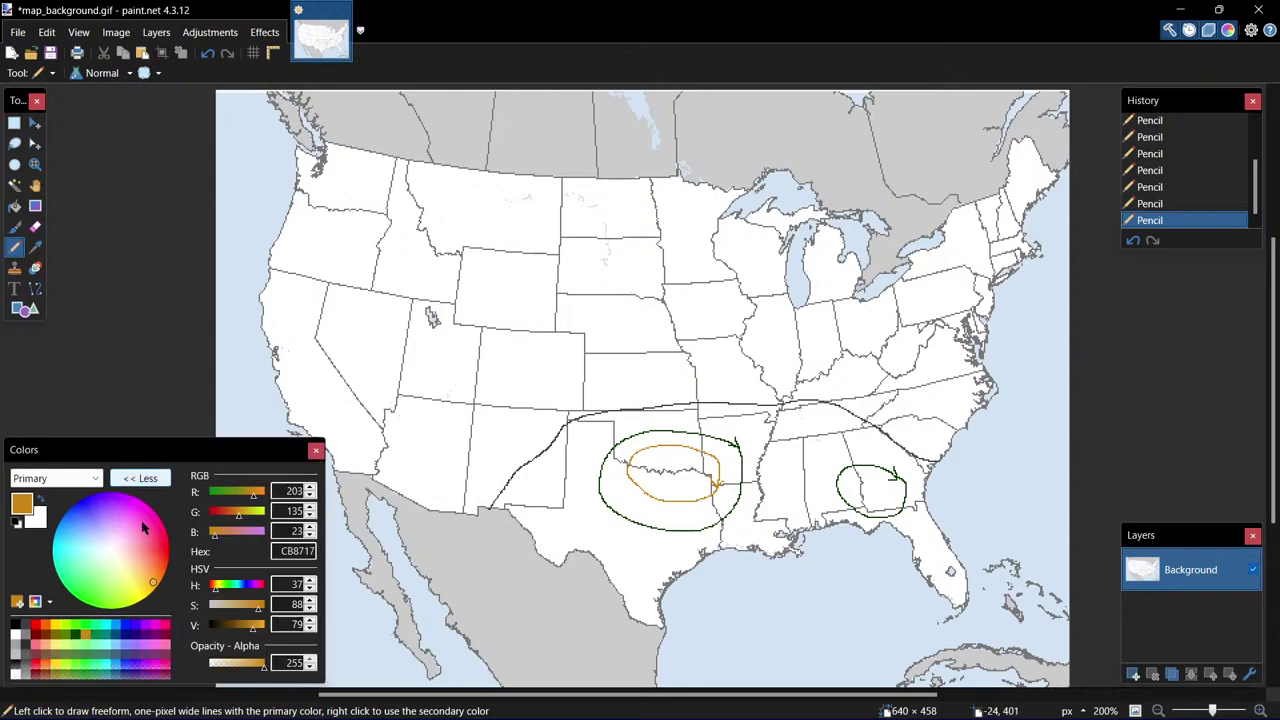
click(76, 678)
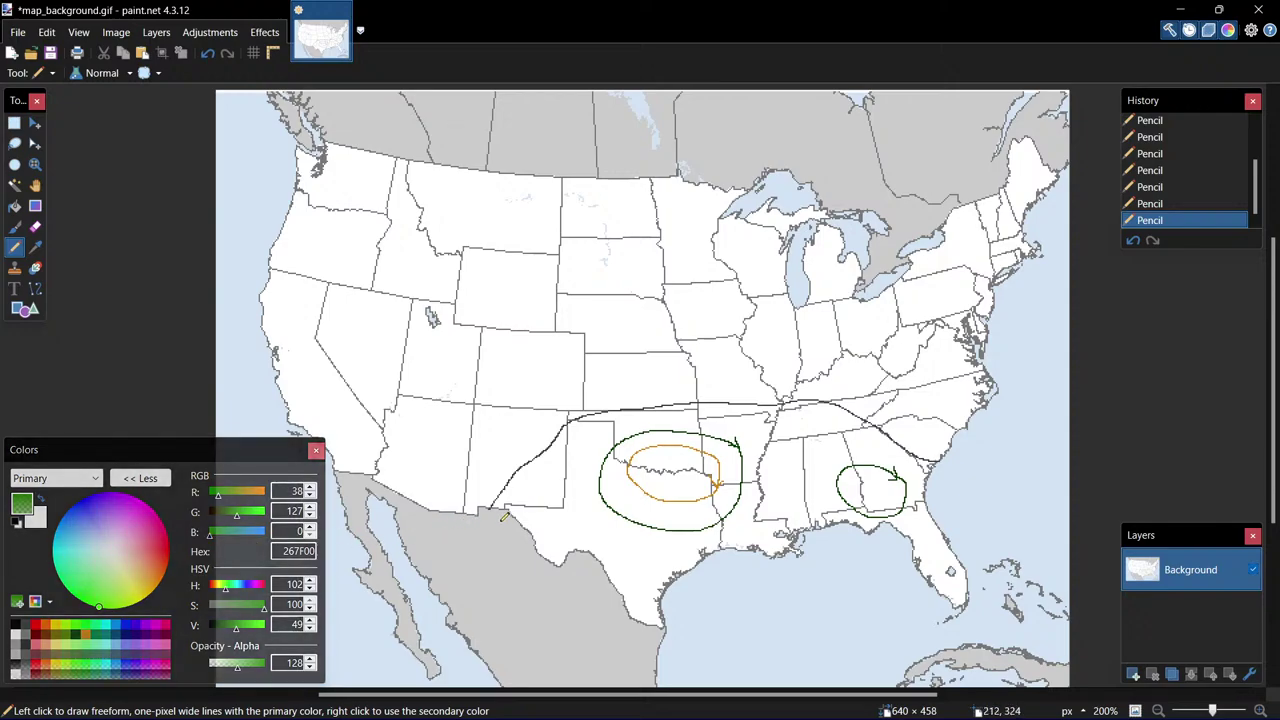
click(14, 205)
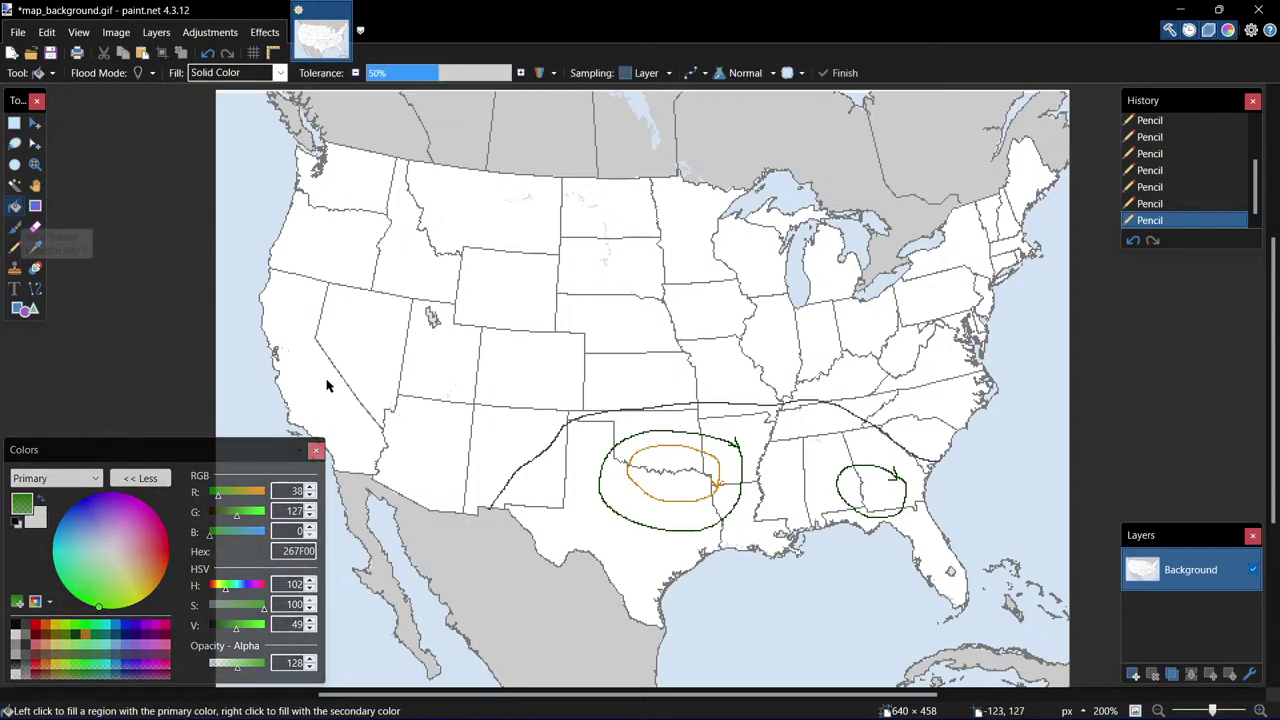
click(569, 540)
click(530, 488)
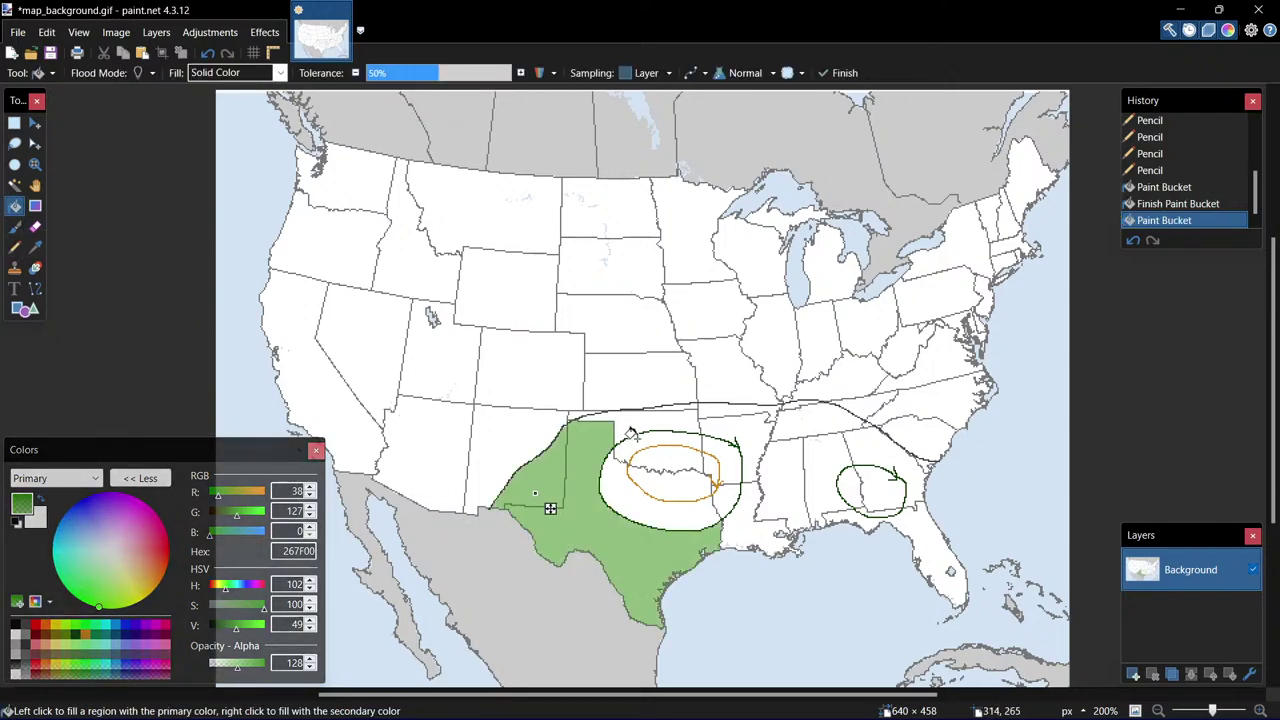
click(640, 420)
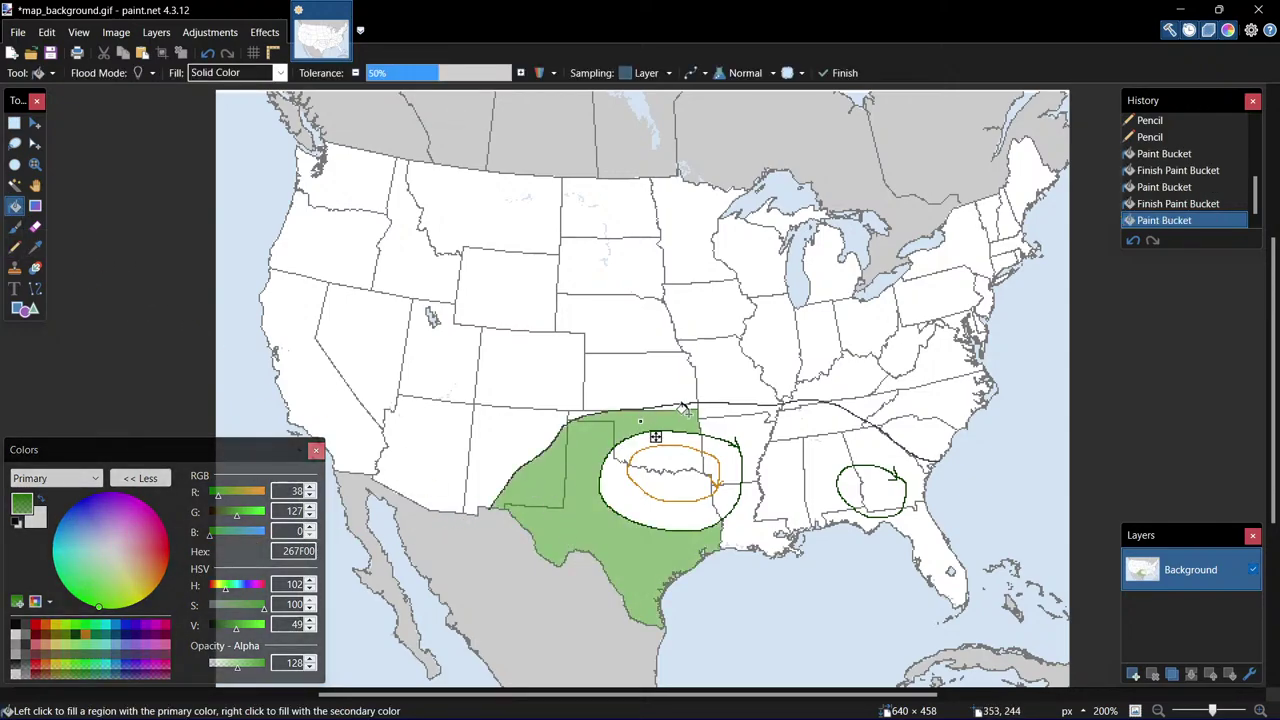
click(712, 412)
click(753, 438)
click(748, 516)
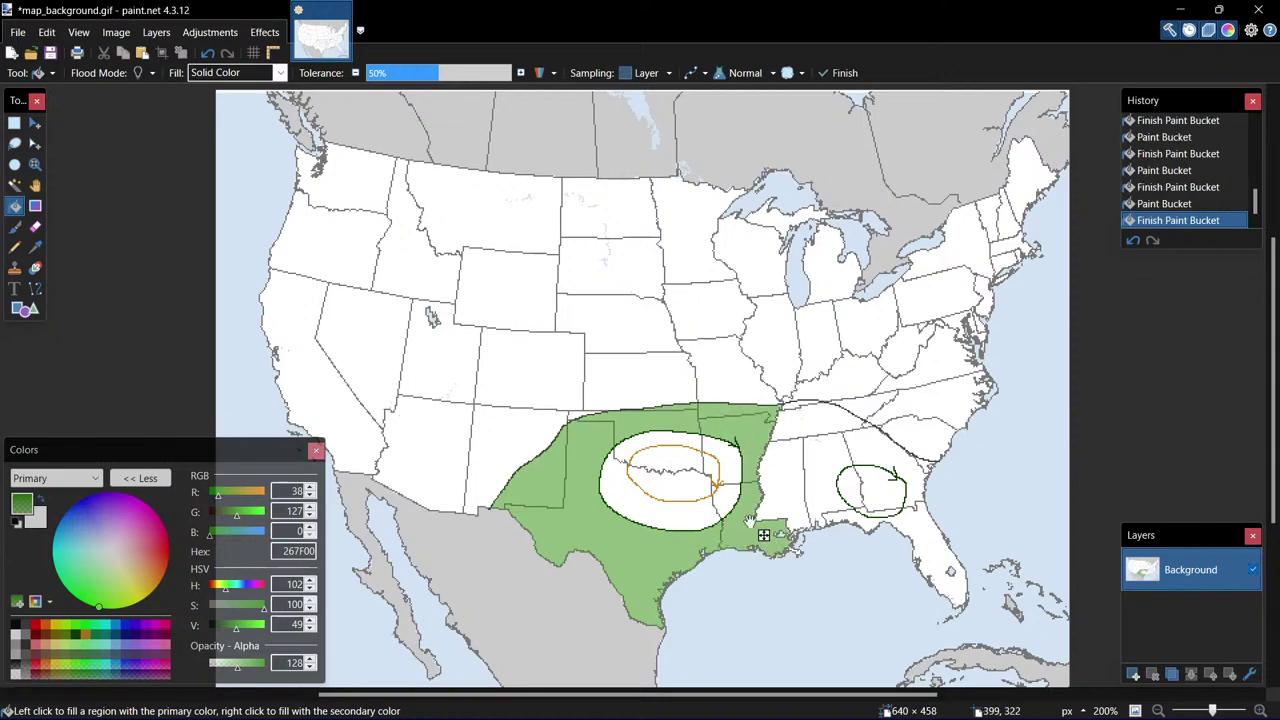
Fill the areas under the arc from Mississippi and Tennessee to Florida, outside the smaller oval, with the same half-transparent green.
click(777, 468)
click(801, 424)
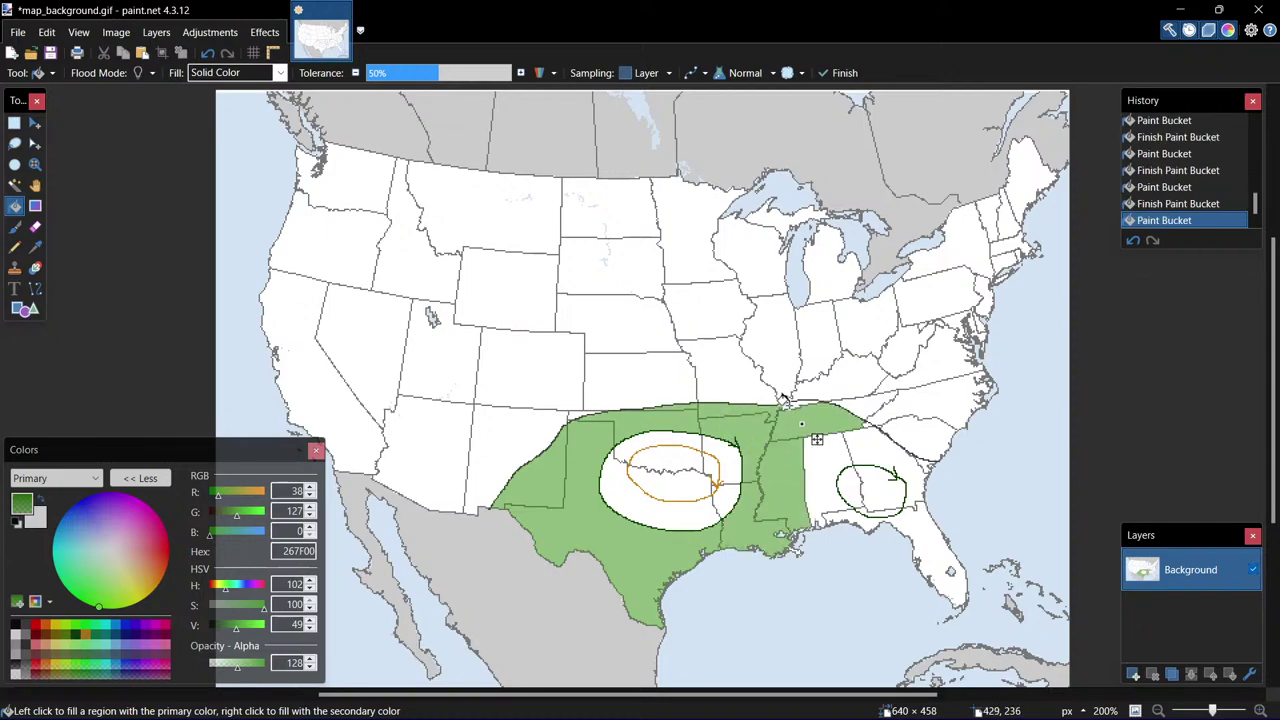
click(808, 455)
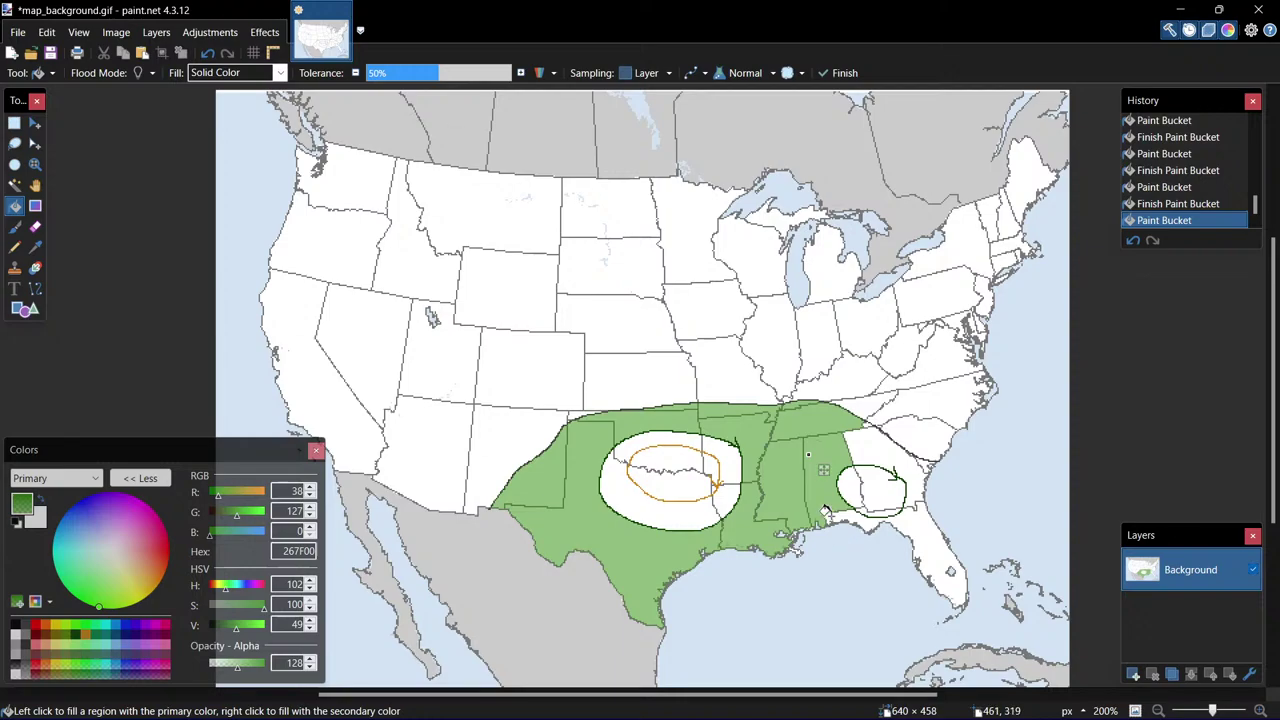
click(826, 516)
click(861, 452)
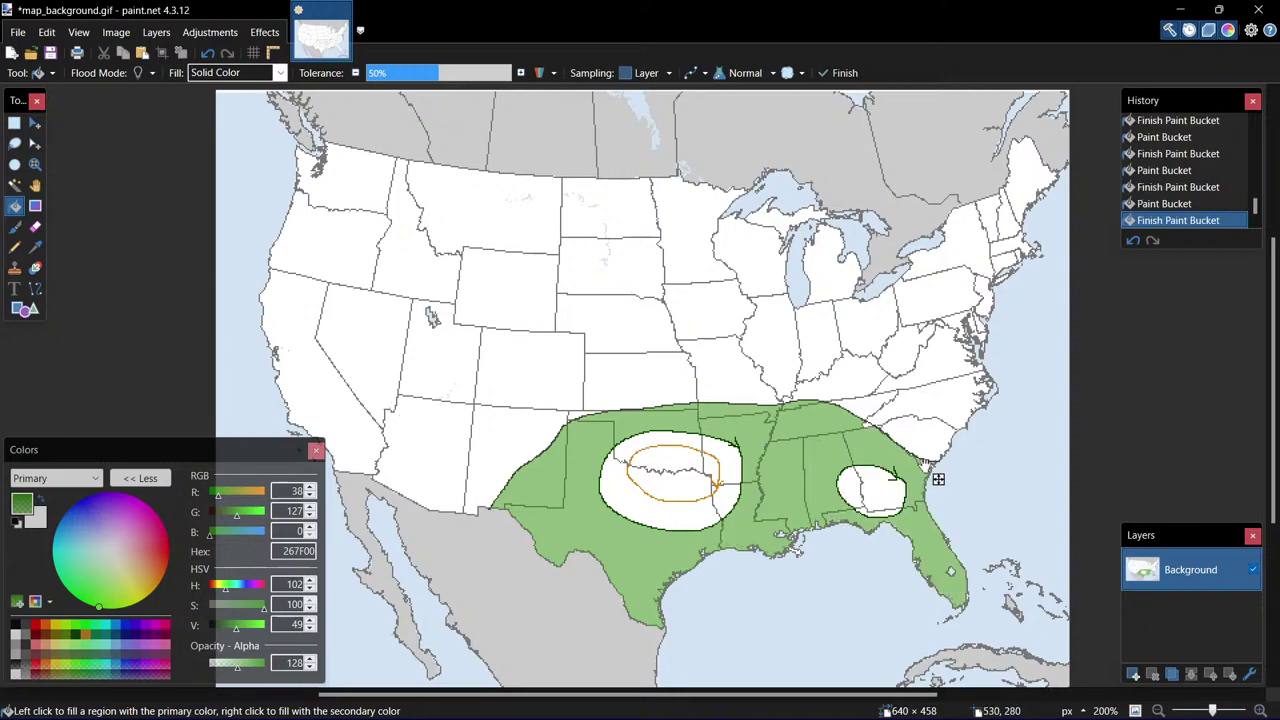
Undo the stray refill of the green area and fill the small remaining gap under the arc near the North Carolina–Georgia border.
click(879, 438)
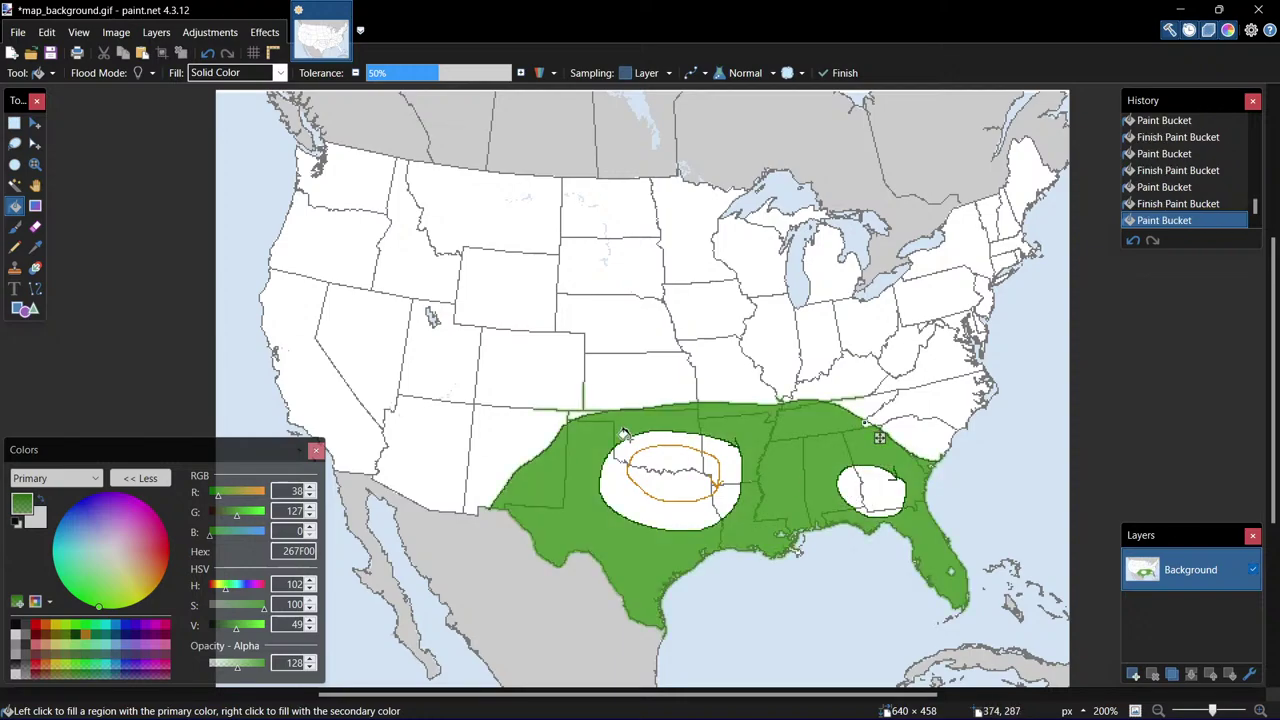
click(208, 53)
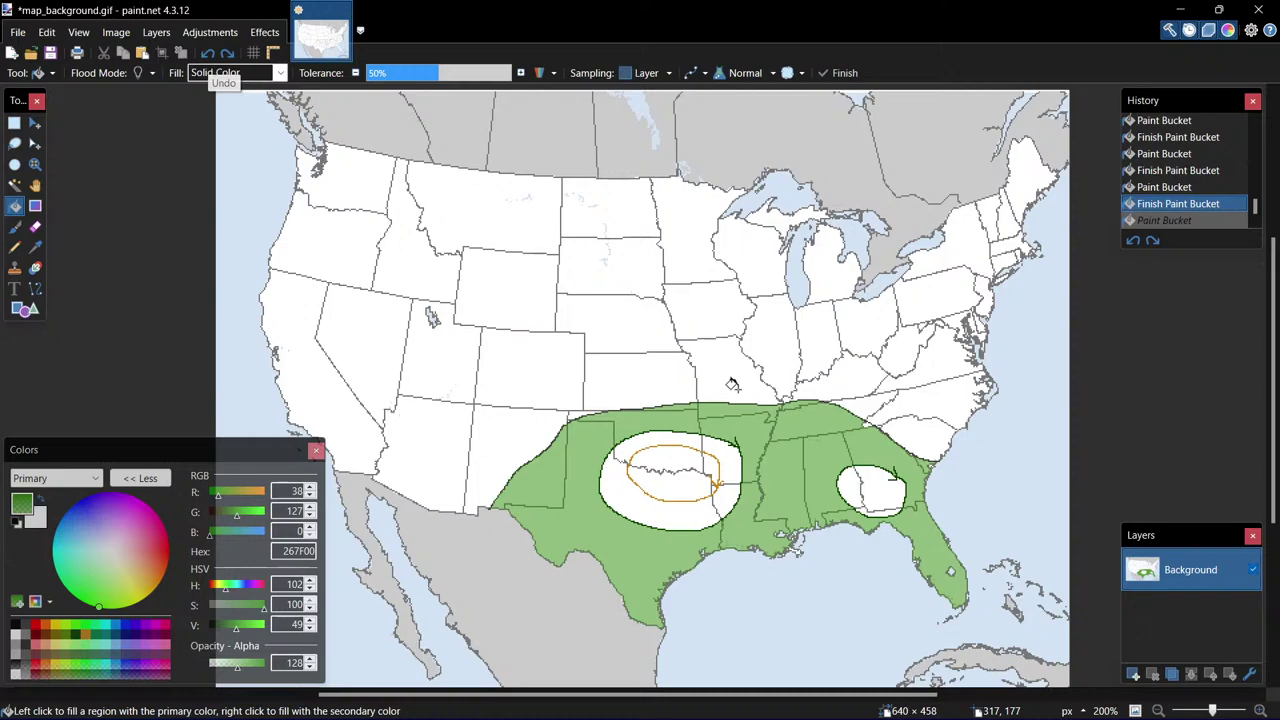
click(864, 424)
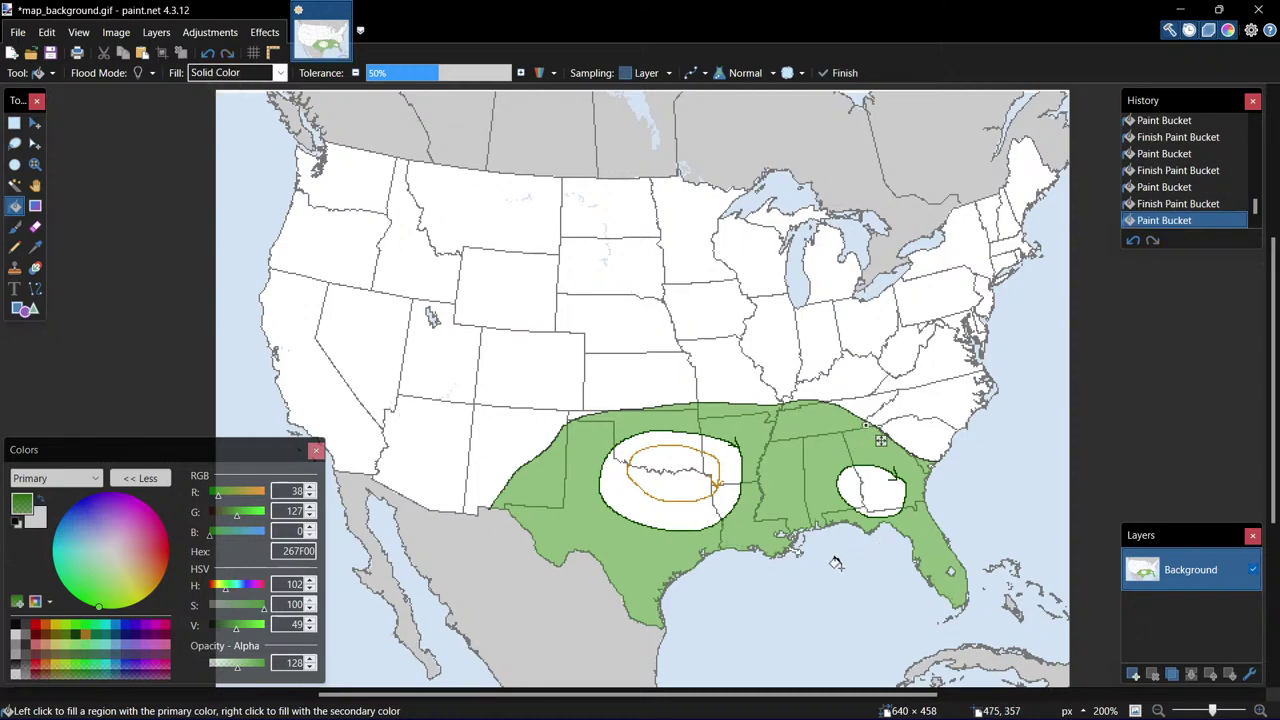
key(Return)
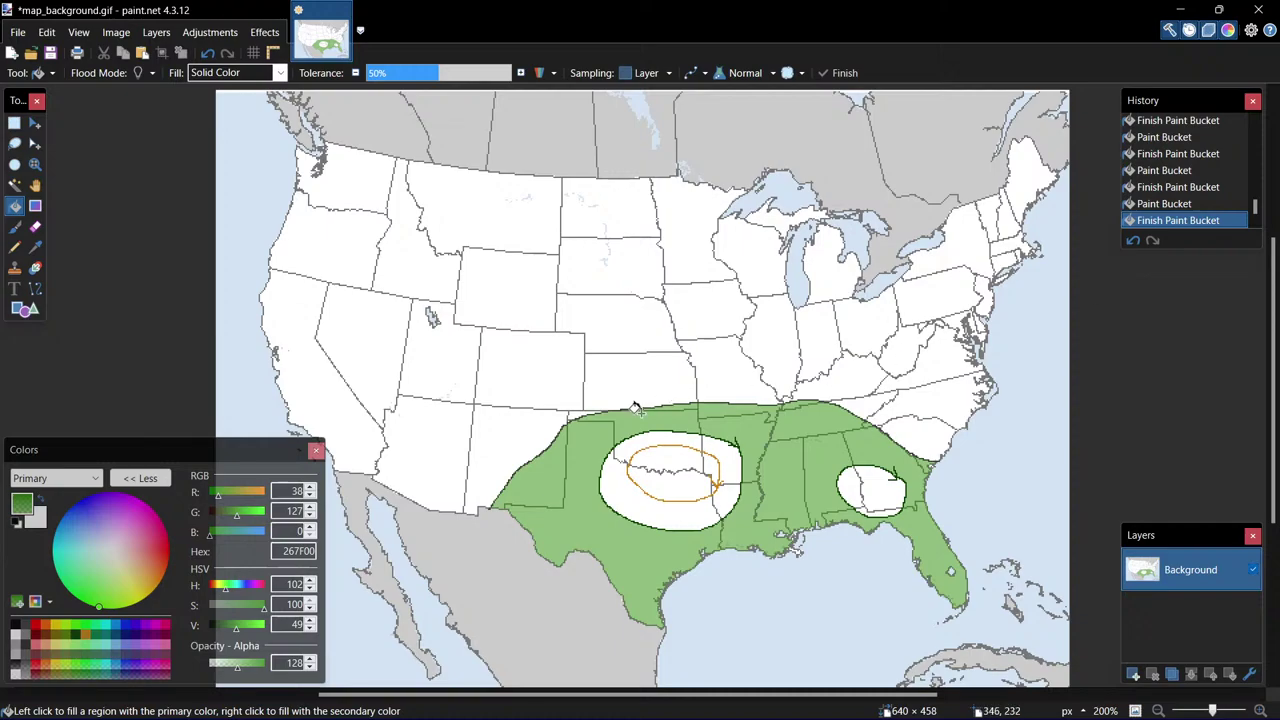
Try greens 007F0E and 003F06 at opacity 128 as the fill between the orange-brown and large green ovals, undoing each fill.
click(85, 675)
click(621, 500)
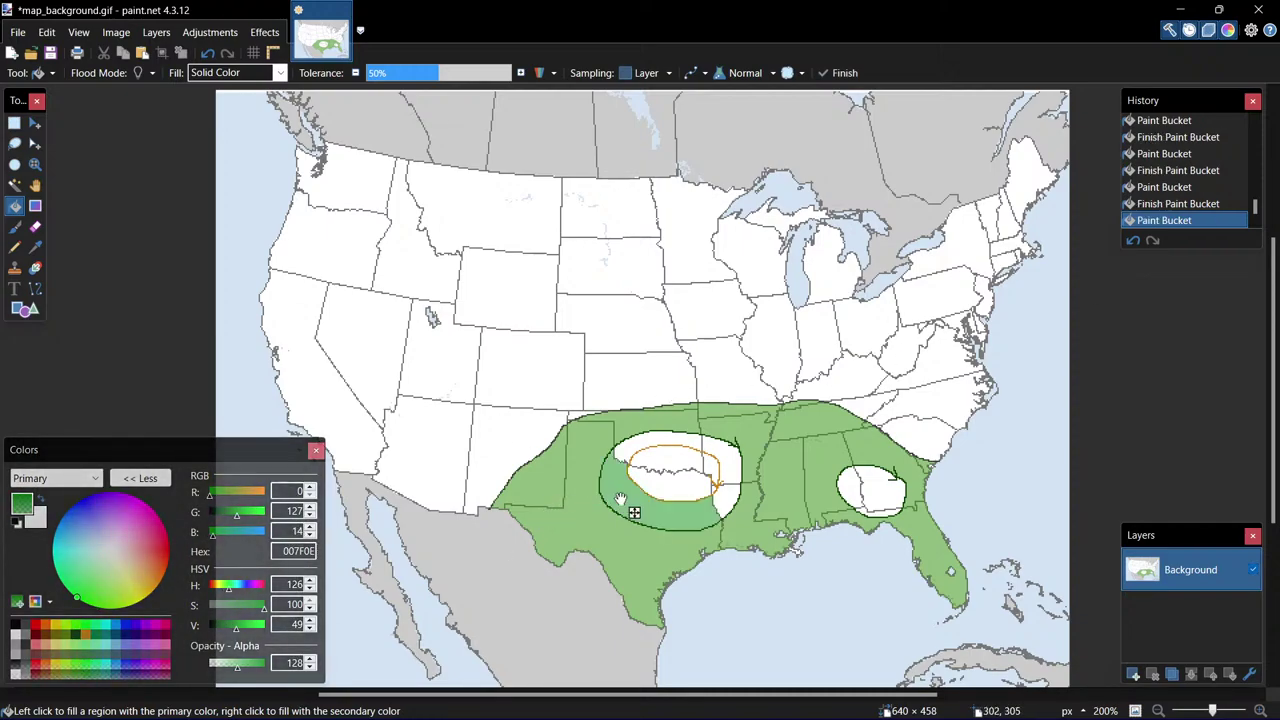
key(ctrl+z)
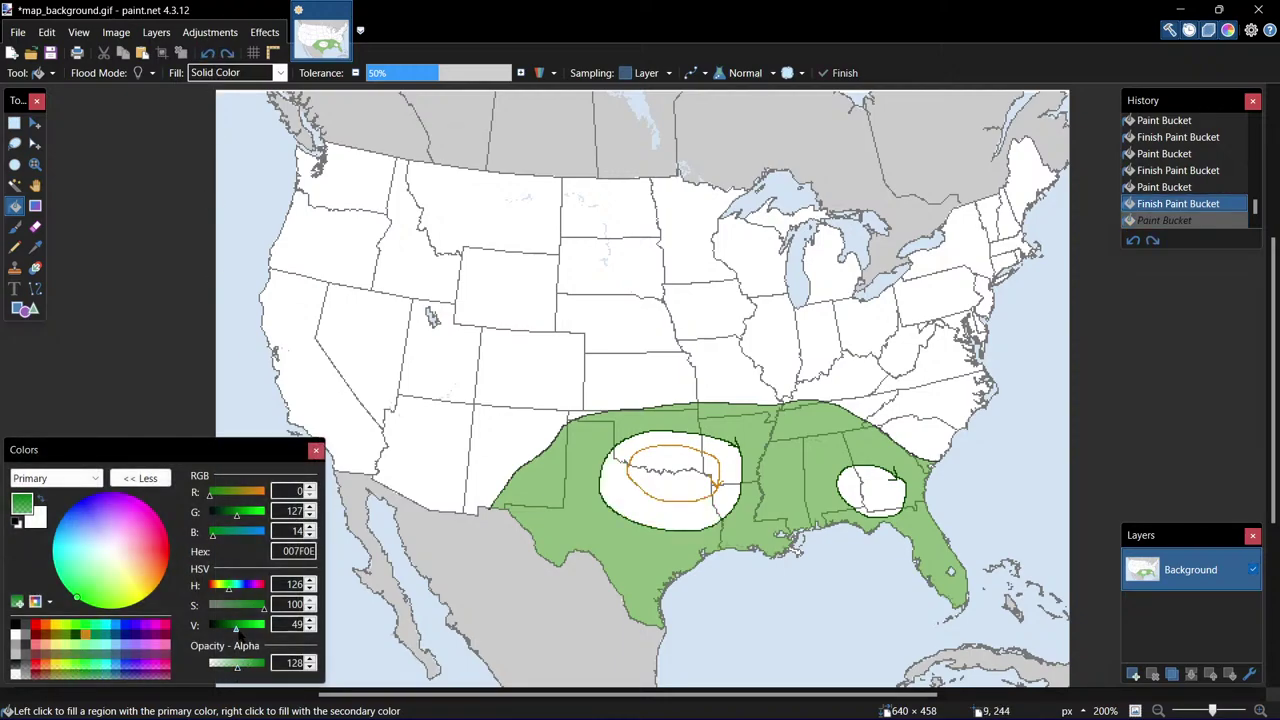
drag(237, 627, 224, 630)
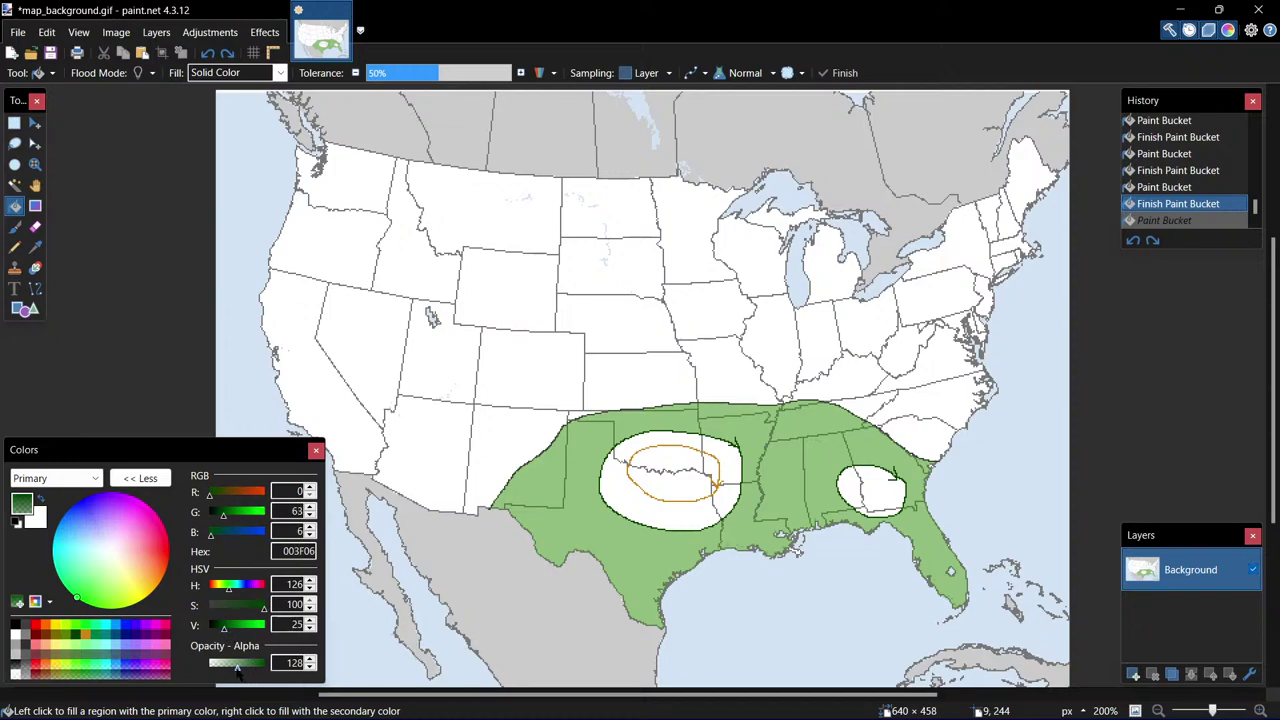
click(631, 500)
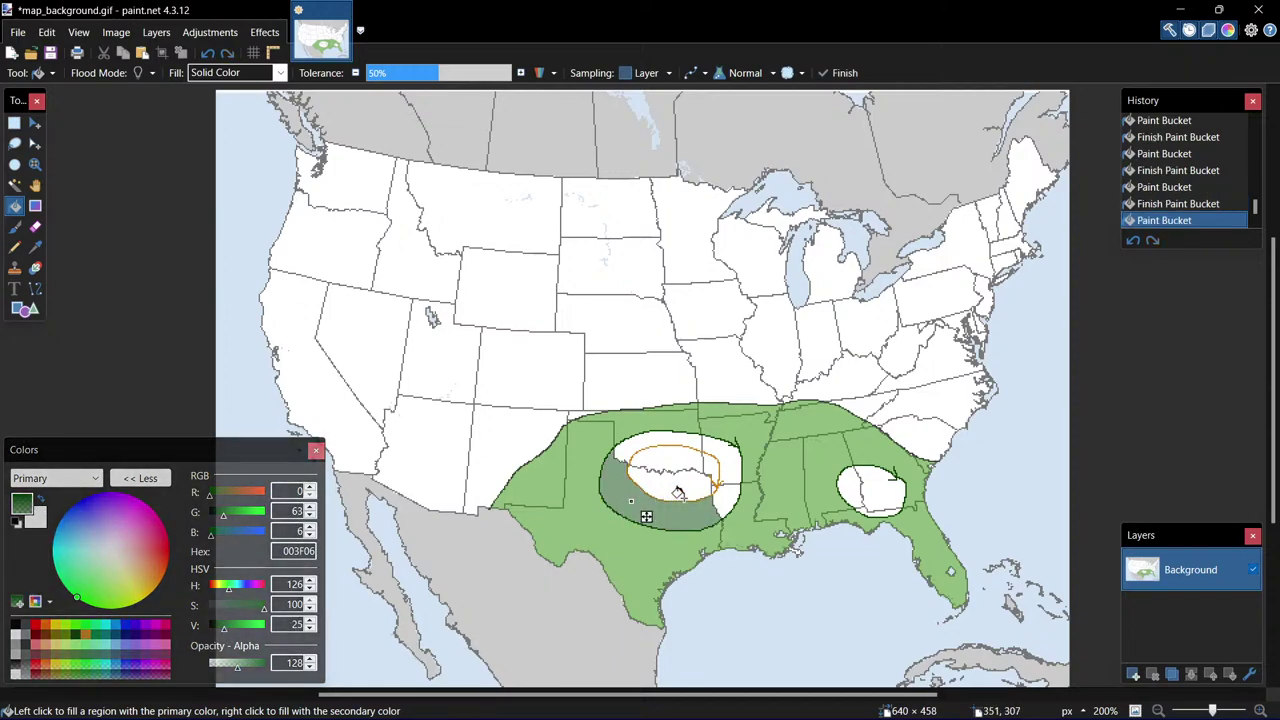
key(ctrl+z)
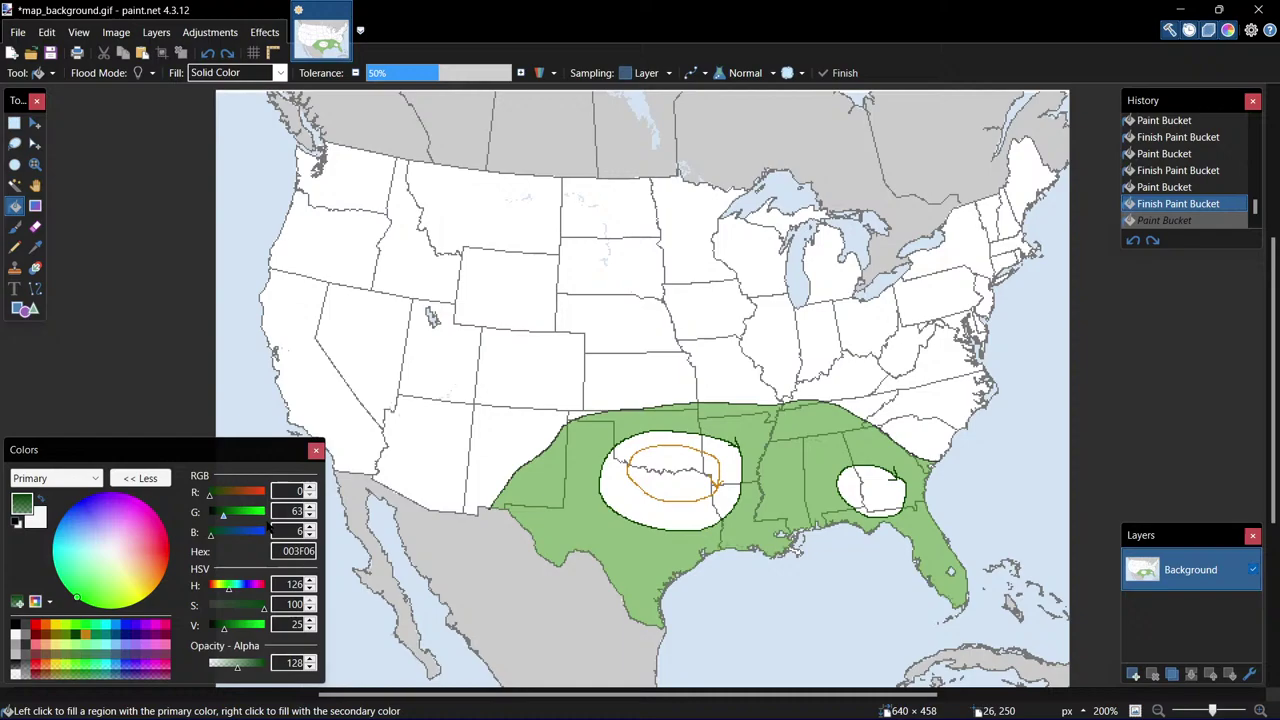
Try green 245624 at opacity 128 as the fill between the two ovals over Texas, and undo the fill.
click(209, 532)
drag(223, 516, 228, 519)
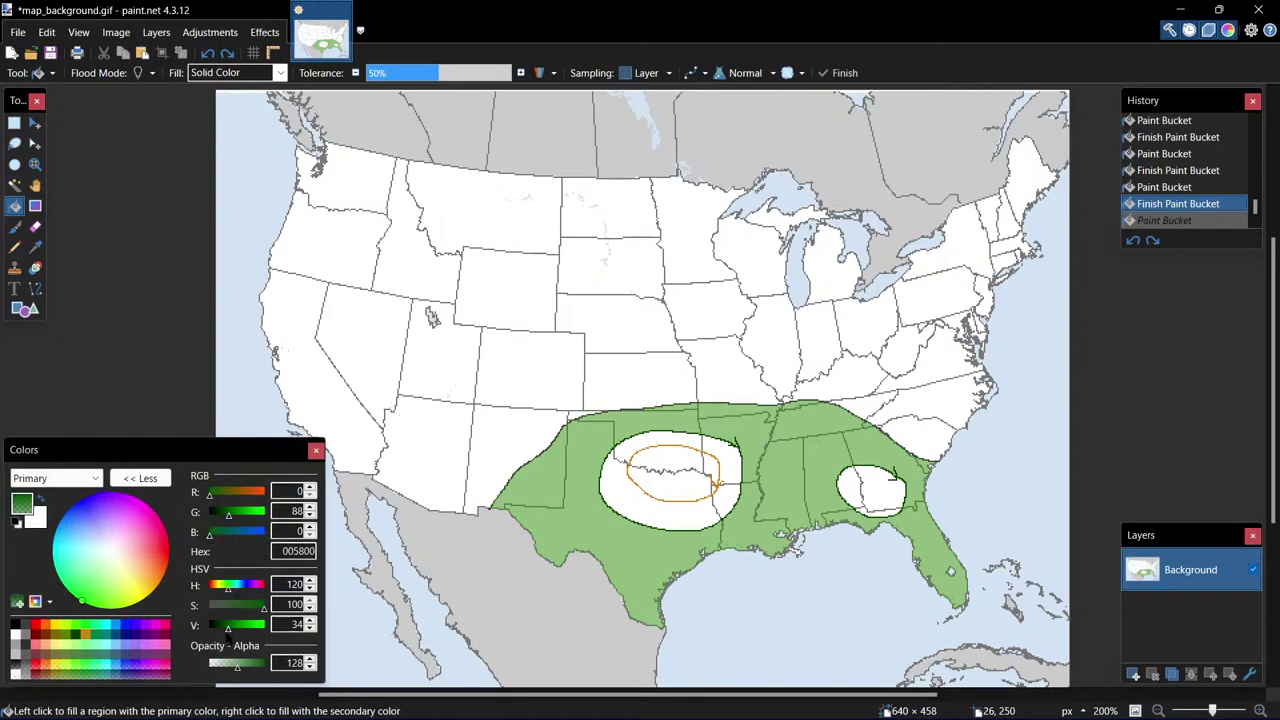
drag(264, 606, 241, 608)
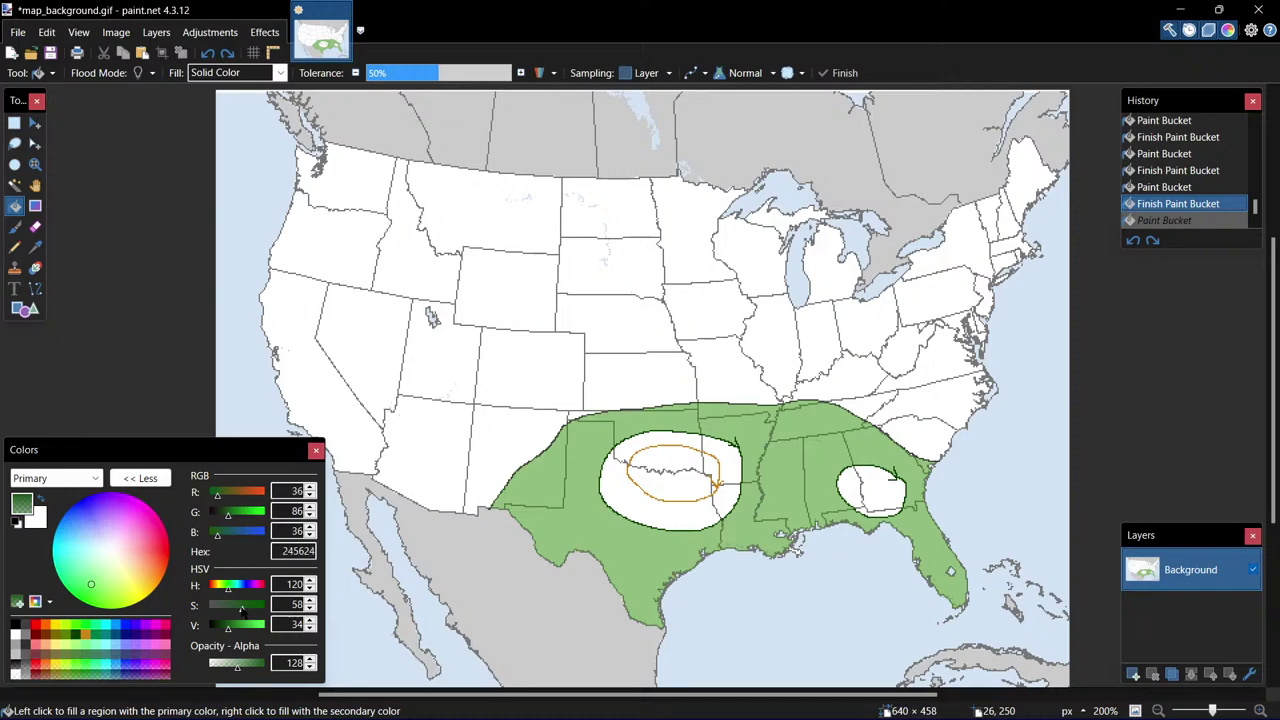
click(681, 519)
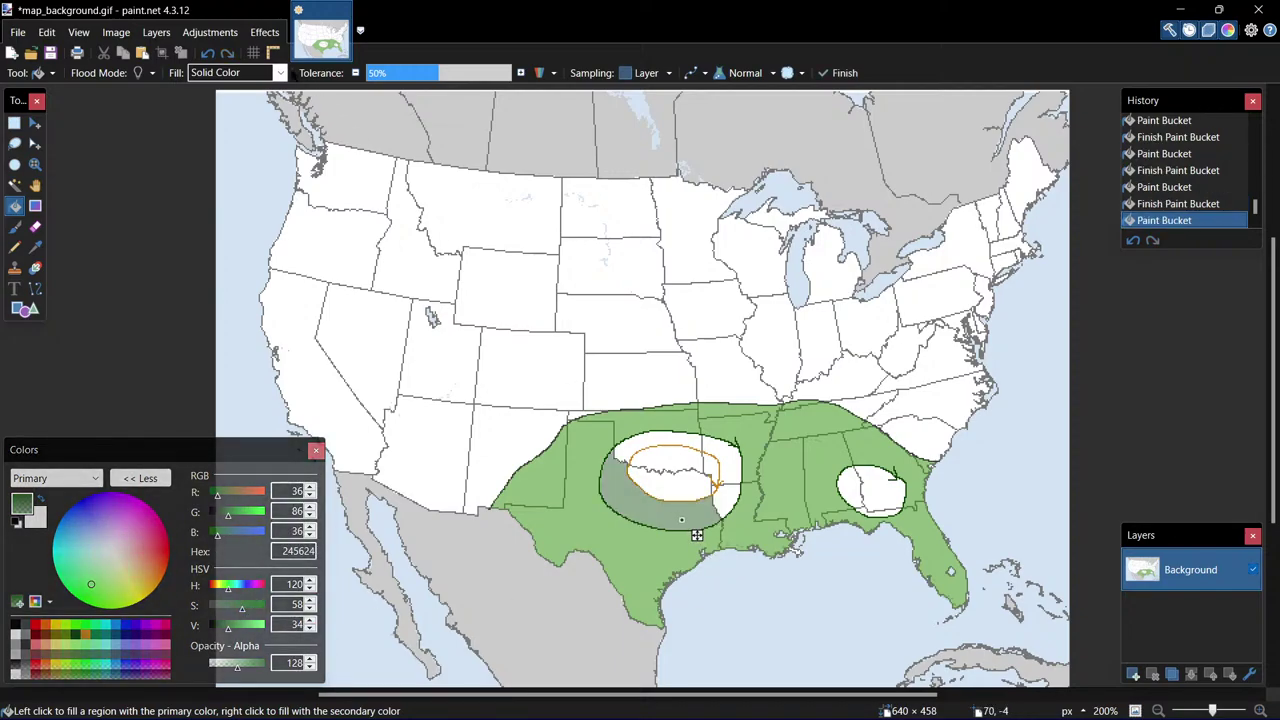
key(ctrl+z)
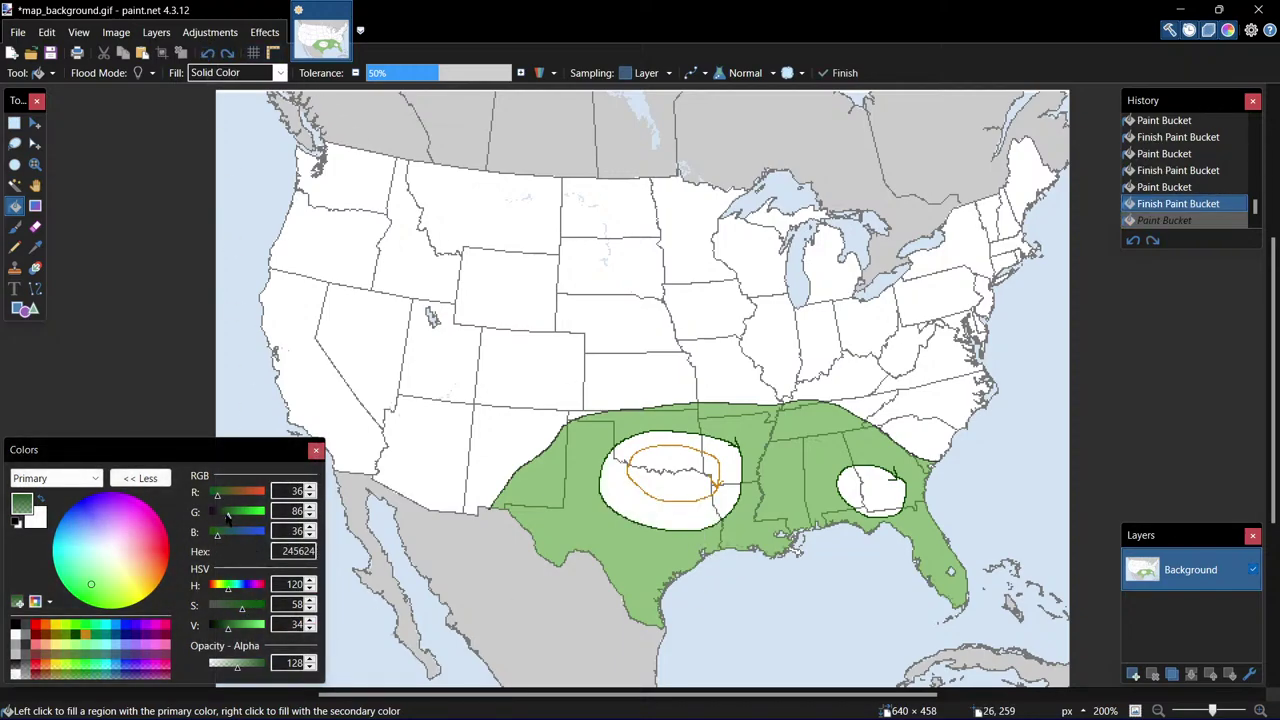
Try dark green 003800 at opacity 128 as the fill between the two ovals over Texas, undoing each attempt.
drag(228, 515, 222, 512)
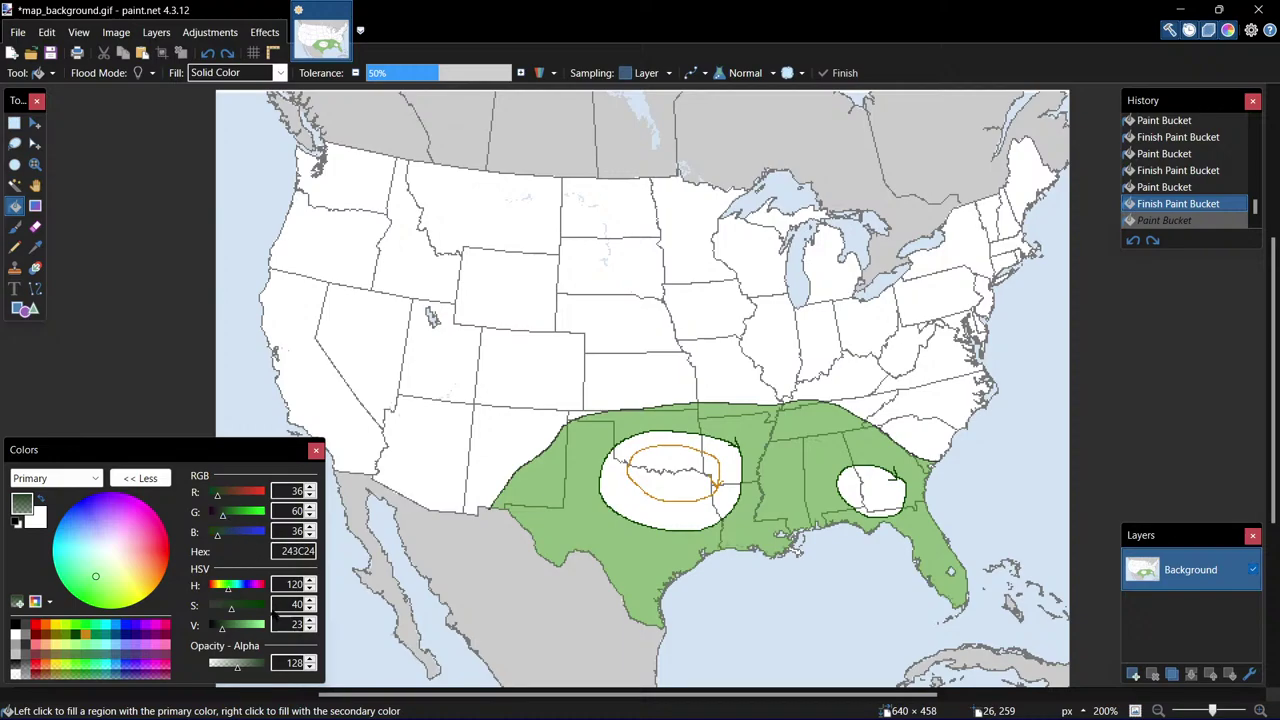
drag(232, 616, 272, 614)
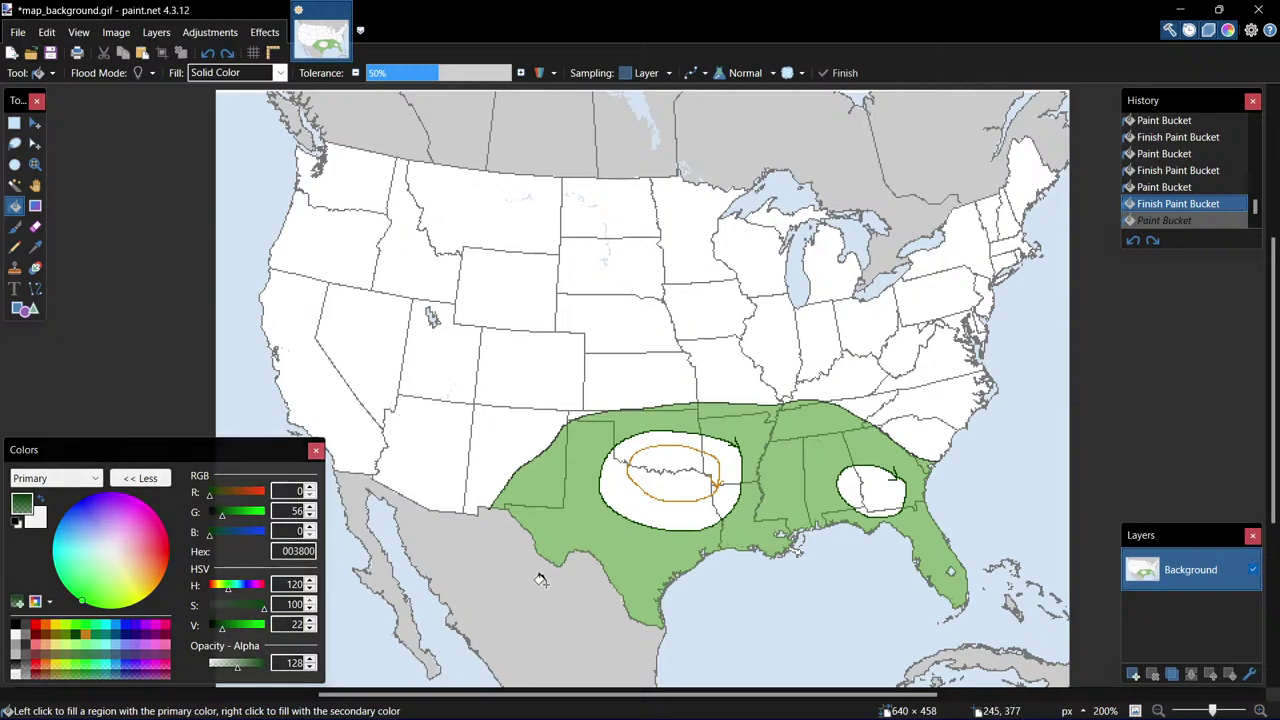
click(620, 494)
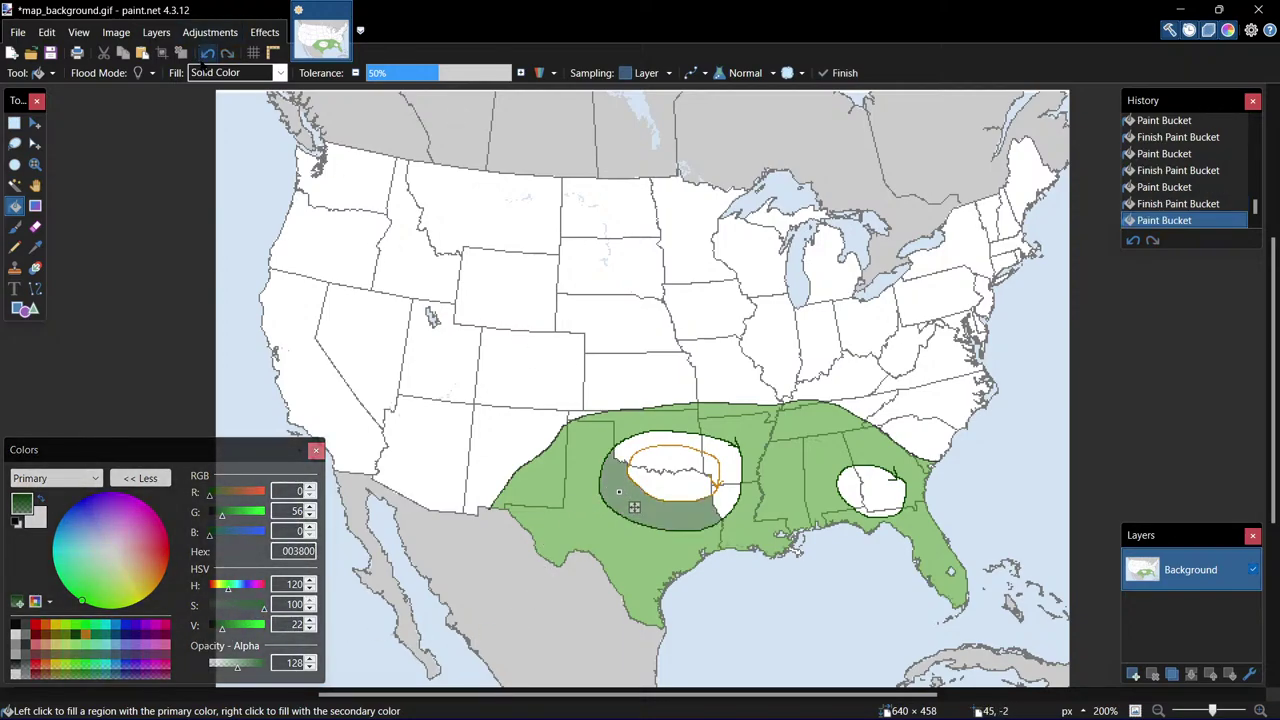
click(207, 53)
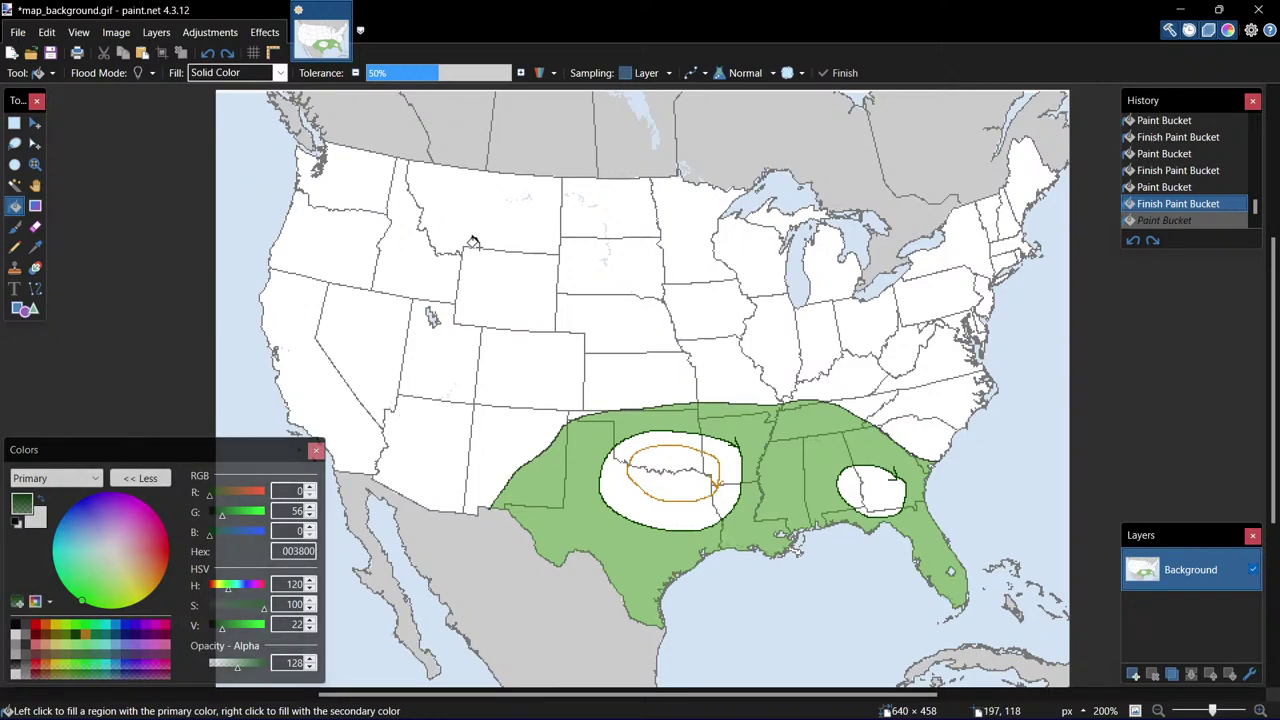
click(36, 250)
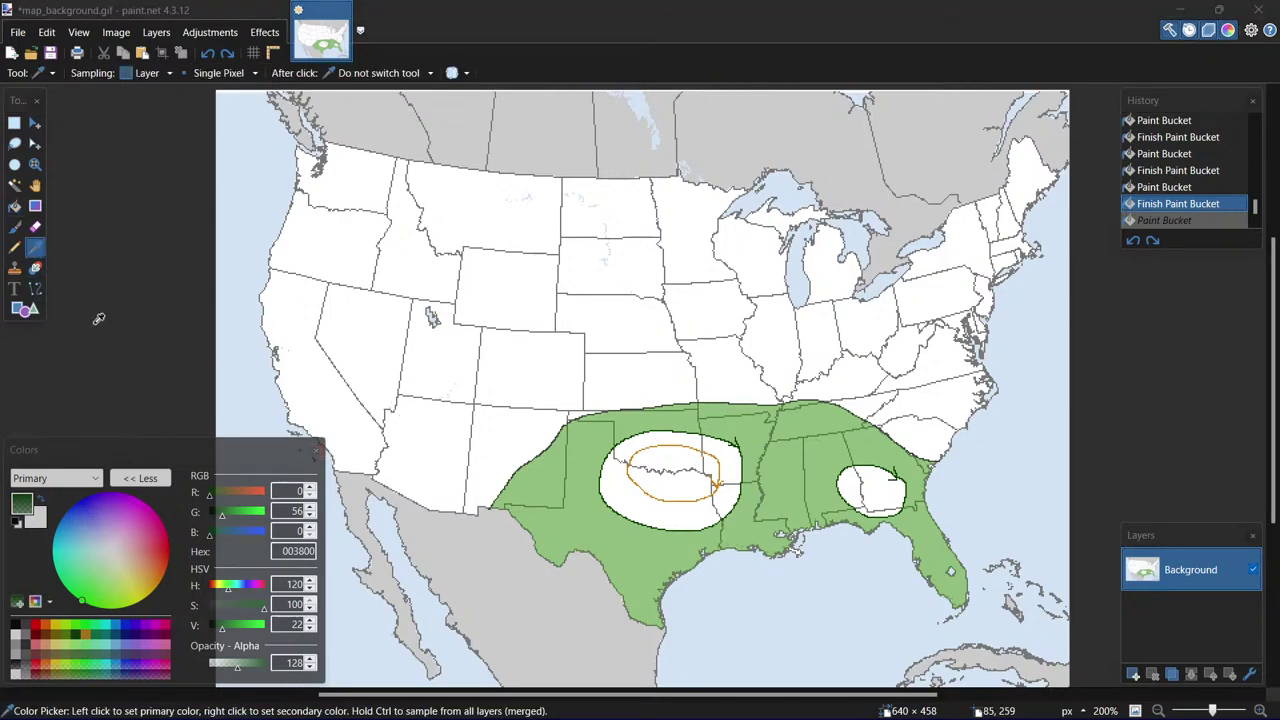
click(14, 247)
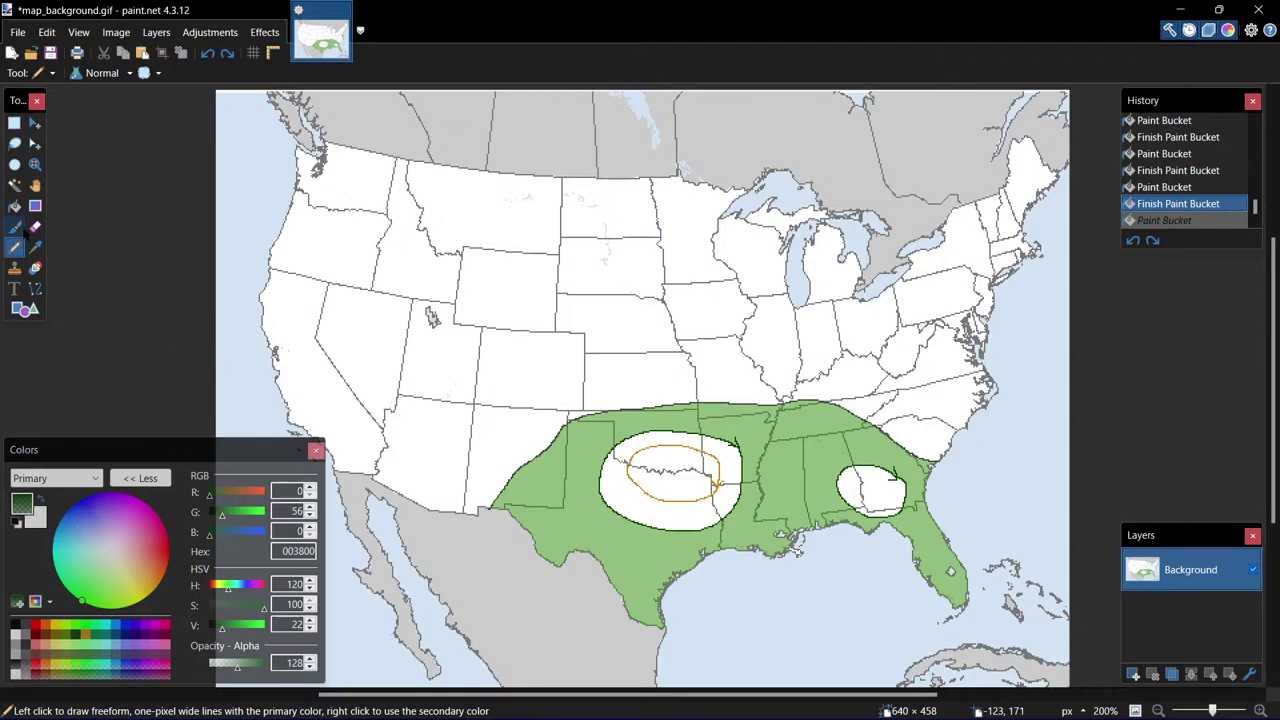
click(14, 205)
click(632, 504)
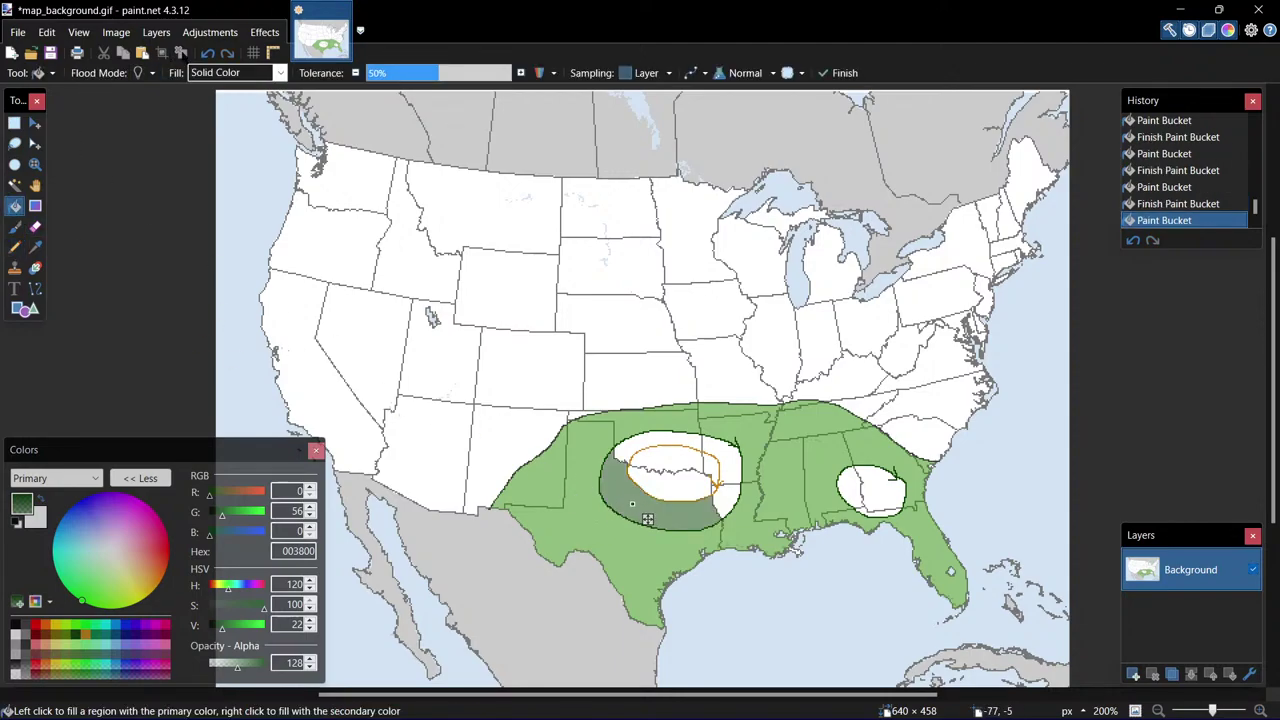
click(207, 52)
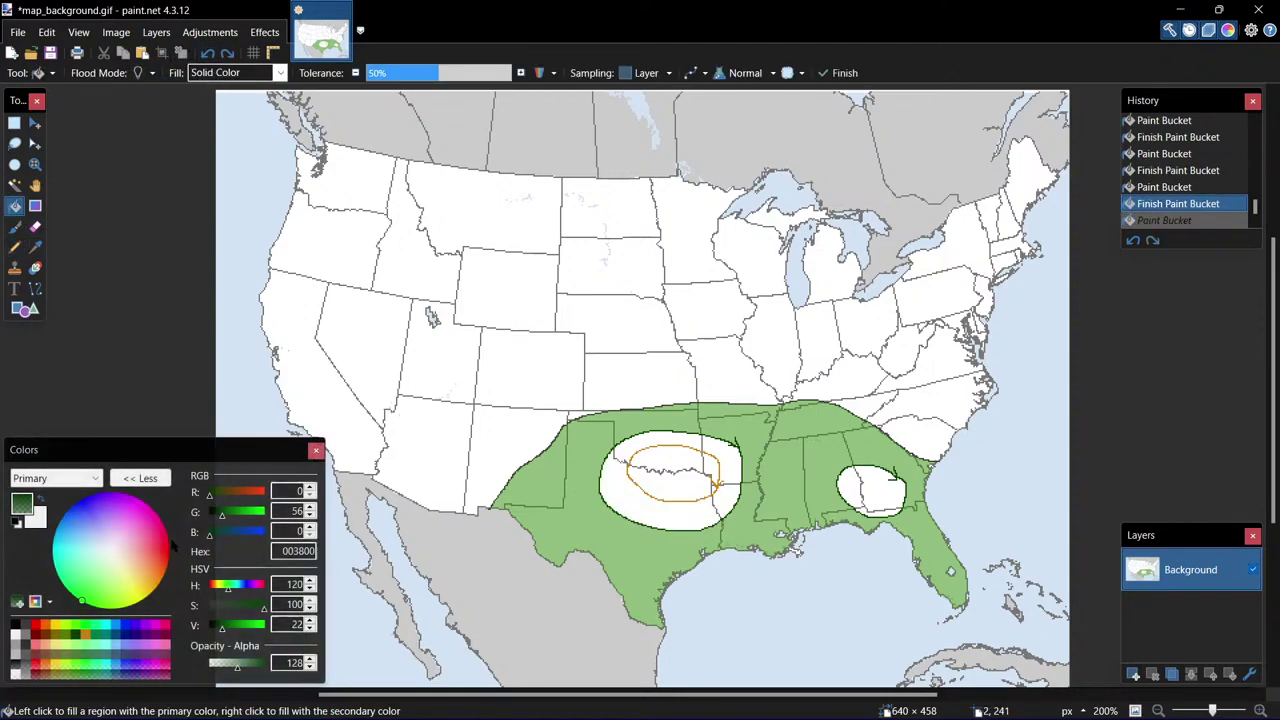
Try dark green 0A3C00 at opacities 88 and 203 between the ovals over Texas, undoing each fill.
click(75, 637)
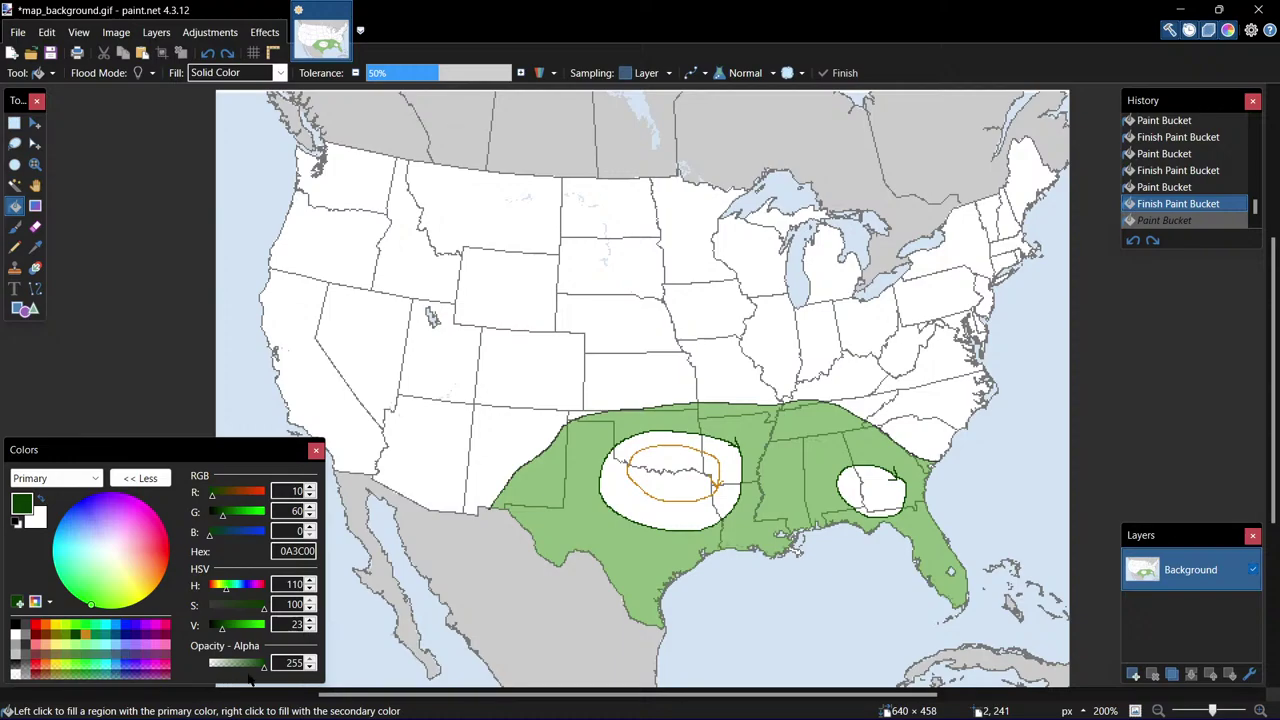
drag(262, 668, 228, 669)
click(685, 528)
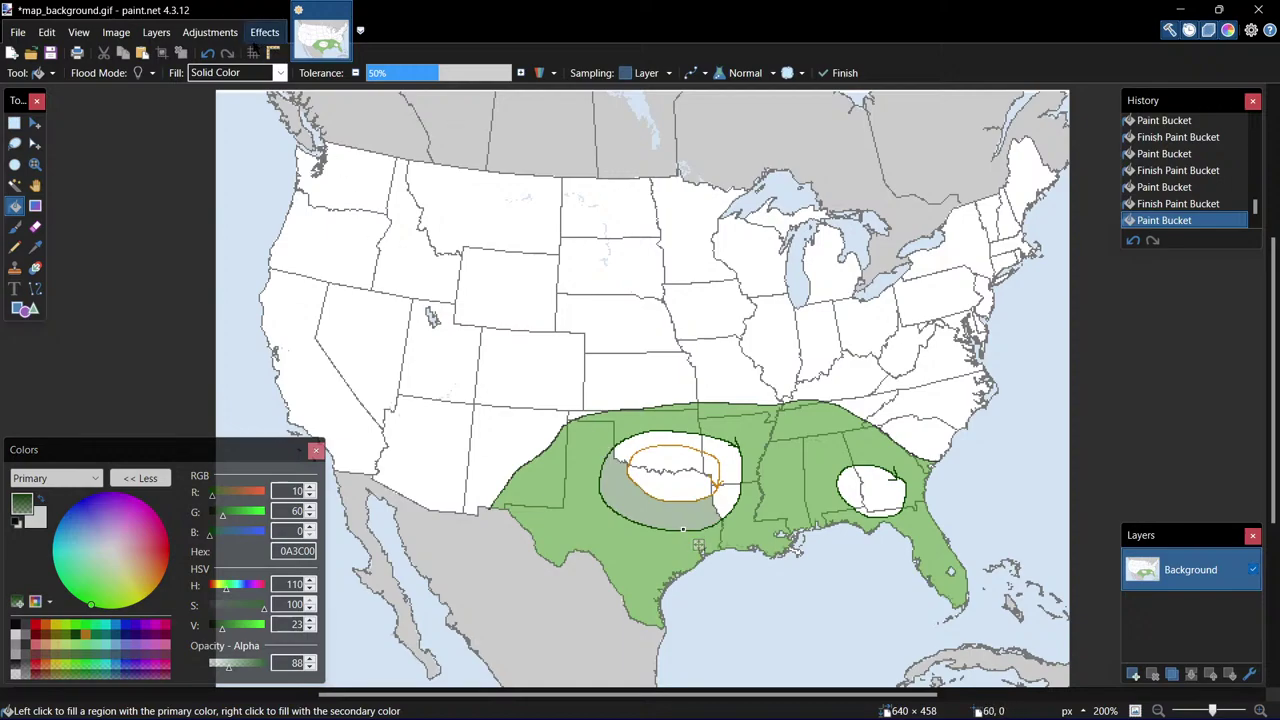
key(ctrl+z)
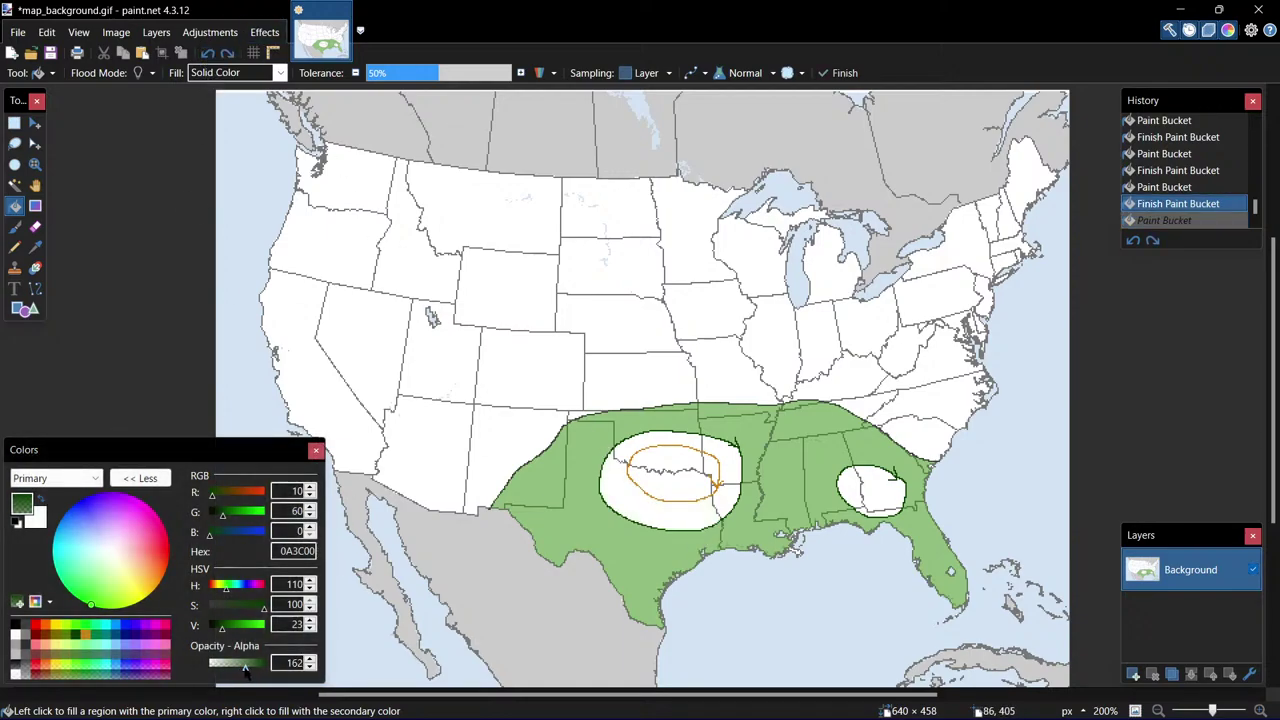
drag(229, 668, 253, 668)
click(693, 514)
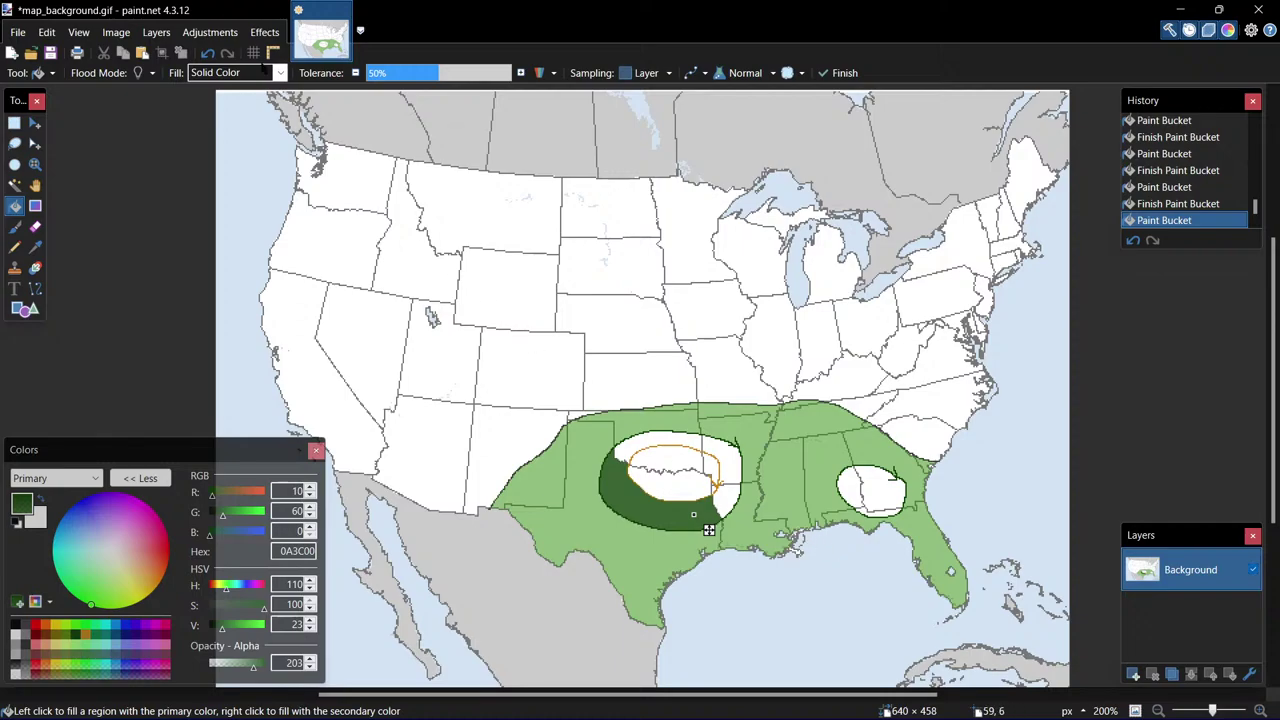
key(ctrl+z)
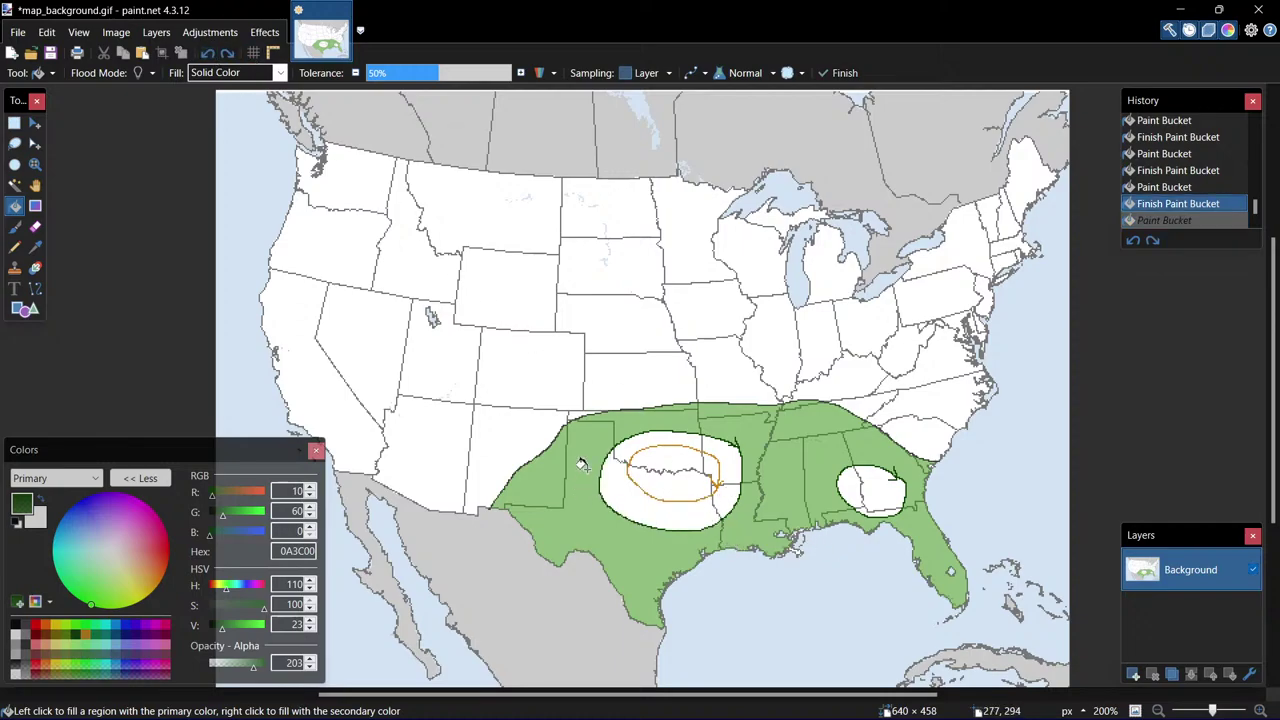
Fill the Texas part between the ovals with 0A3C00 at opacity 203, and undo the extra fill on the Oklahoma side.
click(677, 528)
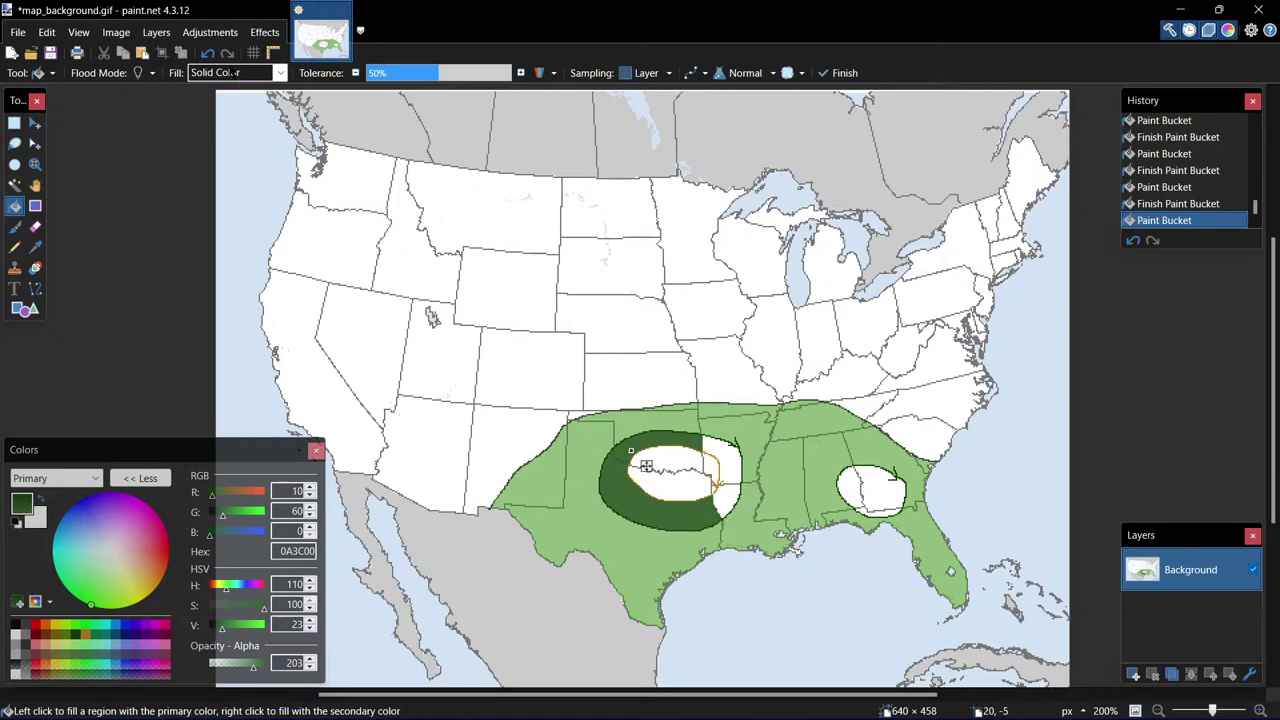
click(208, 53)
key(ctrl+z)
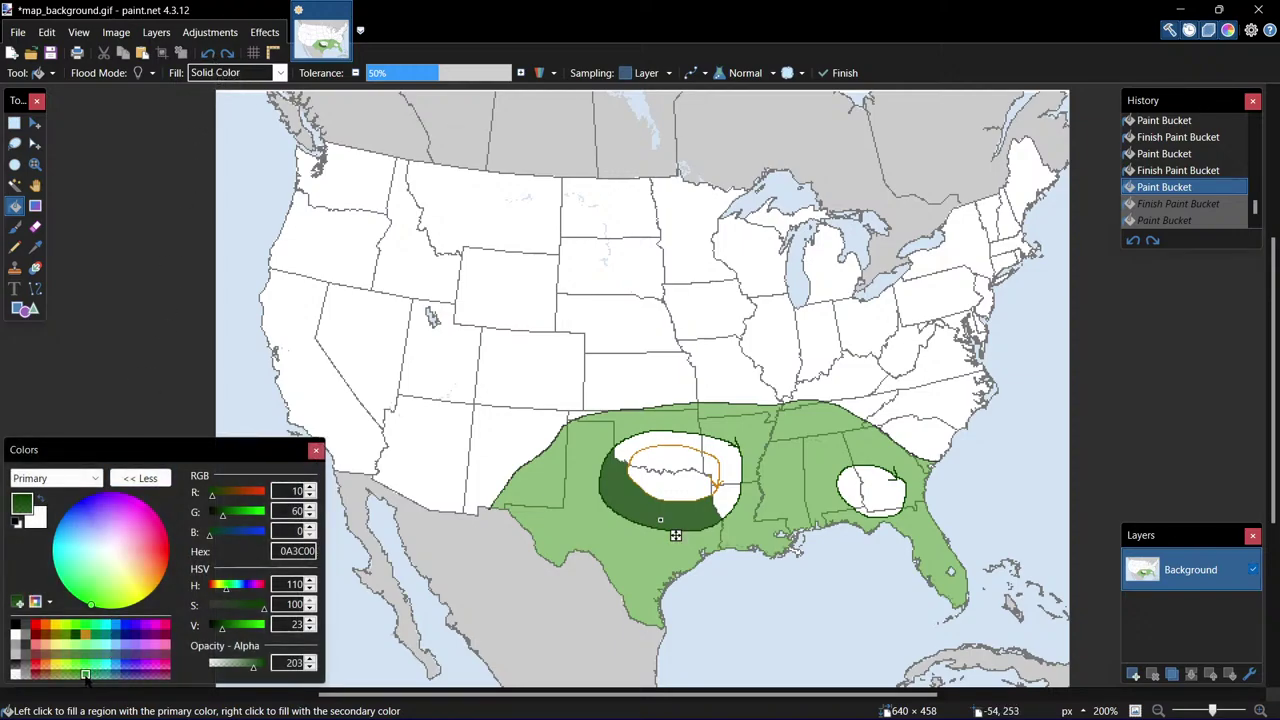
Try recoloring the active Texas fill with greens 007F0E, 00FF19 and 006009 at opacity 128.
click(85, 673)
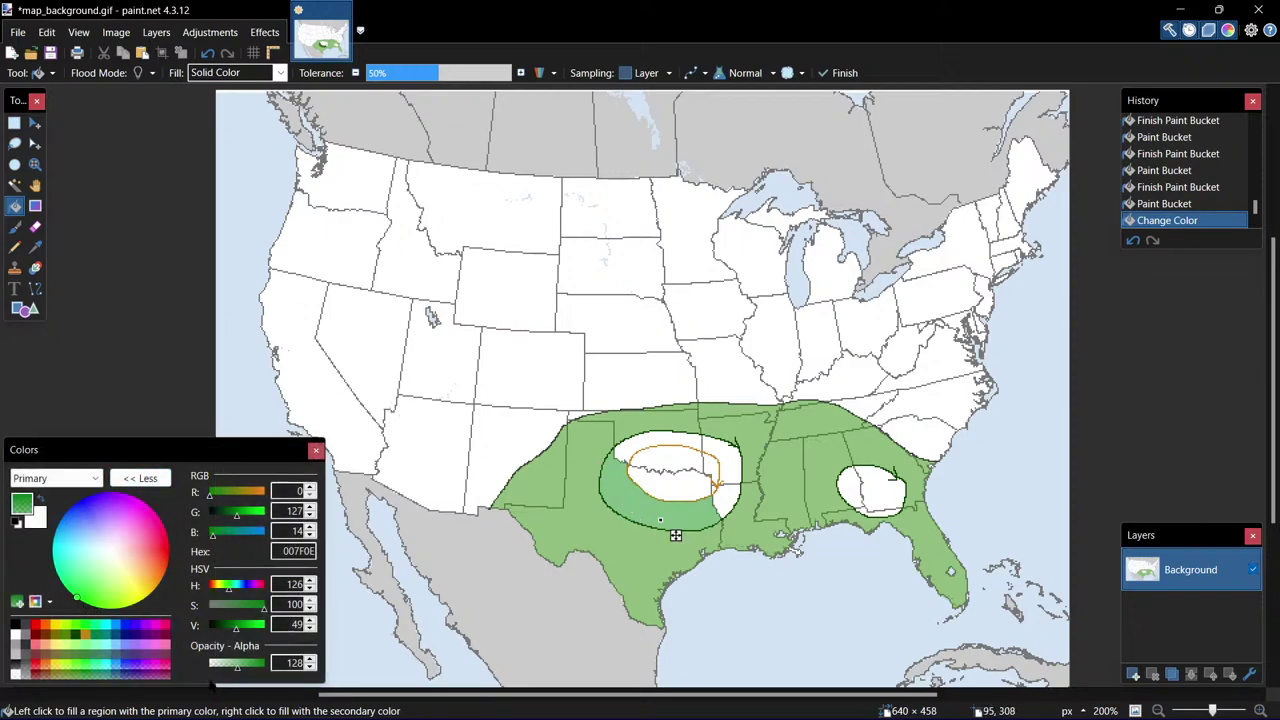
drag(236, 632, 268, 630)
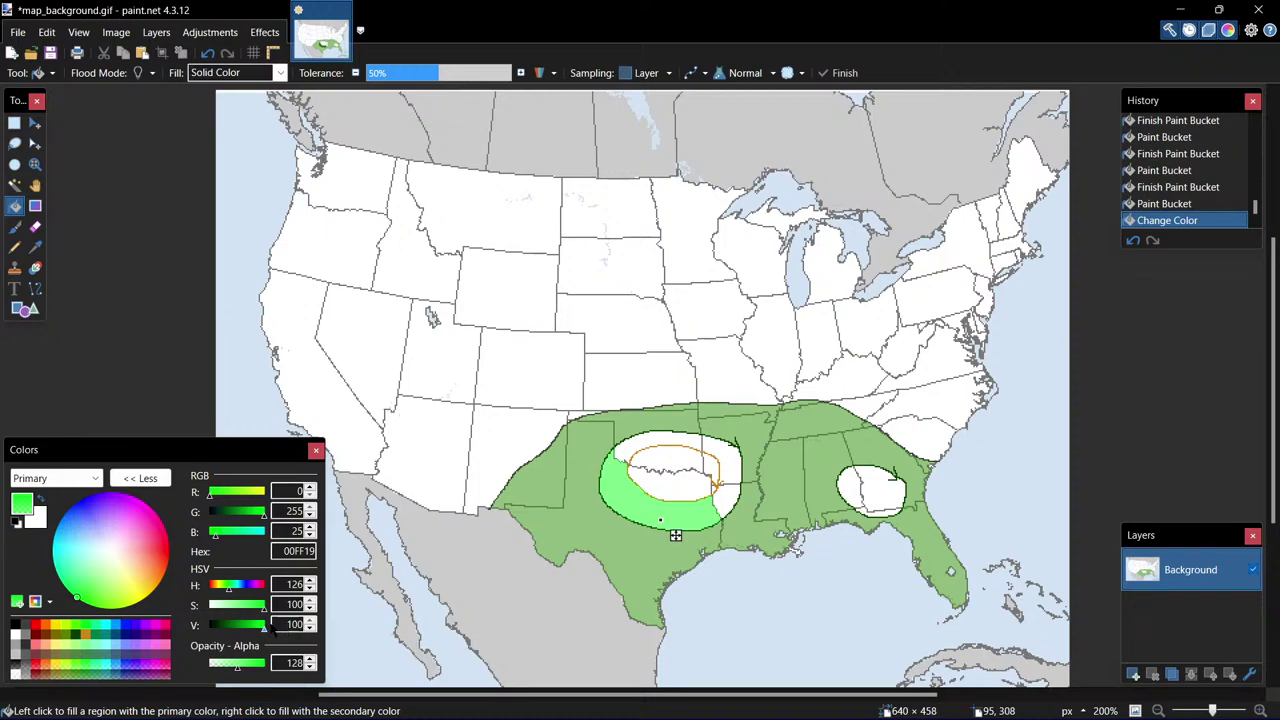
drag(270, 628, 238, 628)
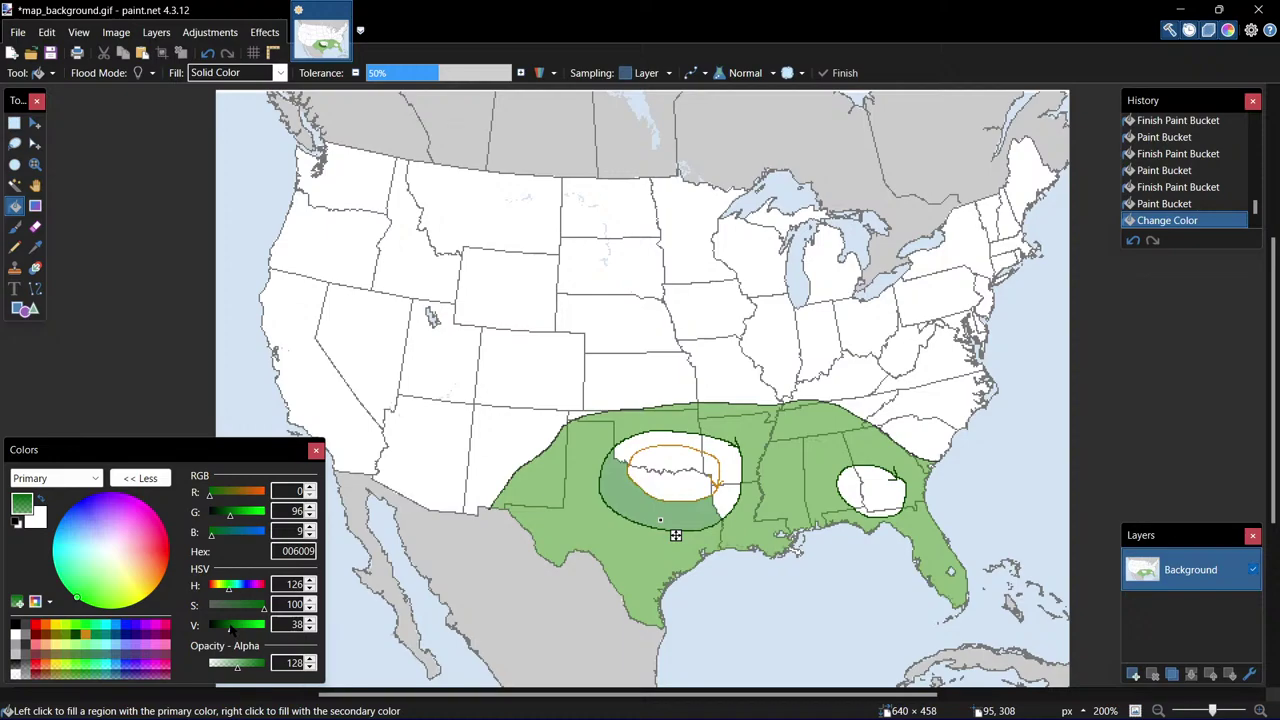
click(230, 628)
click(140, 478)
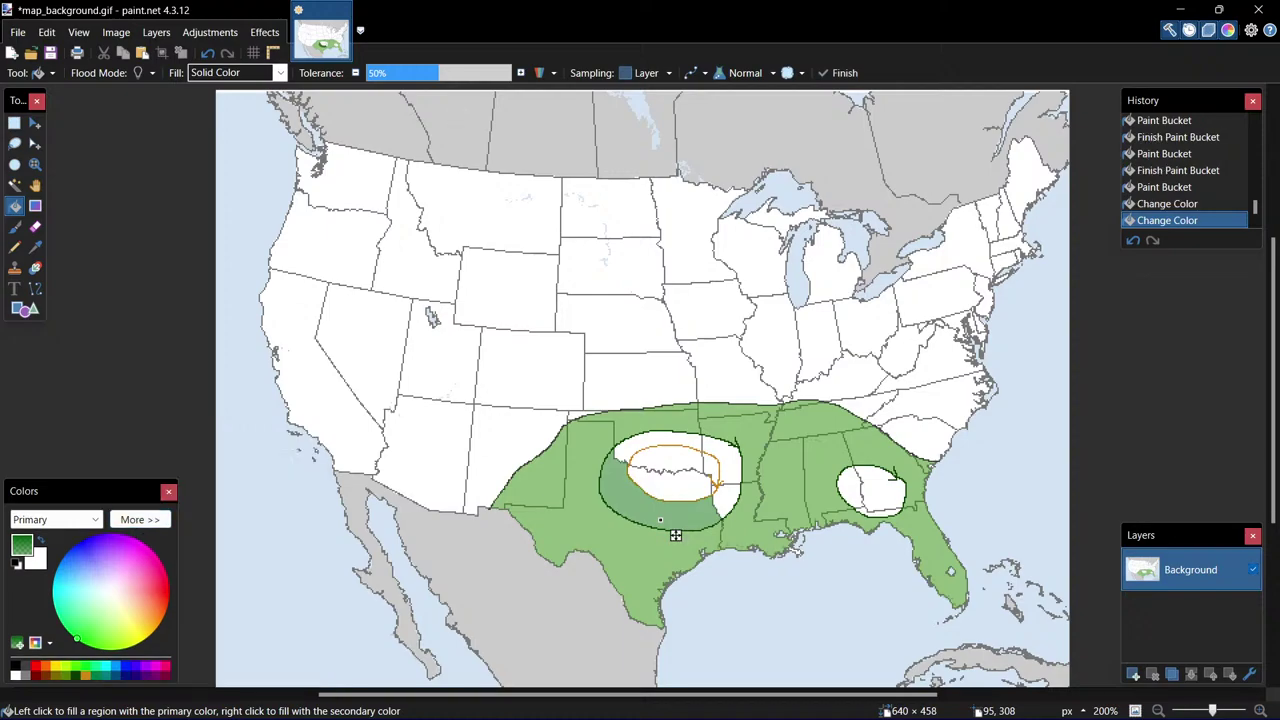
click(140, 520)
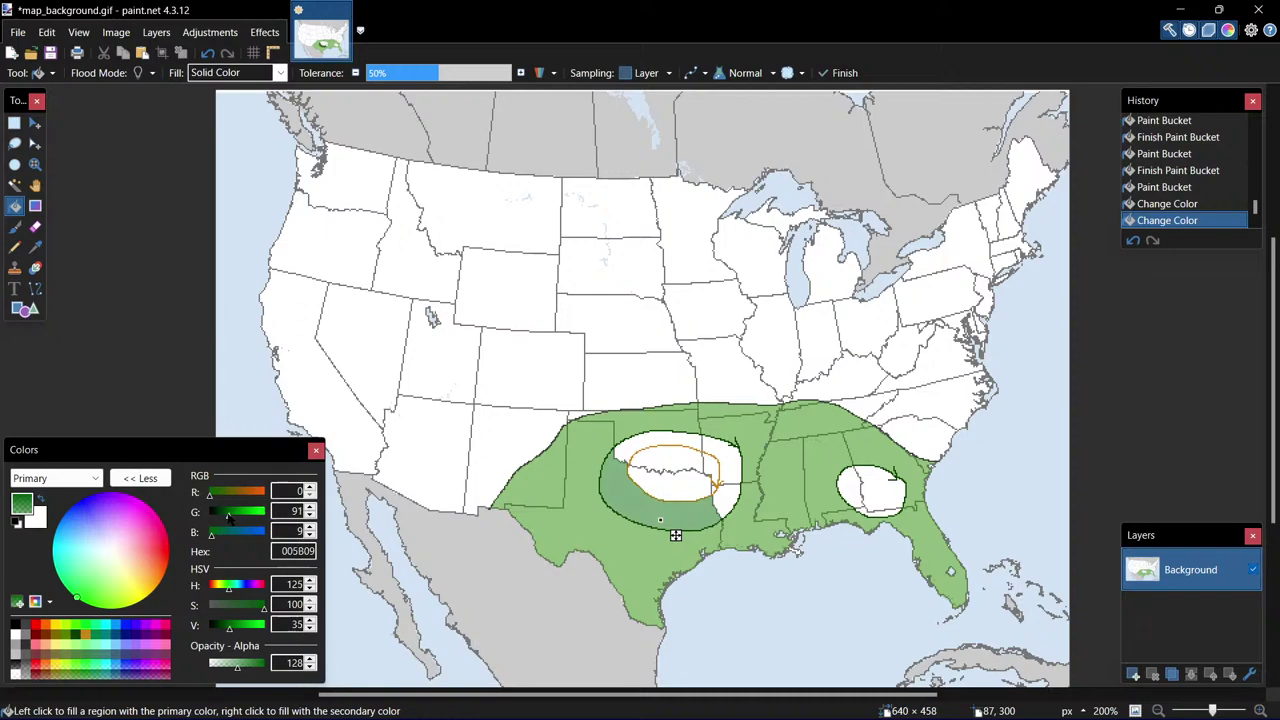
Try the active Texas fill in green 00A500 at opacity 128 and in dark green 002800 at opacity 165.
drag(229, 513, 246, 516)
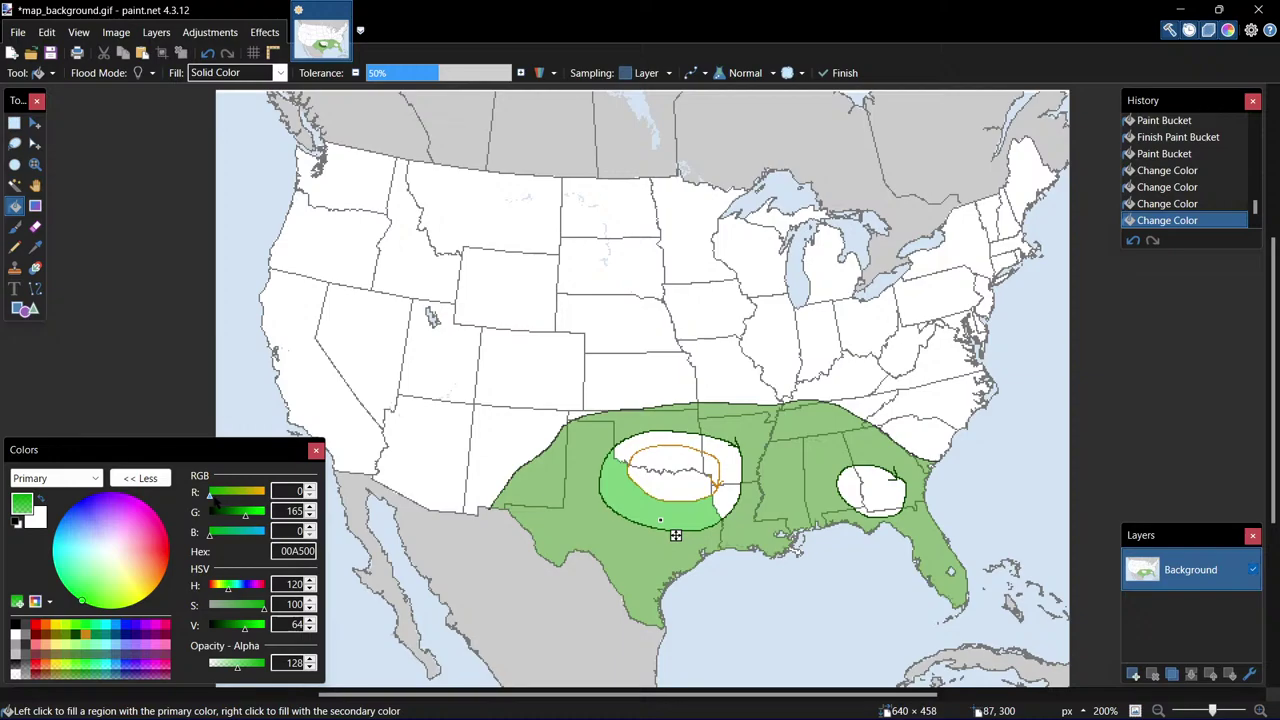
drag(253, 517, 234, 515)
mouse_move(233, 628)
mouse_down()
mouse_move(221, 627)
mouse_move(251, 607)
mouse_move(219, 629)
mouse_move(268, 608)
mouse_up()
mouse_move(237, 670)
mouse_down()
mouse_move(260, 668)
mouse_move(246, 668)
mouse_up()
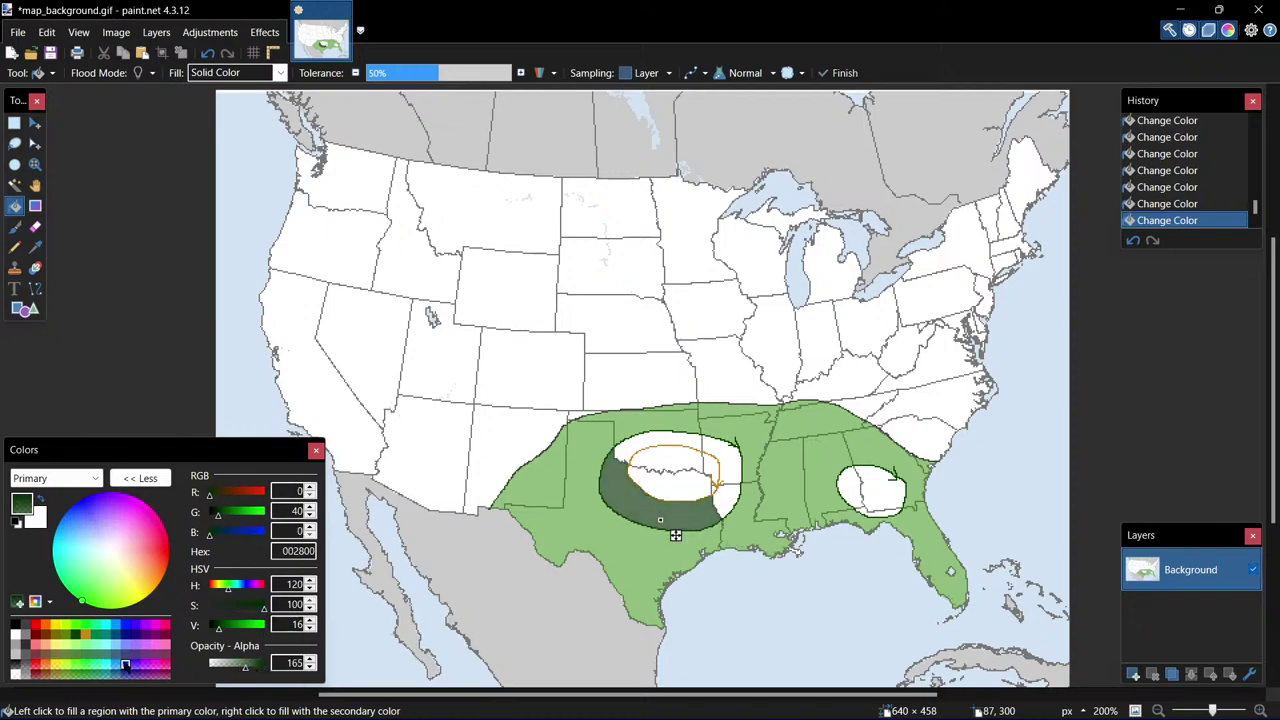
Recolor the active Texas fill through bright greens 00FF21 and 4CFF00, settling on 33891B at opacity 240.
click(96, 664)
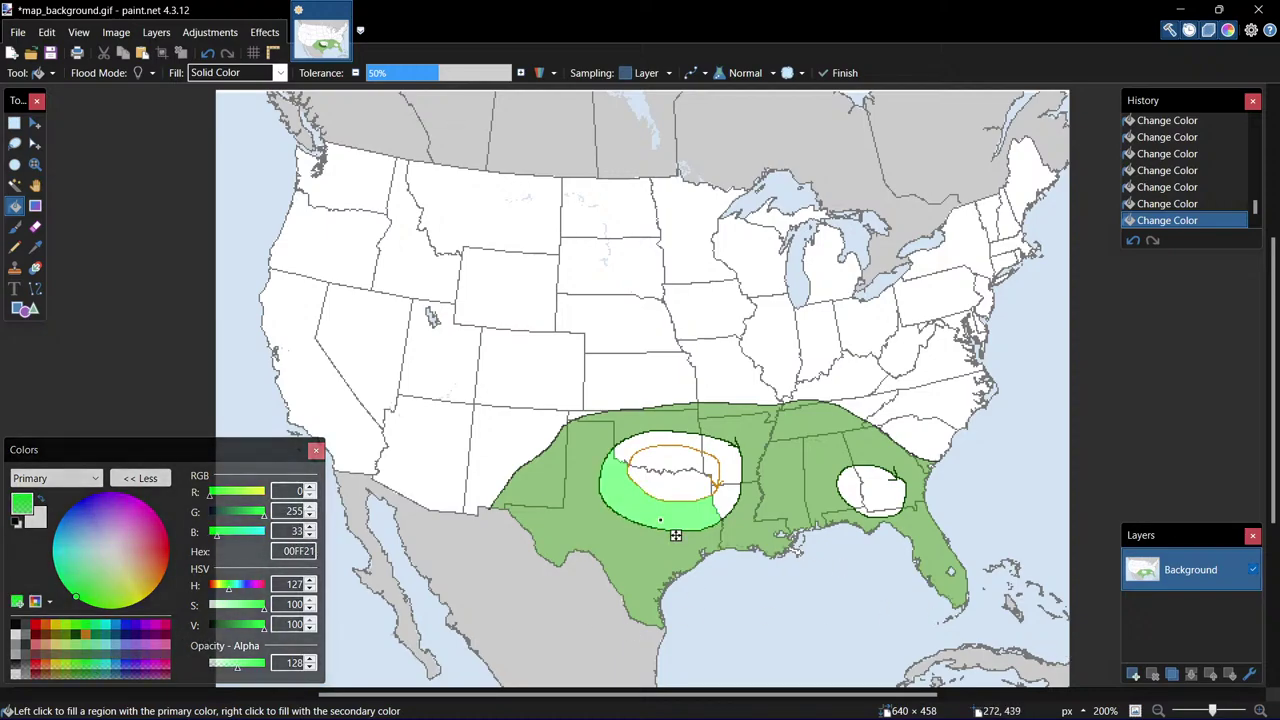
click(76, 665)
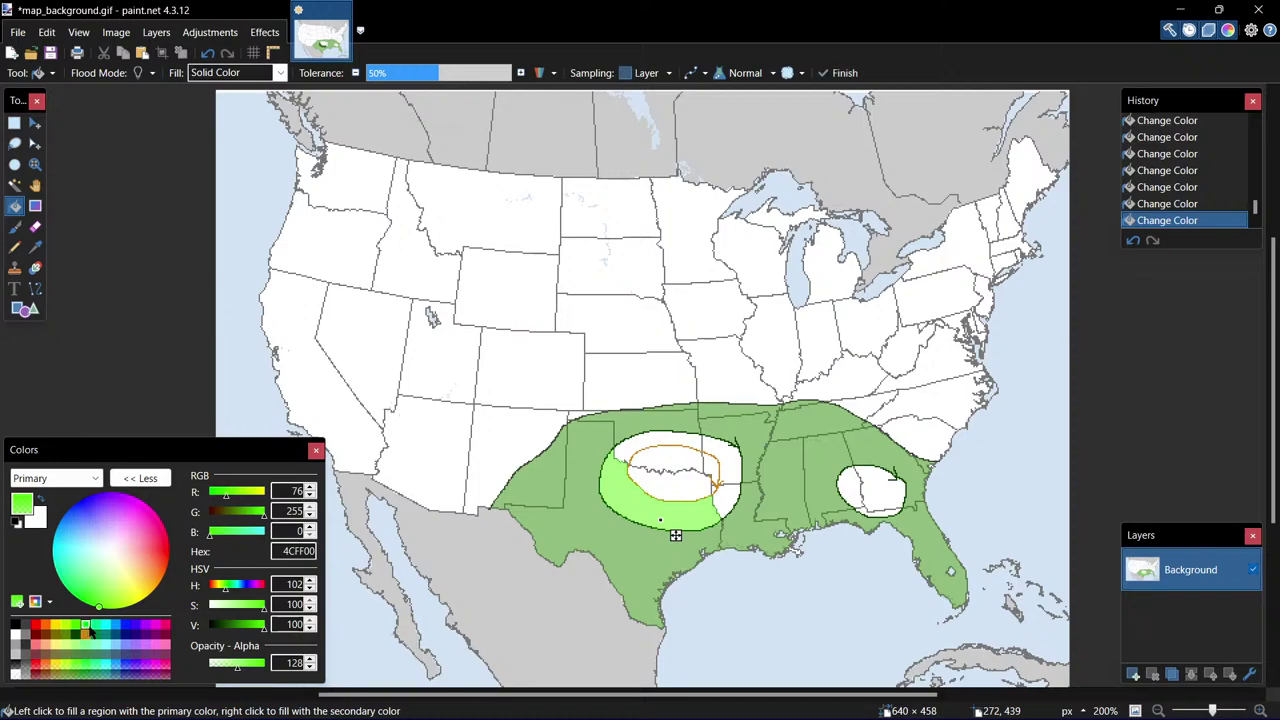
click(87, 628)
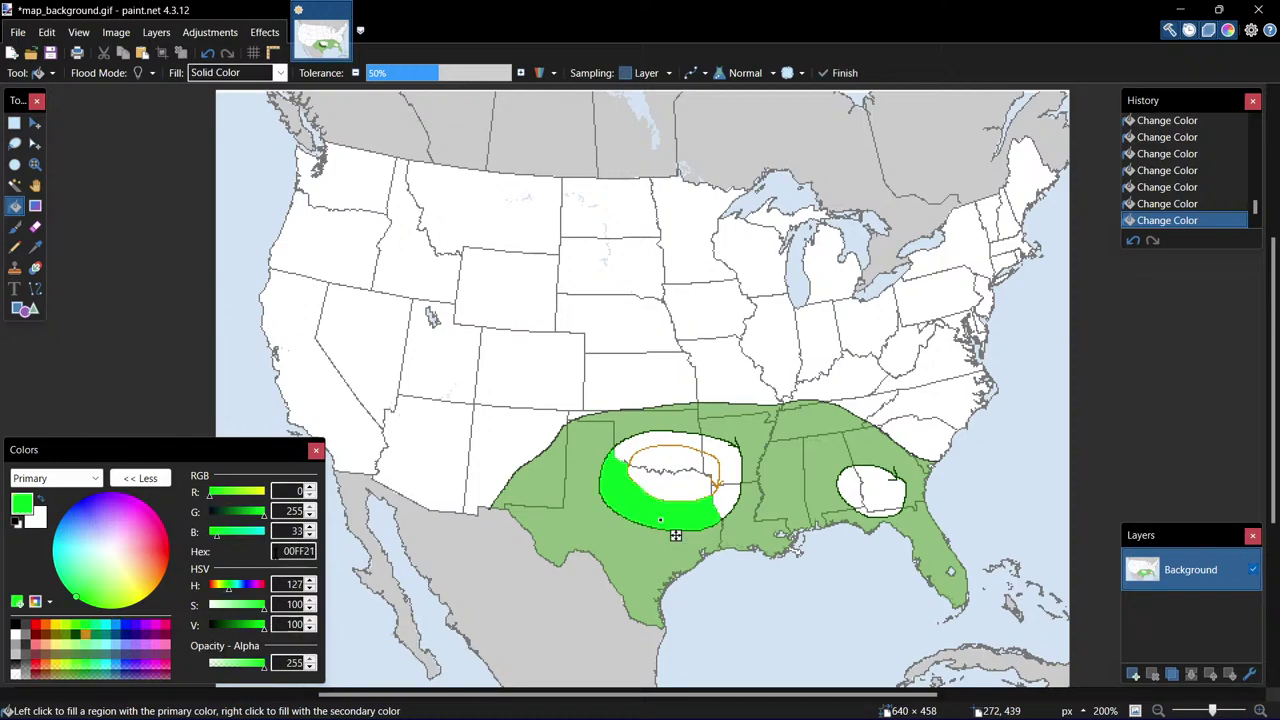
drag(211, 493, 246, 517)
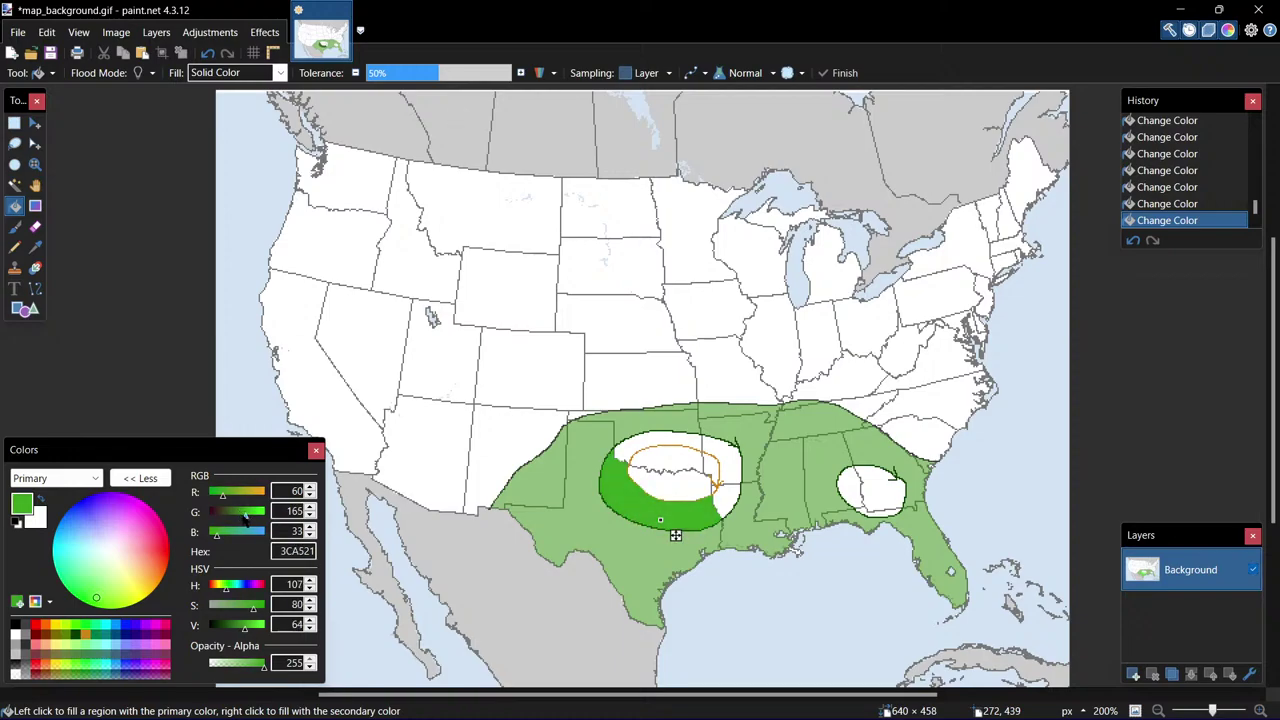
drag(250, 632, 258, 668)
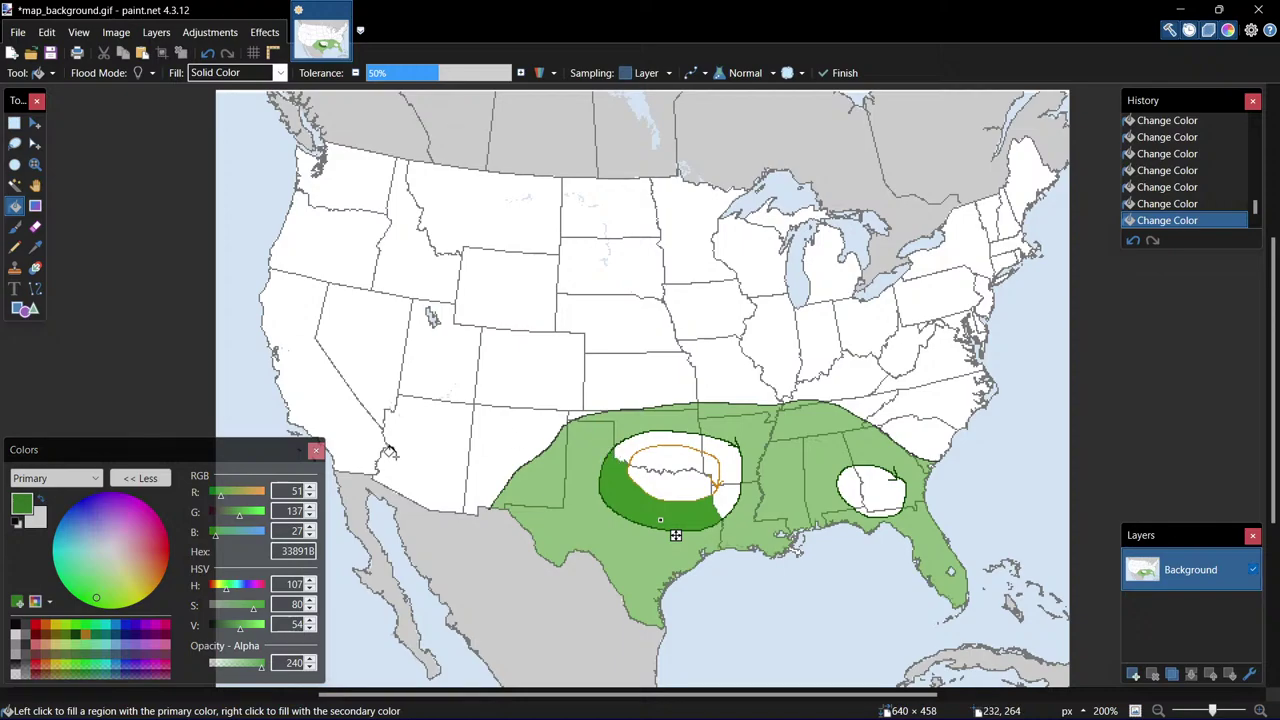
Undo a trial fill of the Oklahoma part between the ovals and reduce the Texas fill's saturation to 62, giving 468934.
click(643, 445)
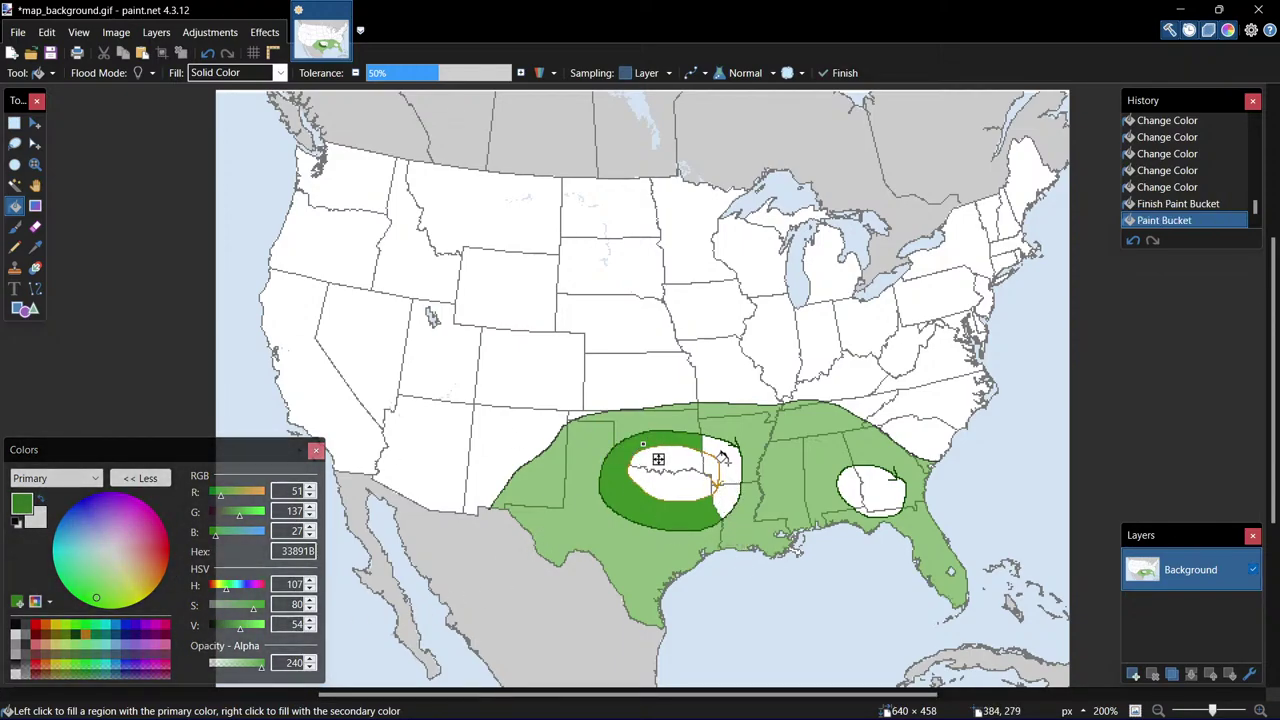
click(207, 52)
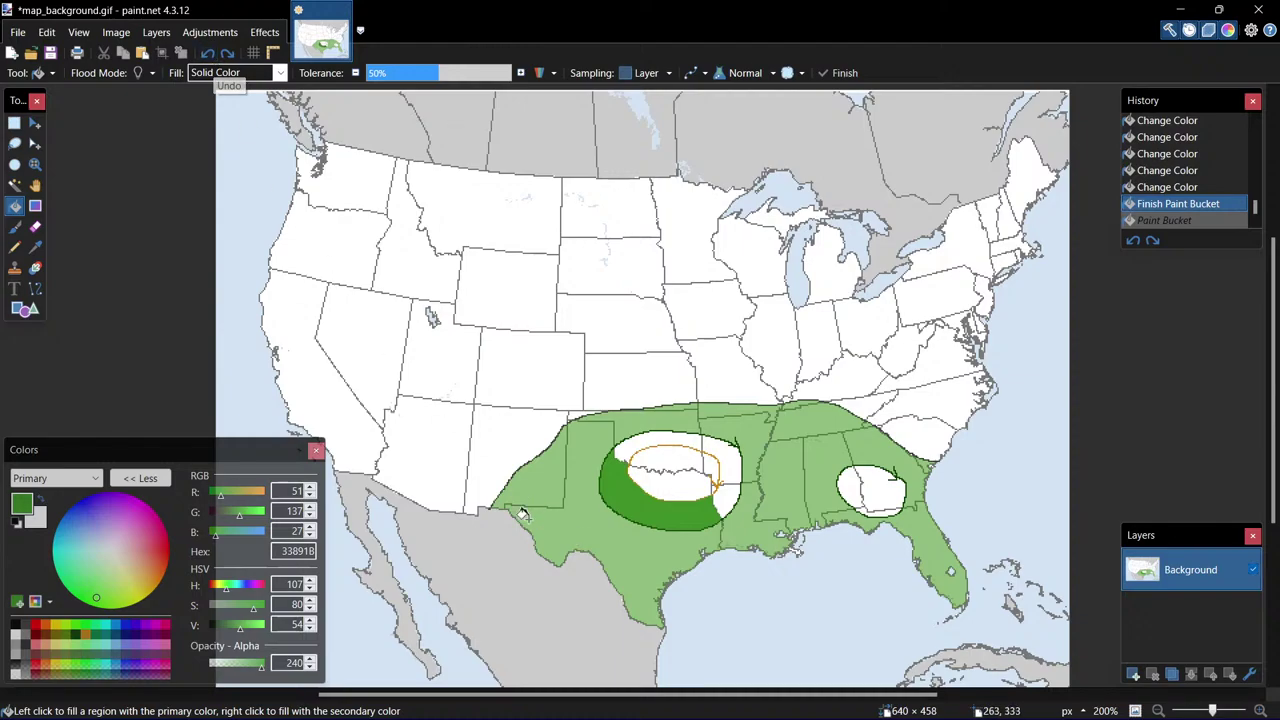
key(ctrl+z)
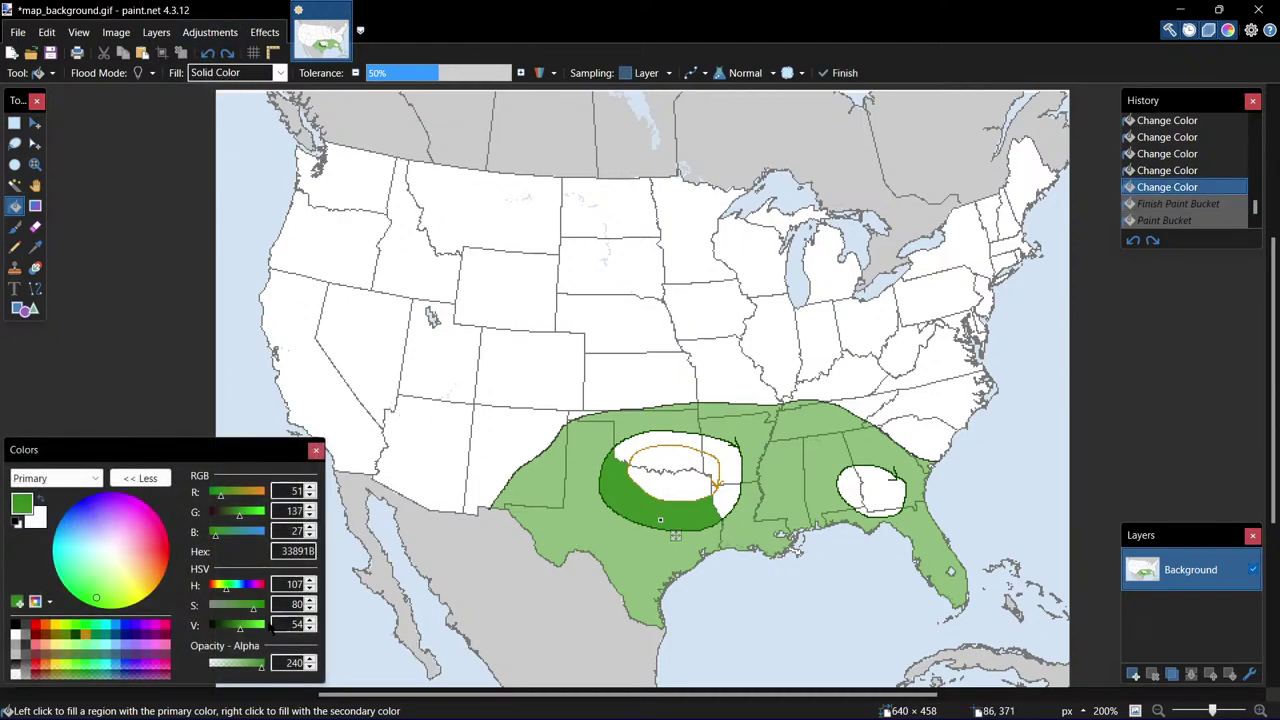
drag(257, 613, 243, 608)
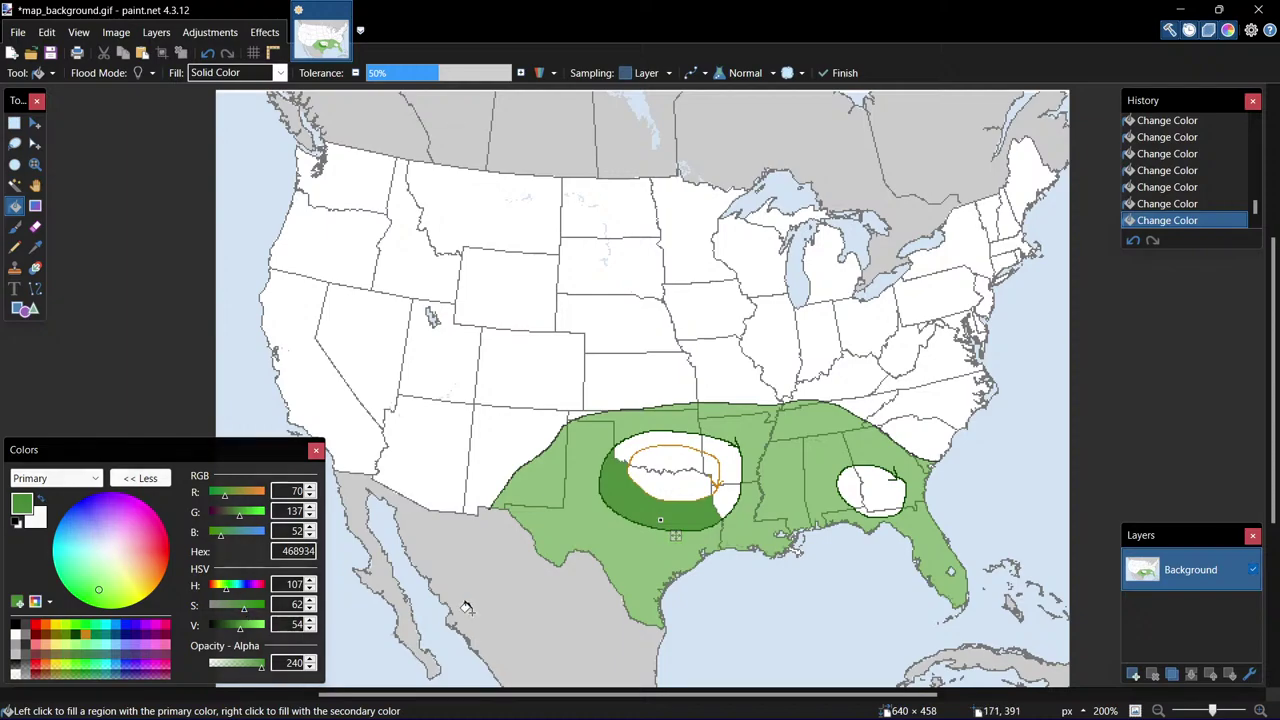
Recolor the active Texas fill through greens 3A8925 and 007F0E, settling on bright green 00FF21 at opacity 128.
drag(243, 609, 251, 612)
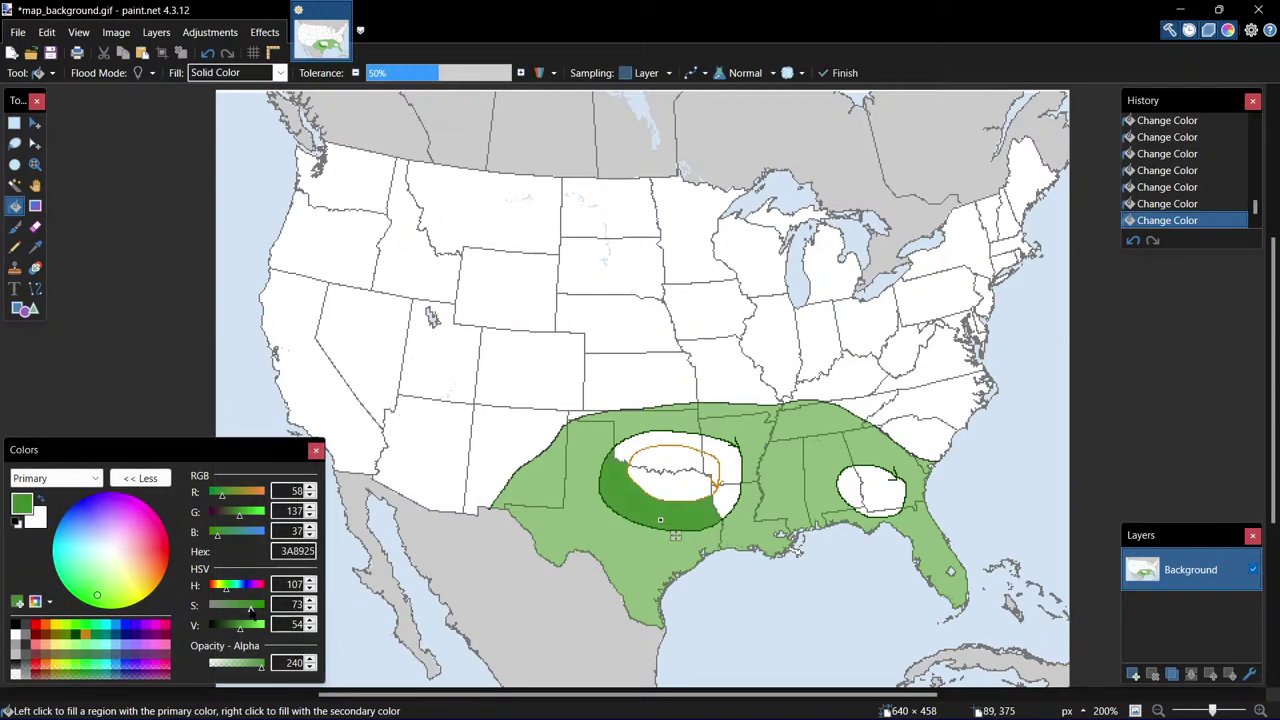
click(85, 672)
click(85, 675)
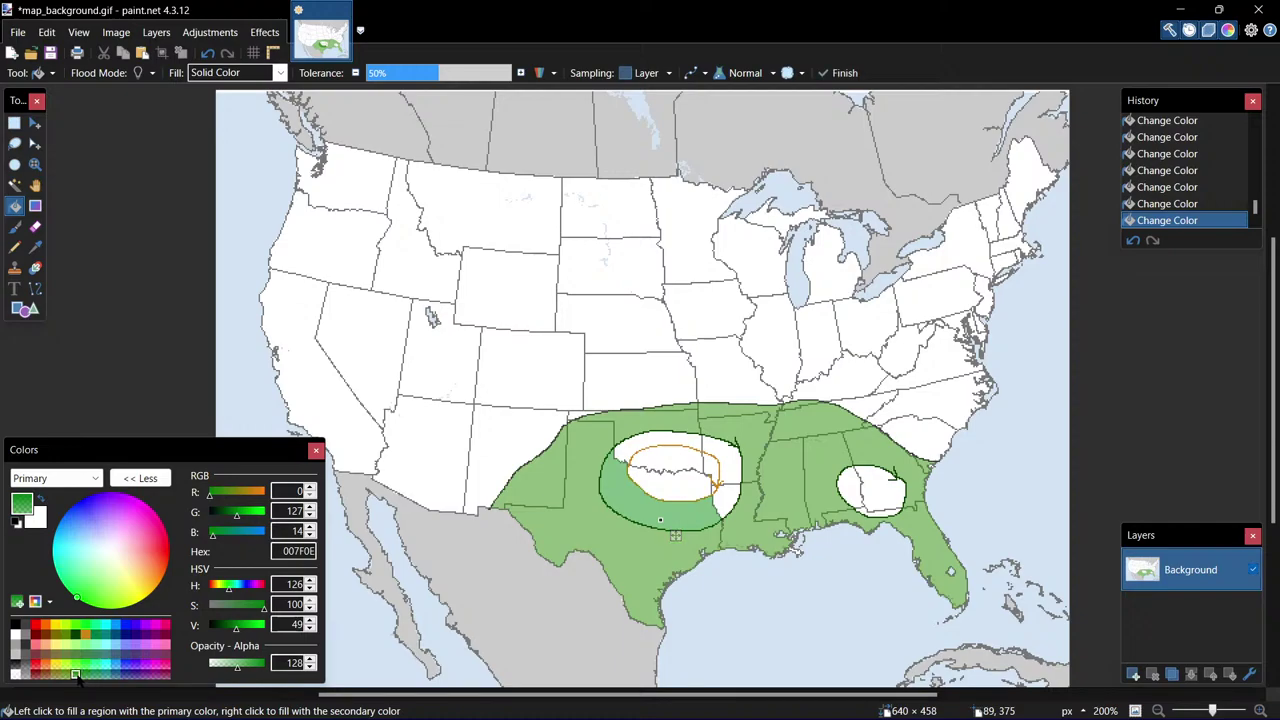
click(86, 668)
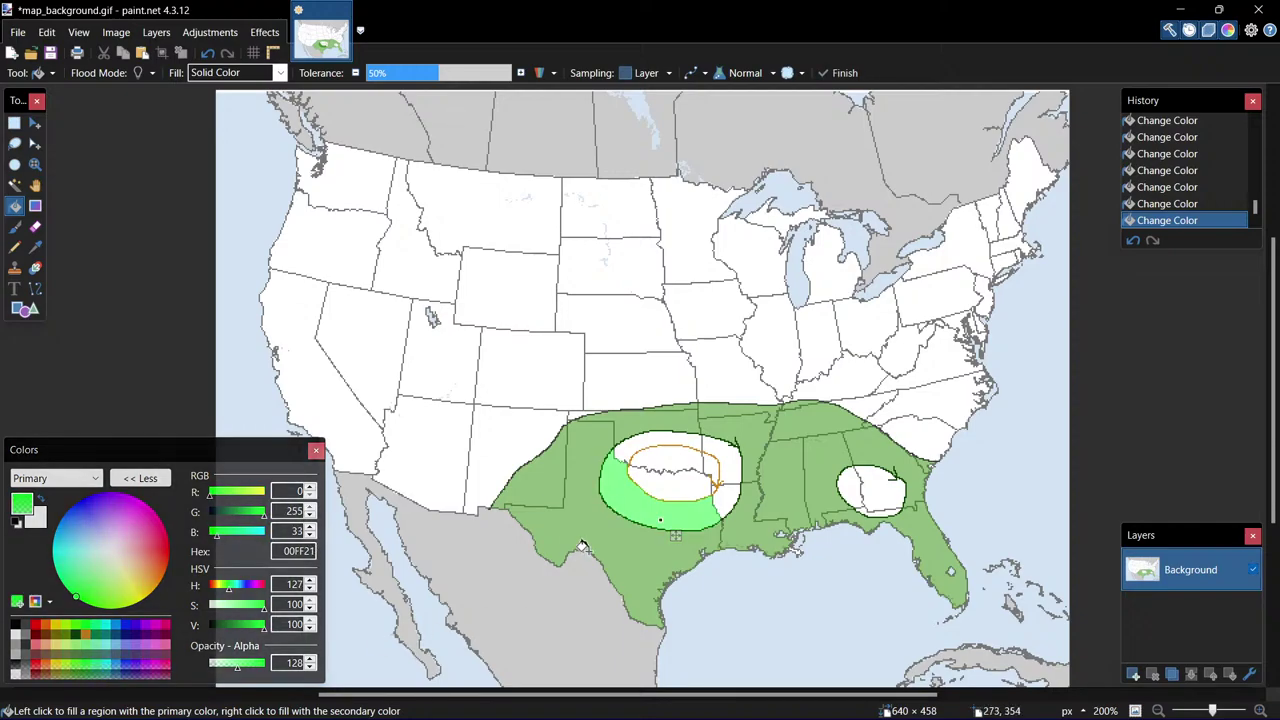
Try bright green 00FF21 on the outer risk area, undo the first attempt, and refill the New Mexico part with tolerance lowered to 38%.
click(587, 526)
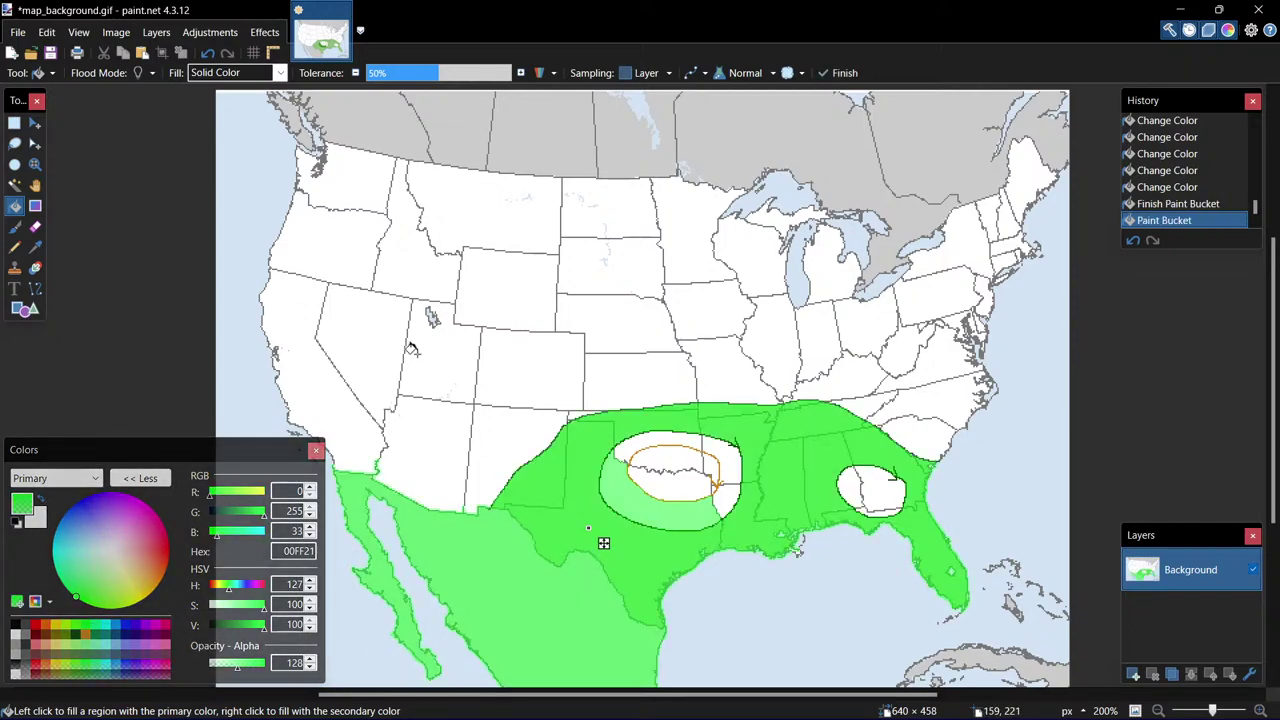
click(208, 54)
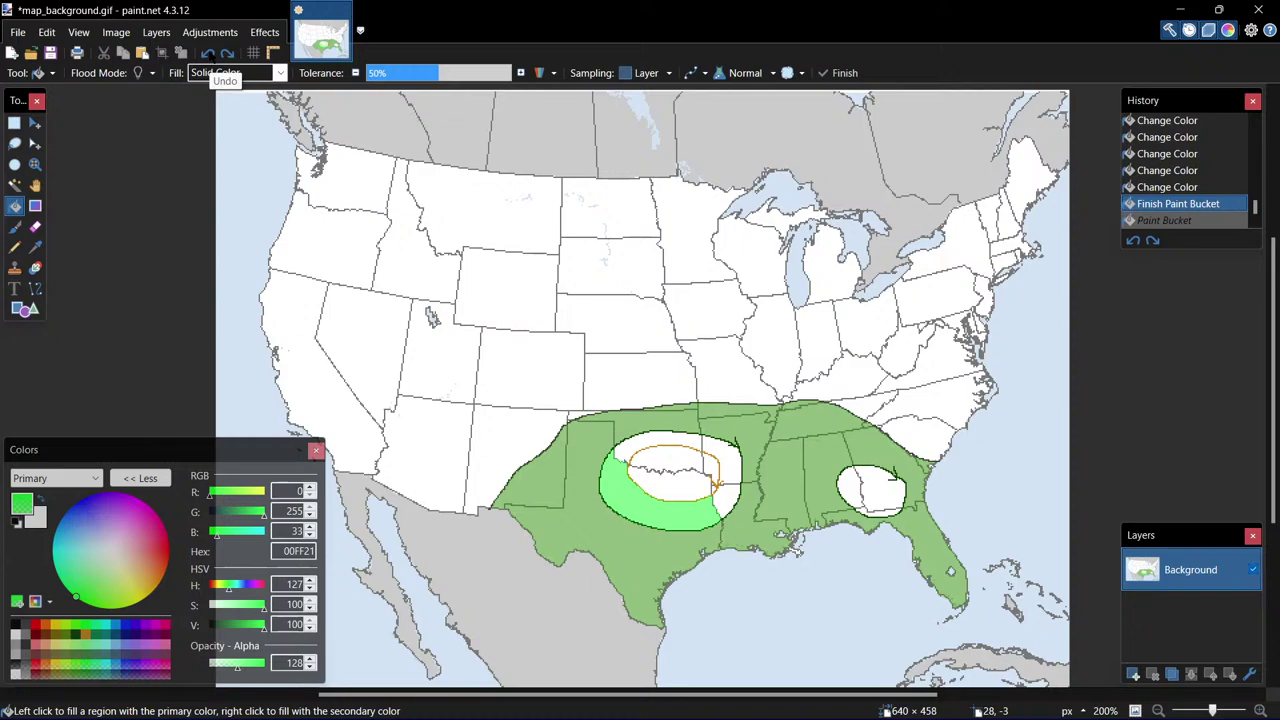
click(551, 494)
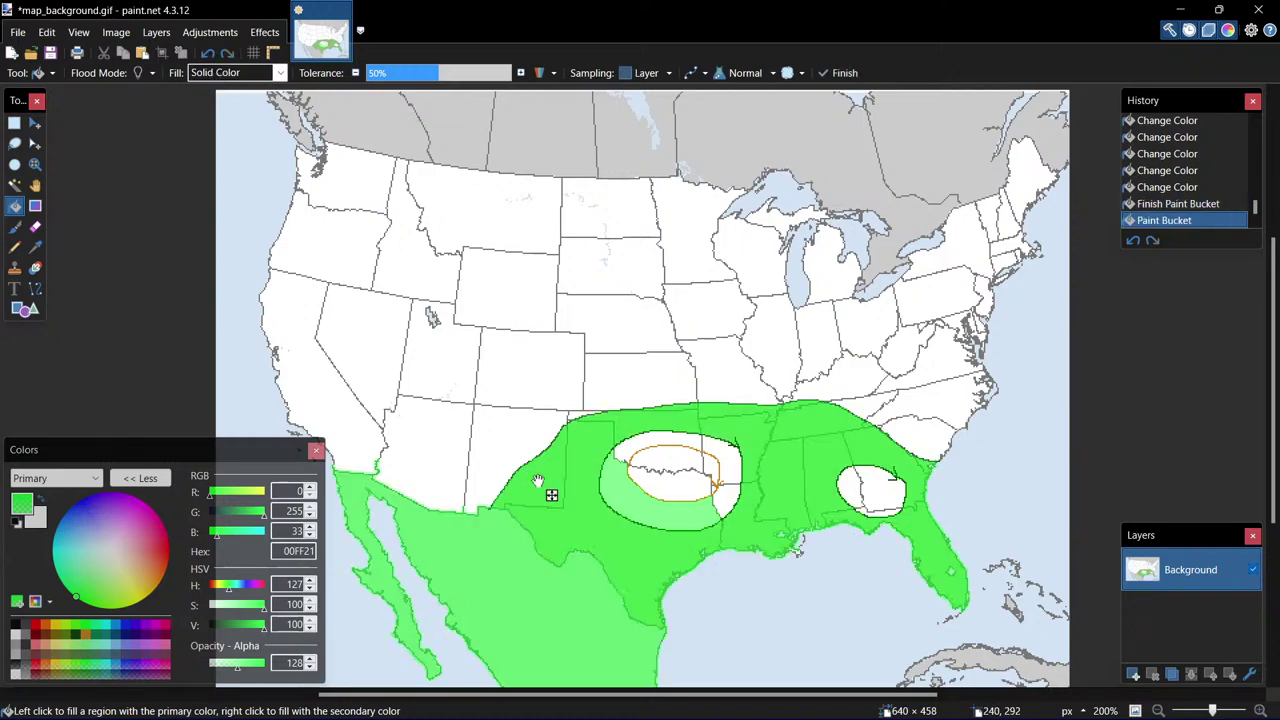
click(355, 73)
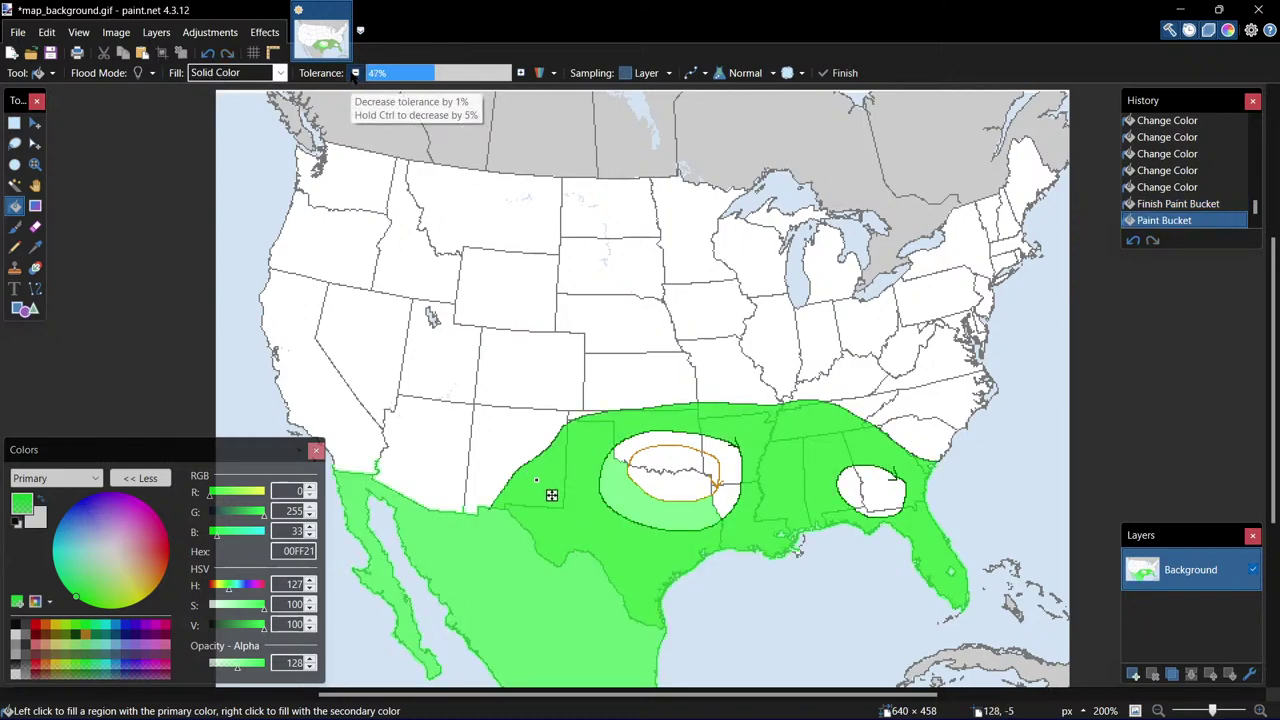
click(355, 73)
click(355, 73)
click(355, 73)
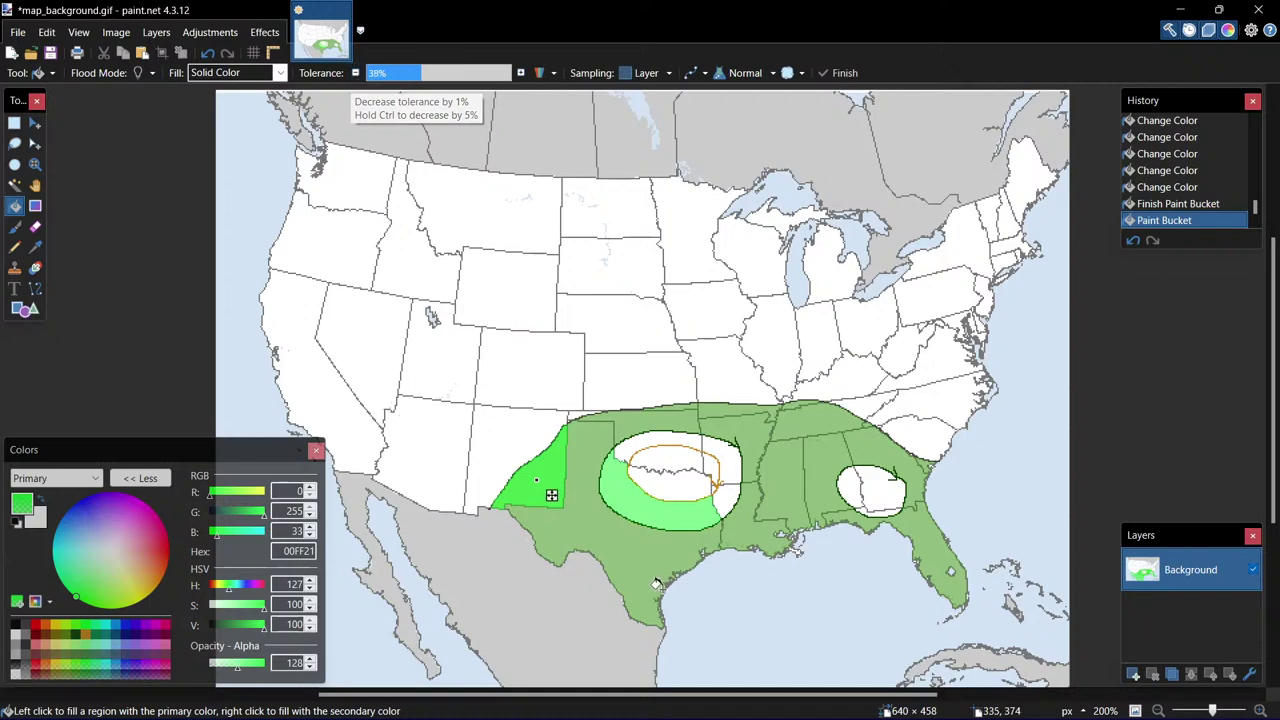
Try filling the Texas, Oklahoma and southern Missouri parts of the outer risk area with green 00FF21 at opacity 128.
click(577, 525)
click(628, 428)
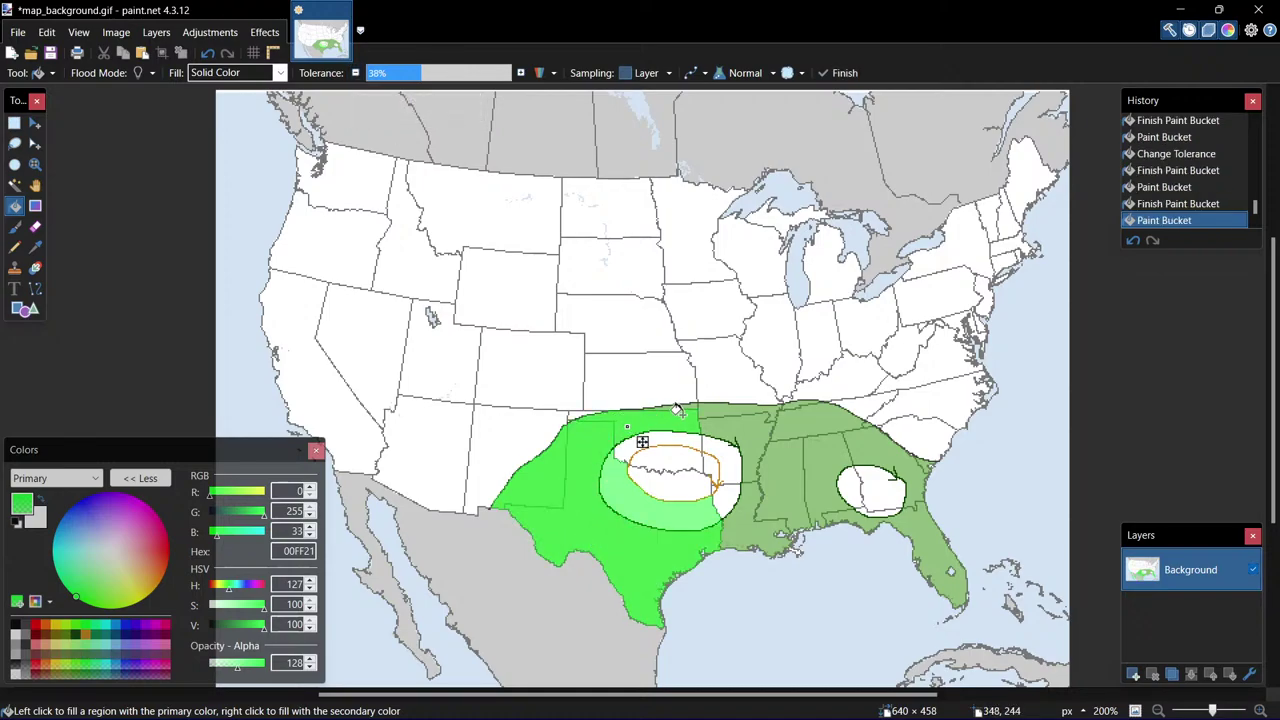
click(695, 399)
click(722, 413)
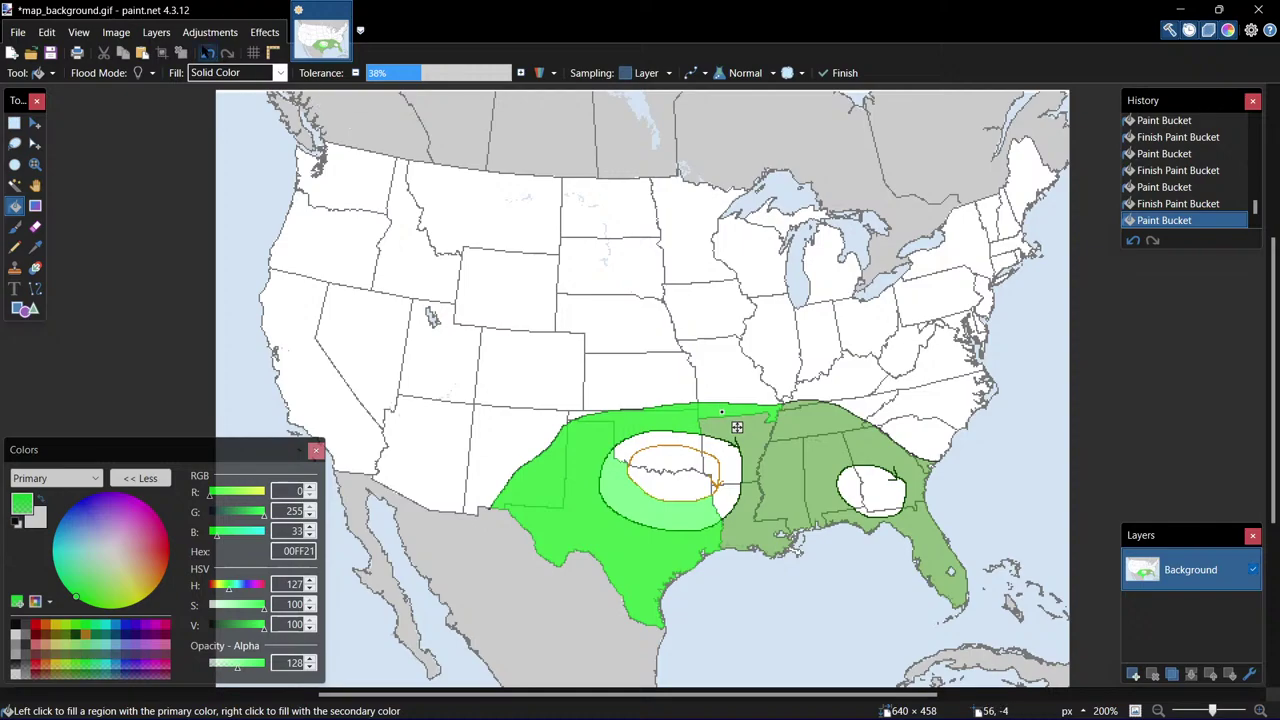
Undo all the bright green trial fills in the outer risk area.
click(207, 53)
click(207, 53)
click(207, 53)
click(207, 53)
click(207, 53)
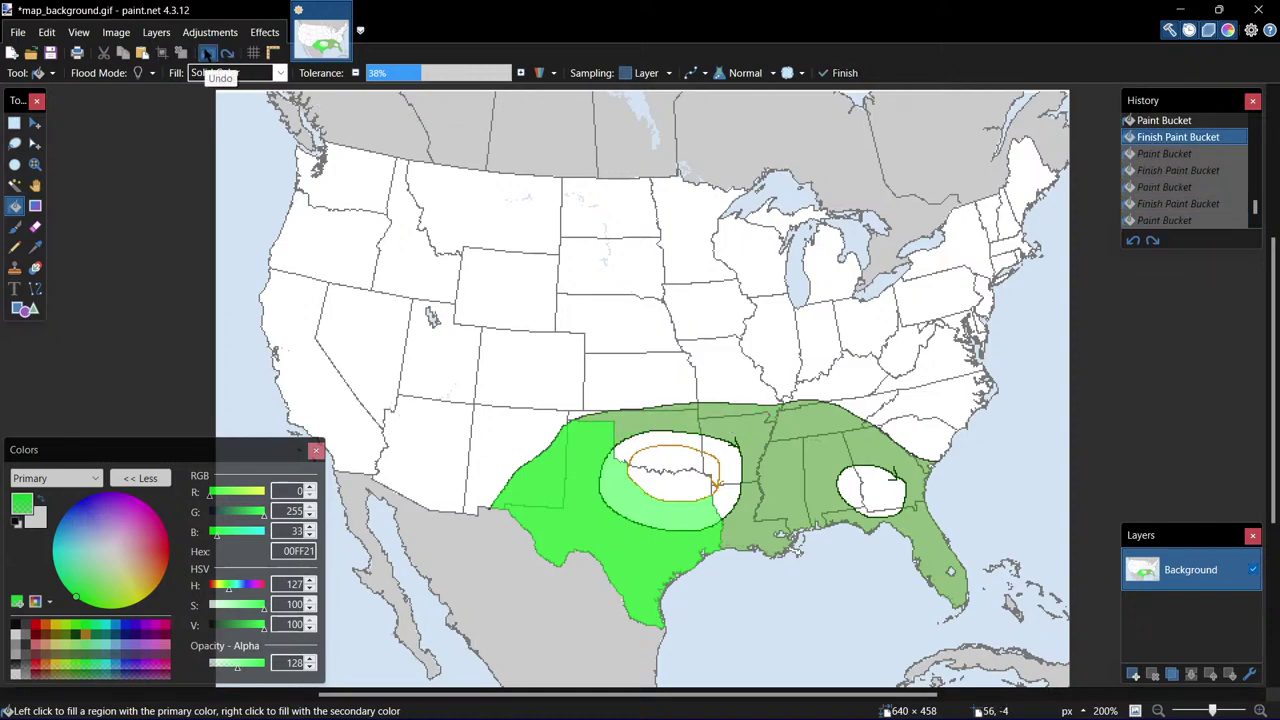
click(207, 53)
click(207, 53)
click(207, 53)
click(207, 53)
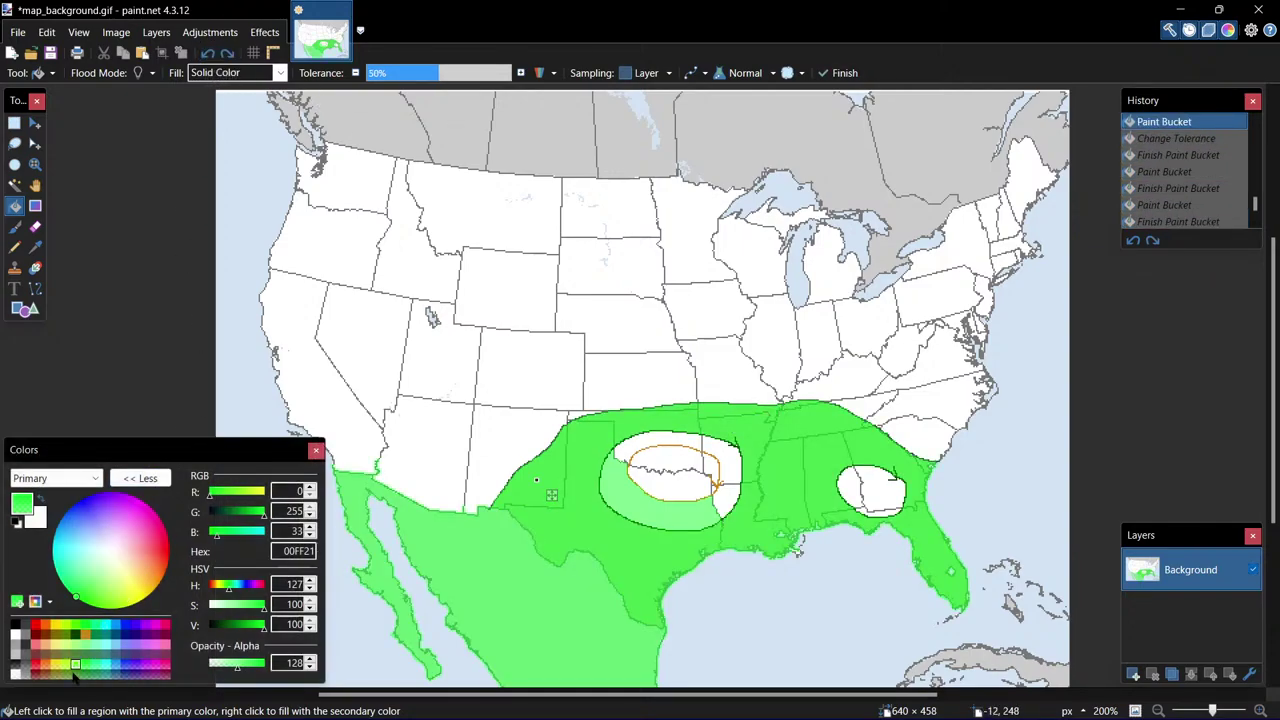
click(207, 53)
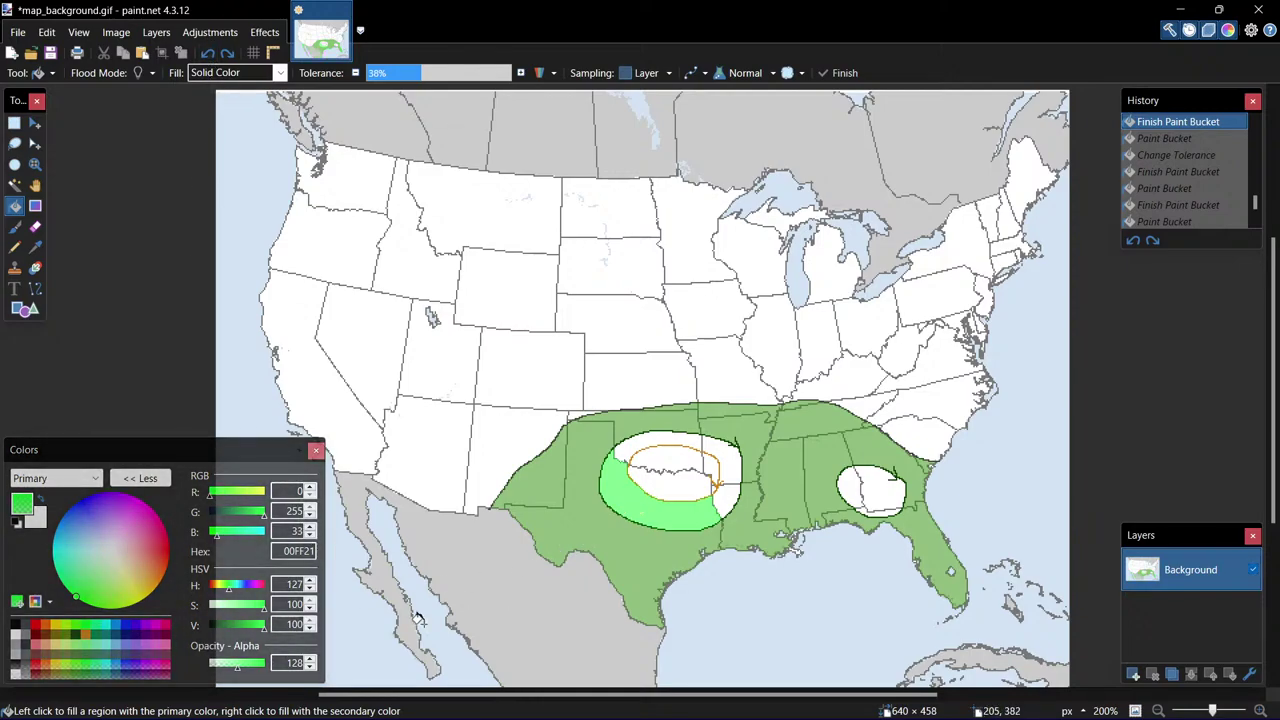
Try dark green 007F0E at opacity 128 on the Texas part of the outer risk area and undo it.
click(76, 666)
click(85, 674)
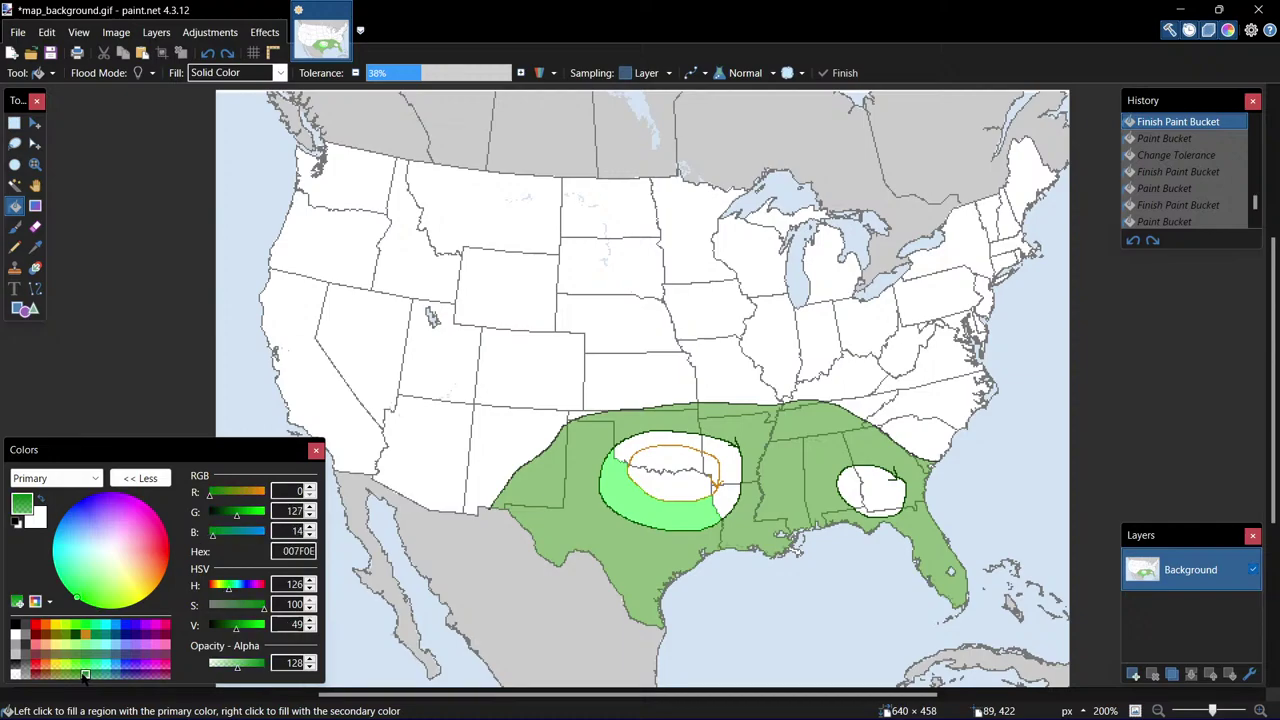
click(586, 526)
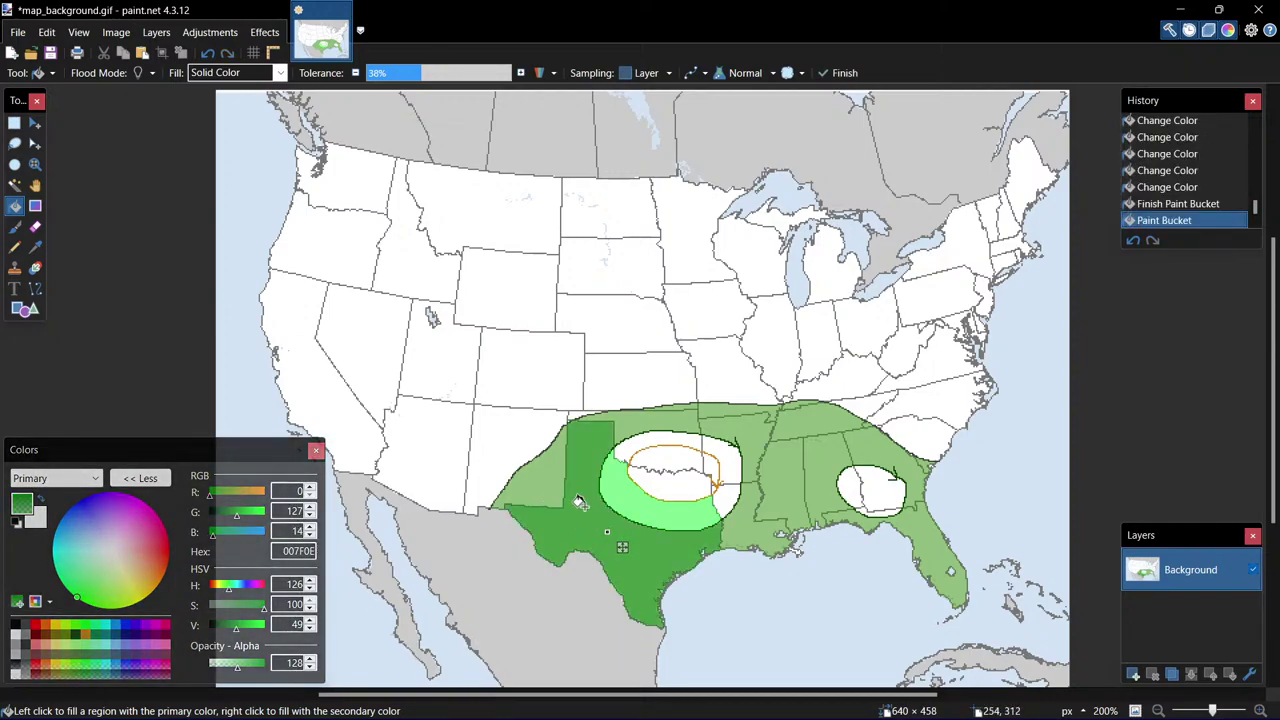
key(ctrl+z)
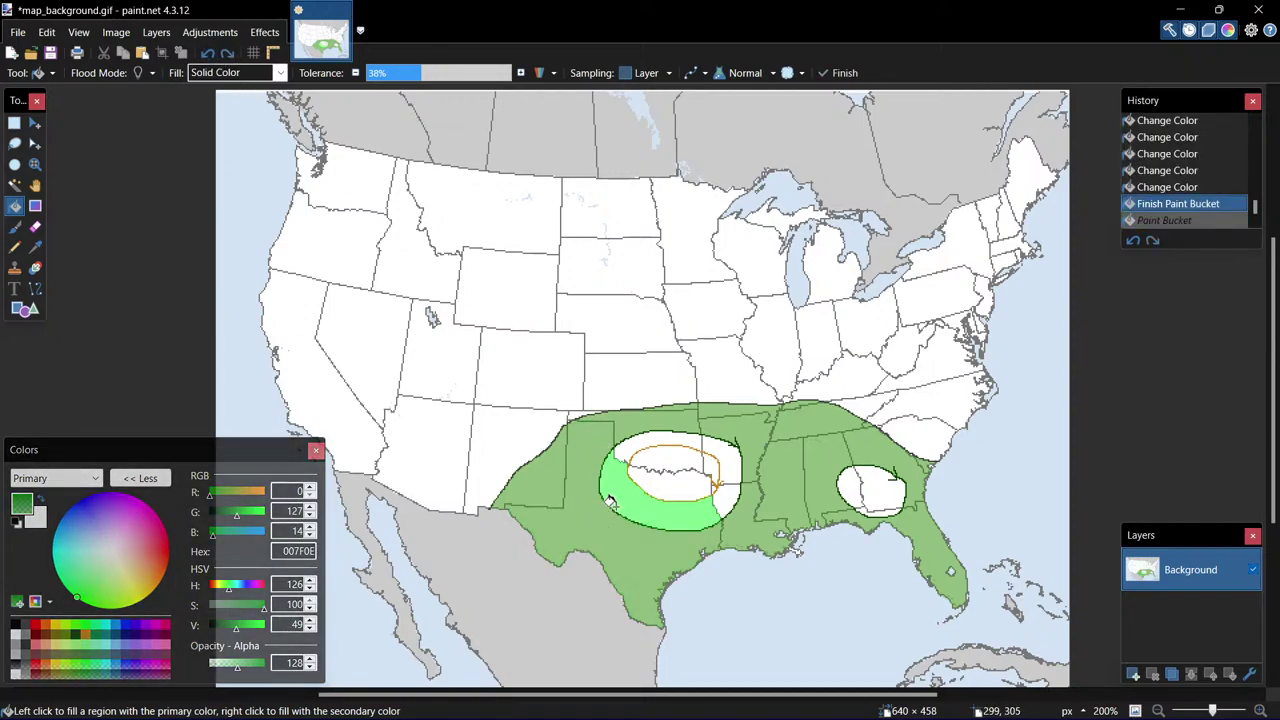
Try filling the ring between the two ovals section by section with dark green 007F0E at opacity 128.
click(620, 497)
click(630, 445)
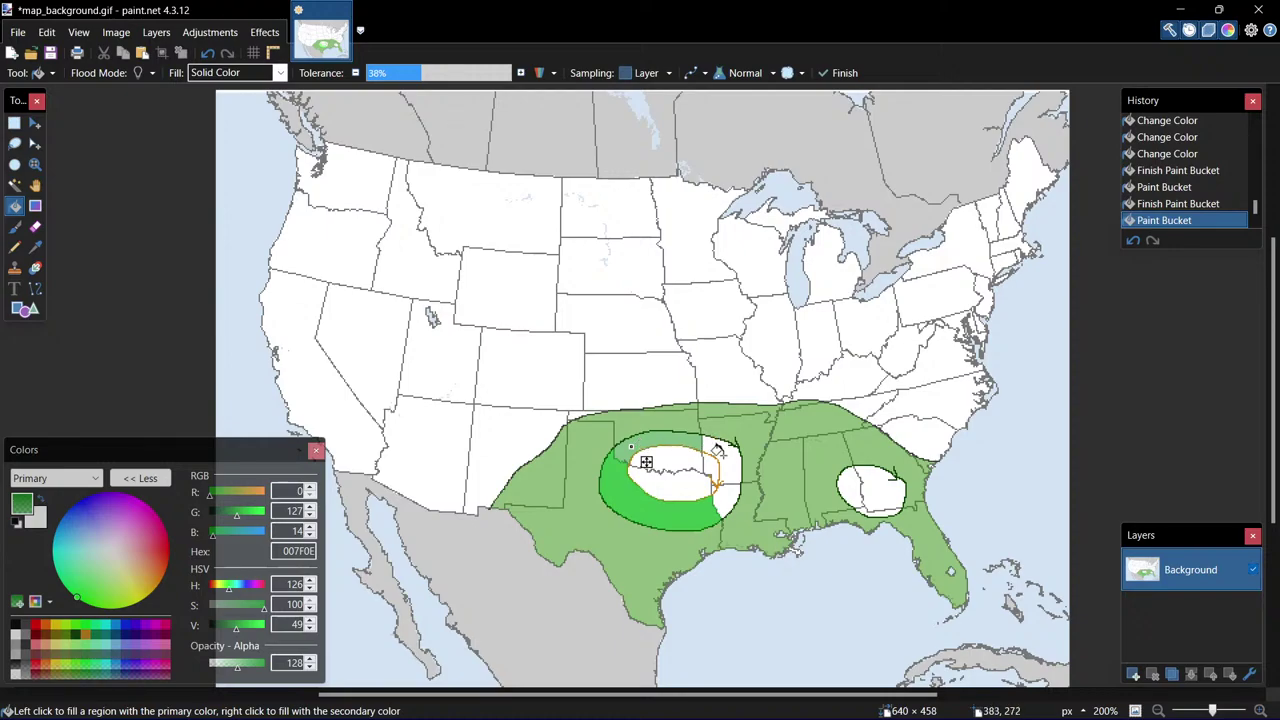
click(656, 441)
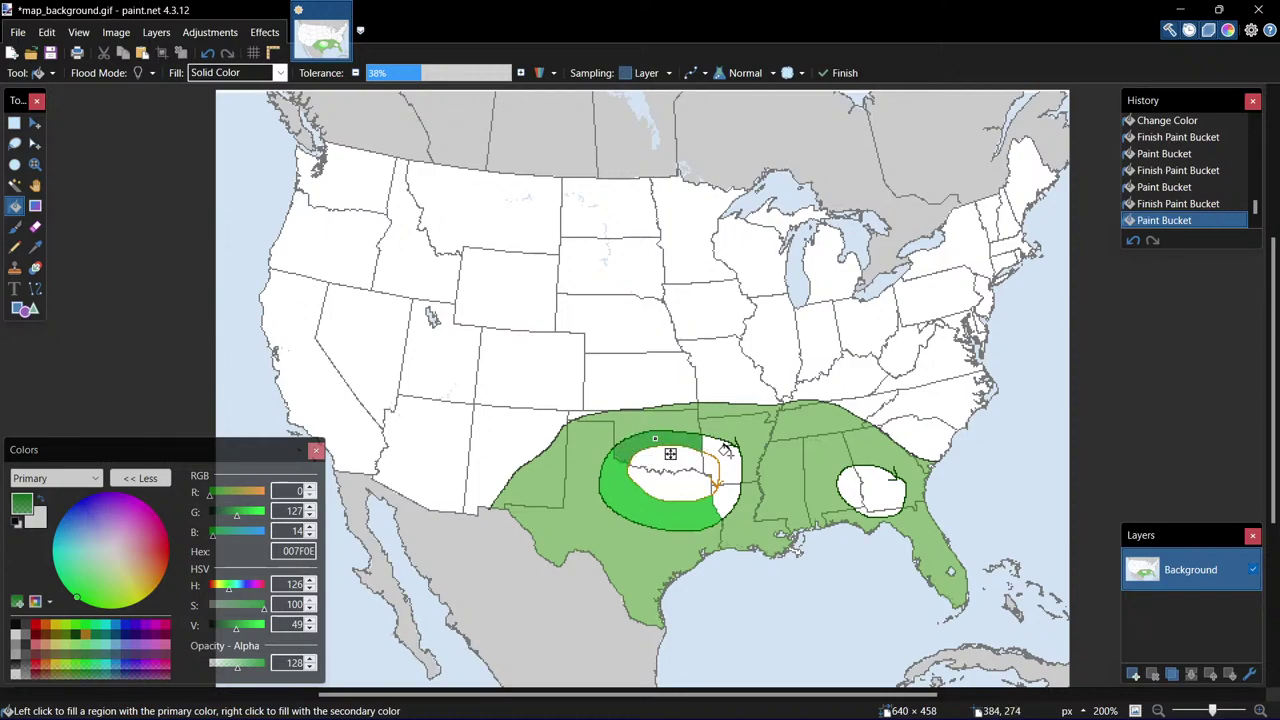
click(722, 455)
key(Return)
mouse_move(720, 455)
mouse_down()
mouse_move(722, 506)
mouse_move(681, 513)
mouse_up()
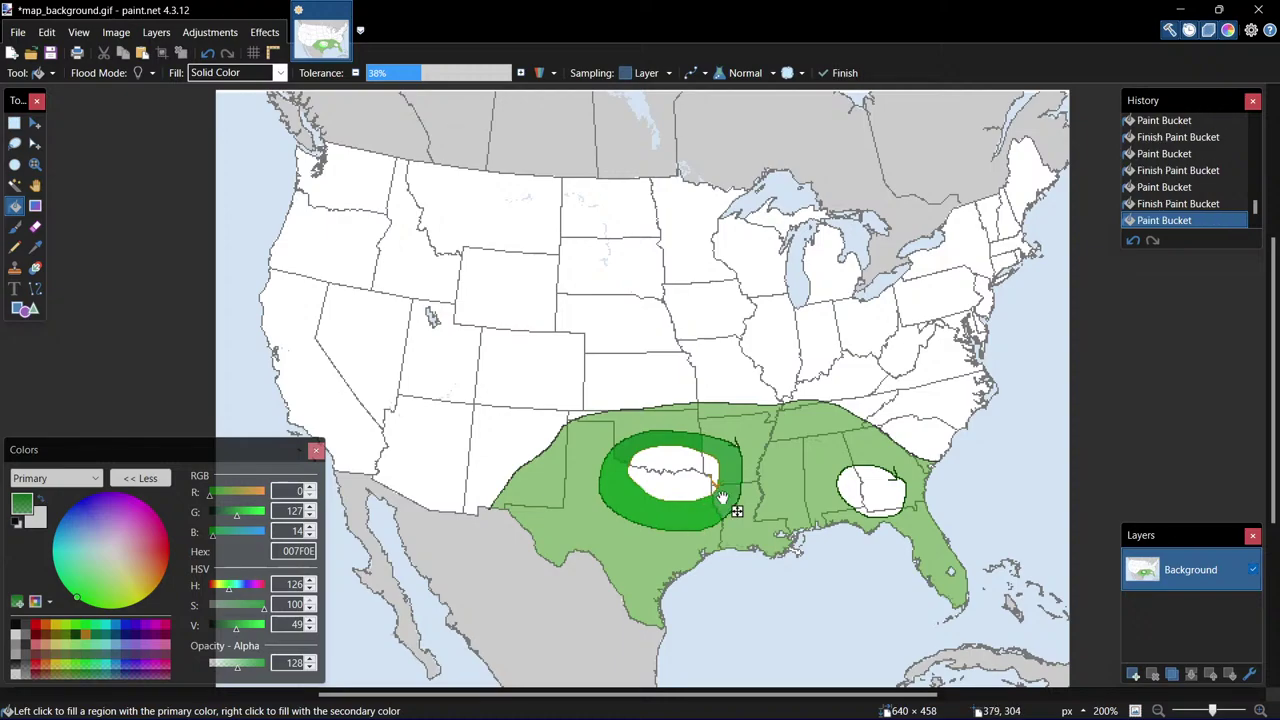
click(727, 460)
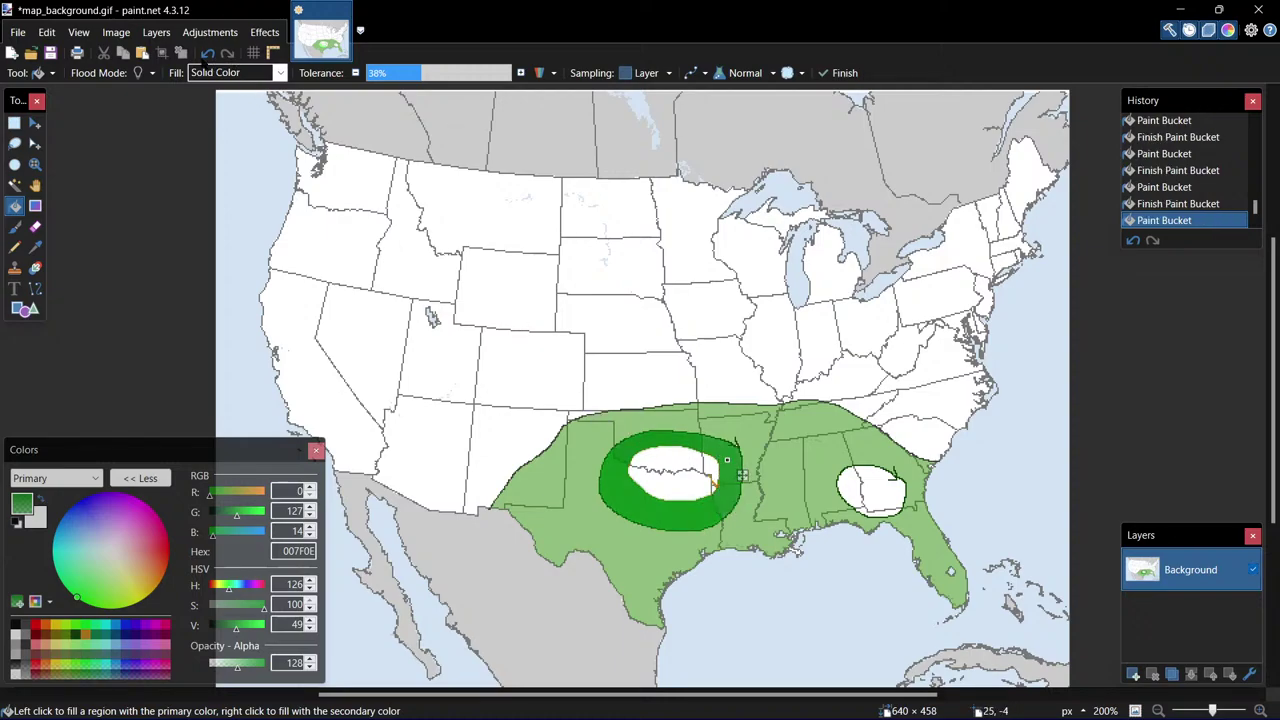
Undo the dark green ring fills back to the active Texas section in bright green 00FF21 at 50% tolerance.
click(207, 53)
click(207, 53)
click(207, 53)
click(207, 53)
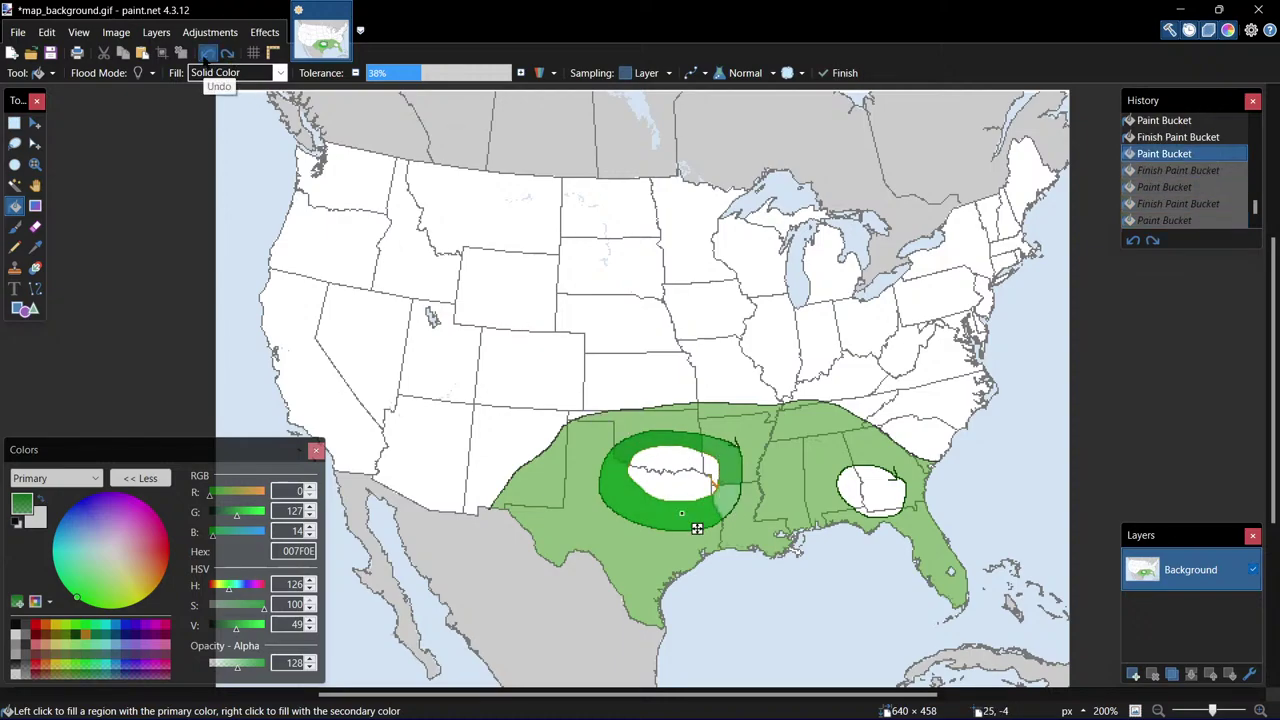
click(207, 53)
click(207, 53)
click(207, 53)
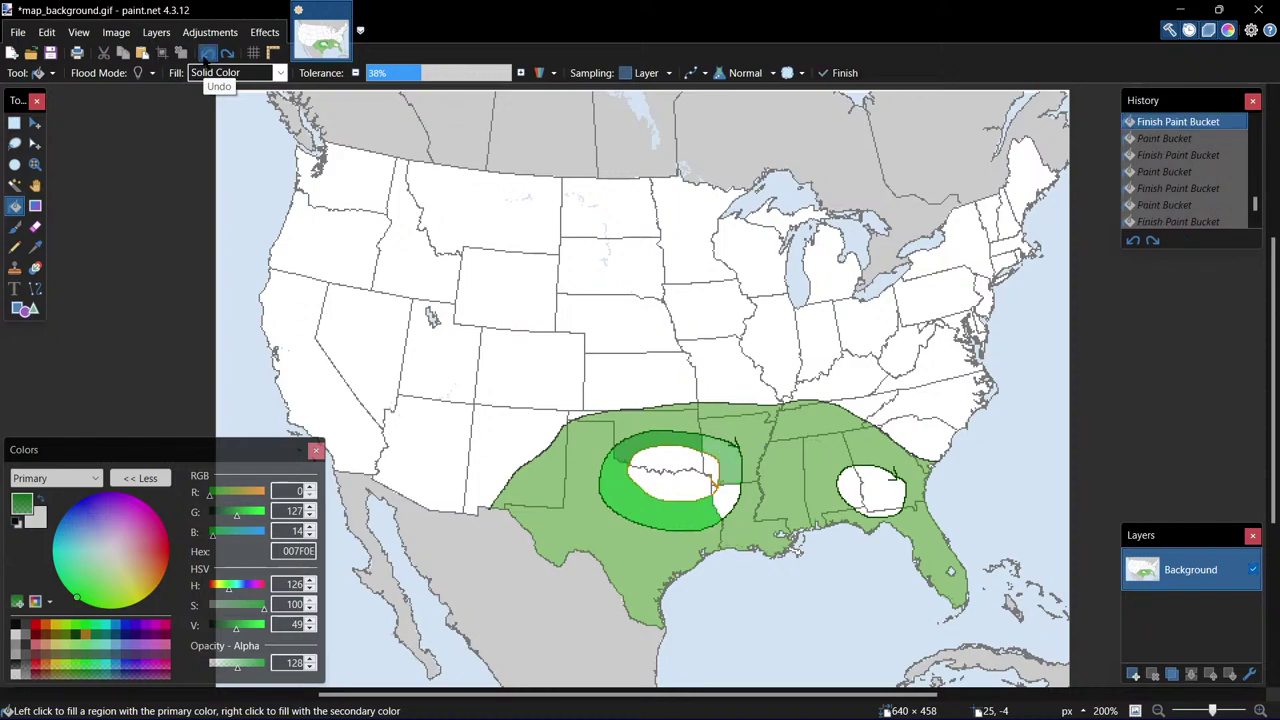
click(207, 53)
click(207, 53)
click(207, 53)
click(207, 53)
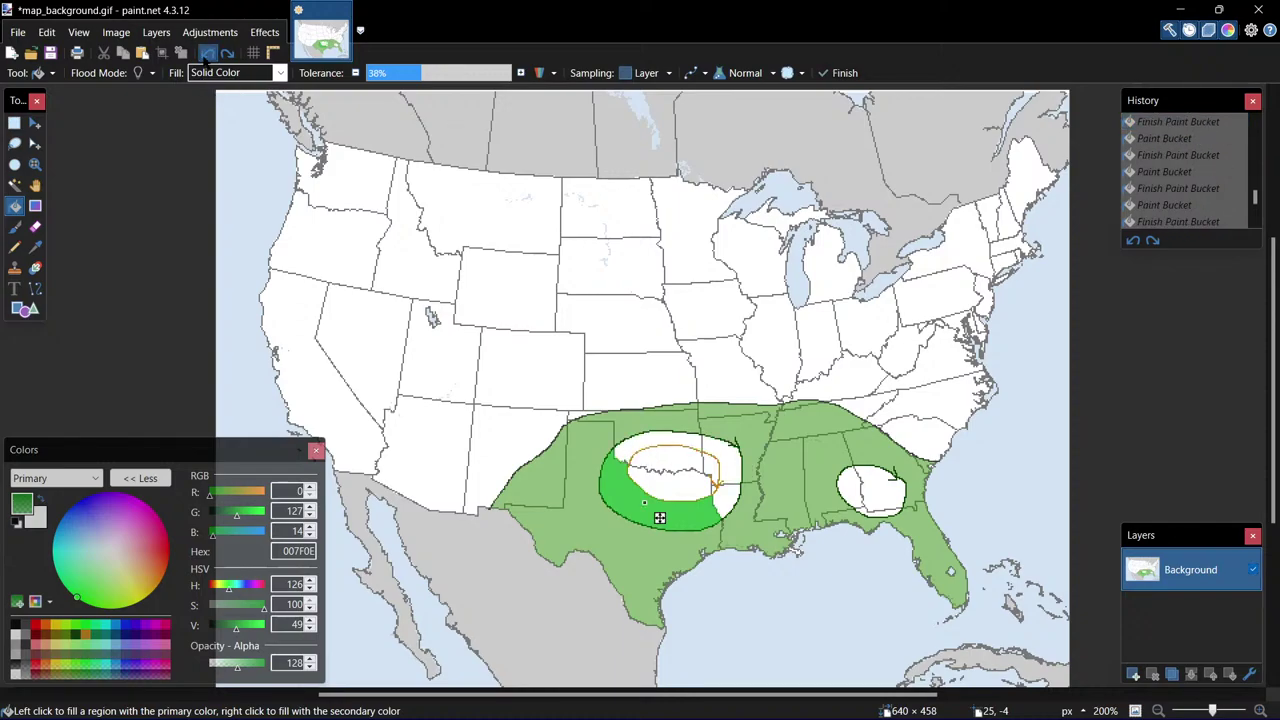
click(207, 53)
click(207, 53)
click(207, 53)
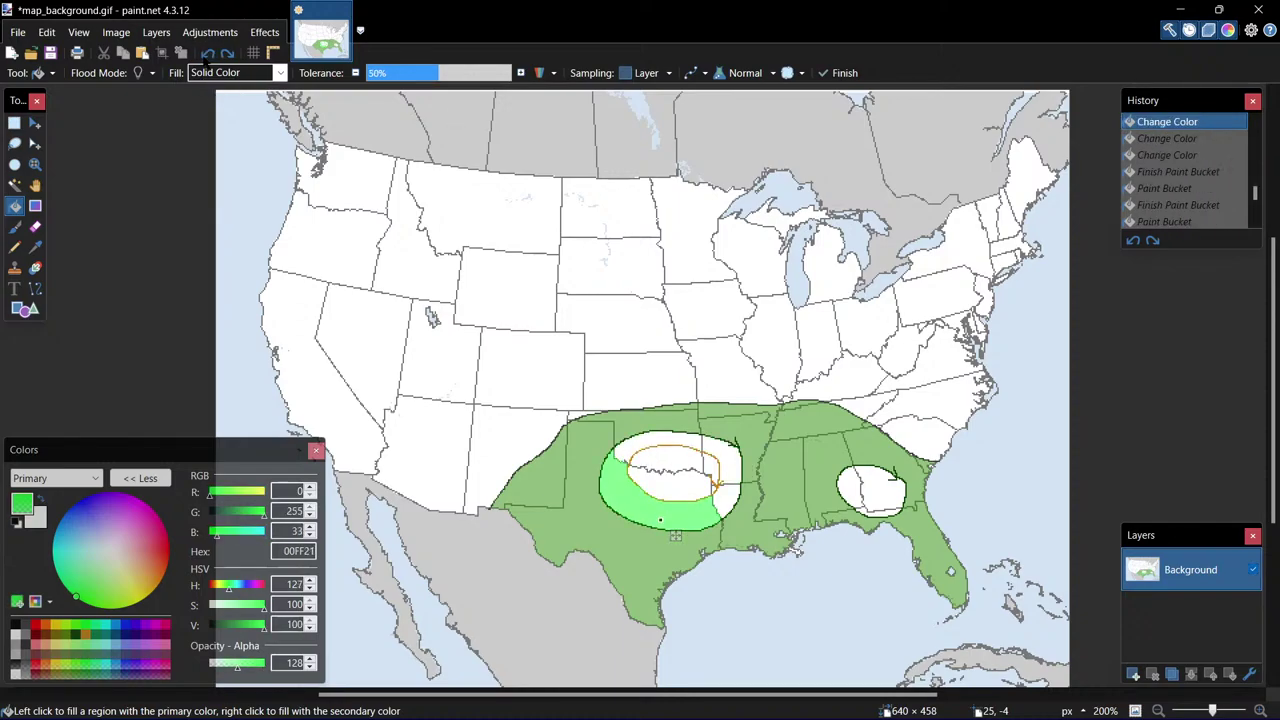
click(227, 53)
click(228, 54)
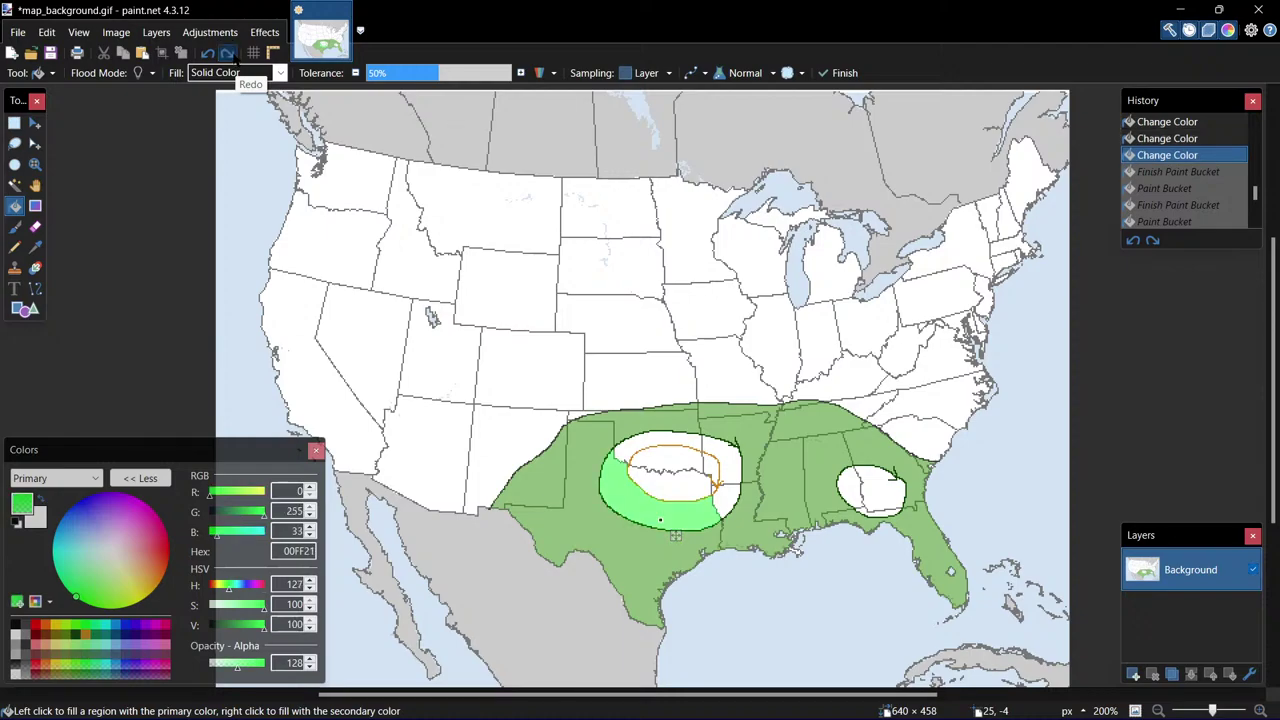
Fill the remaining ring sections between the ovals and the whole southeastern oval with bright green 00FF21 at opacity 128.
click(688, 434)
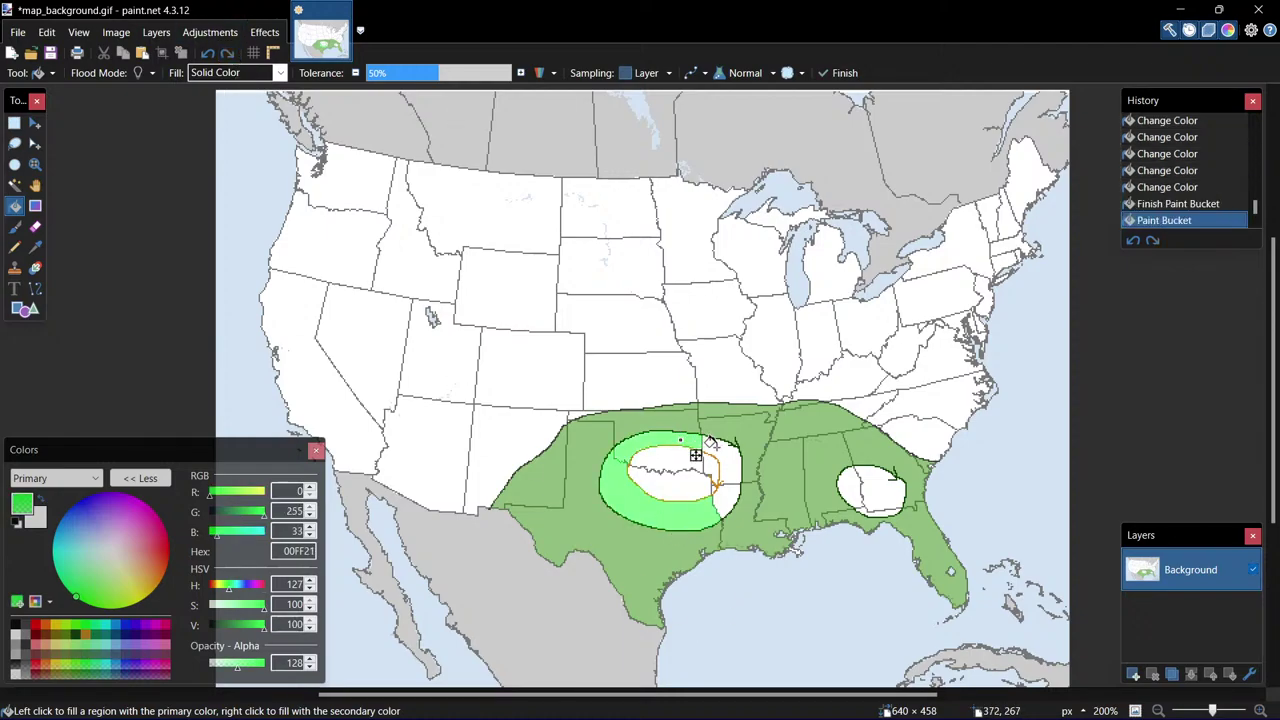
click(722, 455)
click(714, 488)
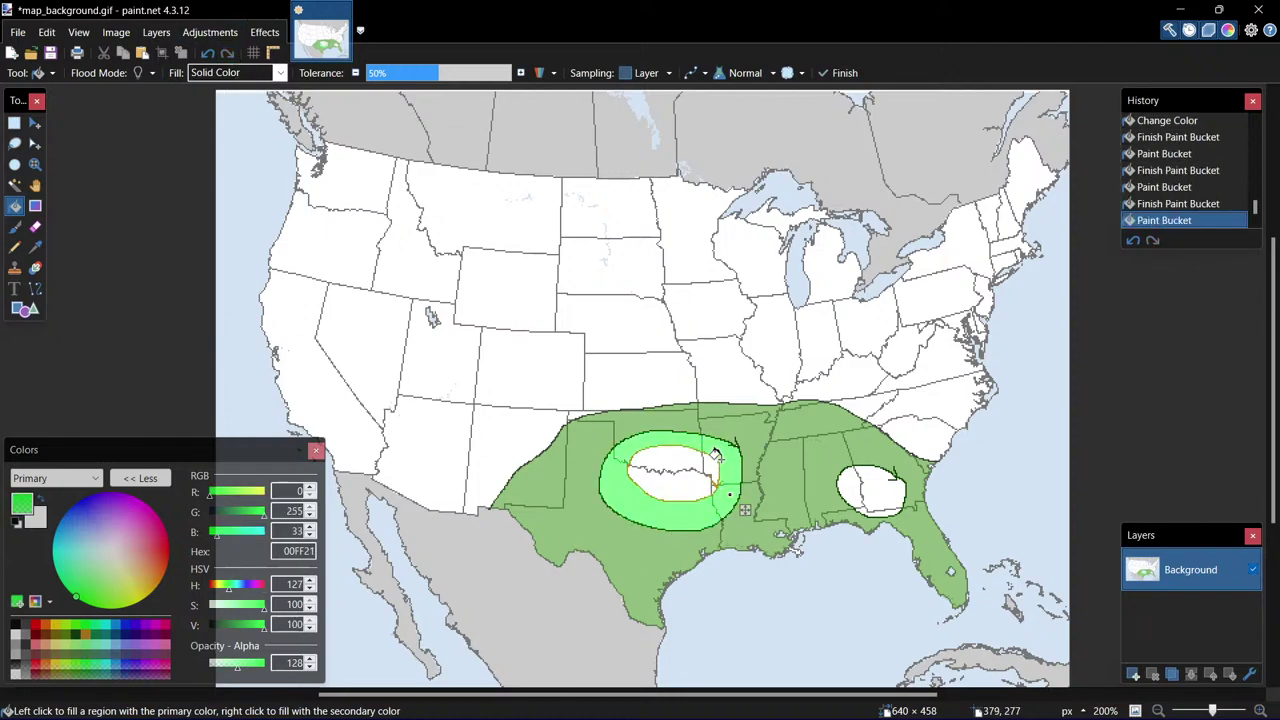
click(717, 455)
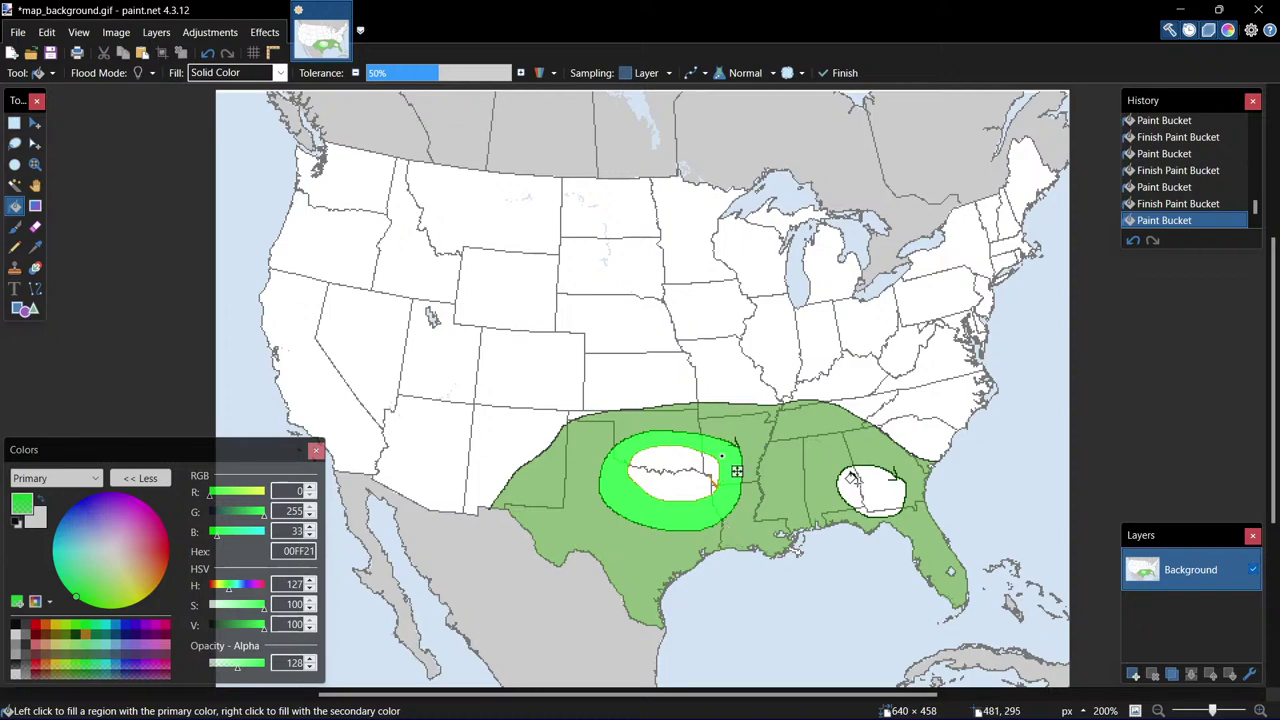
click(865, 500)
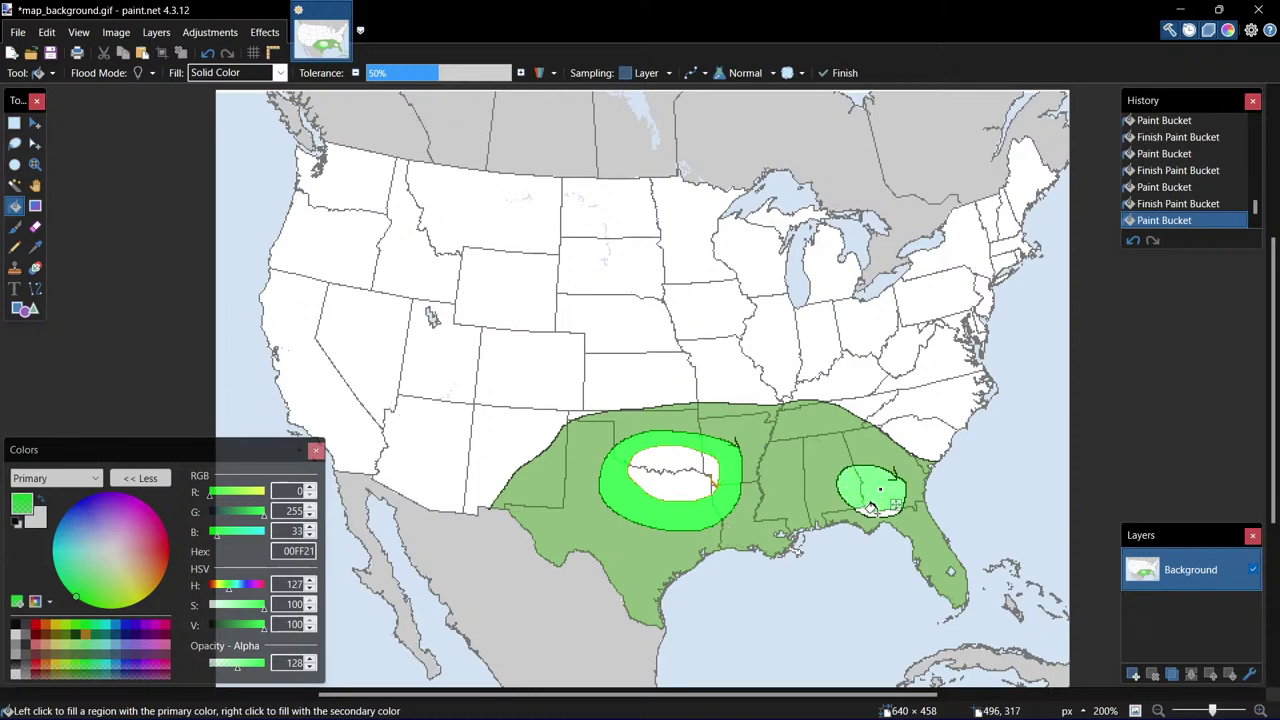
click(881, 501)
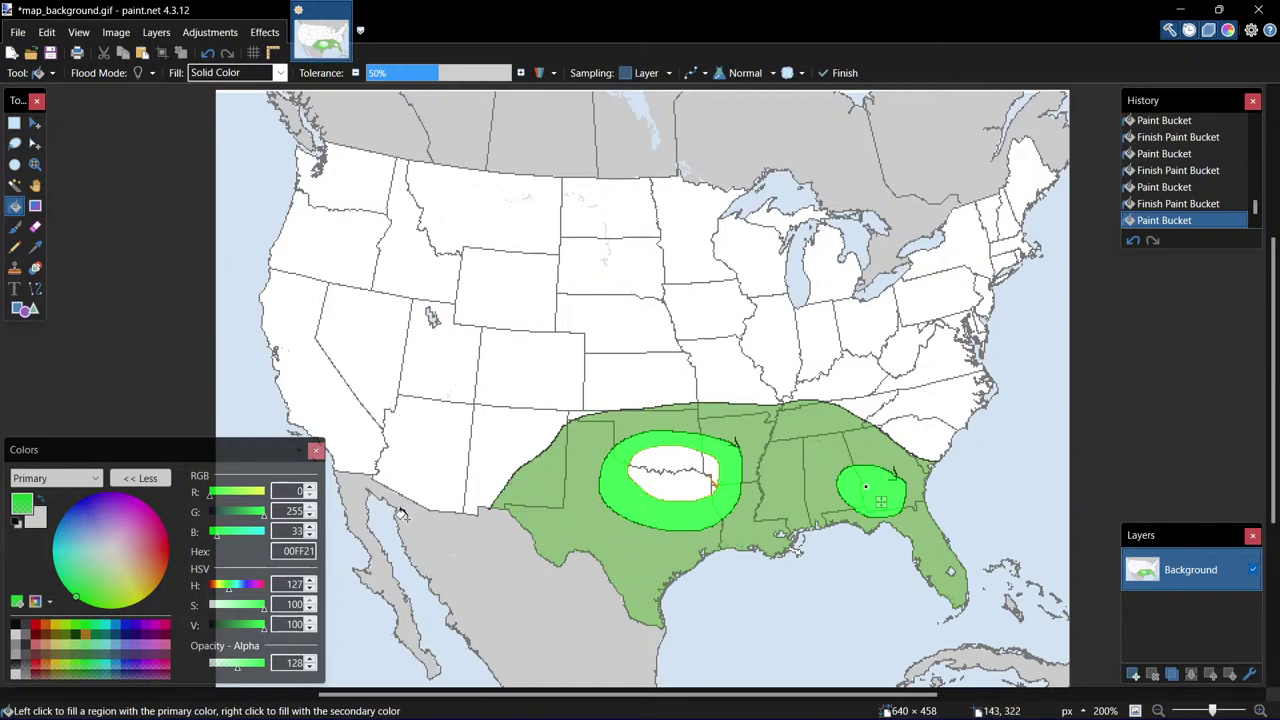
Try recoloring the southeastern oval in orange CB8717 and yellow FFD800 at opacity 128, and undo both colors.
click(86, 634)
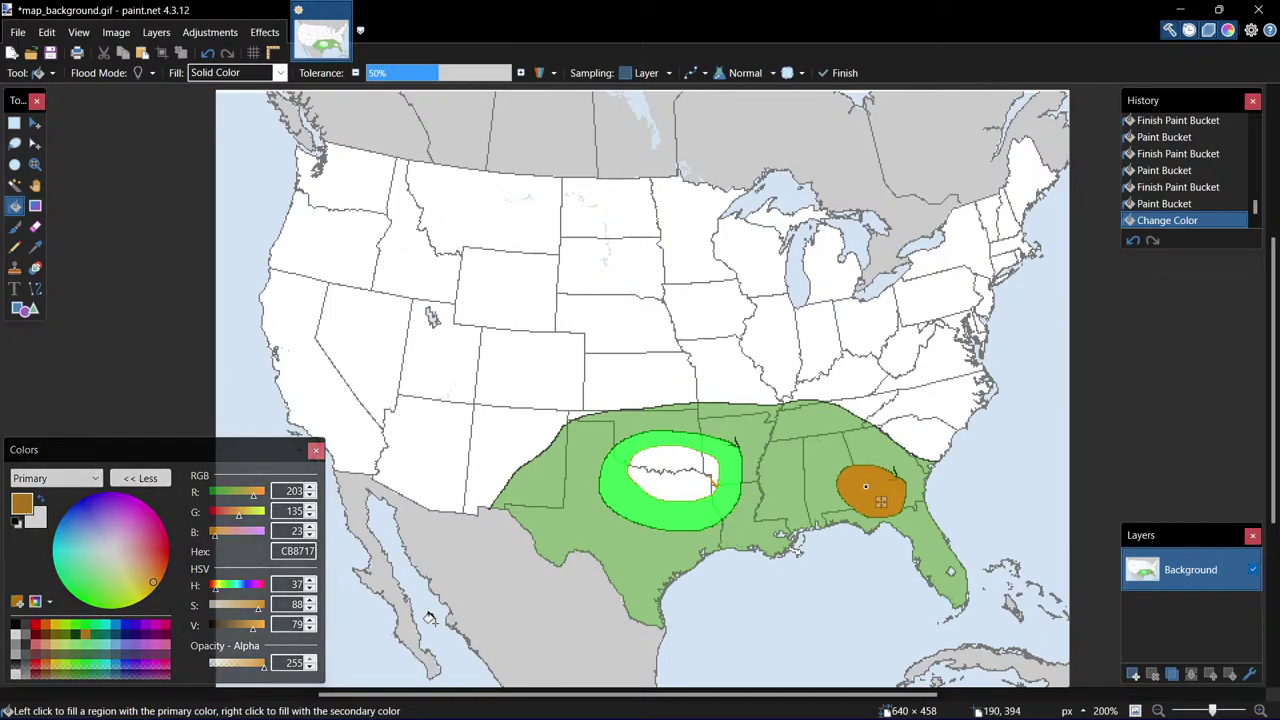
click(55, 664)
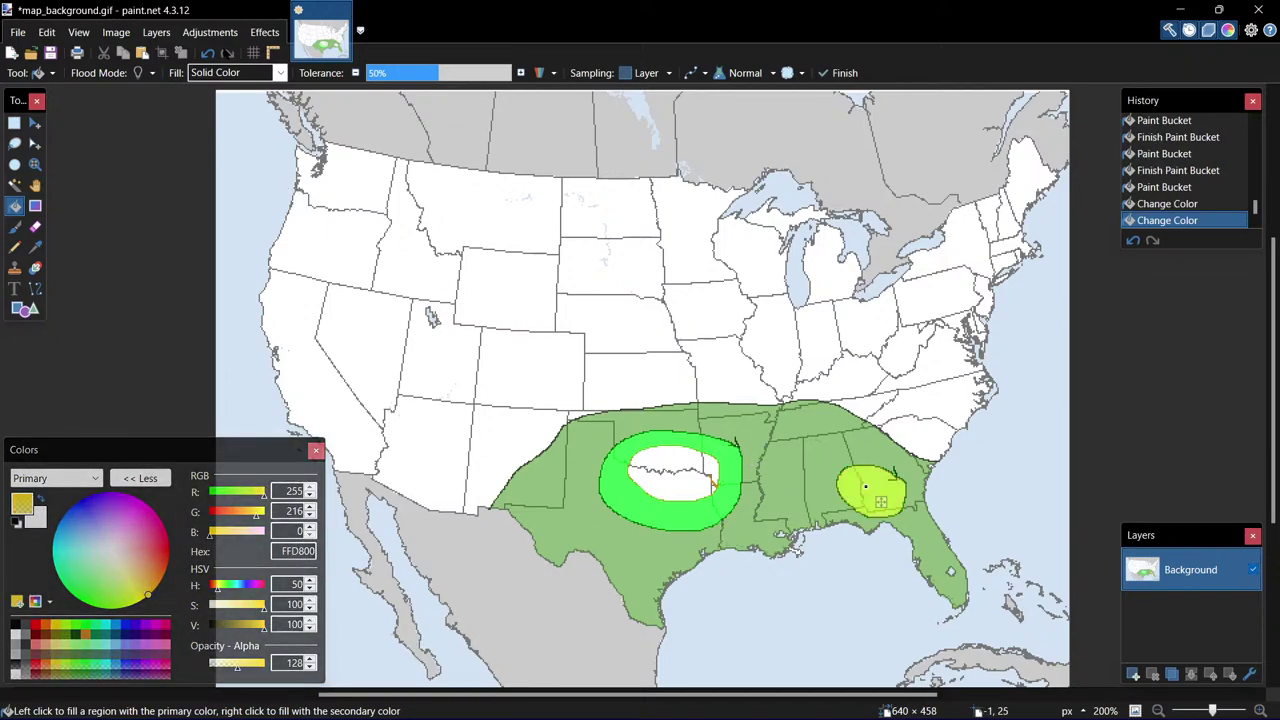
click(207, 53)
click(207, 53)
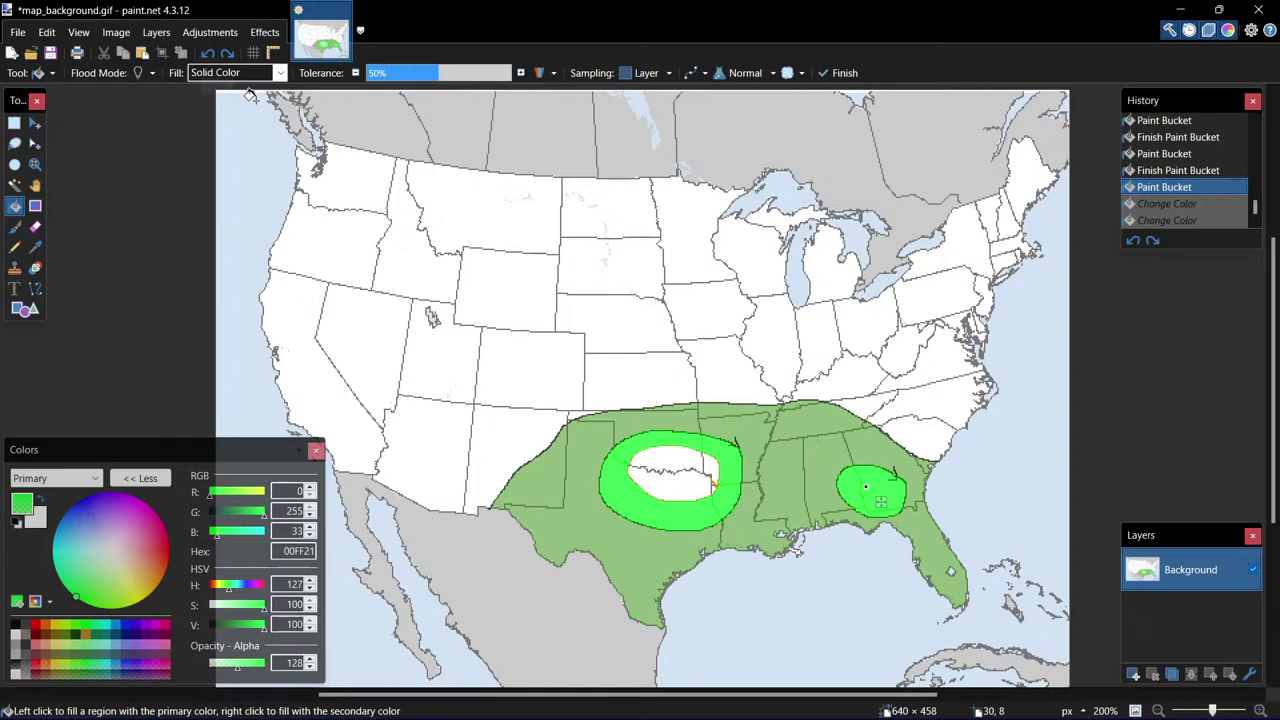
Fill the Oklahoma section of the inner western oval with yellow F6FF00 at opacity 200.
key(Return)
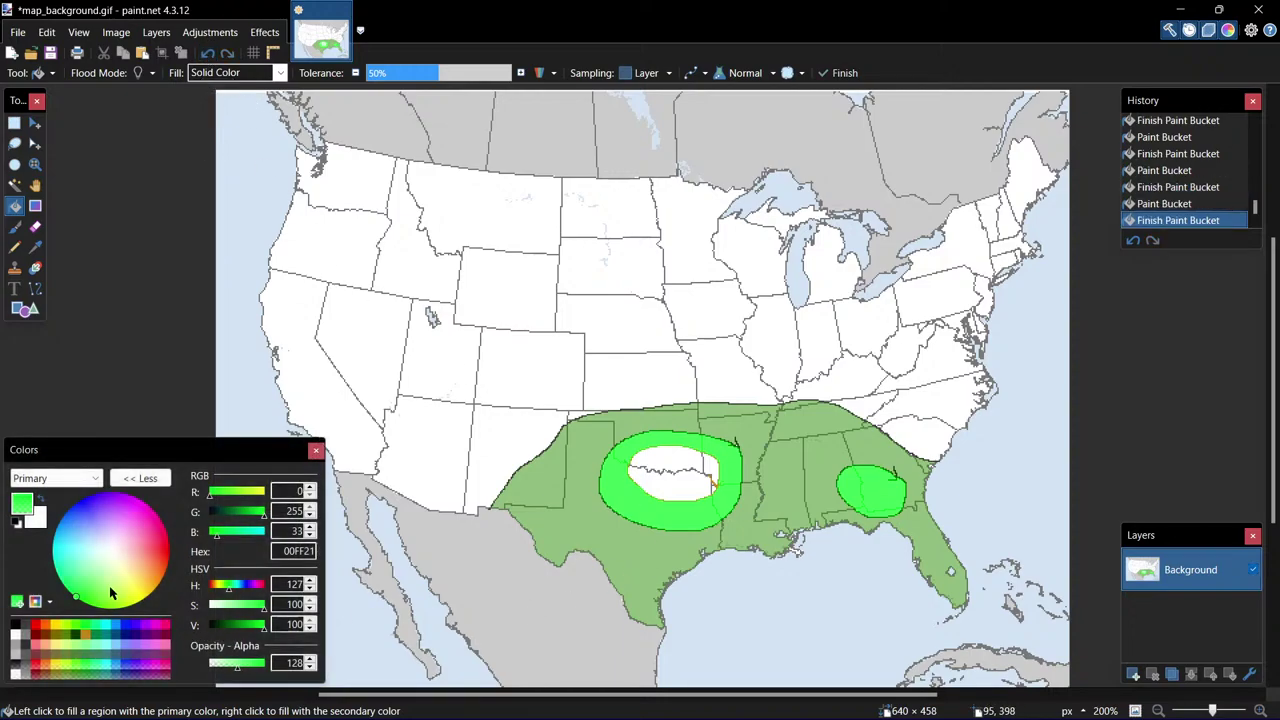
click(84, 636)
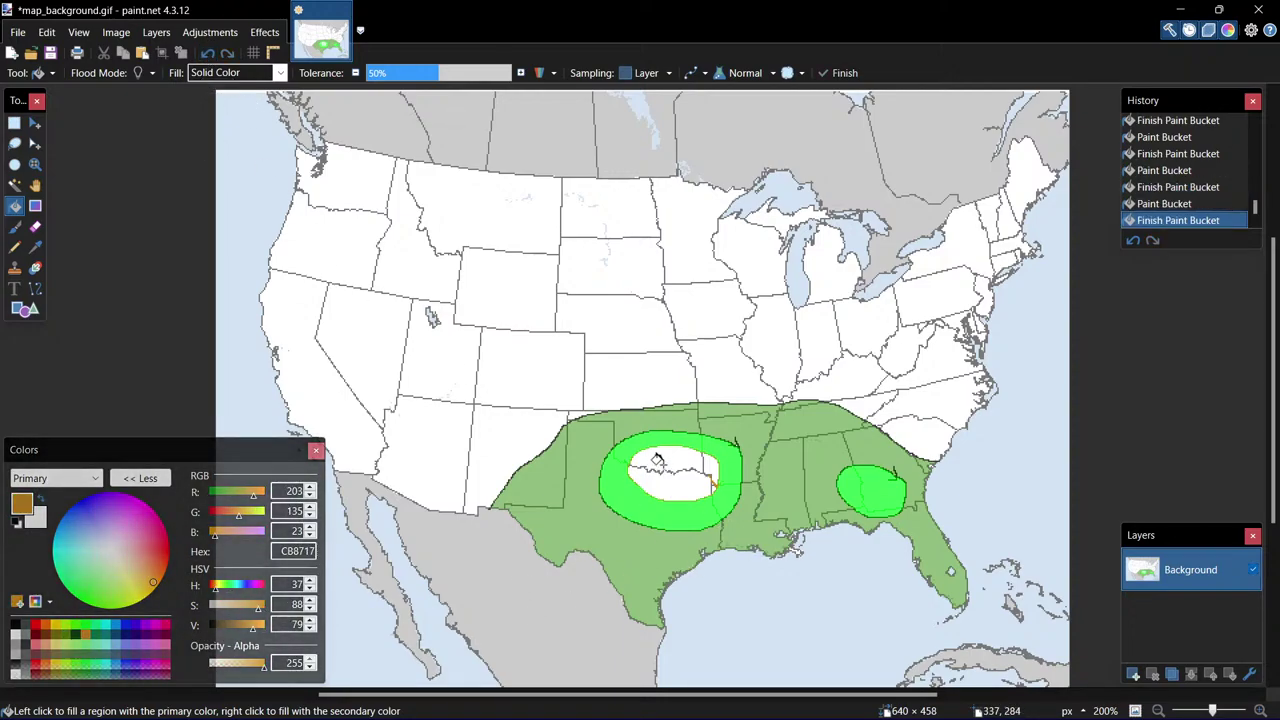
click(659, 459)
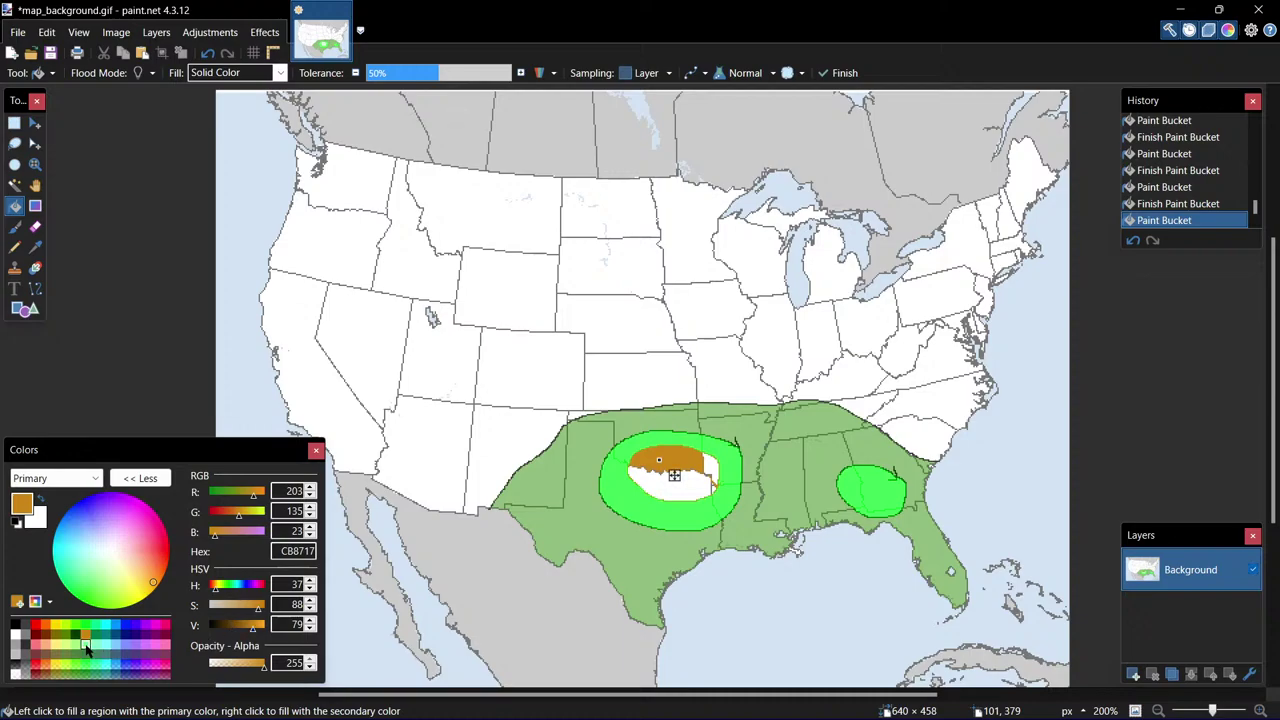
click(56, 624)
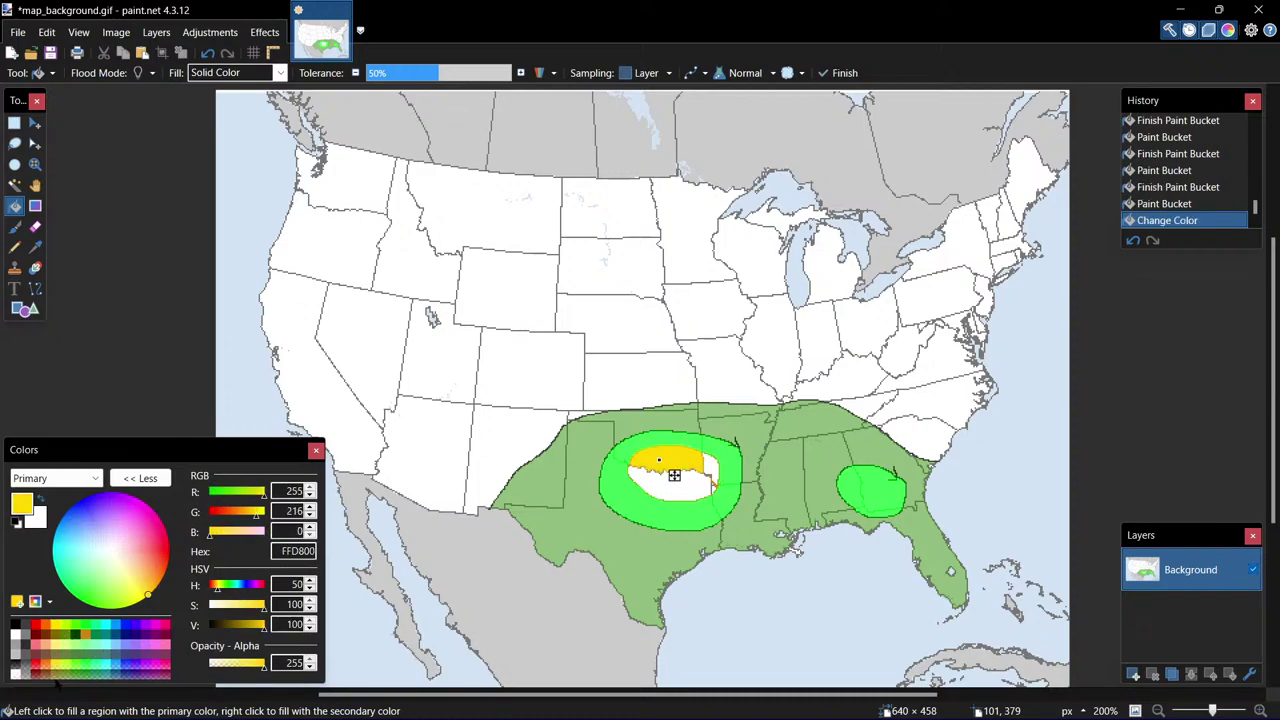
click(65, 667)
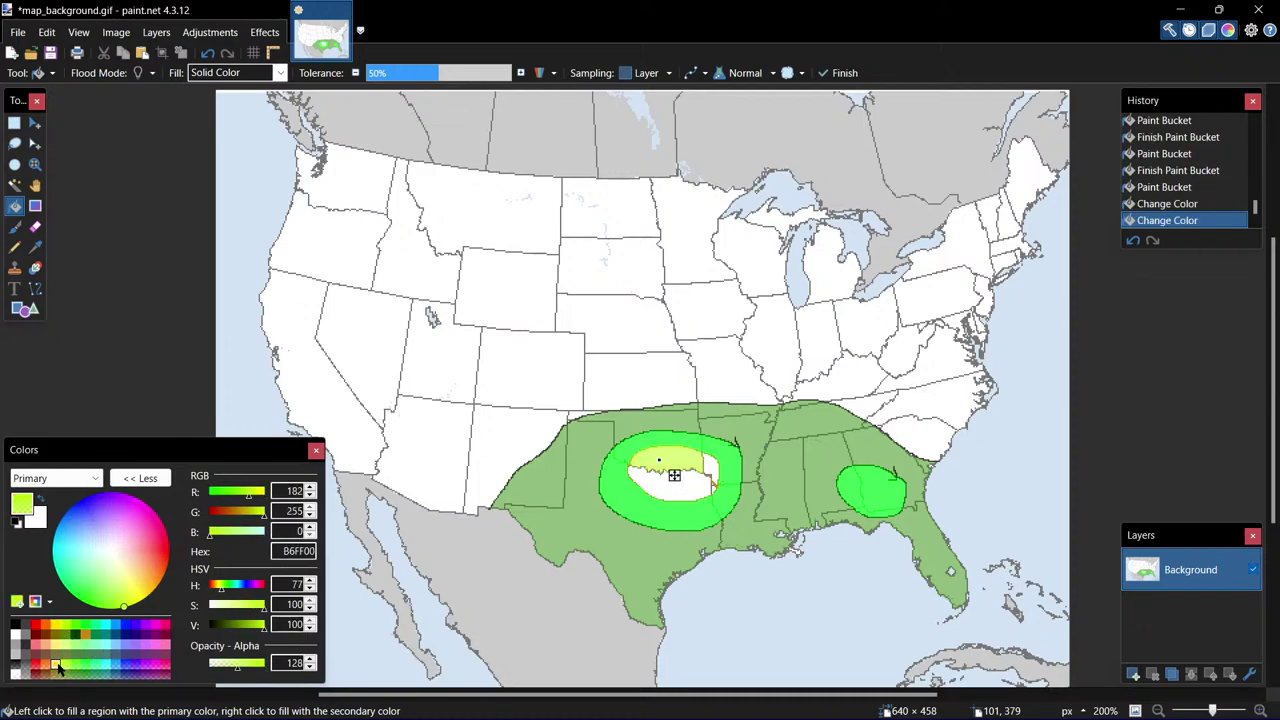
click(66, 666)
click(68, 666)
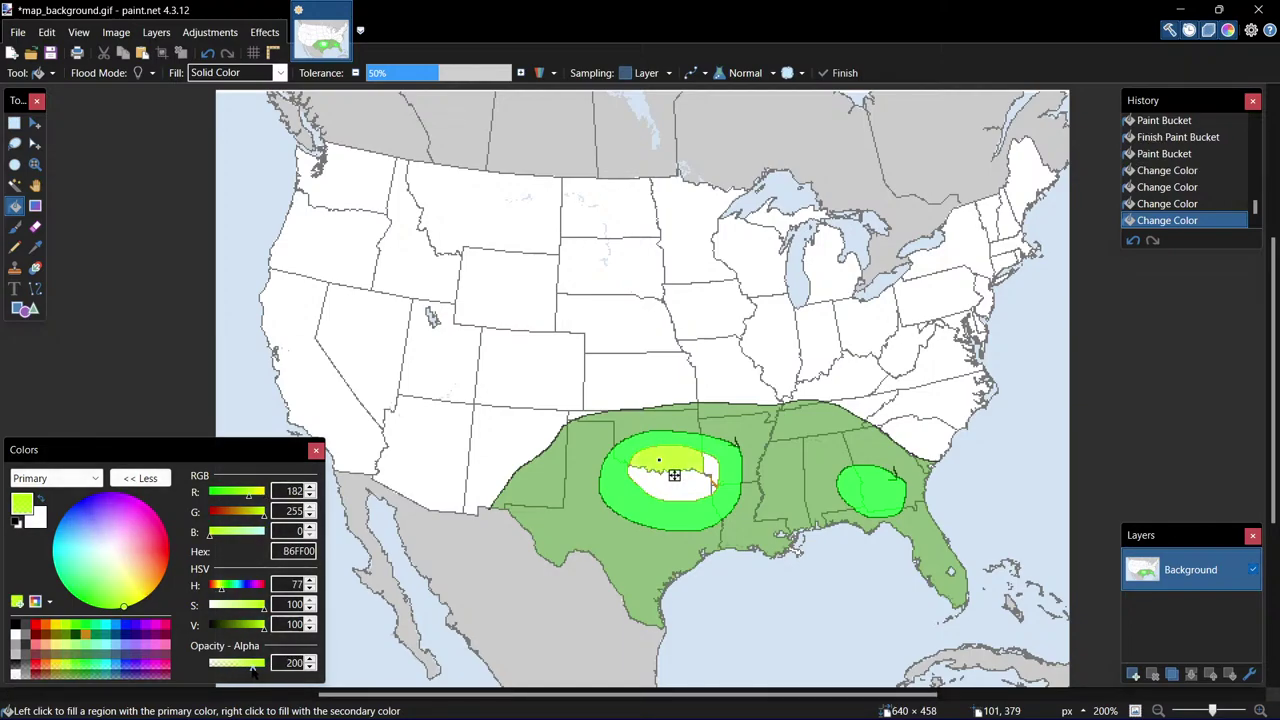
click(253, 671)
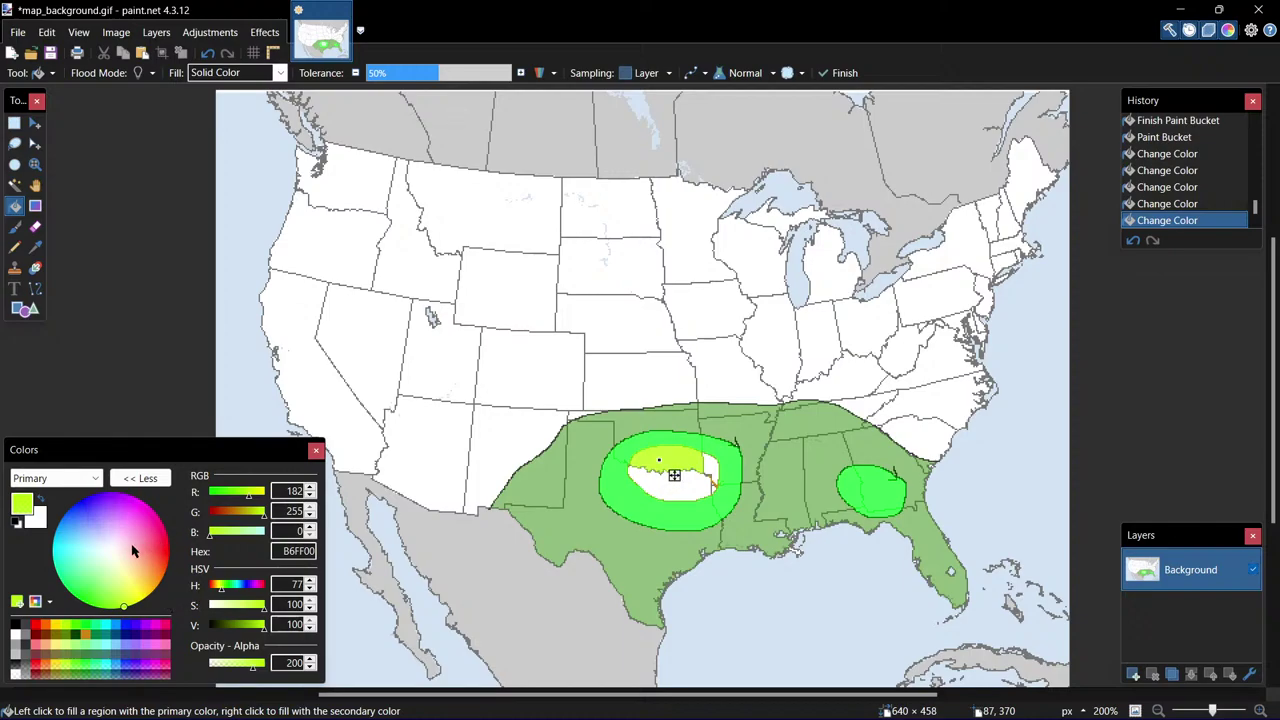
drag(248, 492, 262, 492)
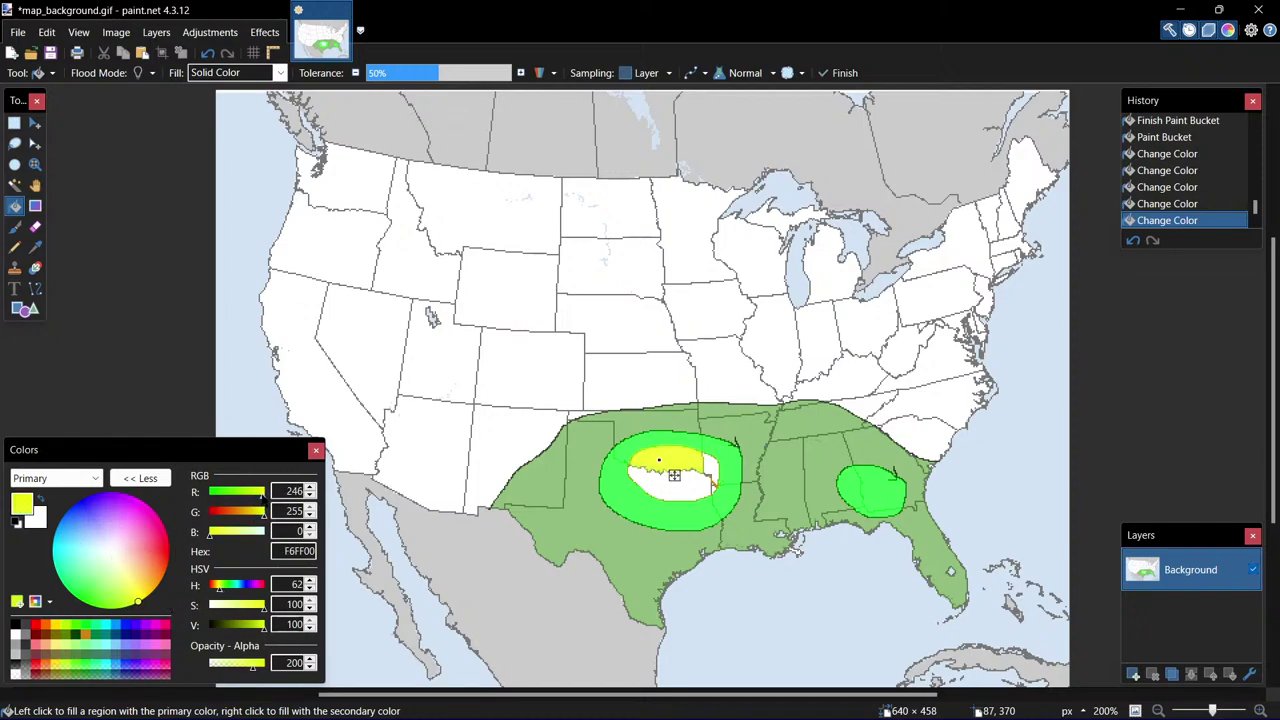
Fill the remaining eastern and Texas sections of the inner western oval with the same yellow.
click(706, 466)
click(686, 482)
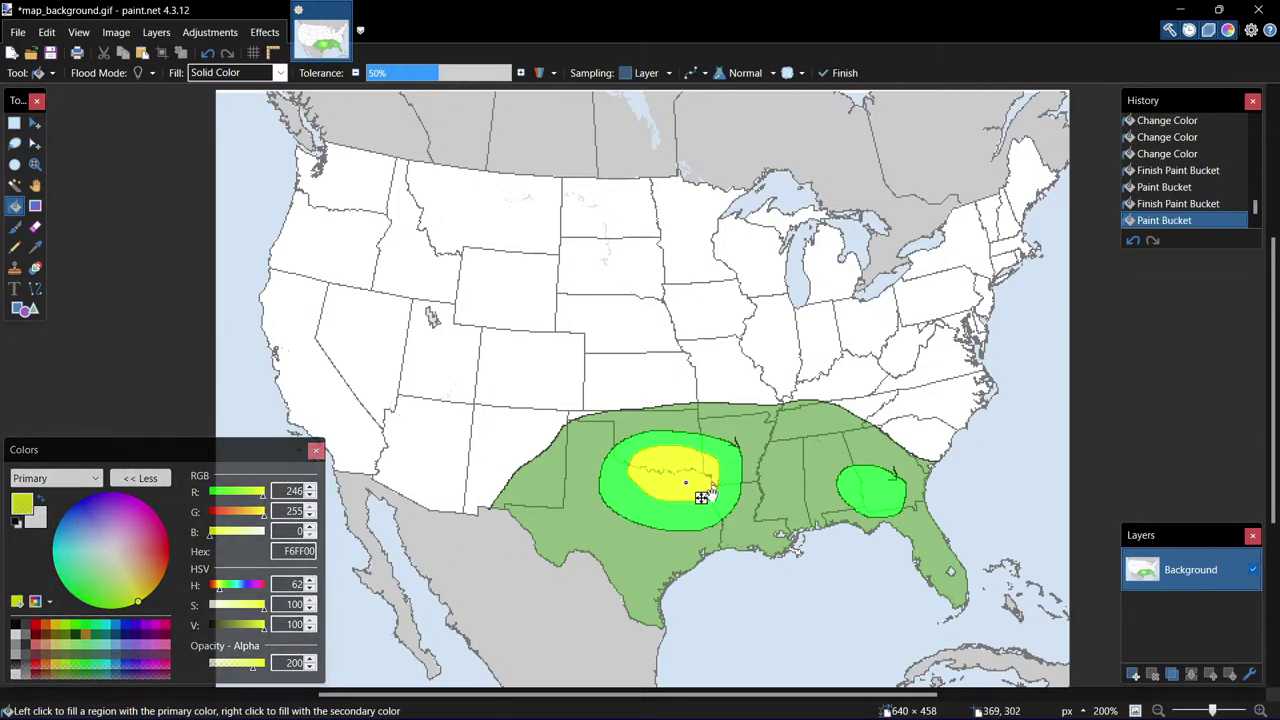
click(705, 479)
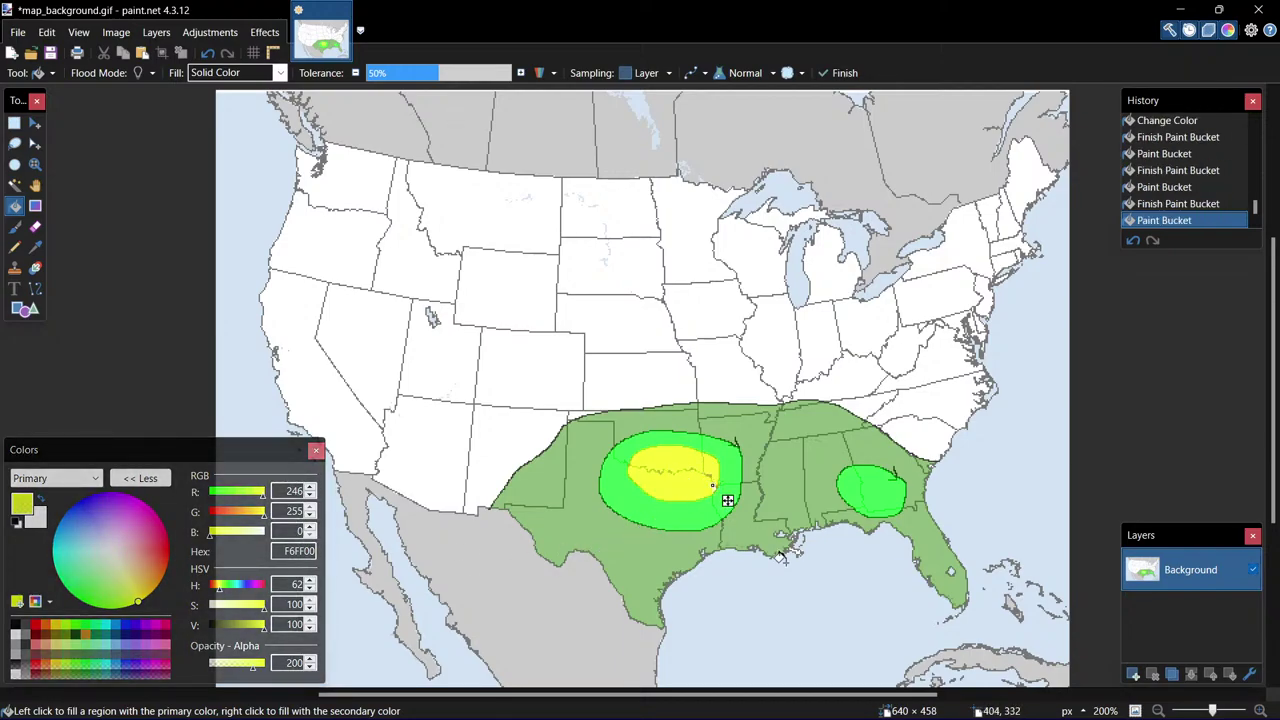
key(Return)
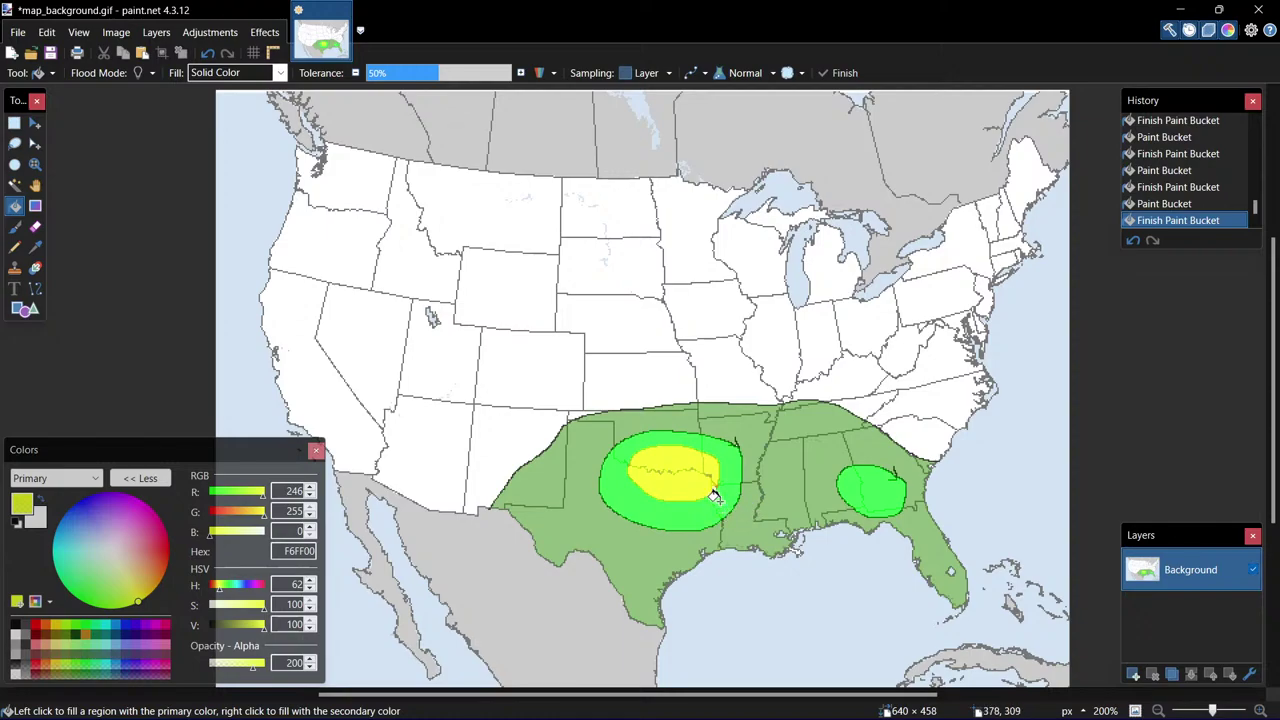
Fill the gap at the inner oval's southeastern edge with orange CB8717 at opacity 255 and extend it with a short pencil stroke.
scroll(714, 497, down, 2)
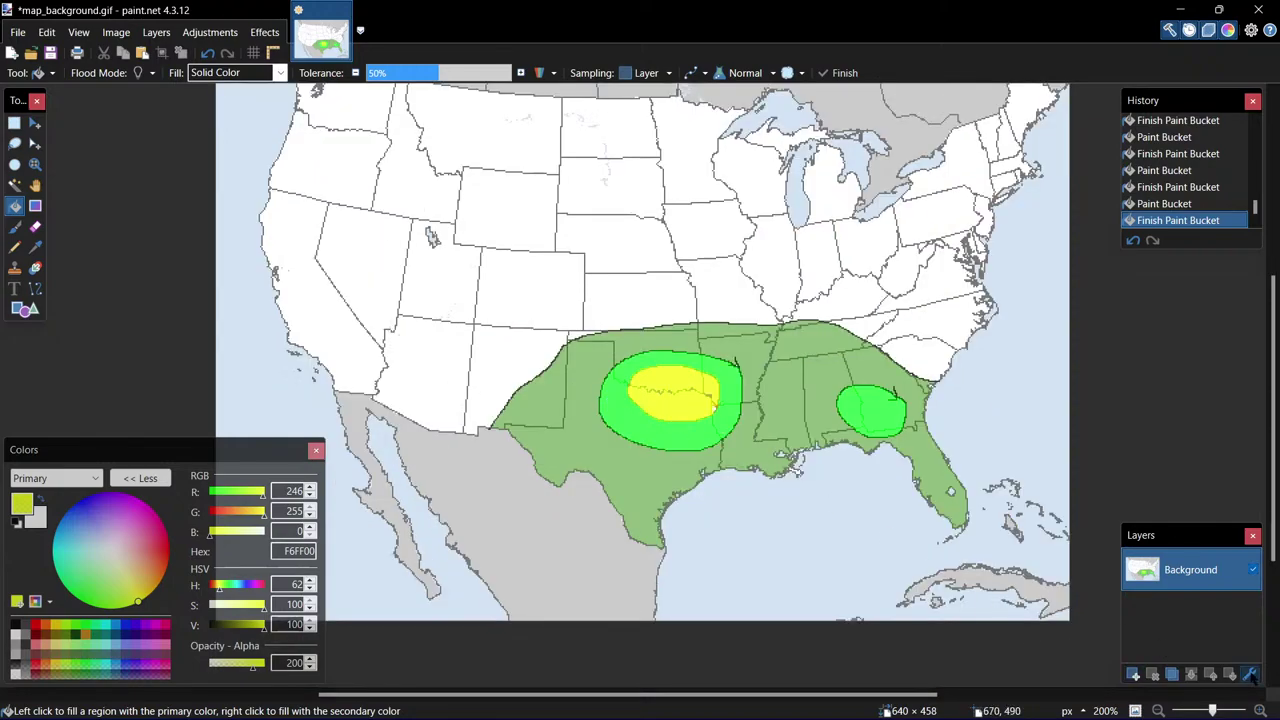
scroll(632, 384, up, 3)
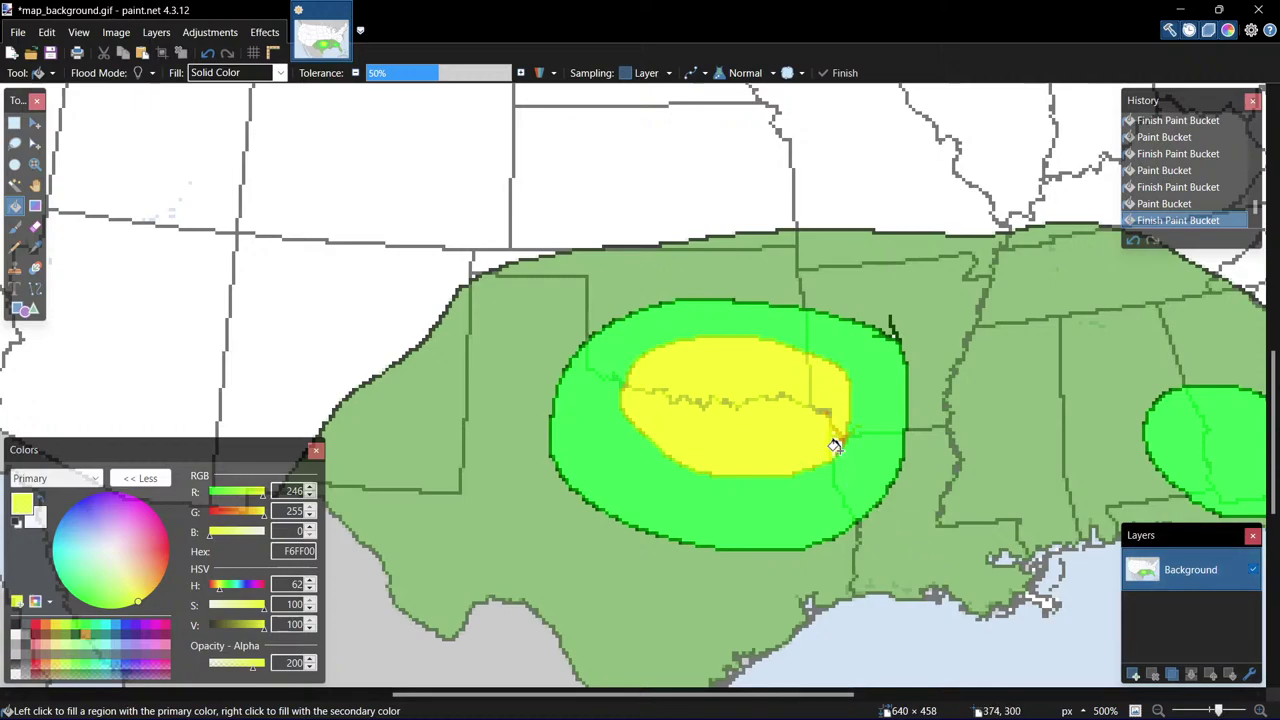
click(836, 443)
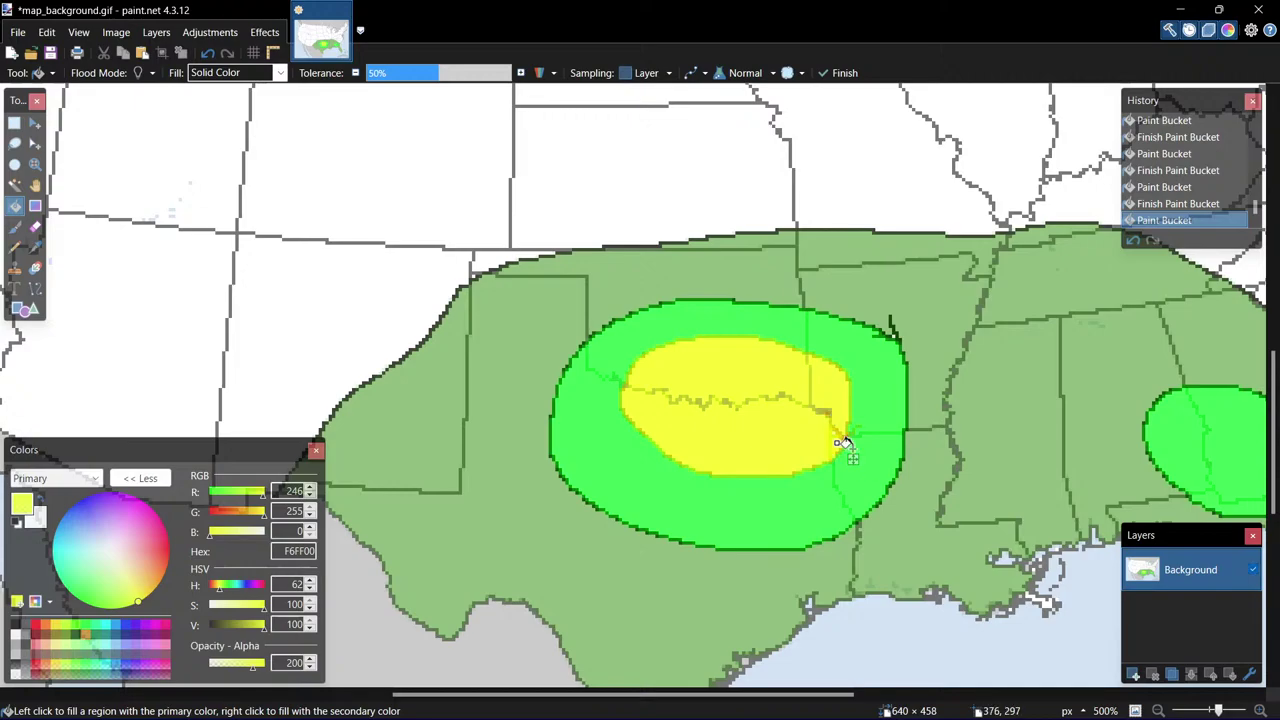
click(84, 636)
click(14, 247)
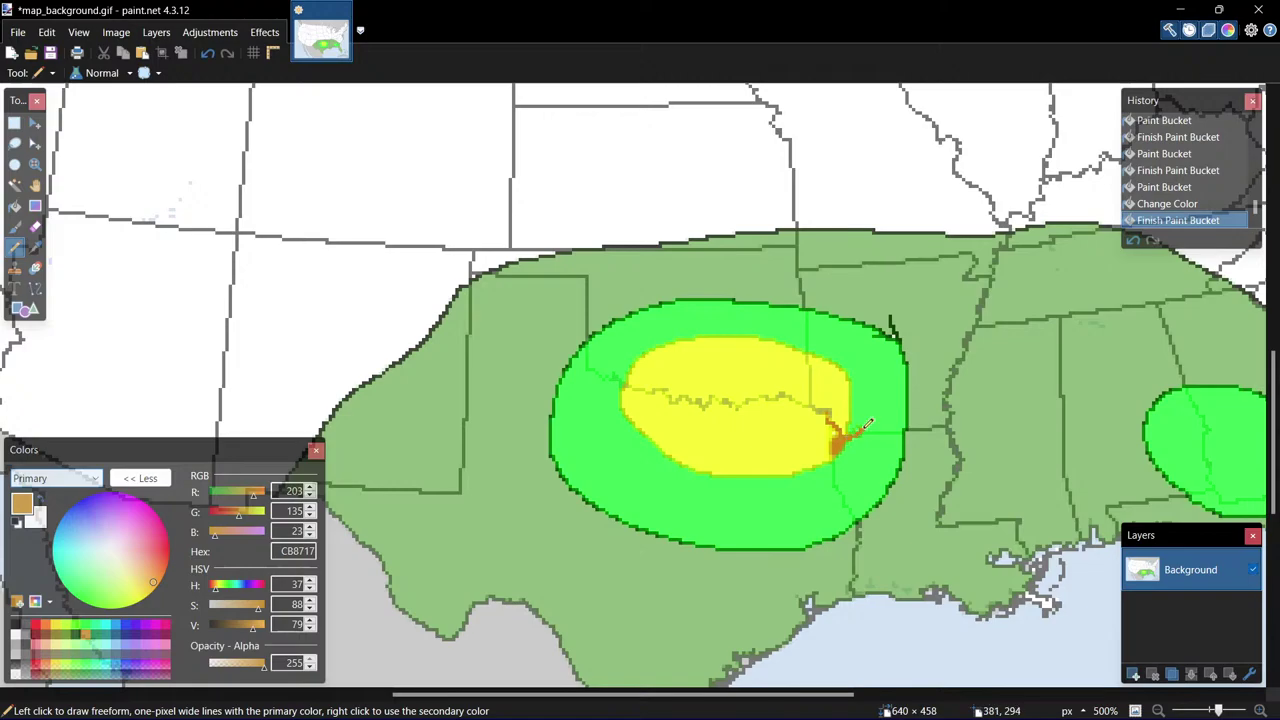
drag(862, 430, 866, 426)
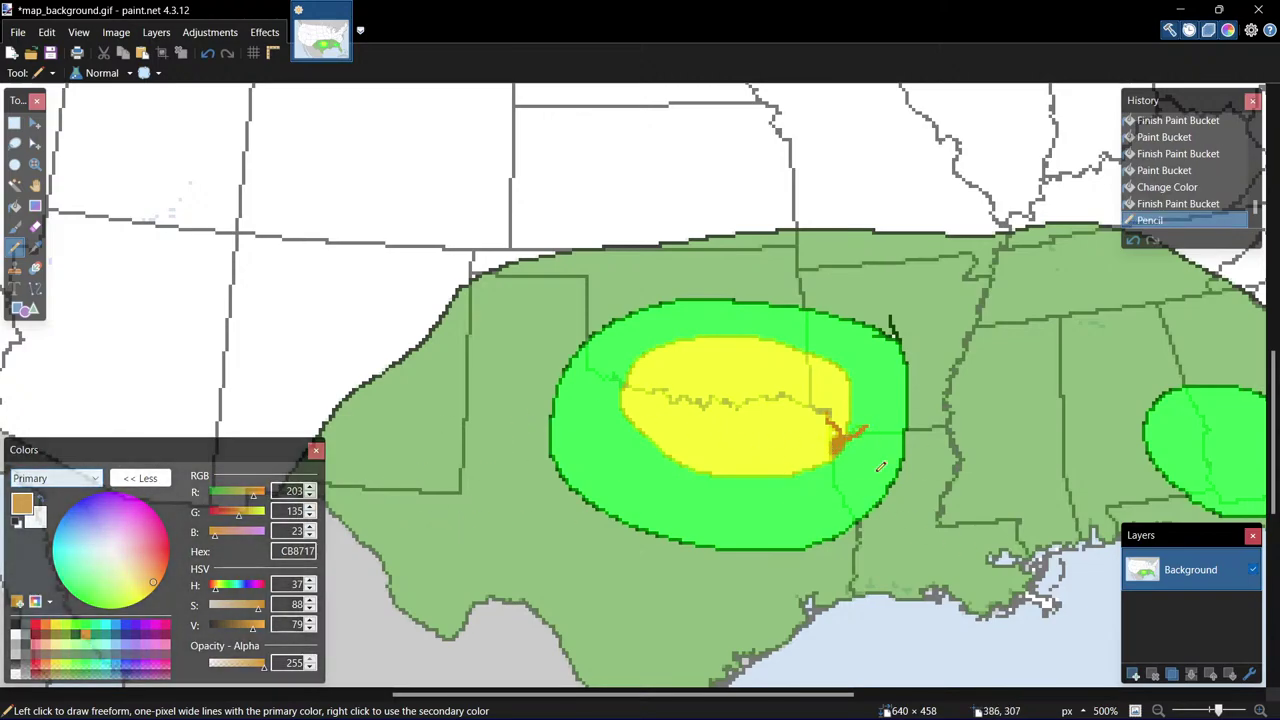
scroll(758, 443, down, 1)
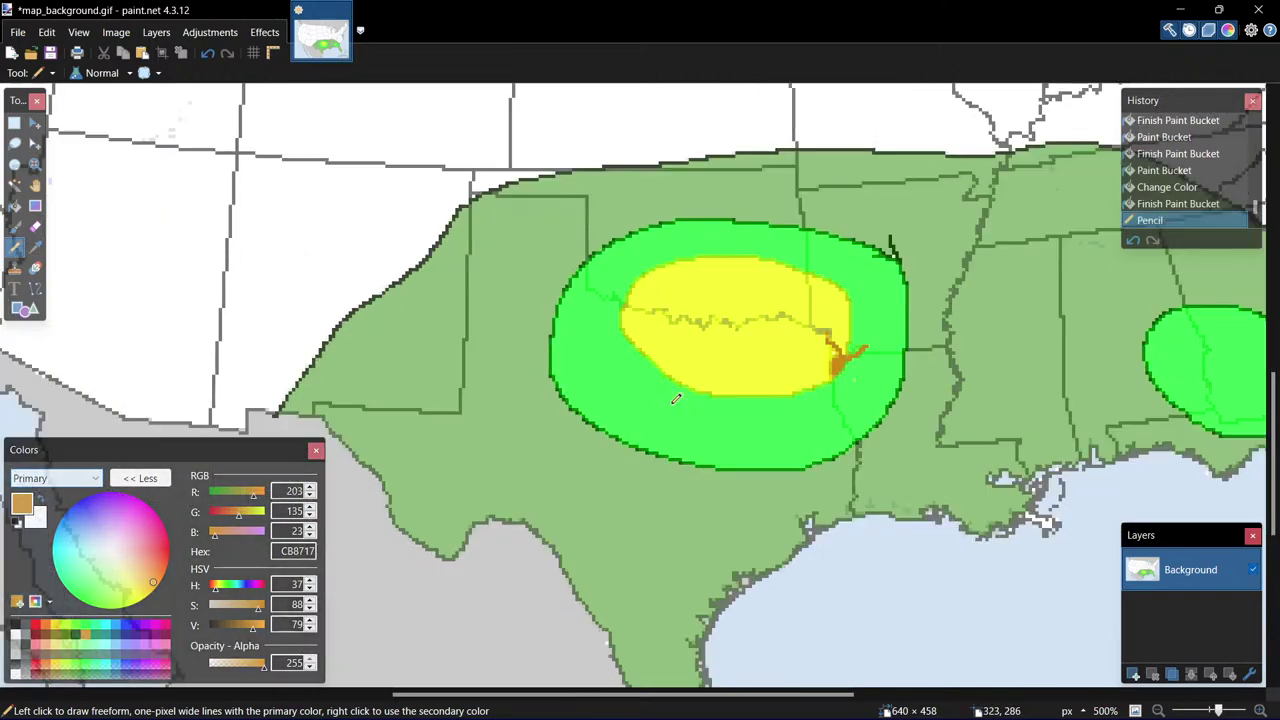
Try filling the outer risk area with bright green 00FF21 at opacity 128 and 50% tolerance, and undo the stray marks and fills.
click(85, 665)
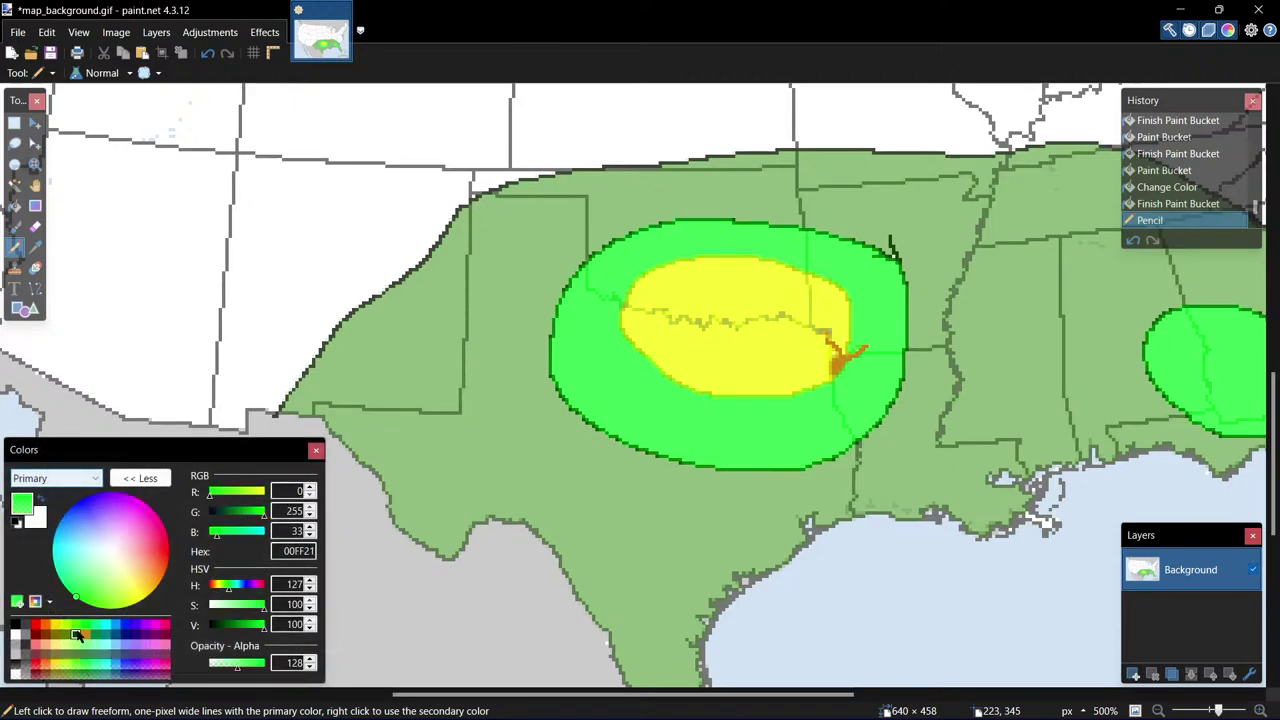
click(434, 443)
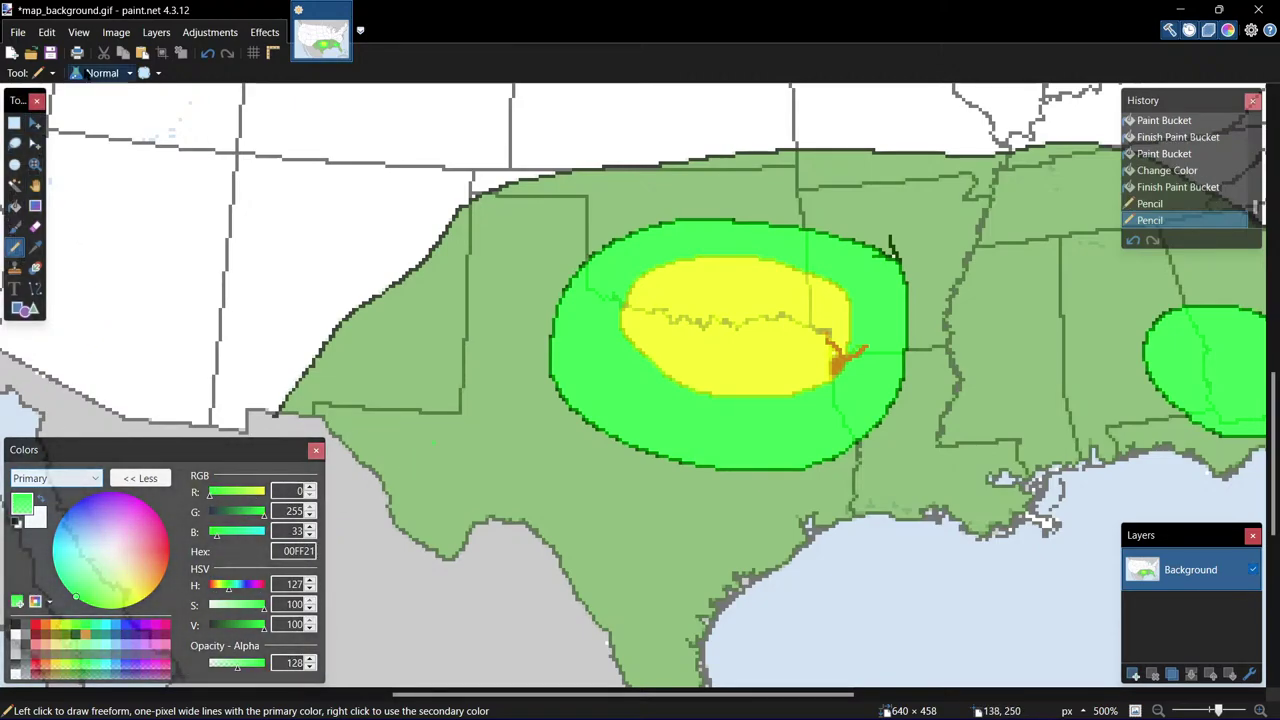
click(207, 53)
click(14, 205)
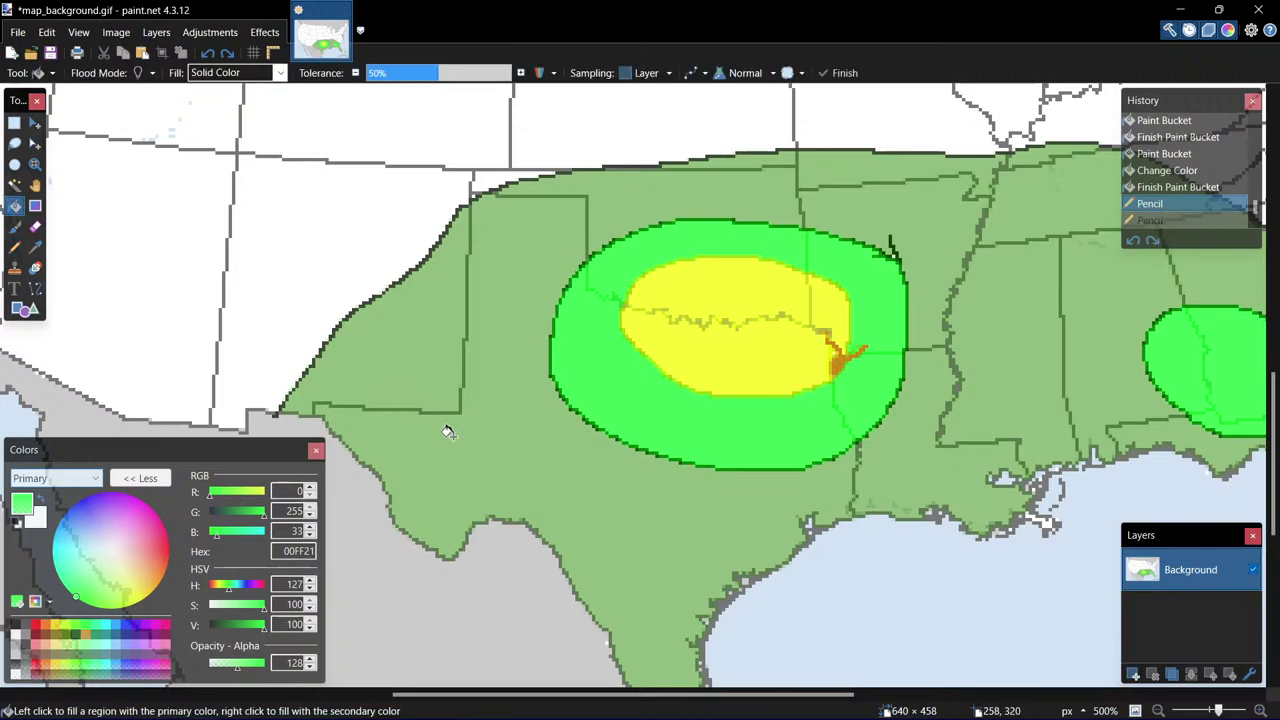
click(447, 432)
click(425, 91)
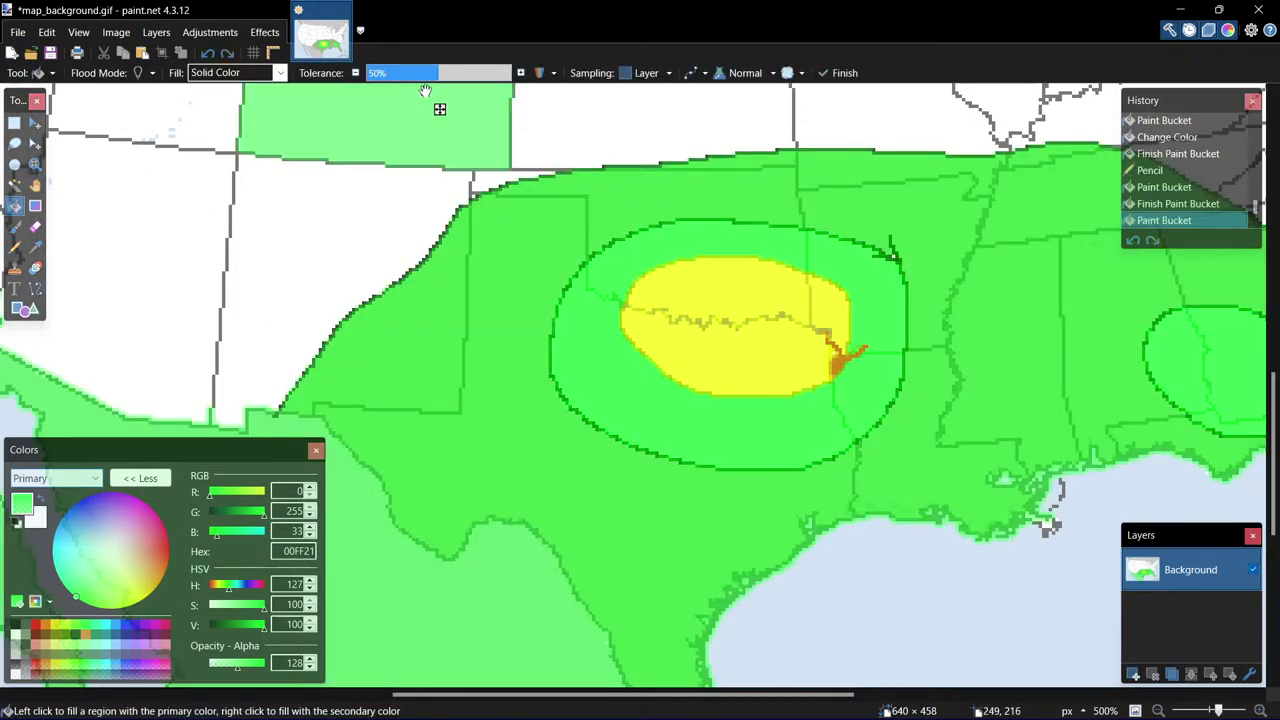
click(207, 53)
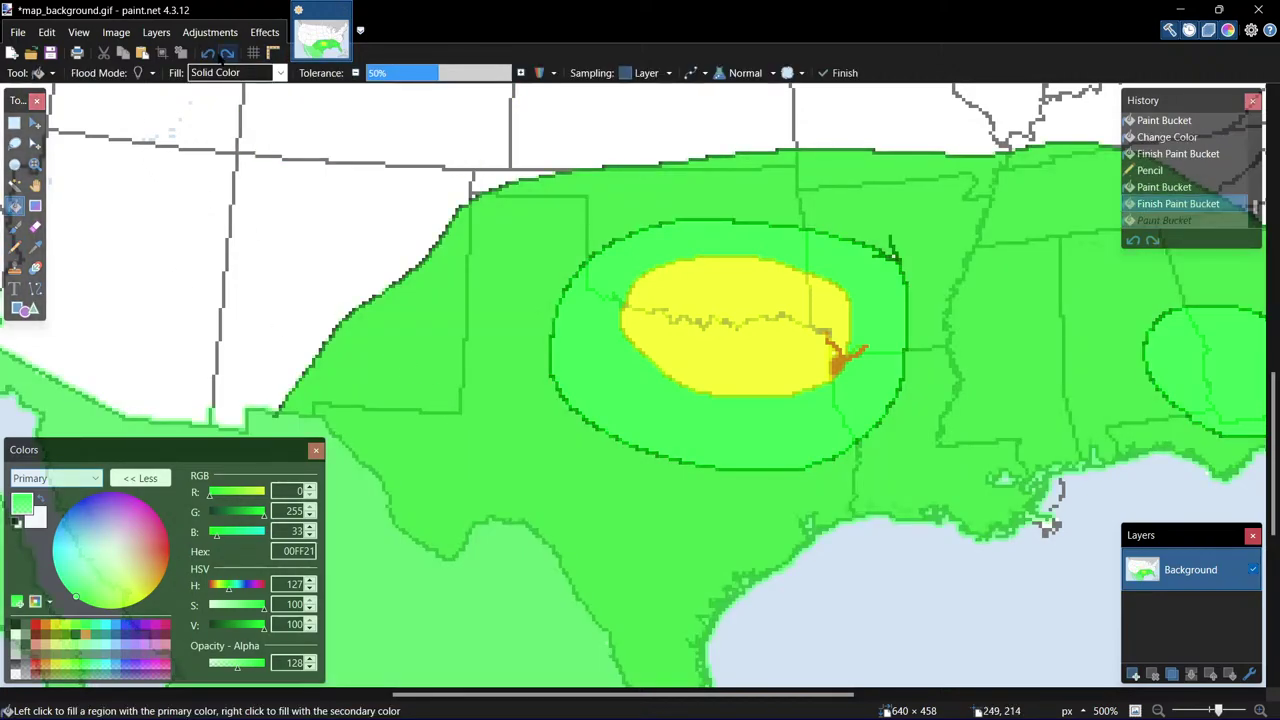
click(207, 53)
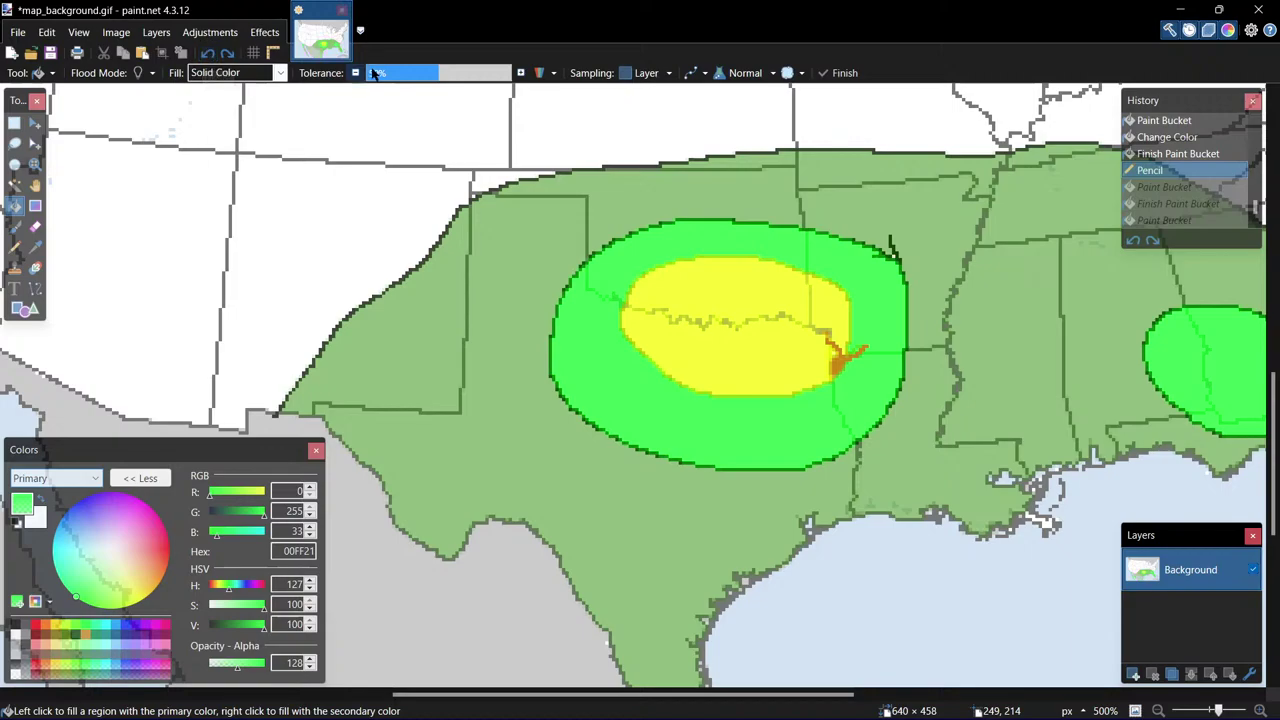
Set the fill tolerance to 25% and try bright green 00FF21 on the outer area's New Mexico and Texas sections, undoing the Texas fill.
click(404, 72)
click(436, 335)
click(513, 276)
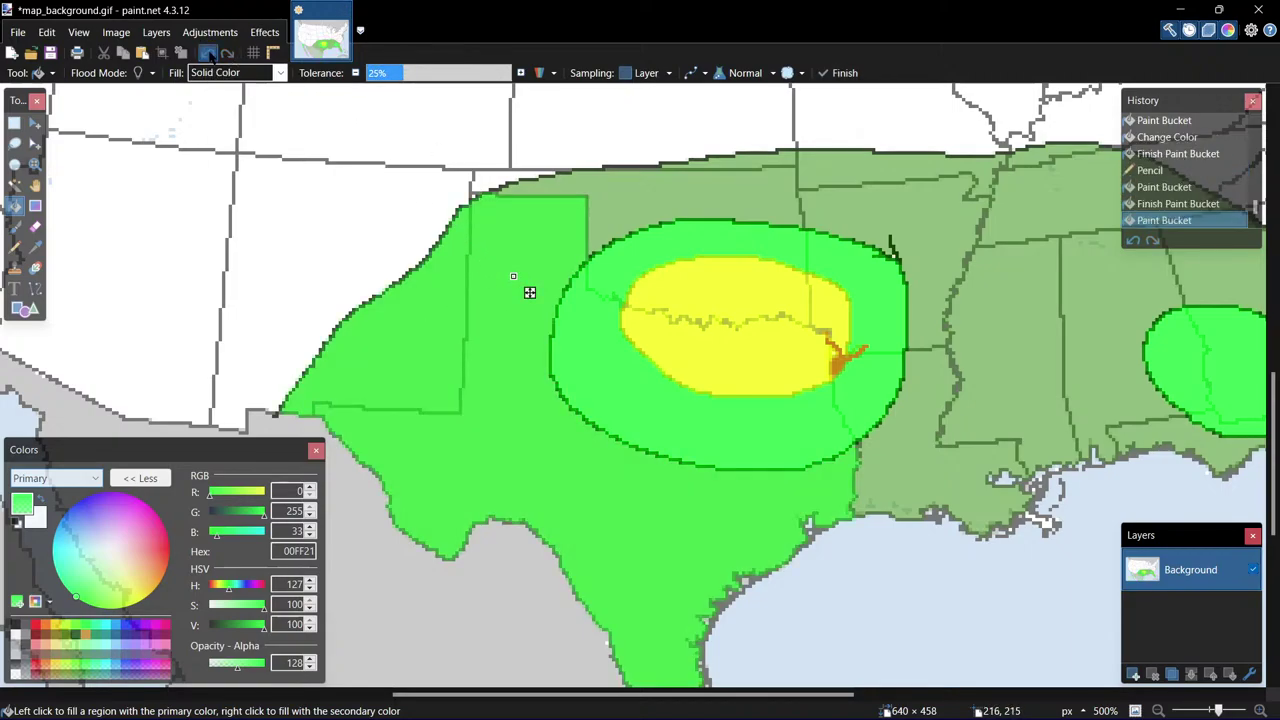
click(208, 53)
Try dark green 267F00 at opacity 128 on the outer area's New Mexico and Texas sections, and undo these fills.
click(76, 673)
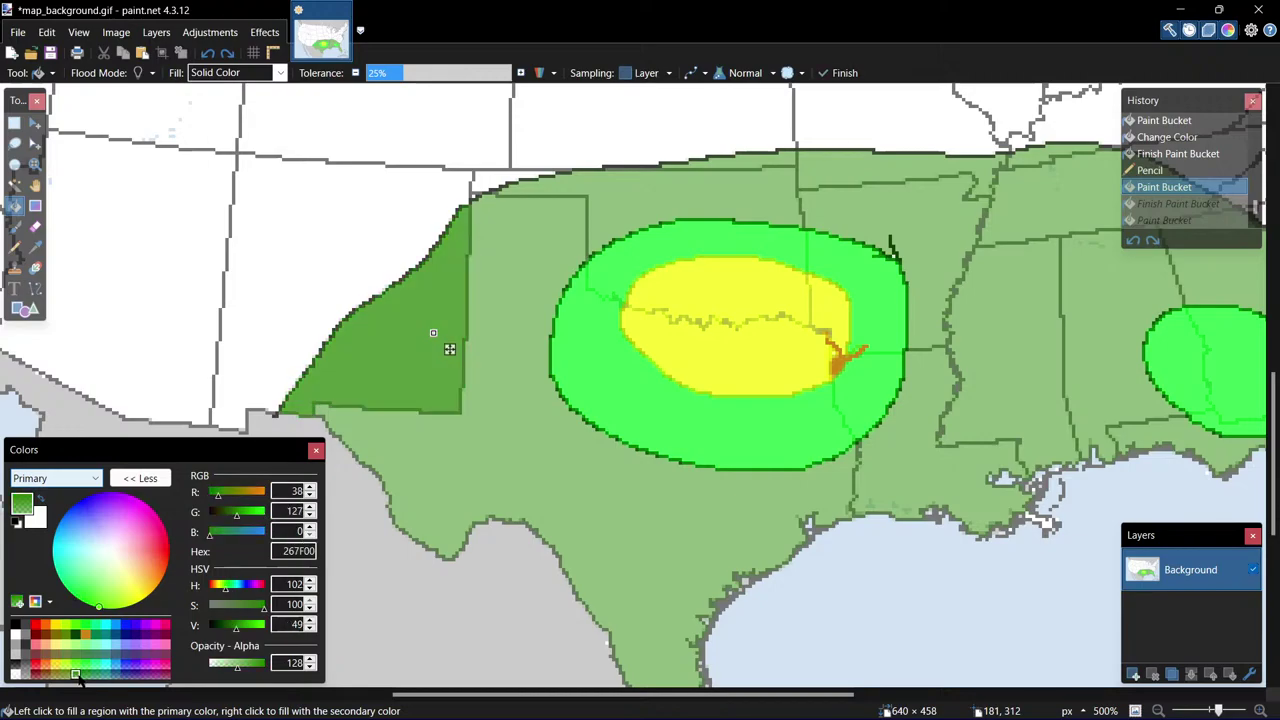
click(596, 503)
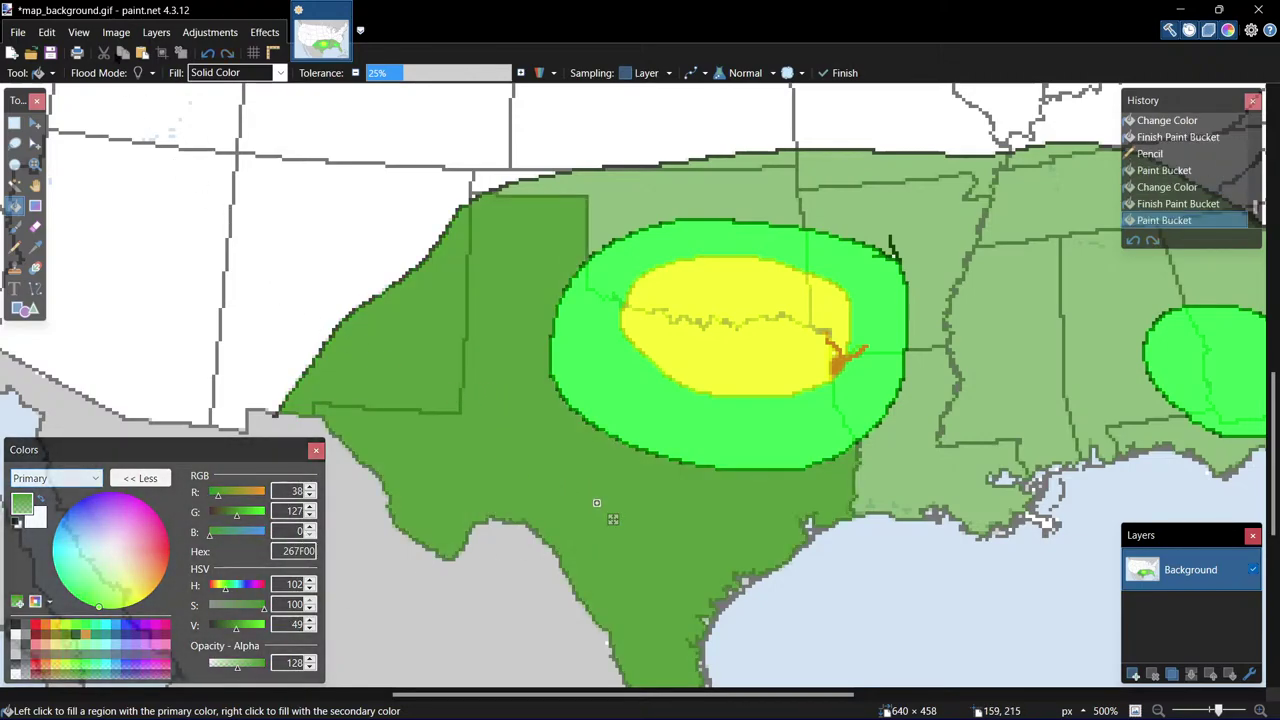
click(208, 53)
click(208, 53)
key(ctrl+z)
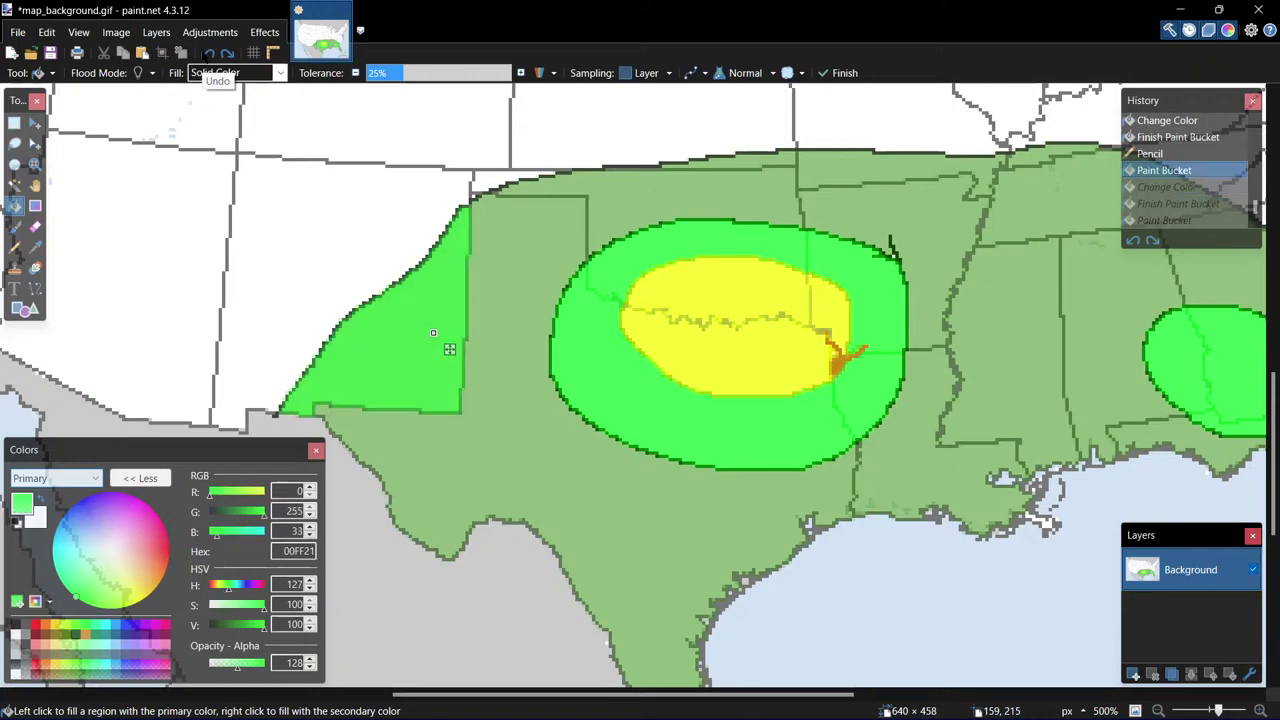
click(208, 53)
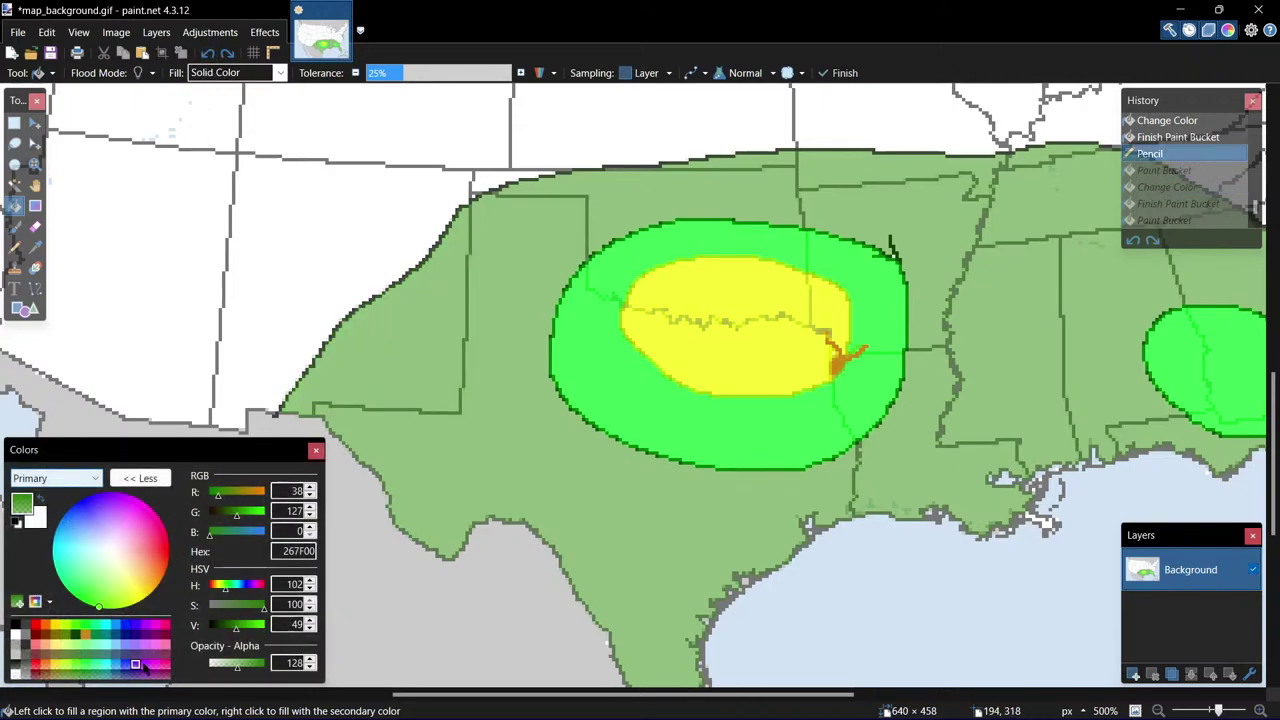
Fill the outer area's Texas, New Mexico and Oklahoma sections with medium green 35B200 at opacity 128.
drag(237, 630, 249, 630)
click(522, 493)
click(419, 352)
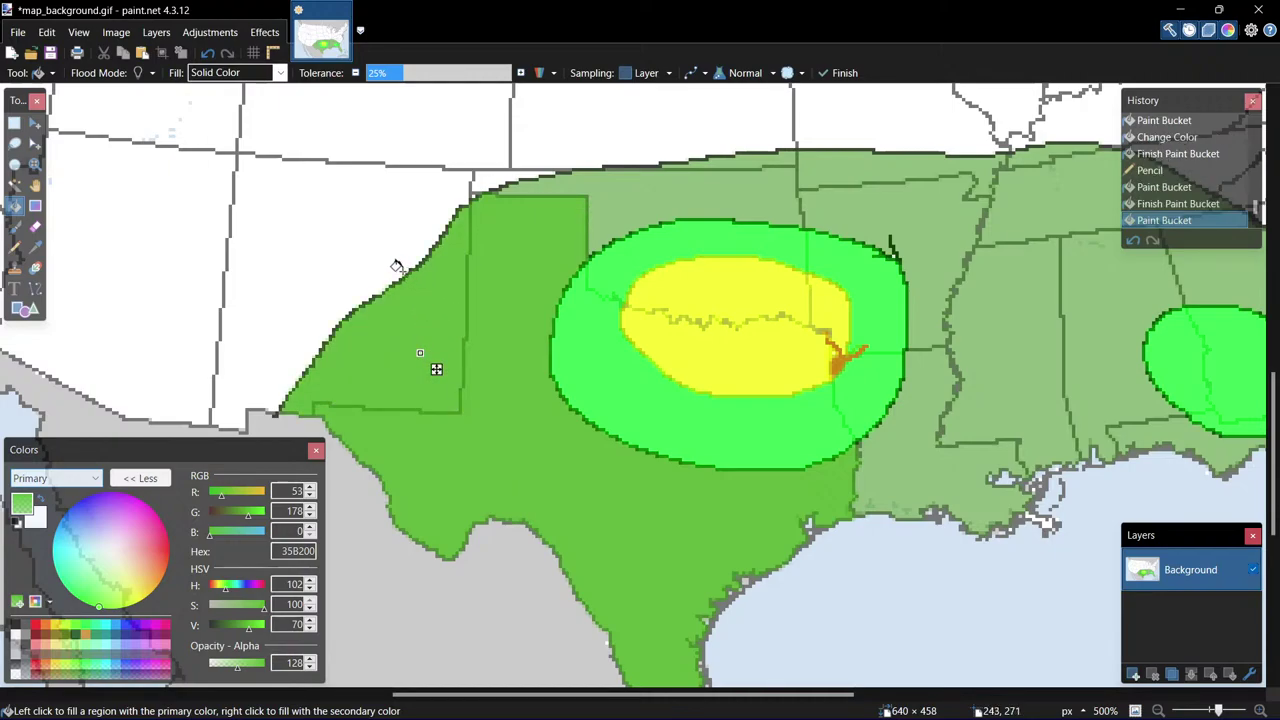
click(633, 189)
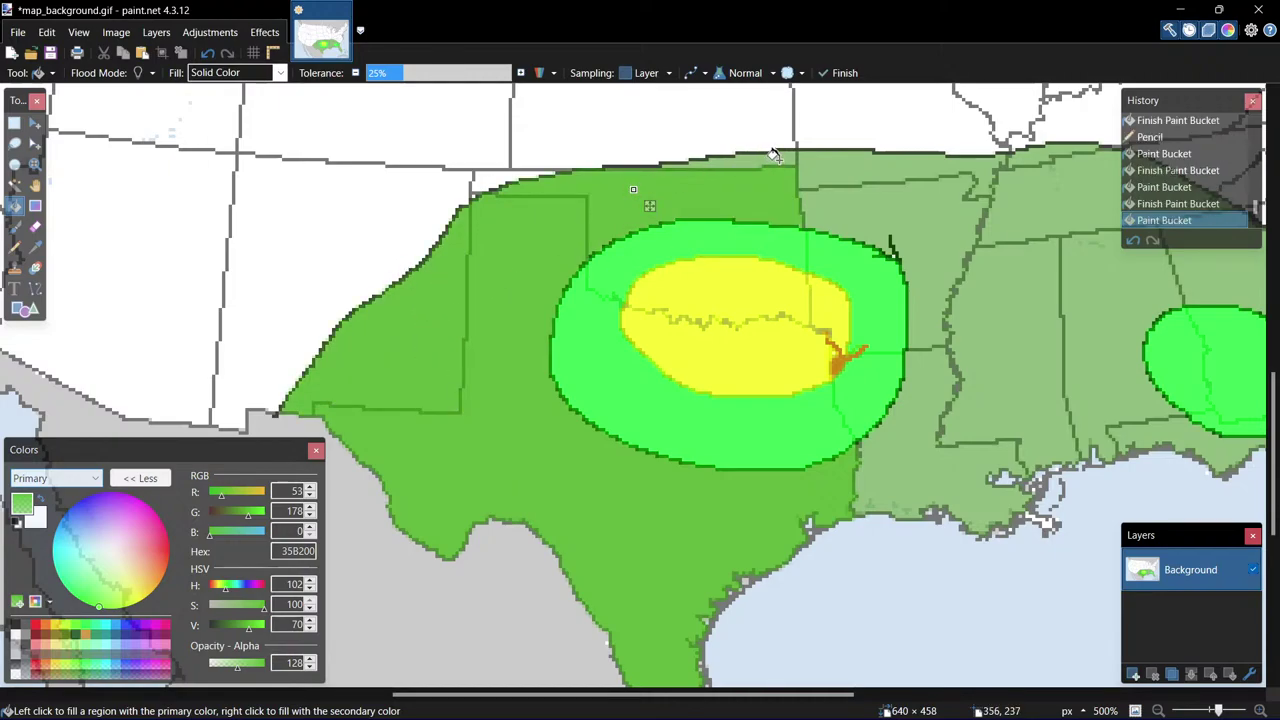
Extend the medium green 35B200 fill to the outer area's Arkansas, Louisiana, Mississippi and Tennessee sections.
click(903, 216)
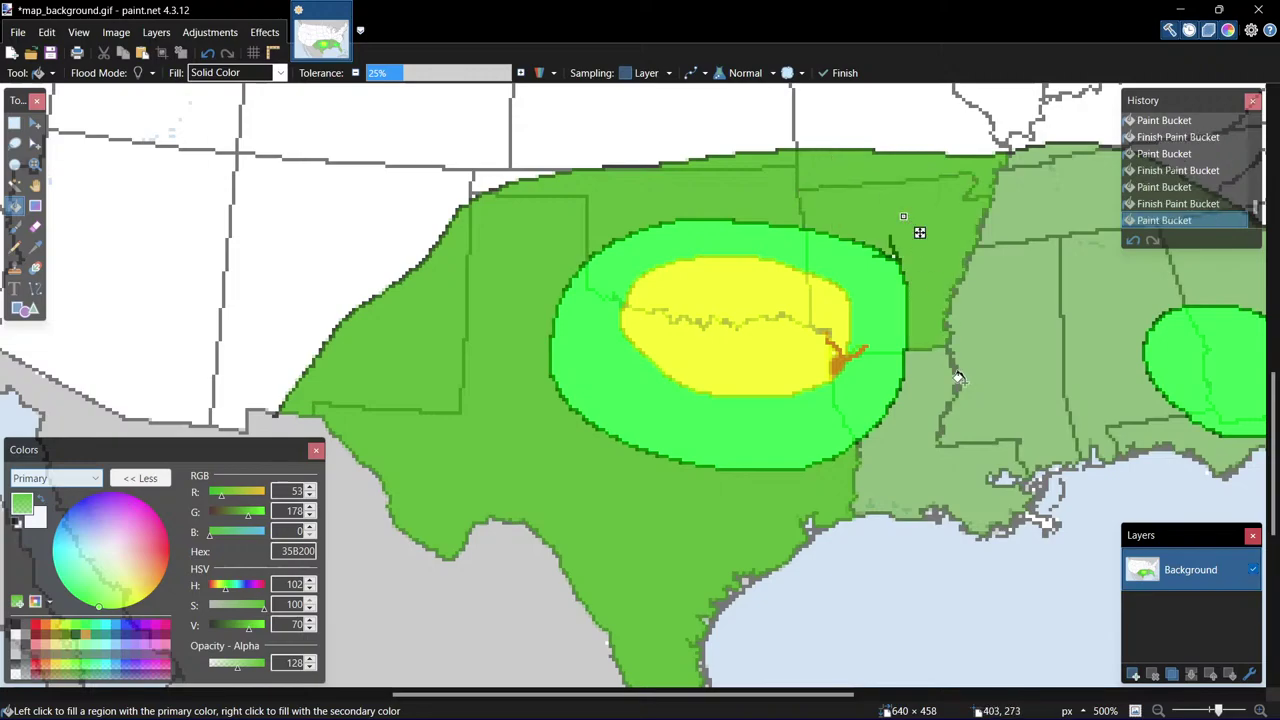
click(930, 465)
click(1031, 393)
click(1045, 242)
Undo all the trial fills on the outer area, back to the last pencil stroke.
scroll(1000, 347, down, 3)
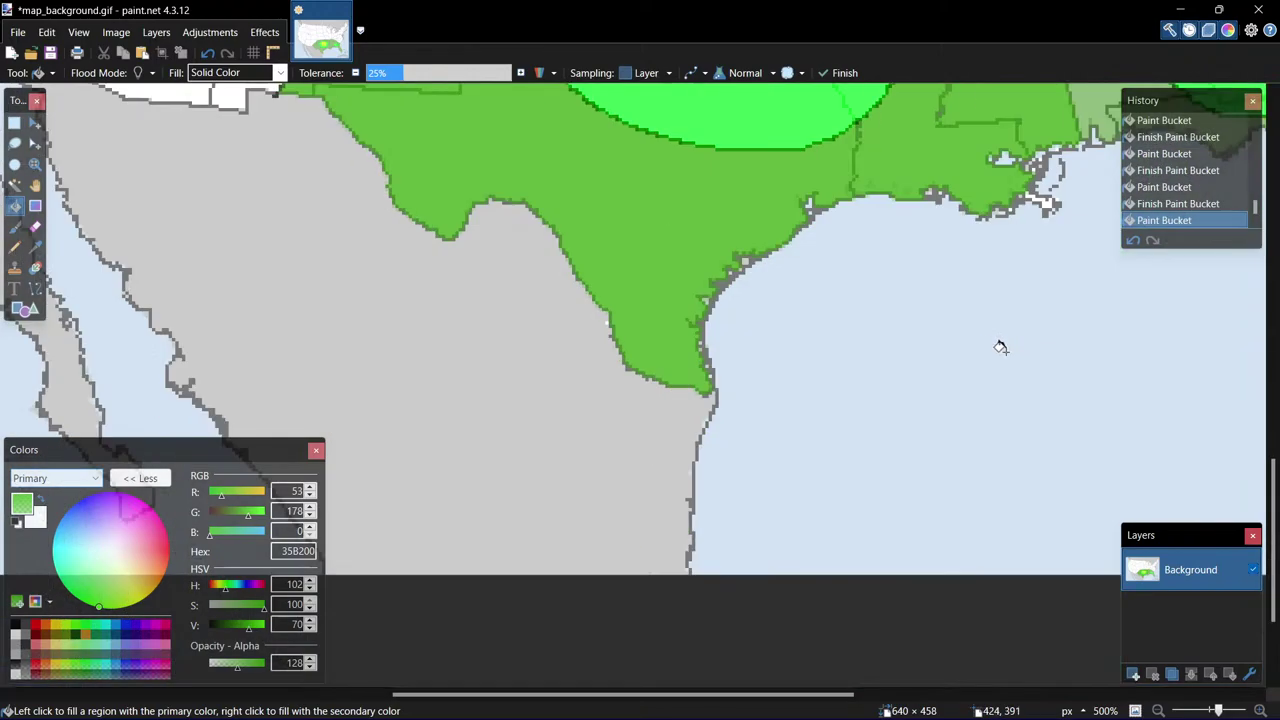
scroll(994, 517, down, 1)
scroll(891, 256, down, 1)
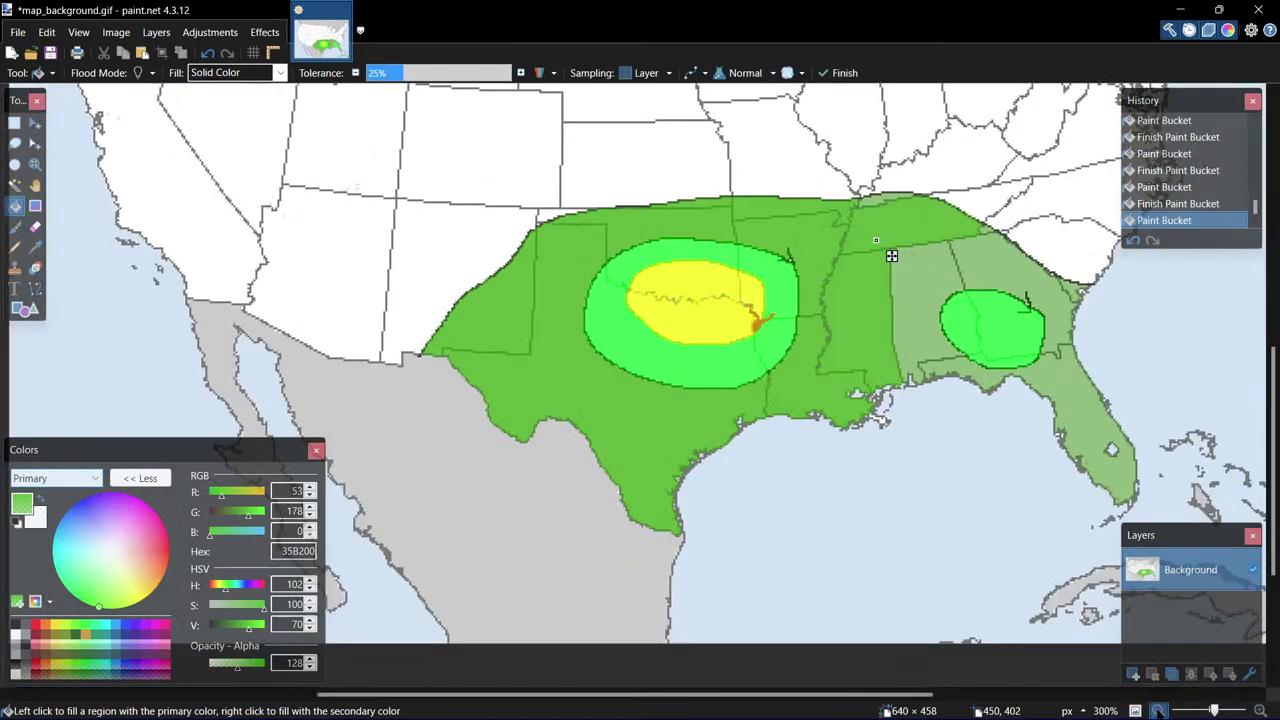
scroll(891, 256, down, 1)
click(207, 53)
click(207, 53)
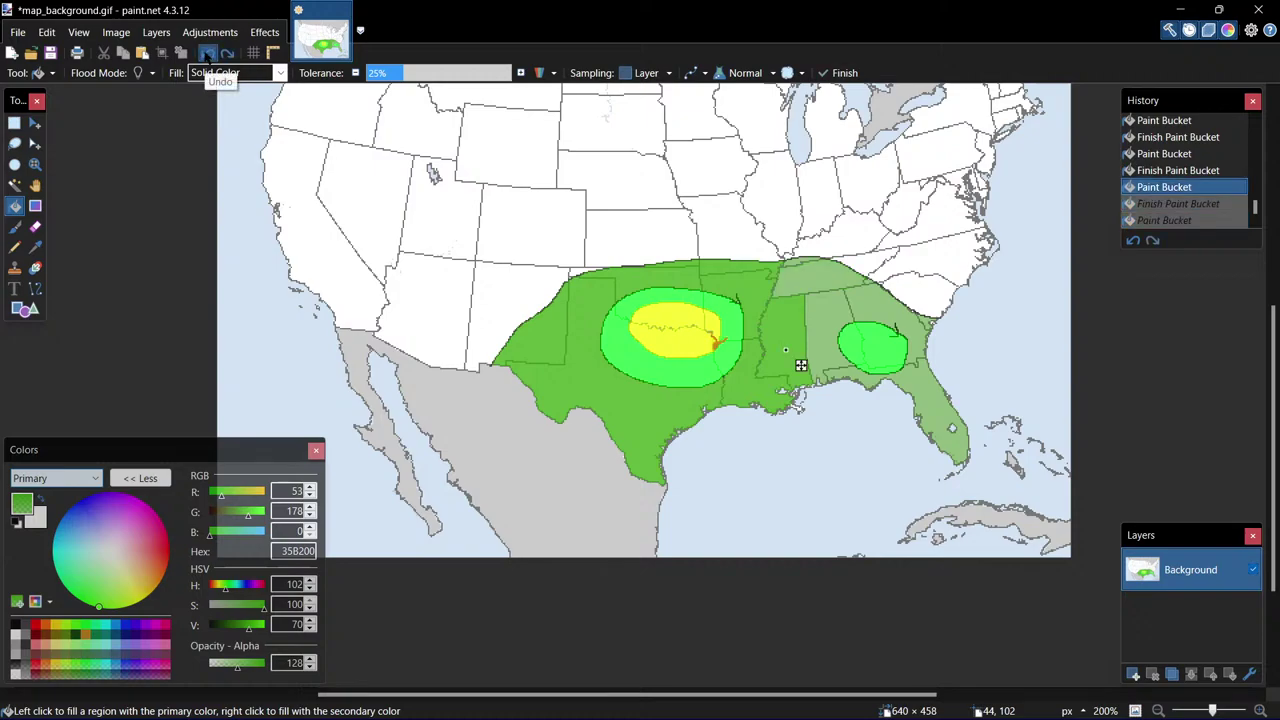
click(207, 53)
click(207, 53)
click(207, 53)
click(207, 53)
click(207, 53)
click(207, 53)
click(207, 53)
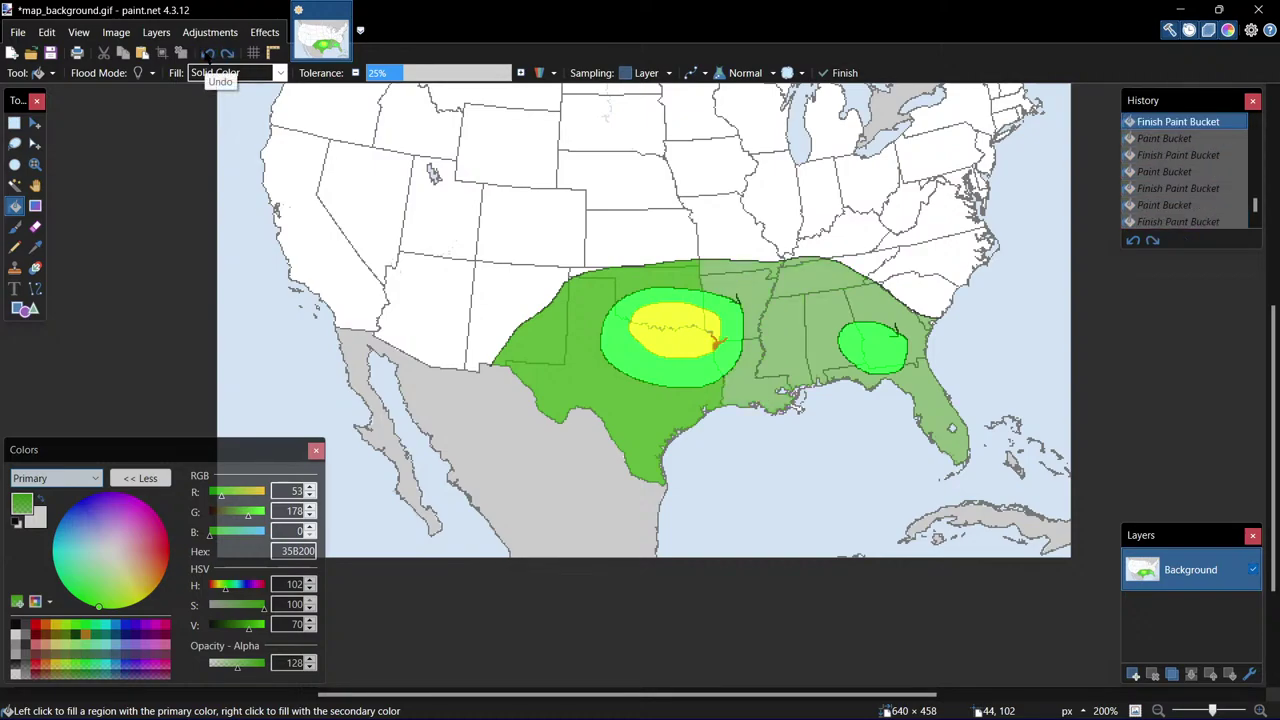
click(207, 53)
click(207, 53)
click(207, 53)
click(207, 53)
click(207, 53)
click(207, 53)
click(207, 53)
click(207, 53)
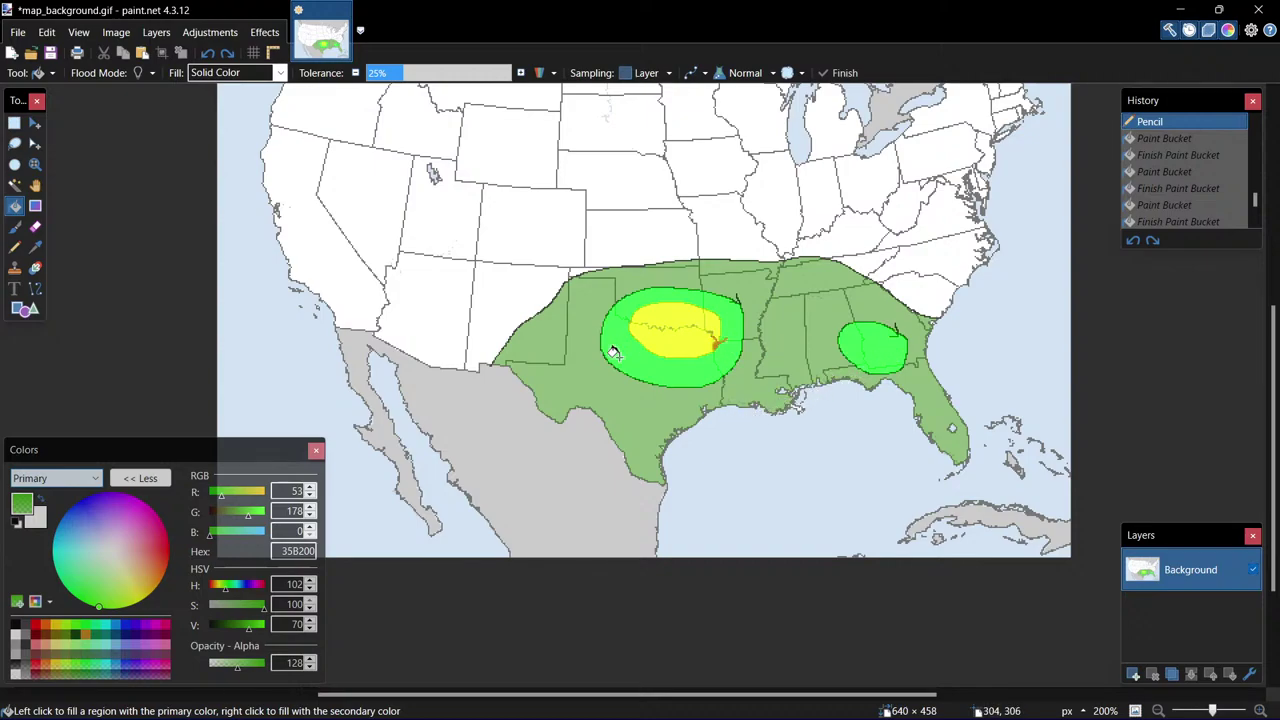
scroll(612, 378, up, 2)
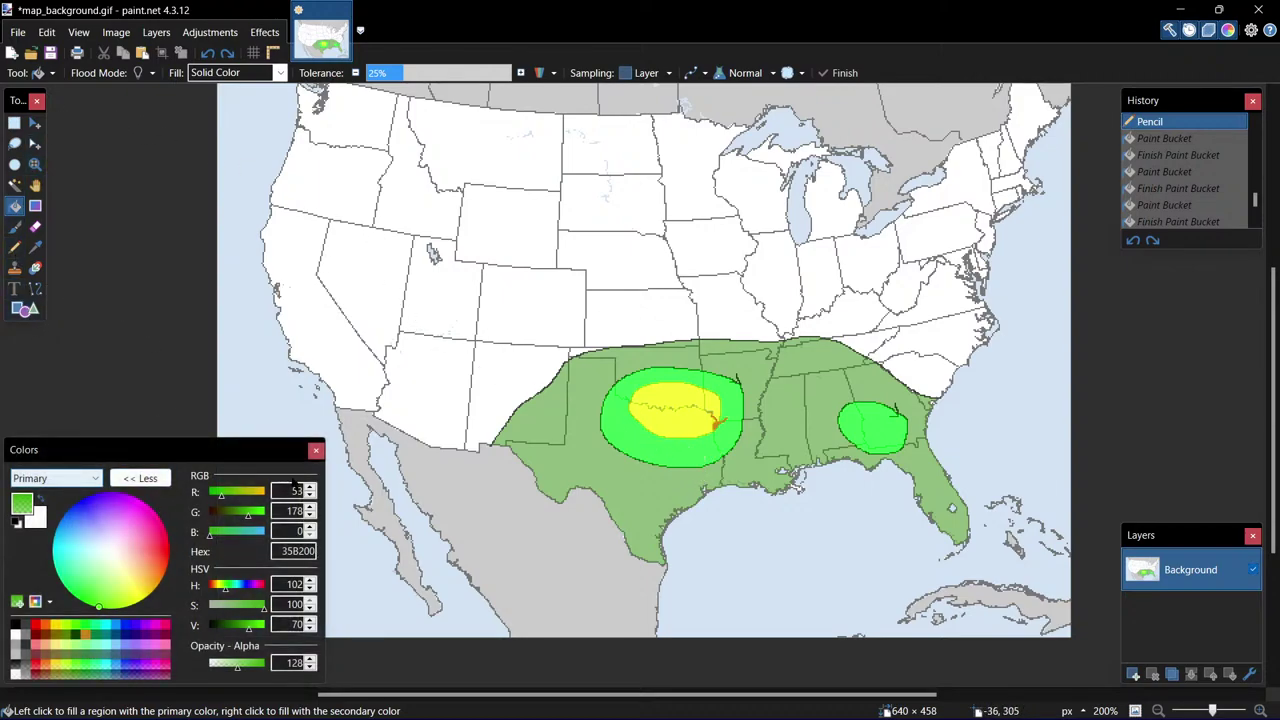
Add the text label MRGL to the green area just below the yellow area, with the Colors window collapsed.
click(140, 478)
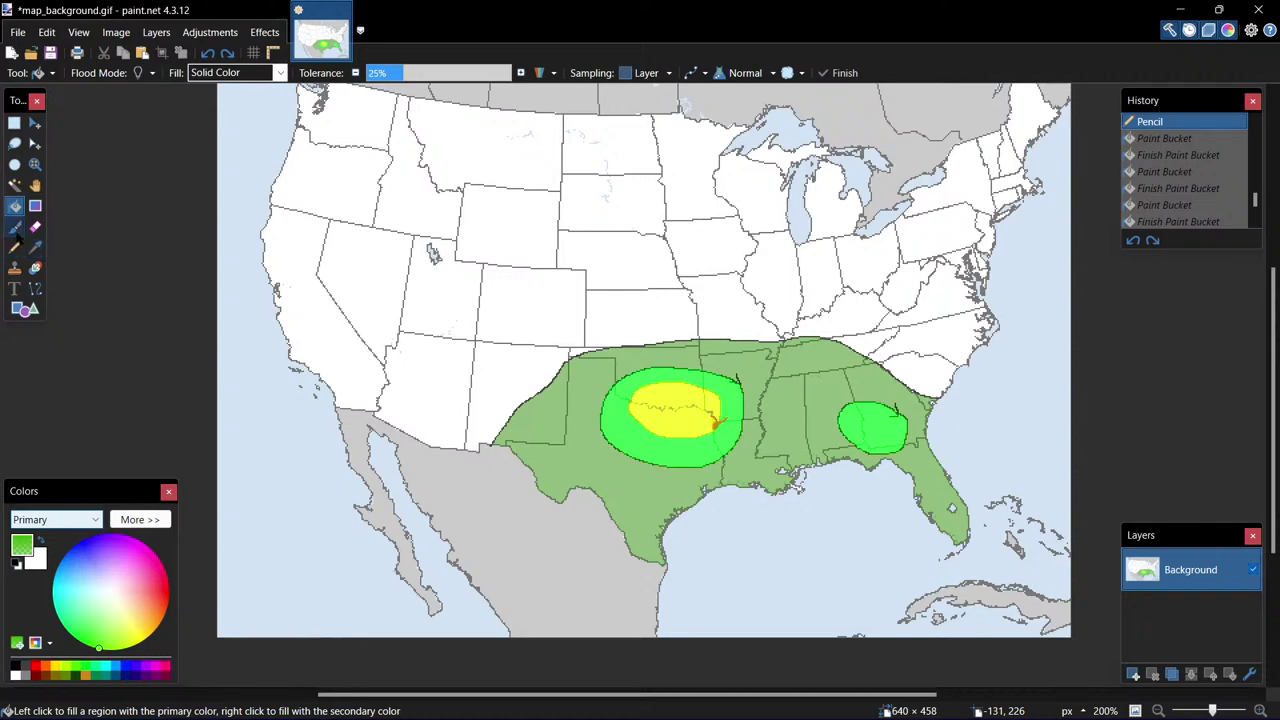
click(14, 288)
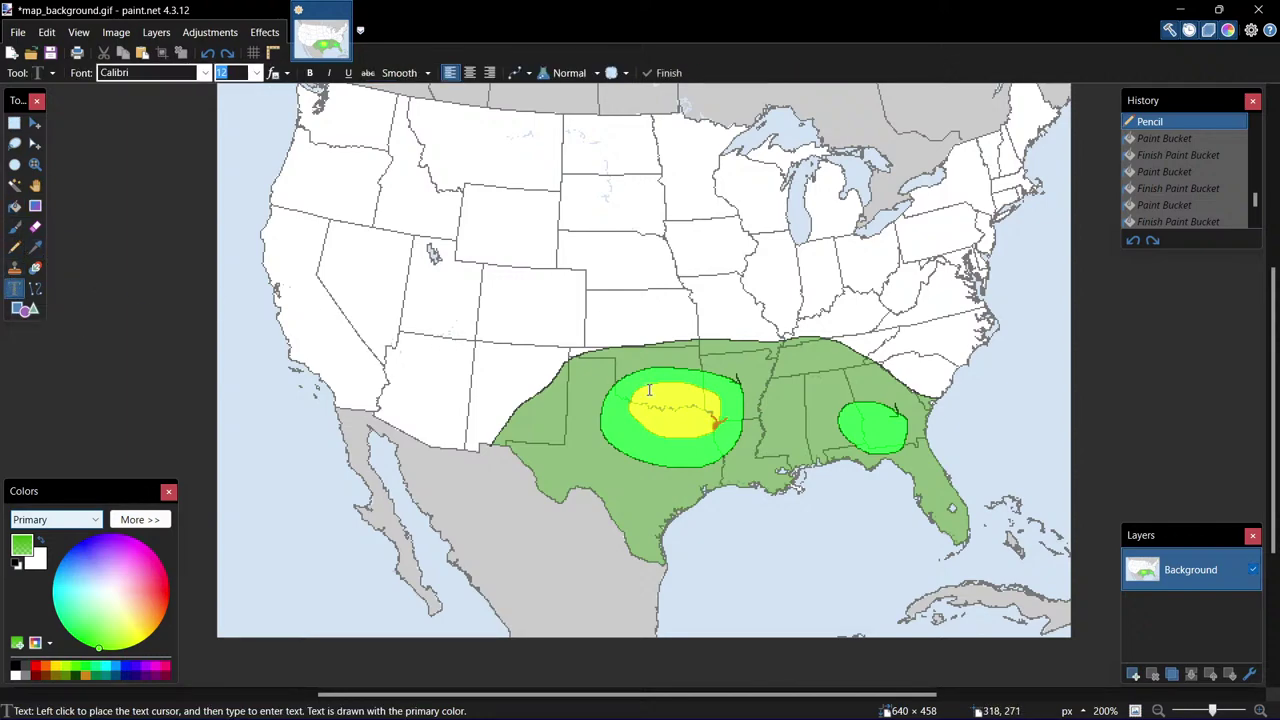
click(649, 444)
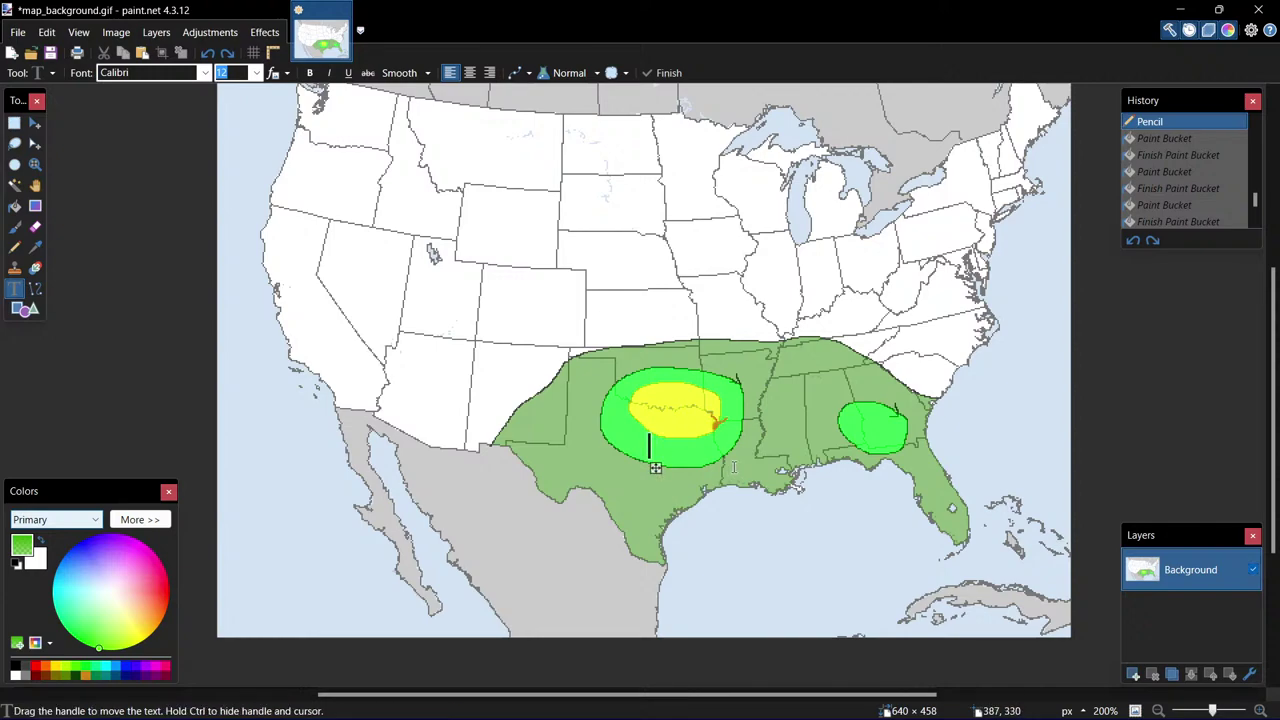
text(MRCC)
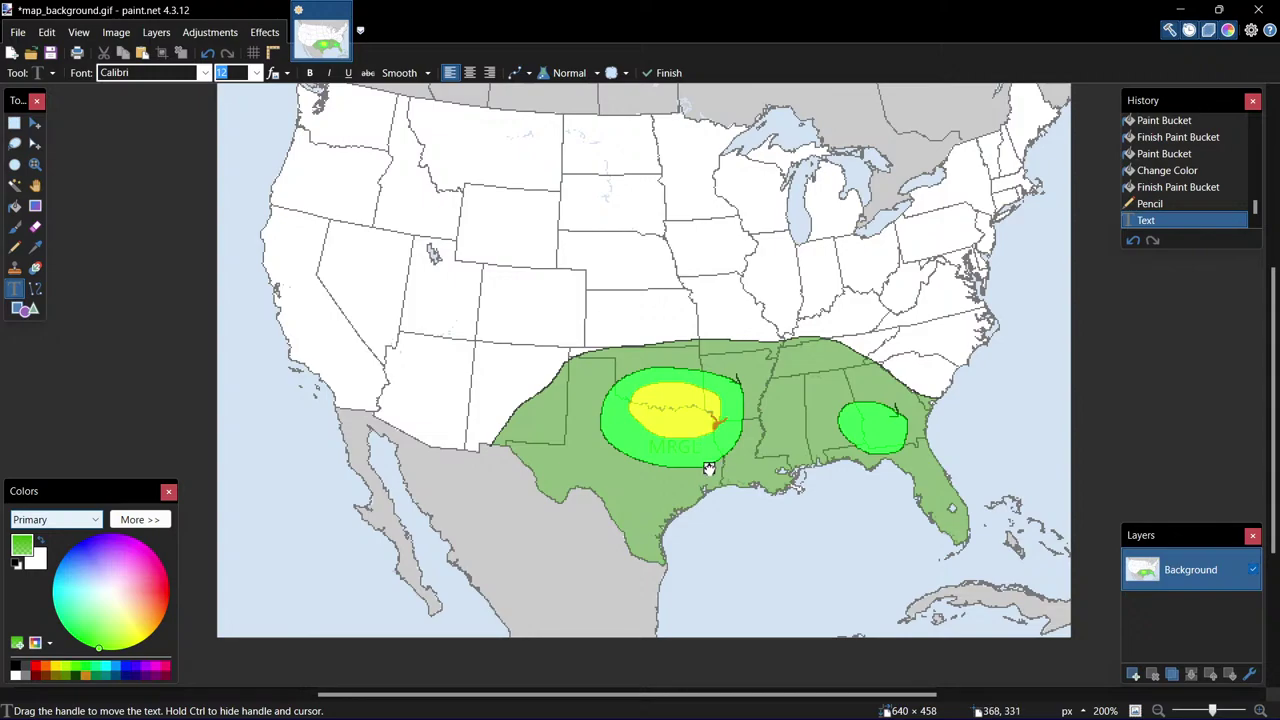
drag(710, 467, 714, 471)
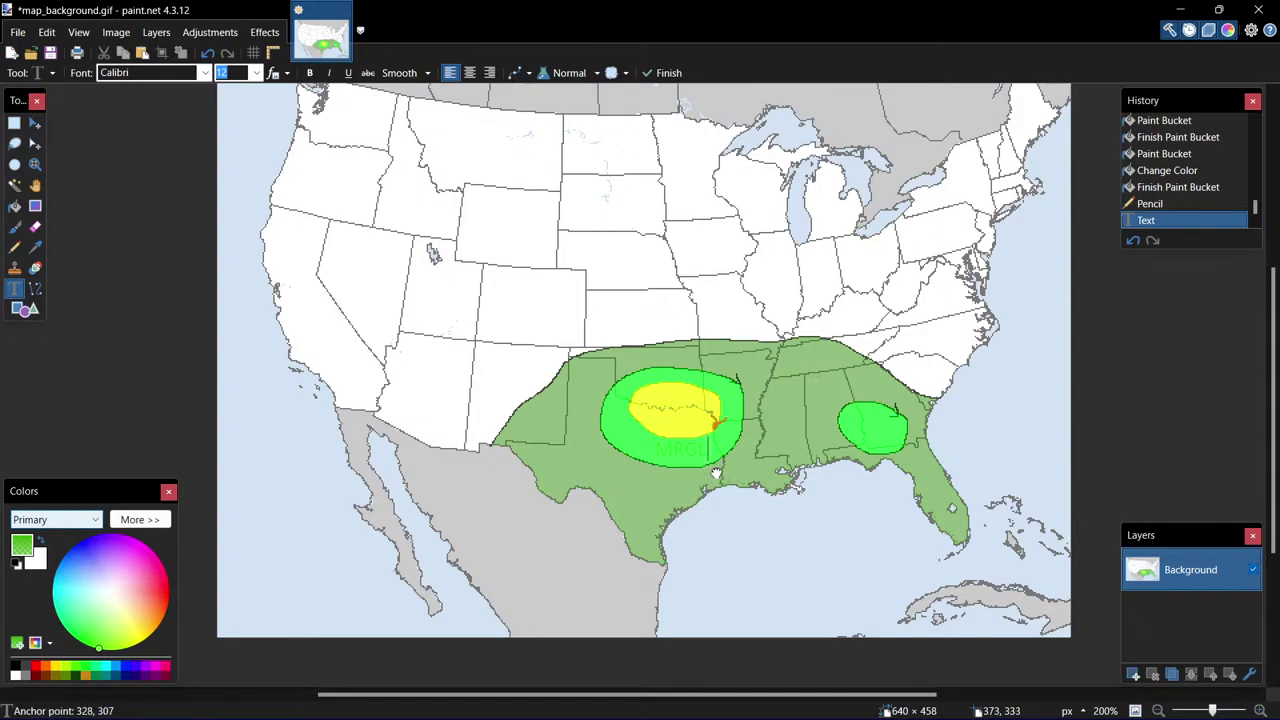
Set the MRGL label's font size to 8, color it dark green, and center it below the yellow area.
click(257, 72)
click(246, 116)
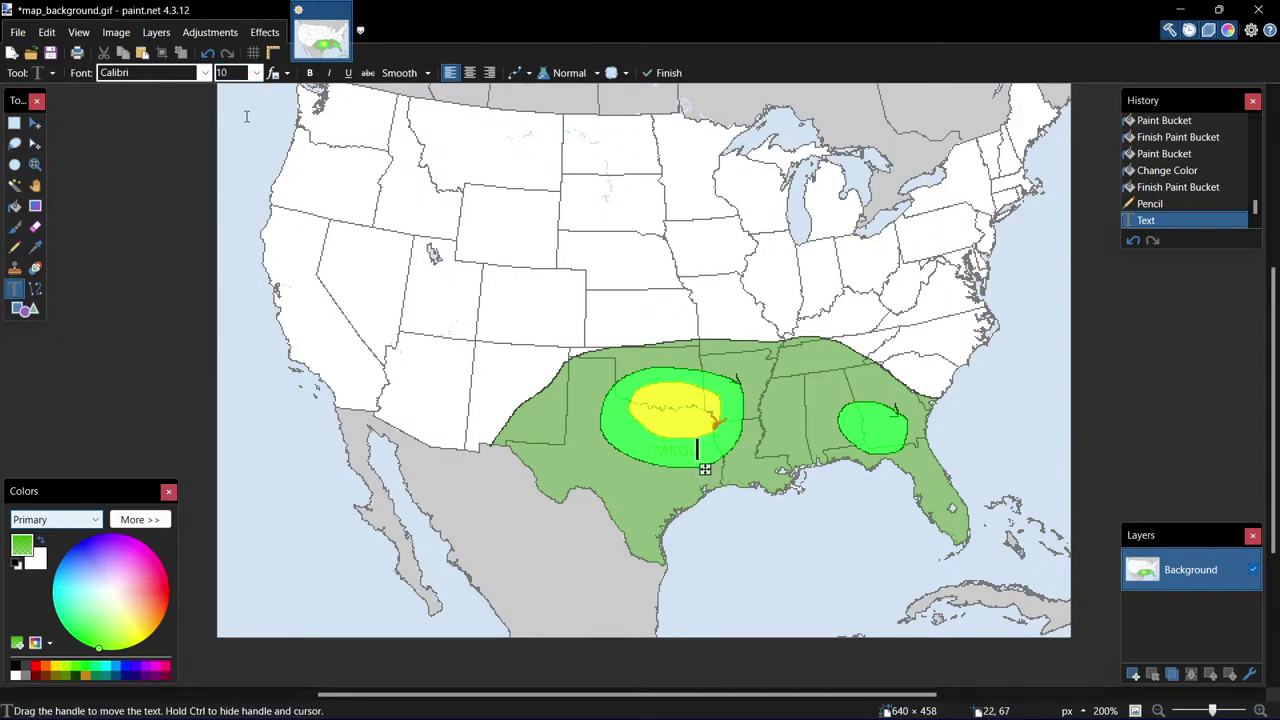
click(253, 76)
click(255, 105)
click(256, 76)
click(254, 94)
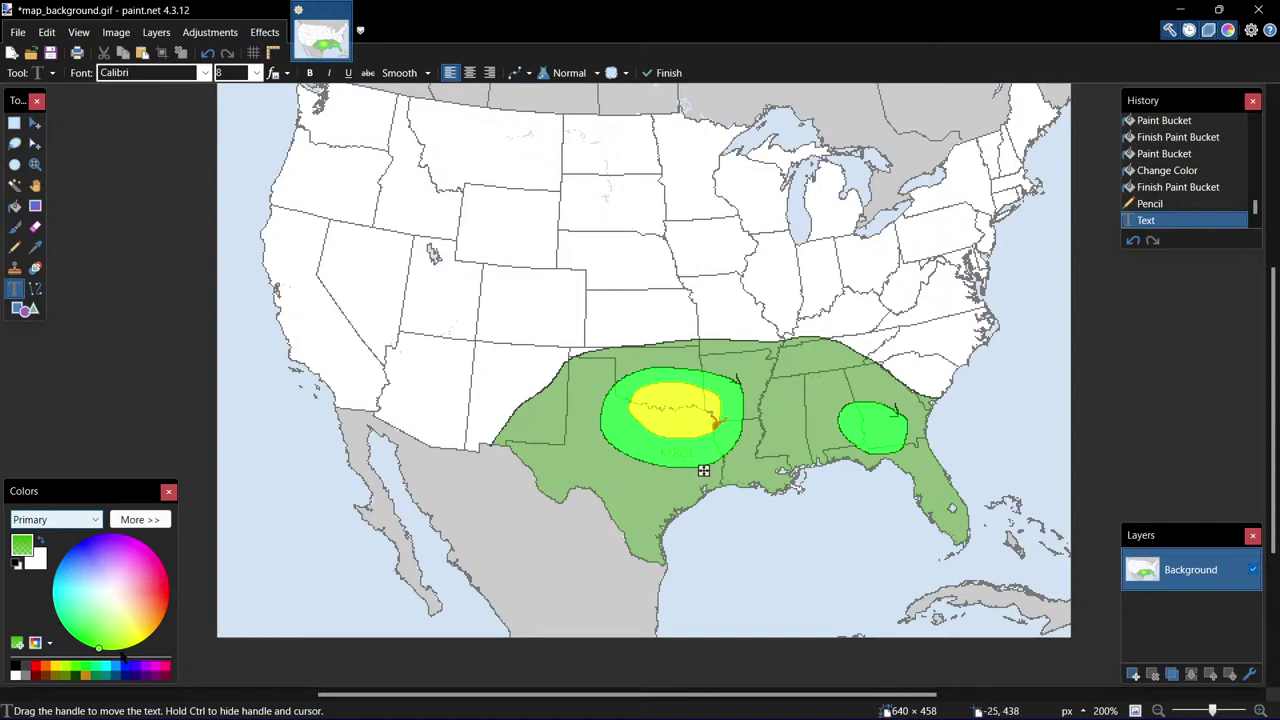
click(76, 677)
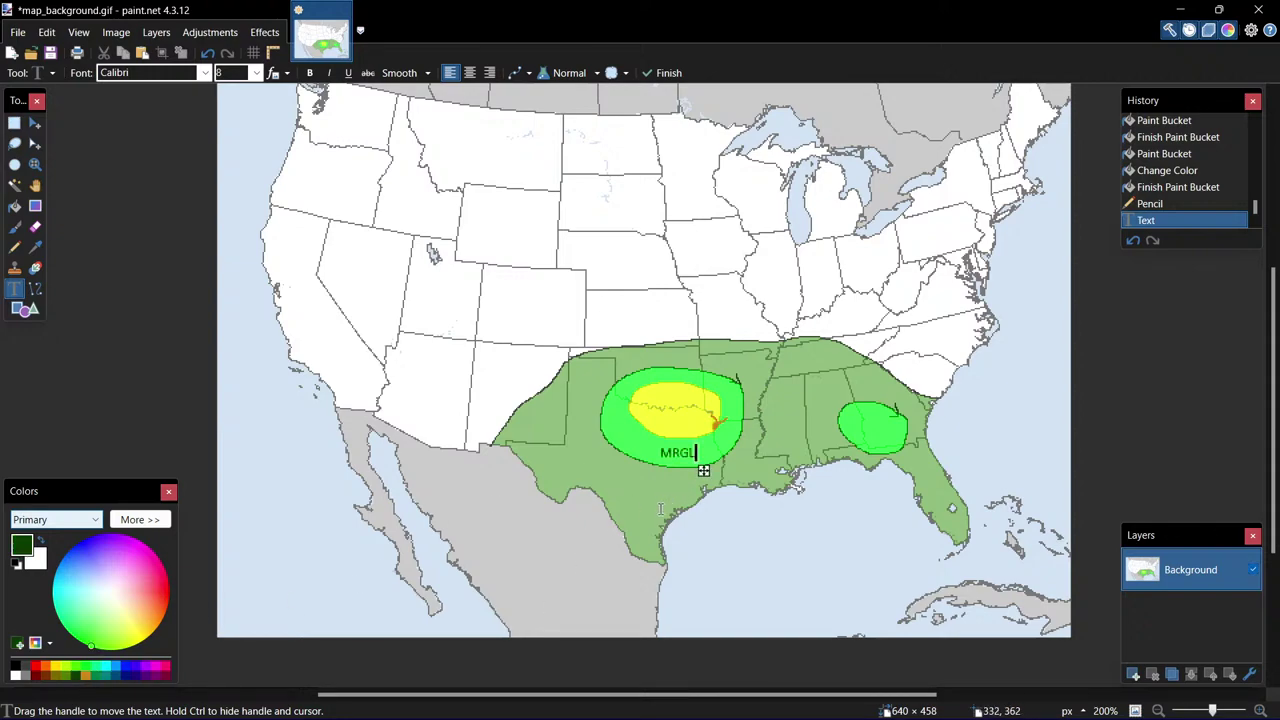
mouse_move(705, 474)
mouse_down()
mouse_move(656, 460)
mouse_move(700, 469)
mouse_up()
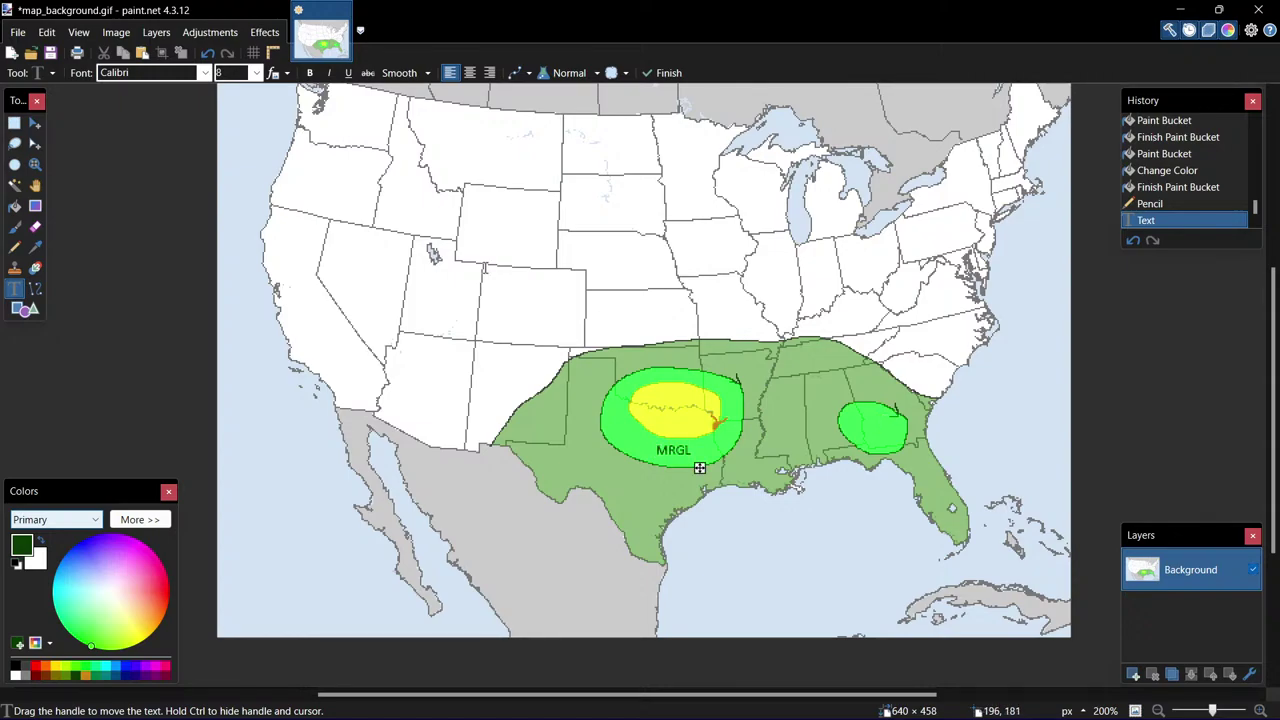
Add a matching MRGL label centered in the smaller green area over Georgia.
click(861, 424)
text(MRGL)
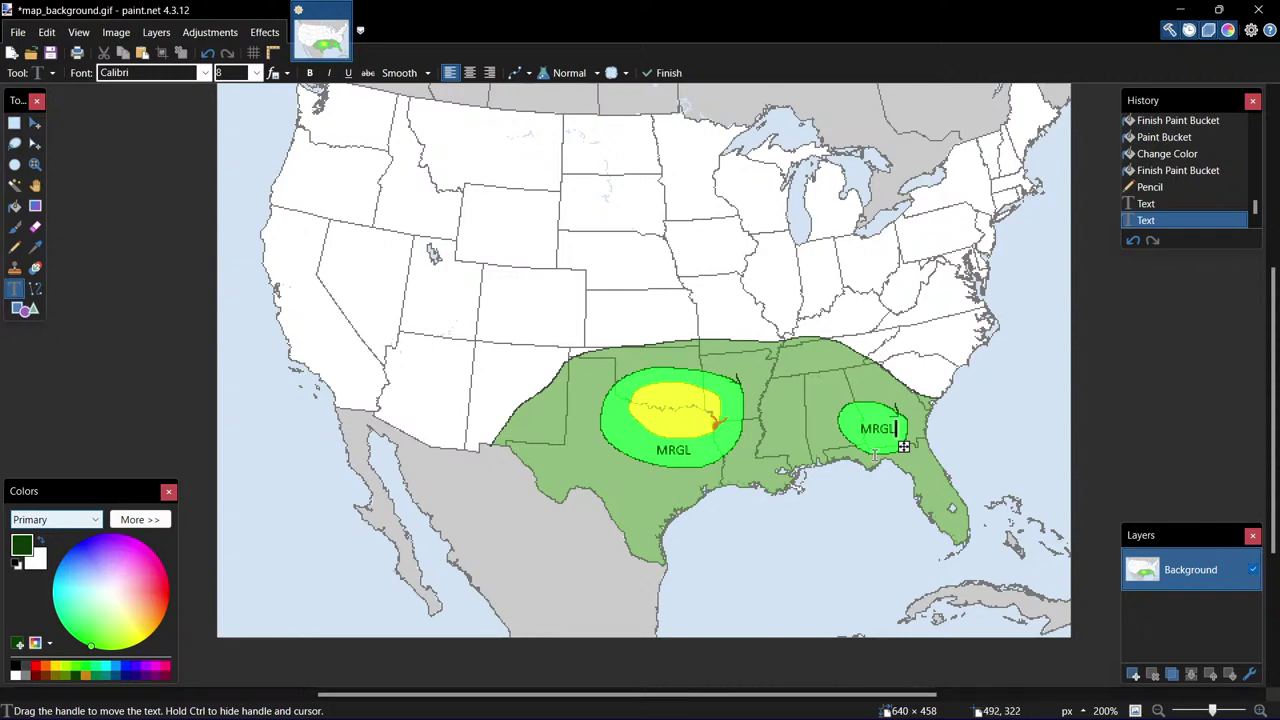
drag(903, 447, 900, 443)
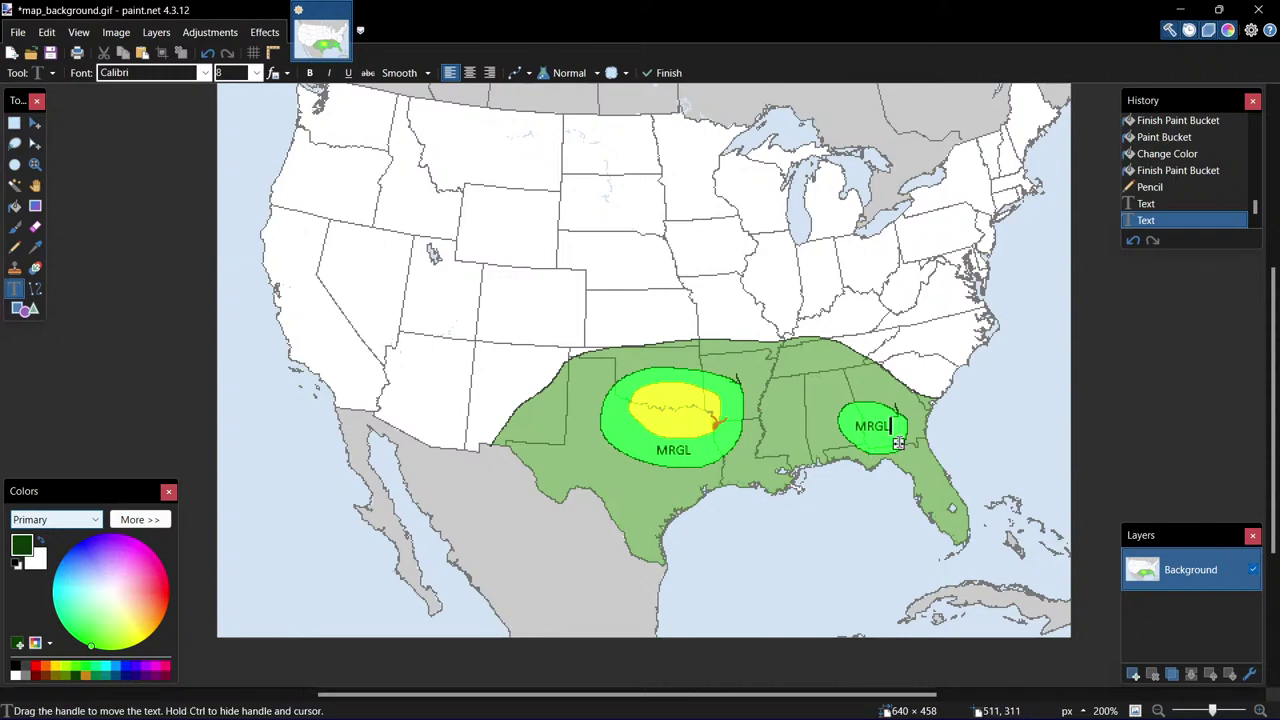
Try a SLGT label in the yellow area, testing orange and dark gray as its text color.
click(662, 411)
text(SLGT)
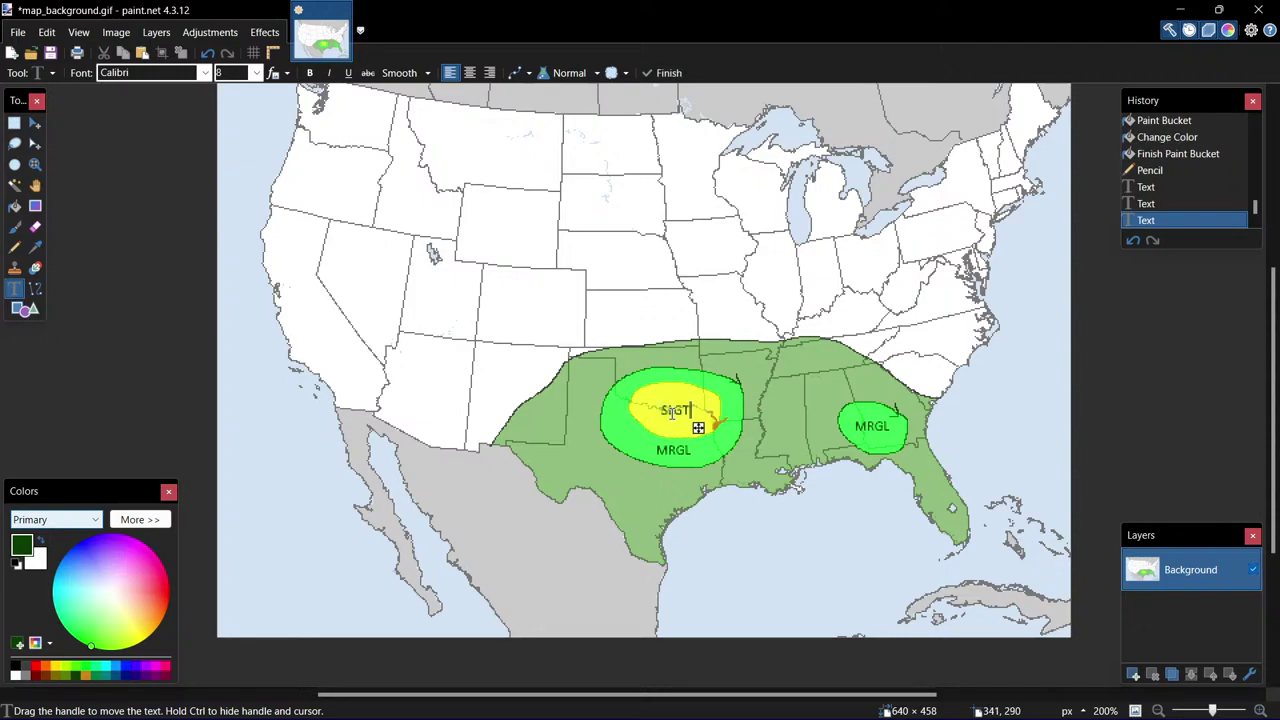
click(88, 676)
drag(701, 434, 702, 440)
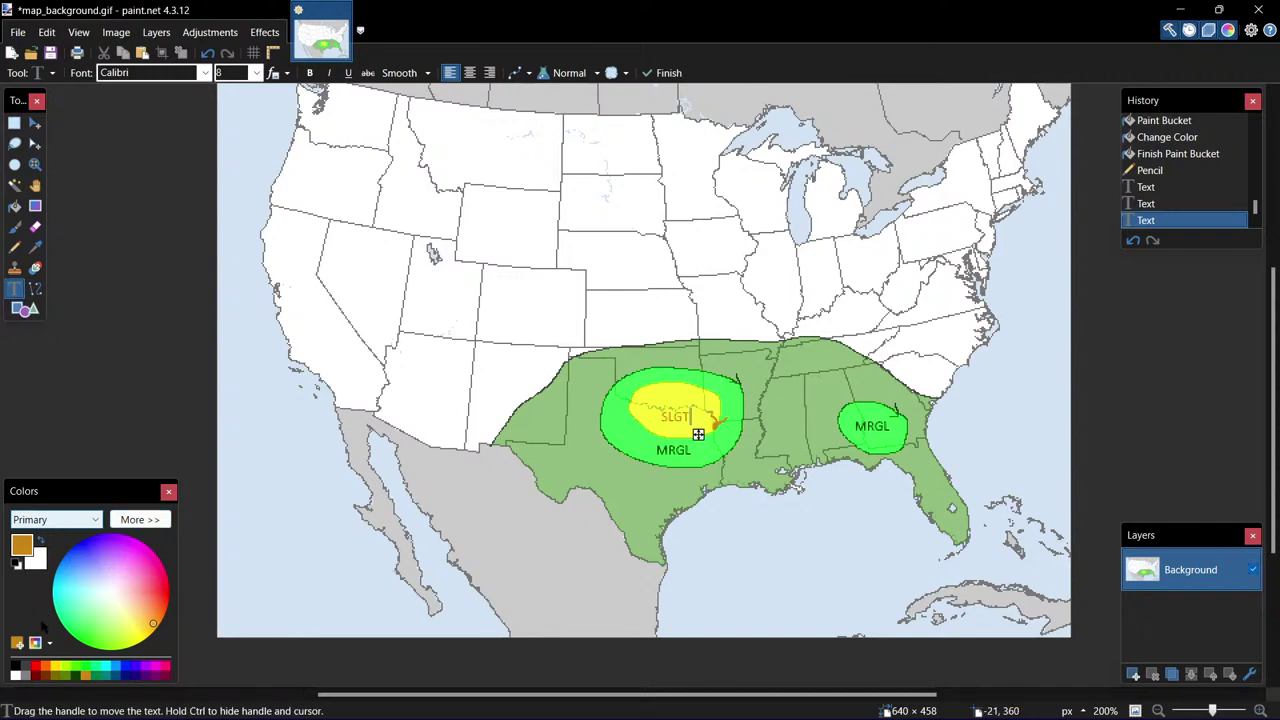
click(26, 665)
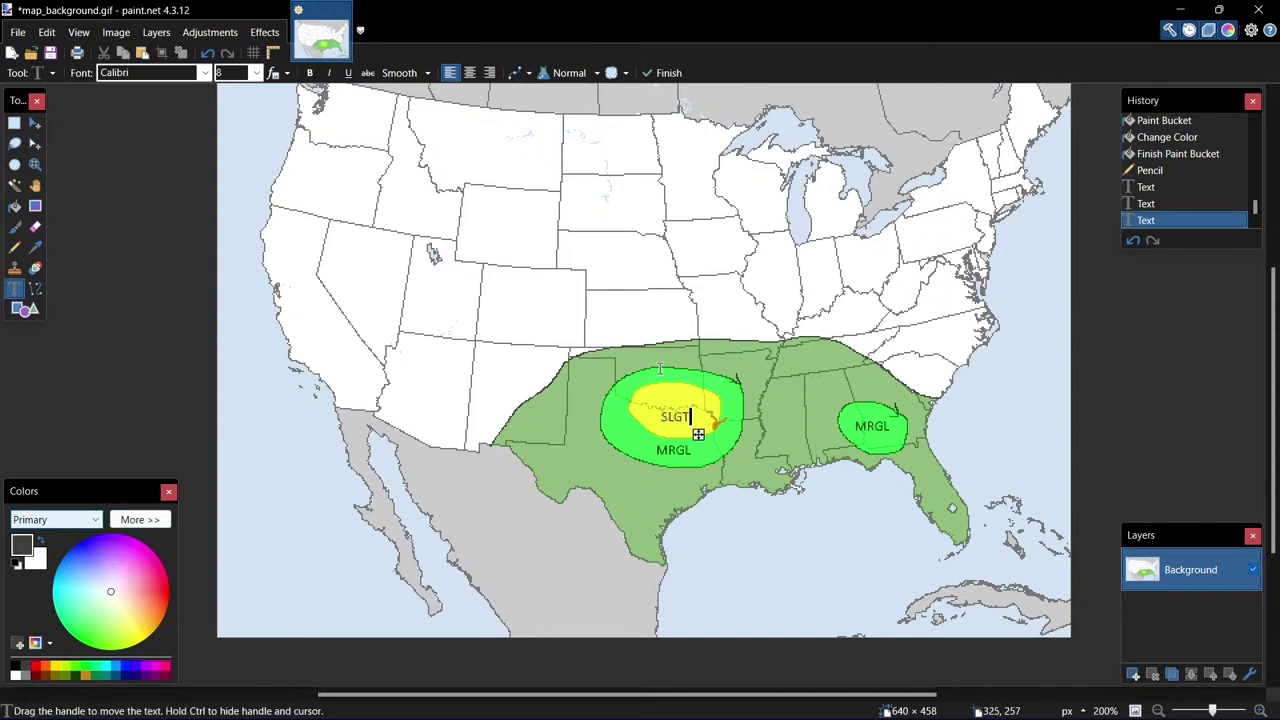
click(207, 52)
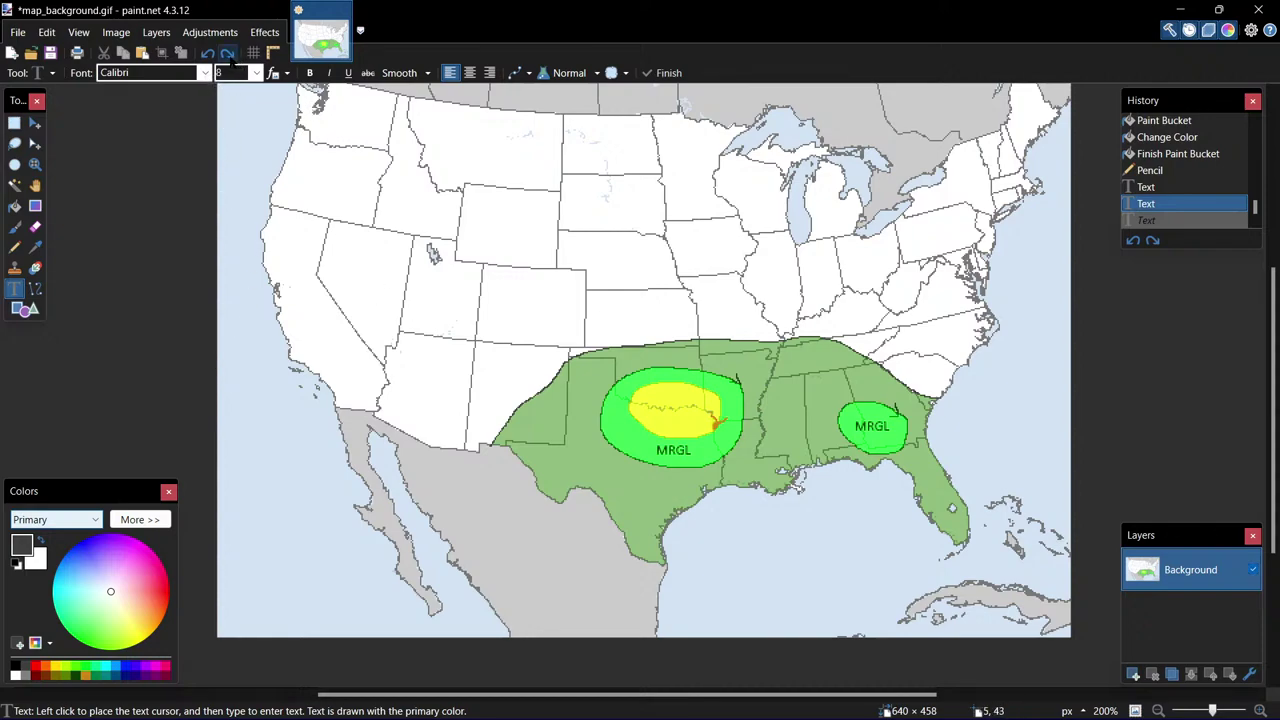
click(228, 53)
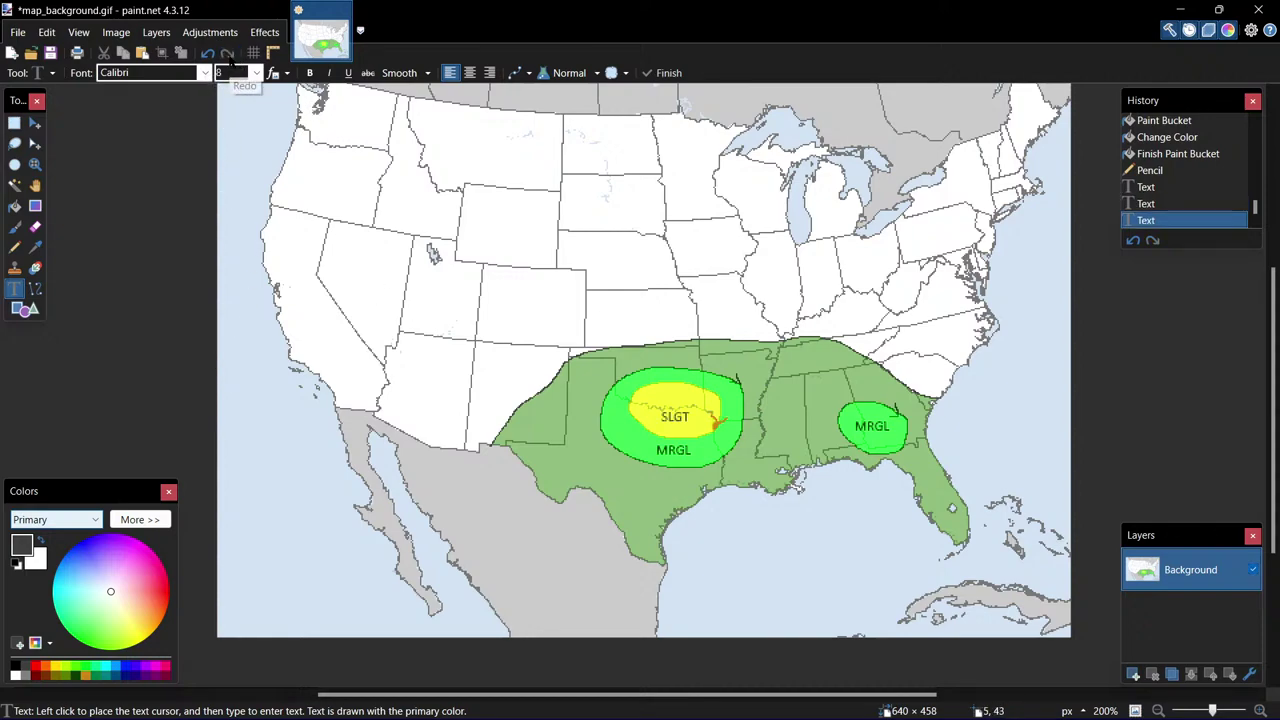
Replace the dark gray SLGT label with an orange SLGT label centered in the yellow area.
click(85, 675)
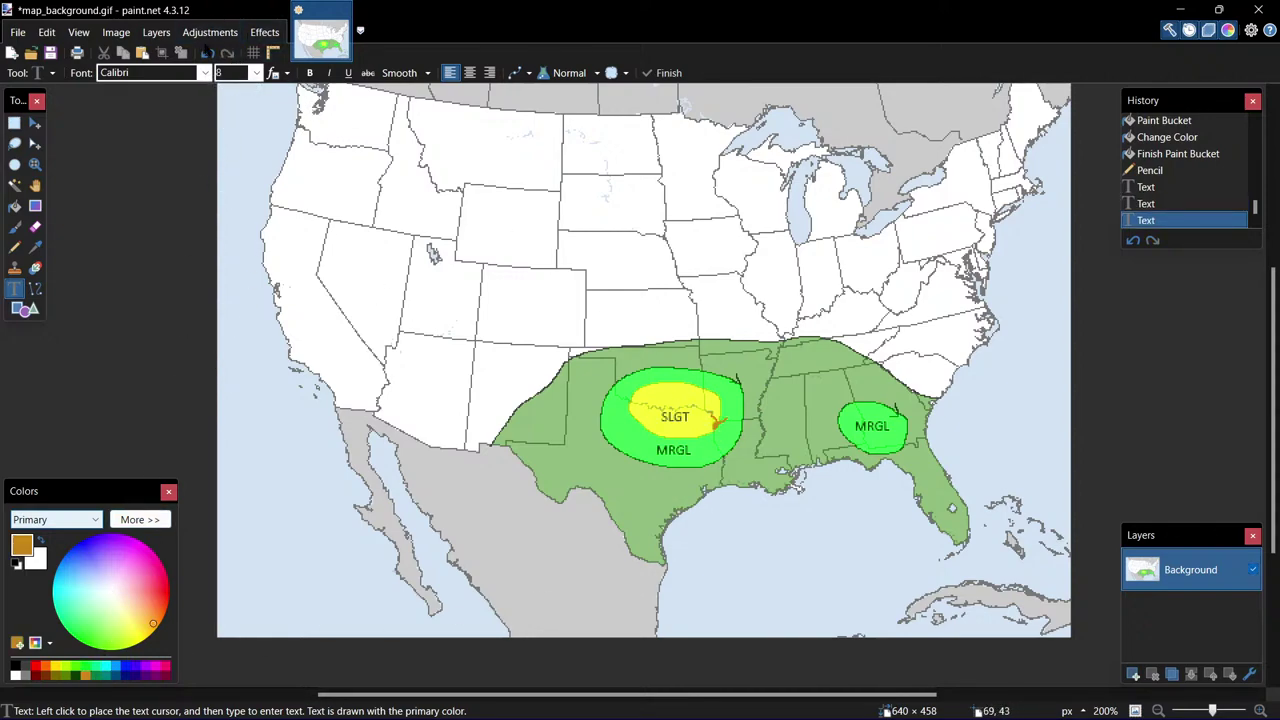
click(207, 53)
click(662, 413)
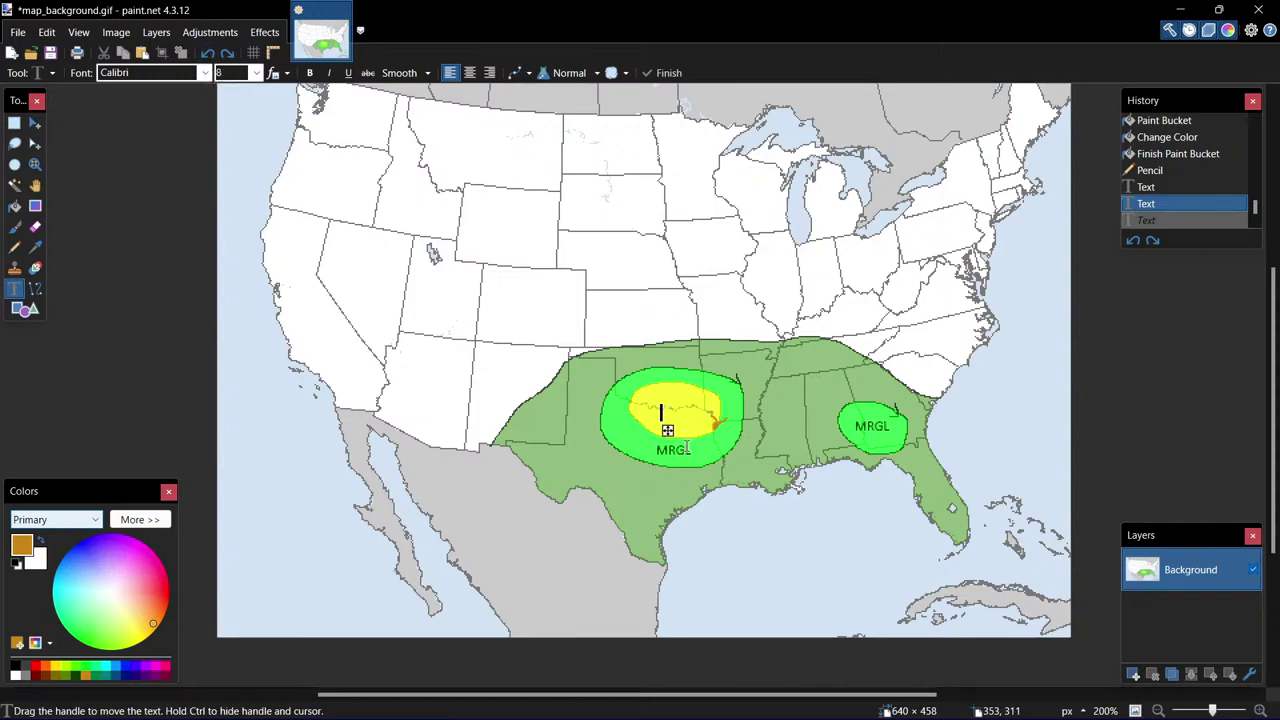
text(SLGT)
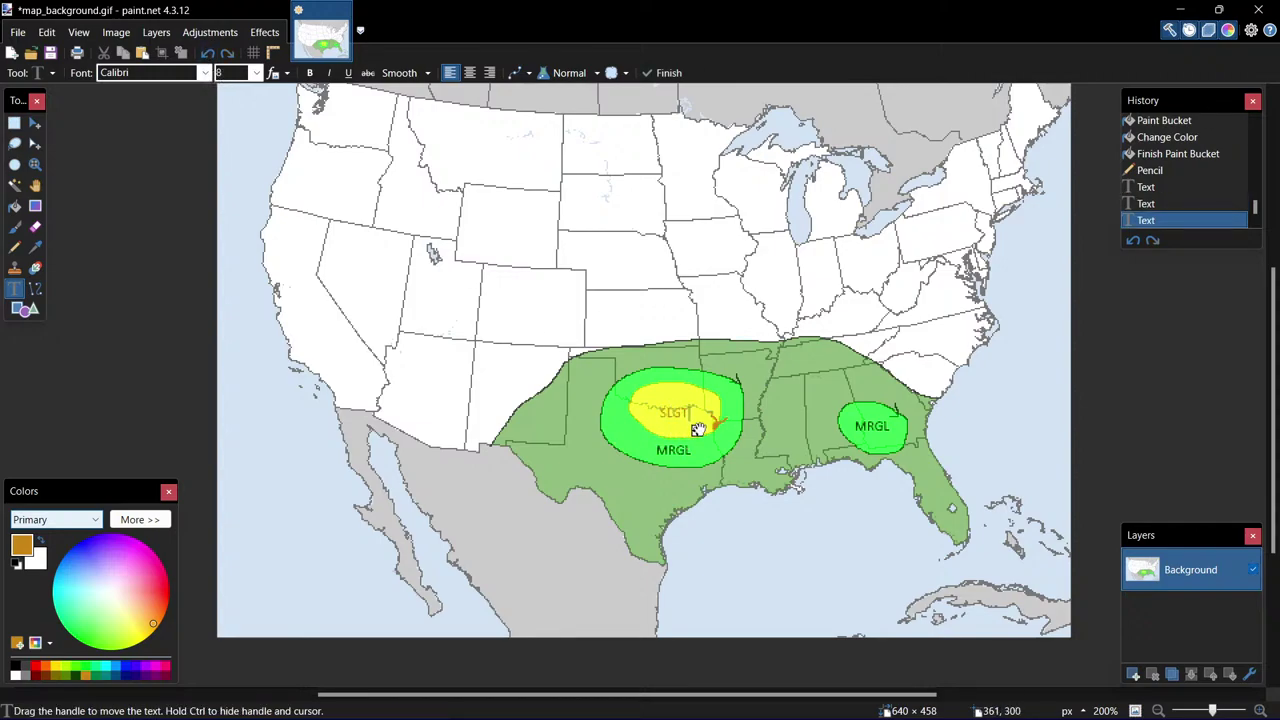
drag(696, 434, 698, 435)
key(Return)
key(BackSpace)
click(35, 123)
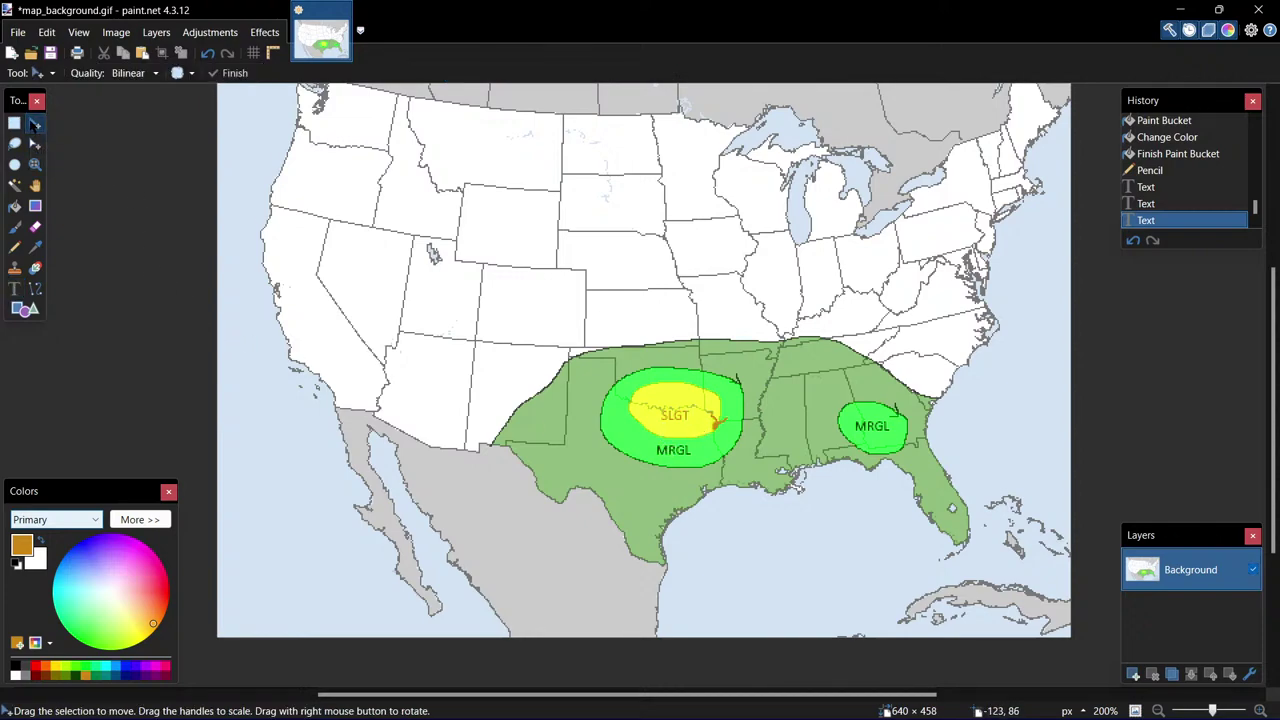
Pencil a dark gray arrowhead at the outer outline's Atlantic coast end and a closed oval over eastern Wyoming and western South Dakota.
click(14, 247)
click(25, 667)
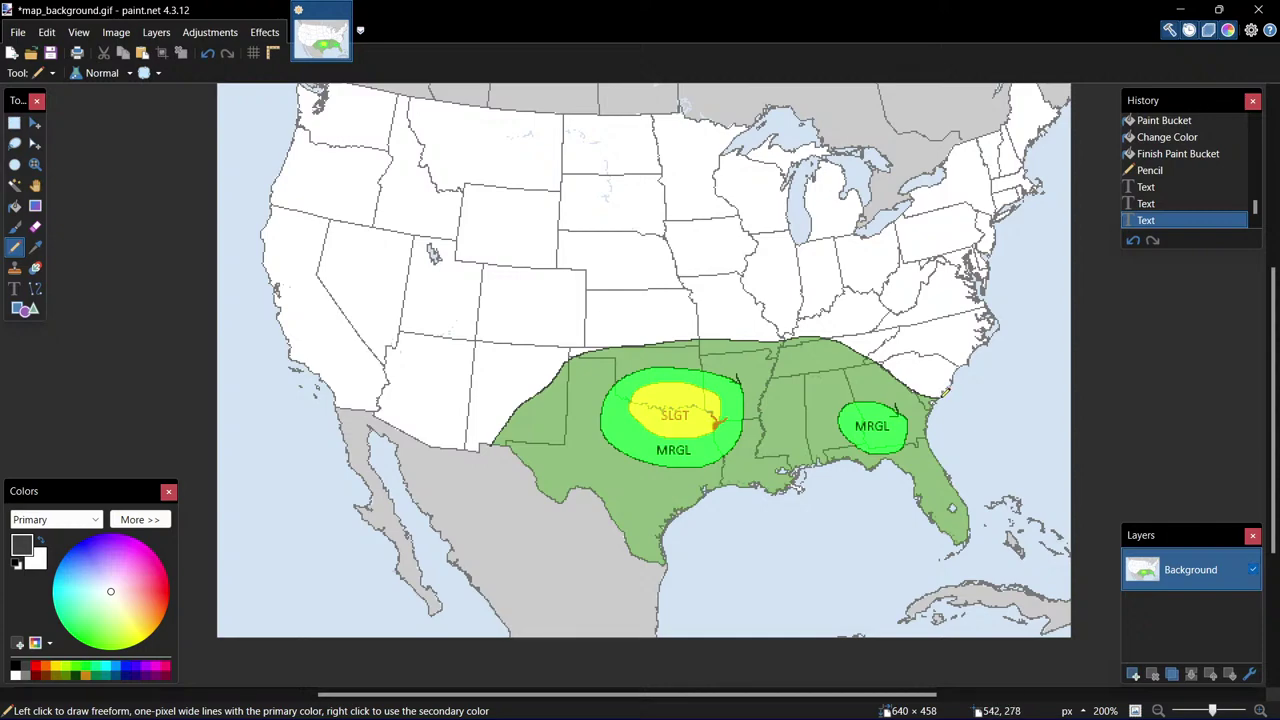
drag(937, 392, 946, 402)
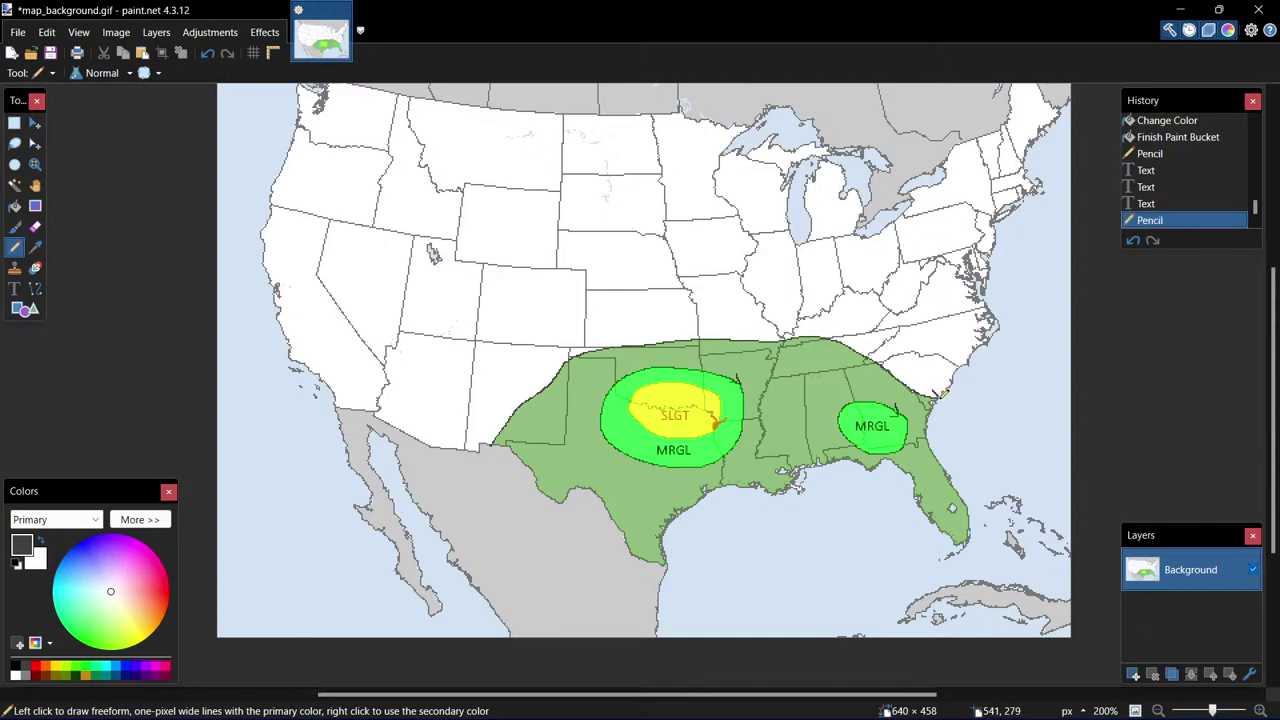
click(932, 399)
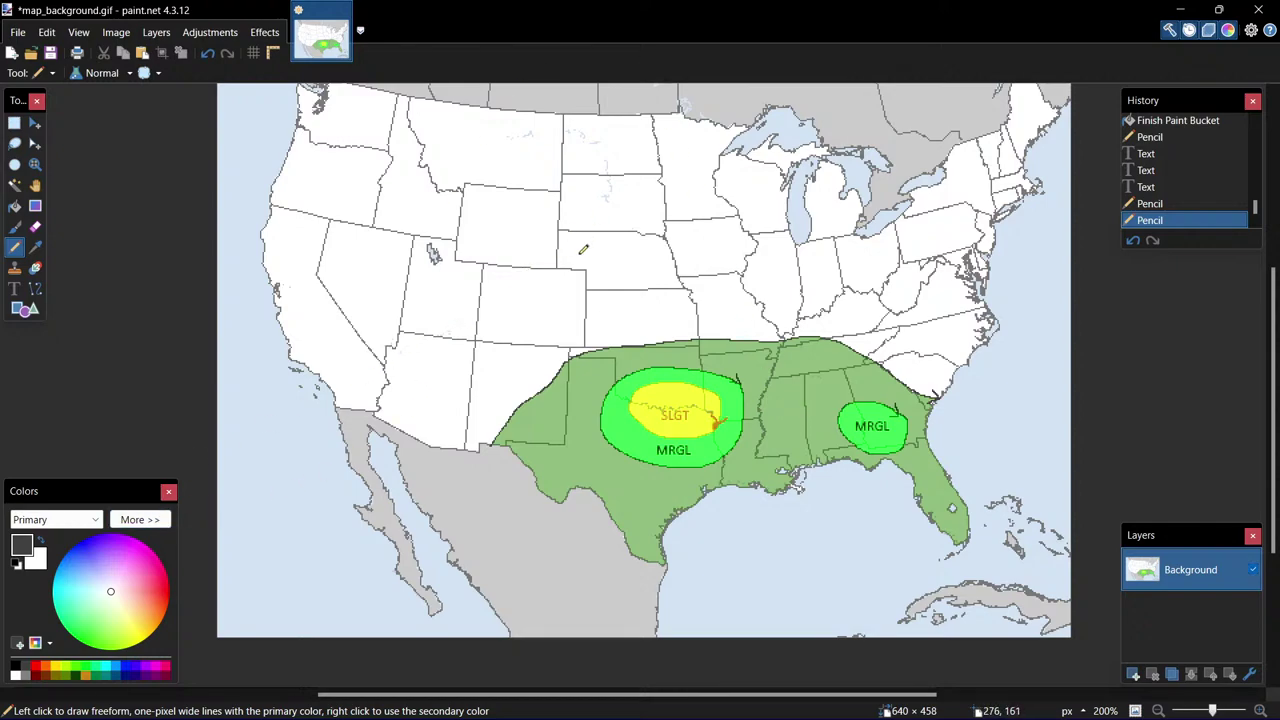
mouse_move(600, 241)
mouse_down()
mouse_move(594, 209)
mouse_move(533, 183)
mouse_move(503, 239)
mouse_move(544, 259)
mouse_move(594, 232)
mouse_up()
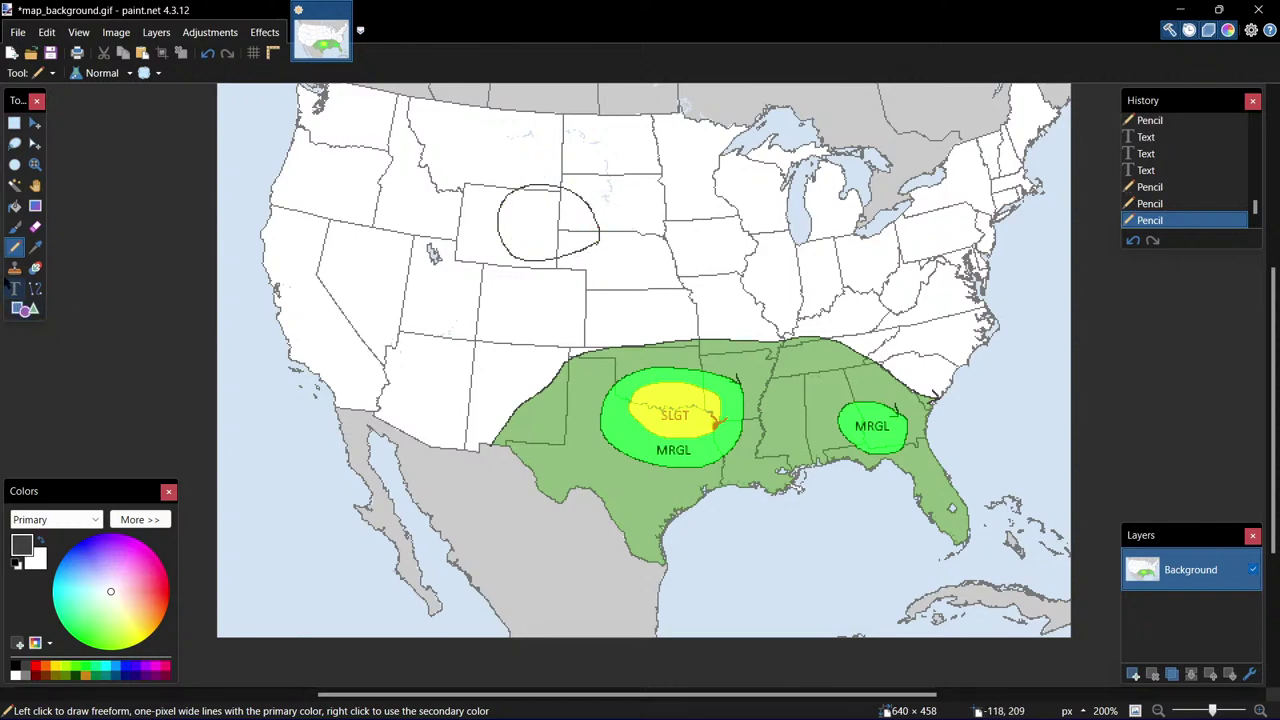
Set the Paint Bucket's fill style to the Dashed Downward Diagonal hatch pattern, undoing the stray dark gray fill of the Pacific.
click(14, 205)
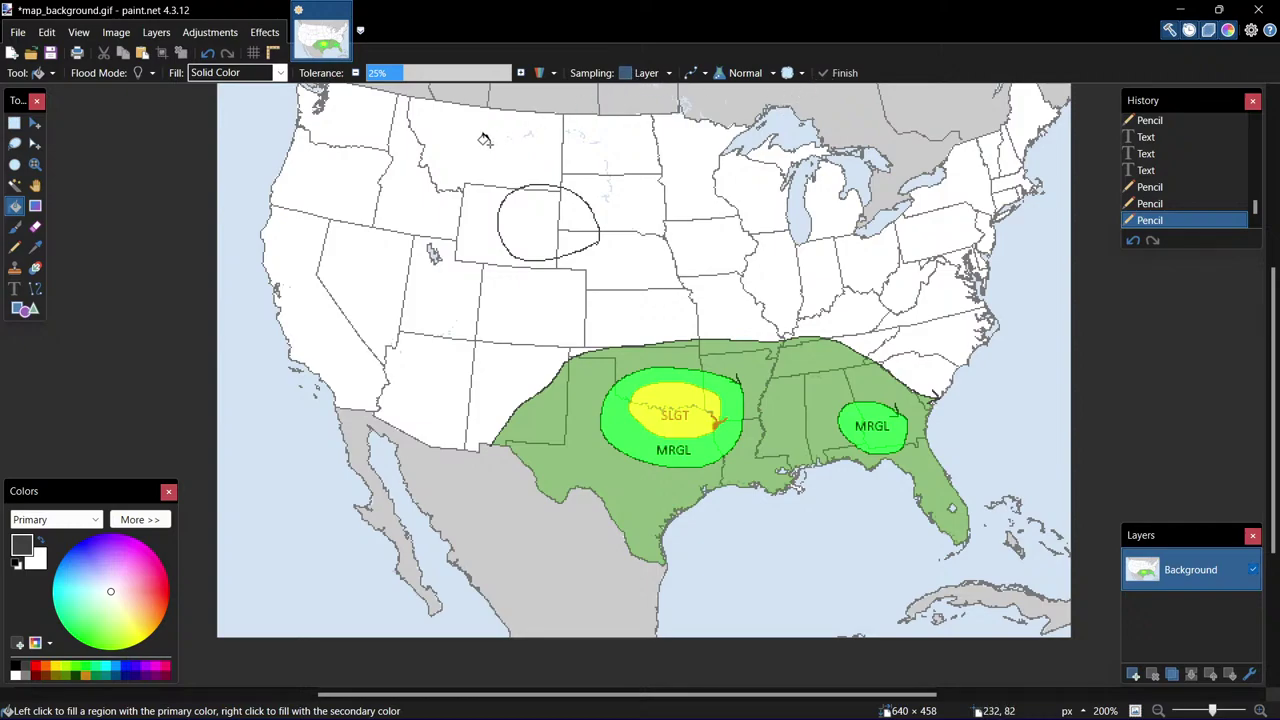
click(306, 100)
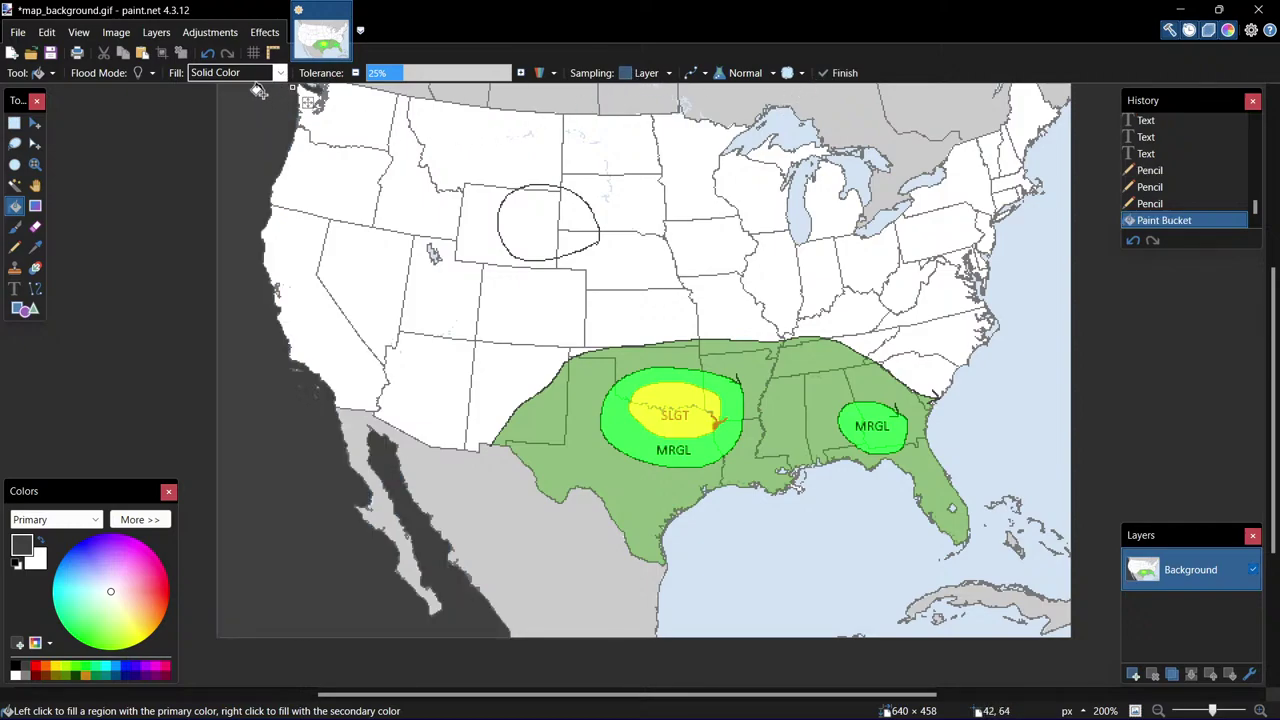
click(207, 52)
click(279, 73)
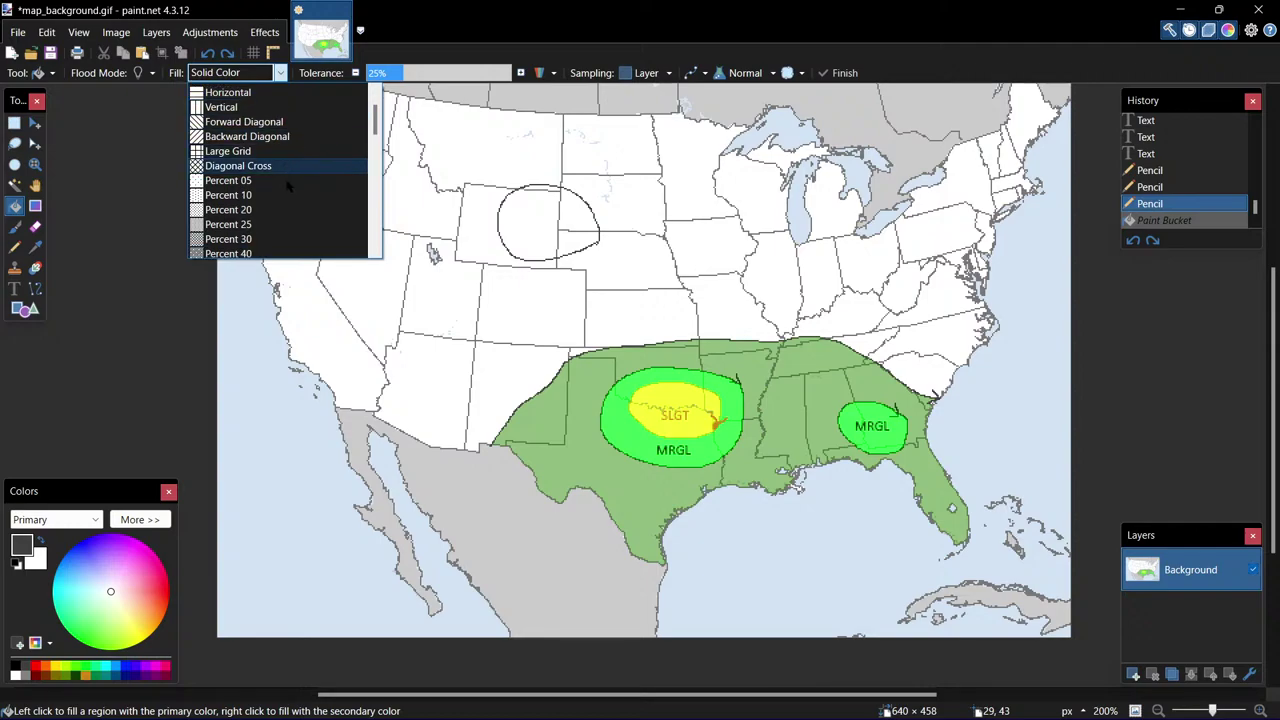
scroll(286, 180, down, 5)
scroll(288, 207, down, 2)
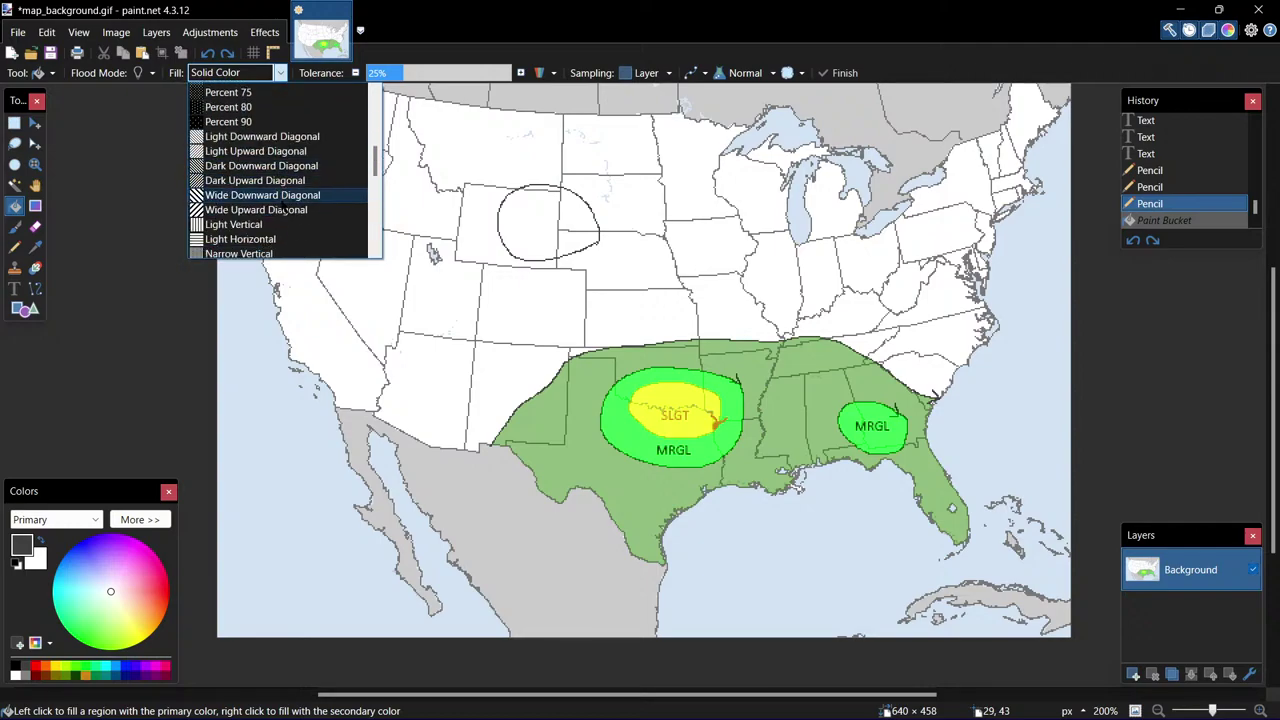
scroll(286, 205, down, 3)
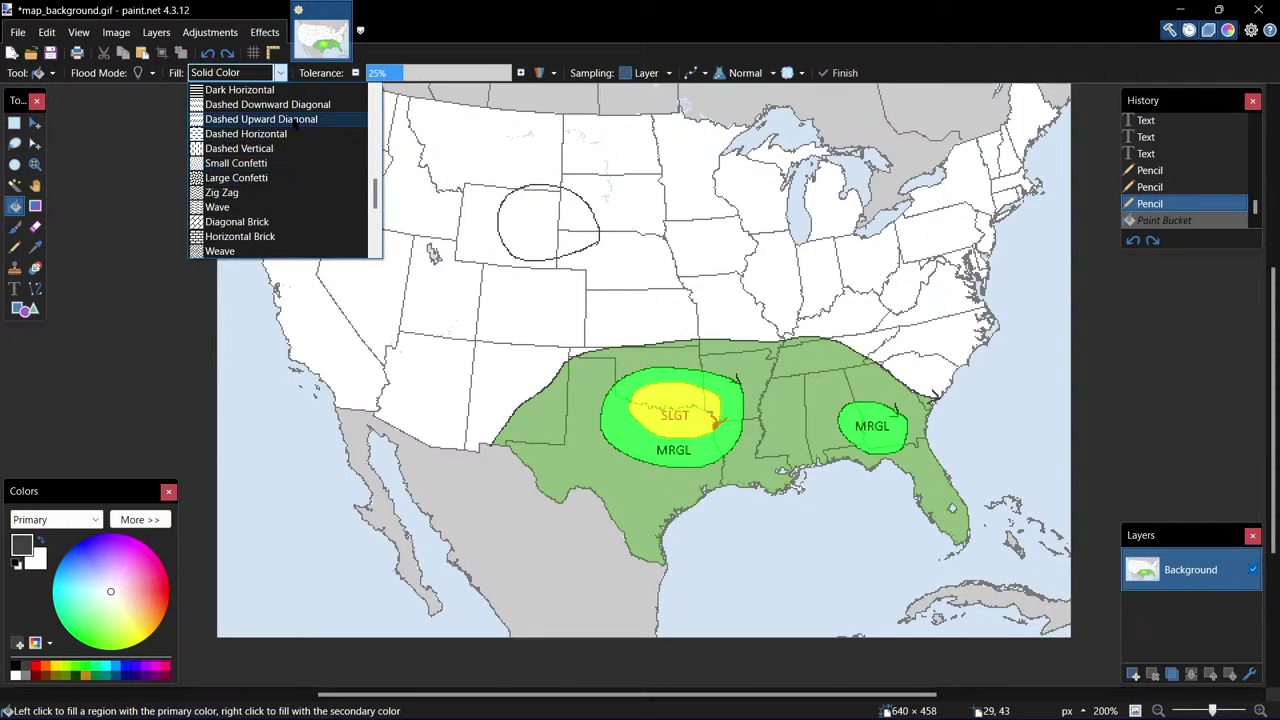
click(300, 104)
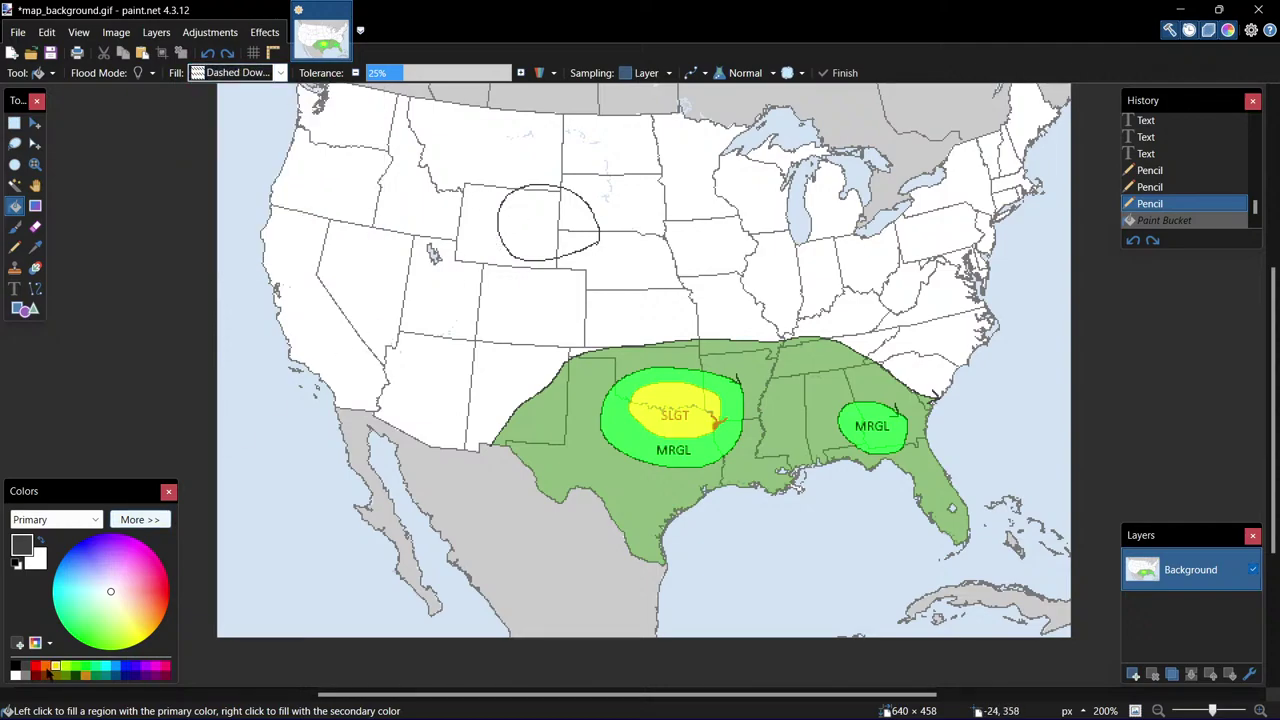
Fill every section of the oval over eastern Wyoming and western South Dakota with the hatch pattern in black.
click(16, 667)
click(525, 230)
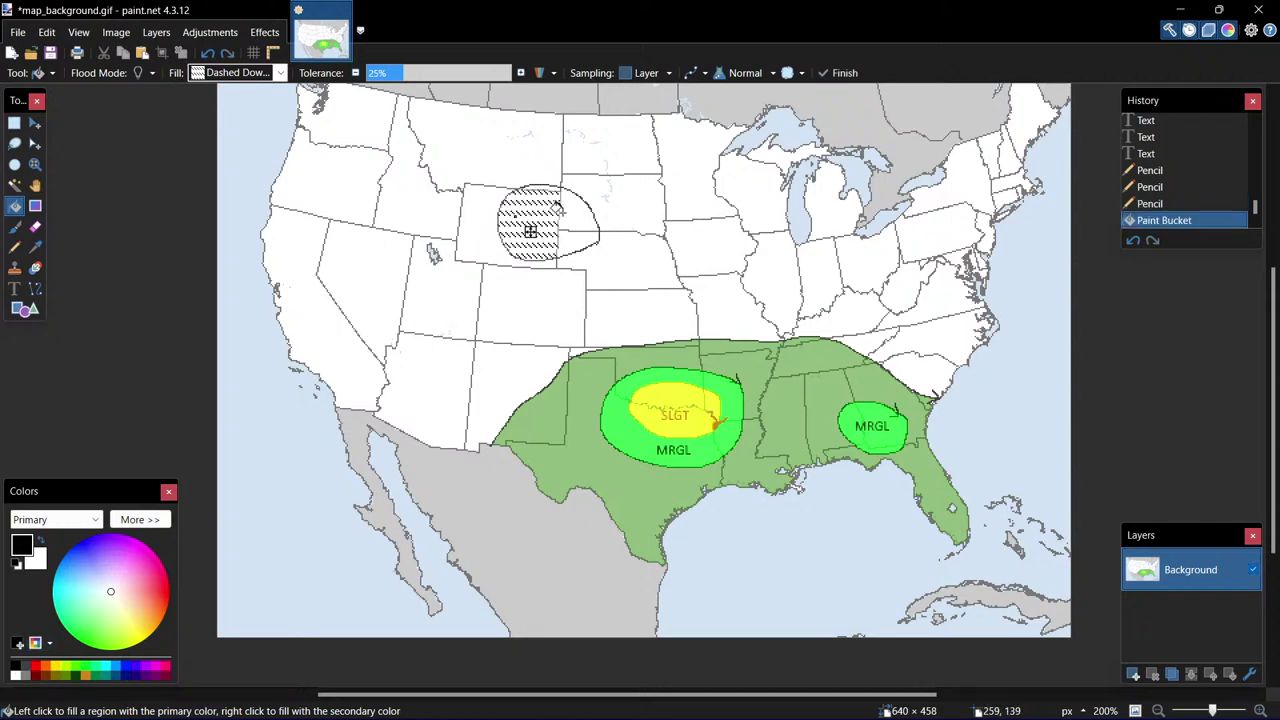
click(560, 209)
click(586, 258)
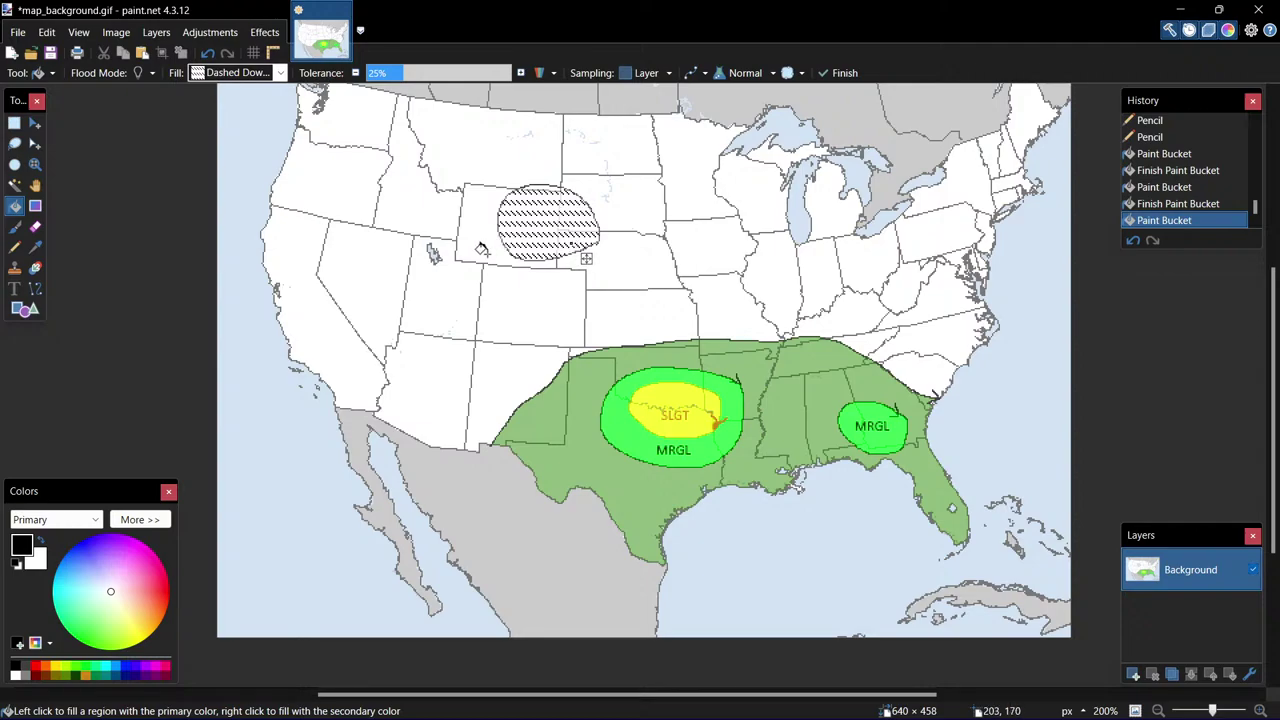
Nudge the origin handle of the last hatch fill slightly west, beside the oval's southeastern edge.
scroll(503, 286, up, 2)
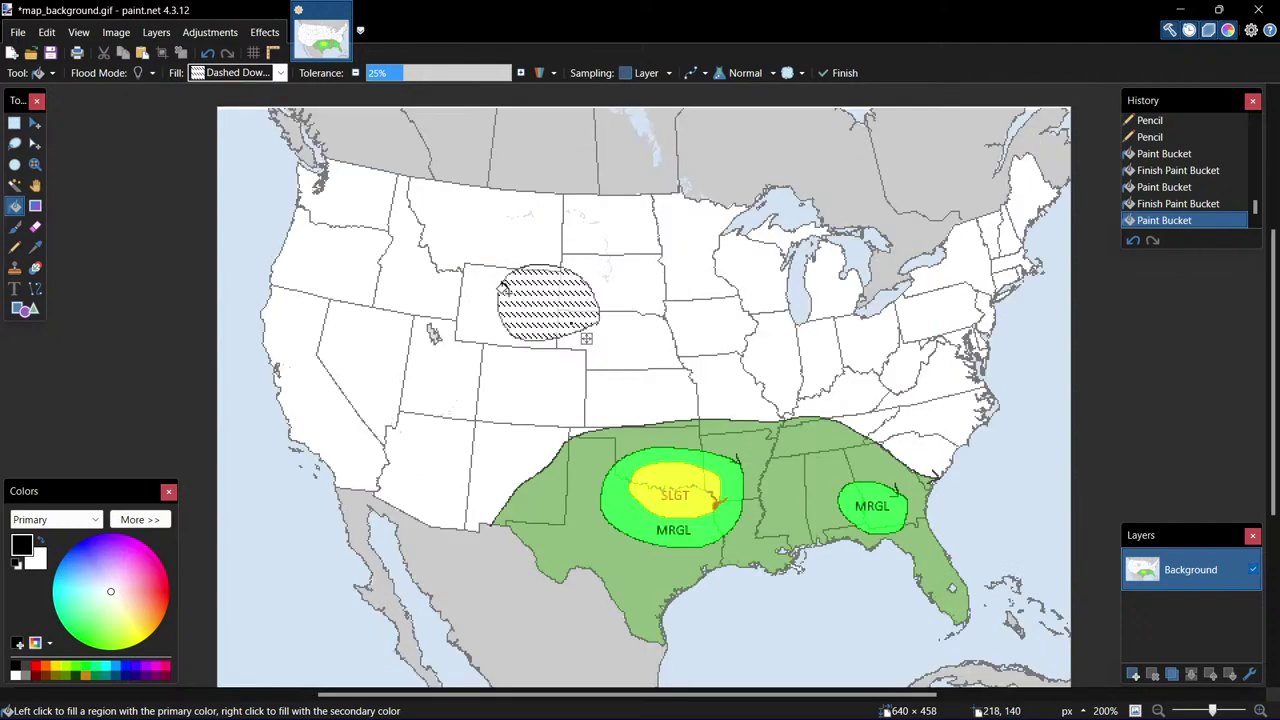
scroll(503, 284, down, 2)
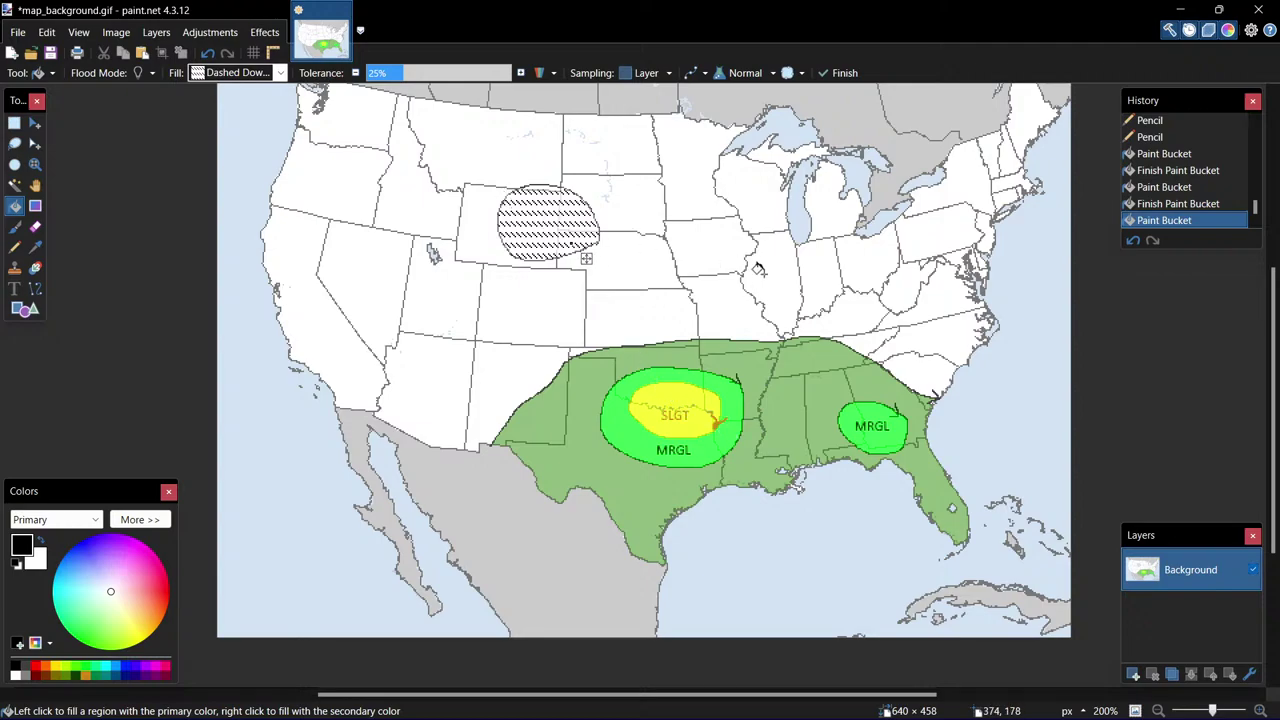
scroll(802, 330, up, 2)
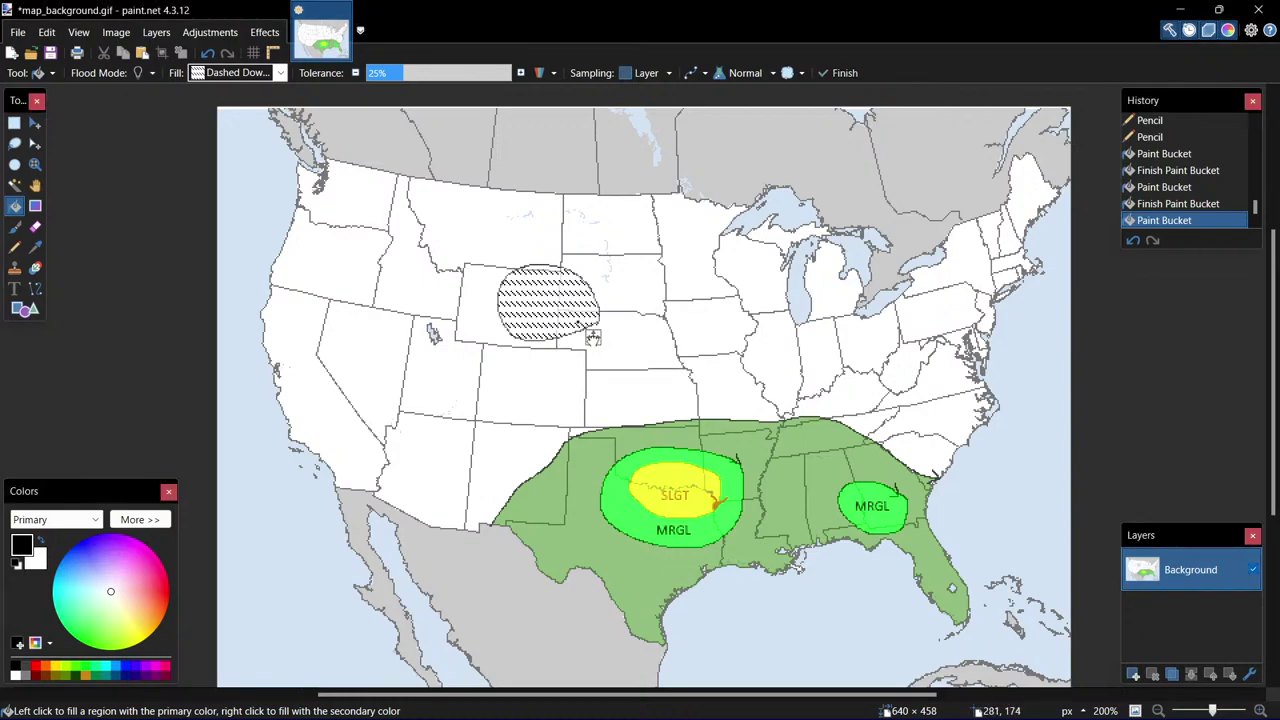
mouse_move(593, 338)
mouse_down()
mouse_move(640, 350)
mouse_move(646, 400)
mouse_move(534, 434)
mouse_move(585, 338)
mouse_up()
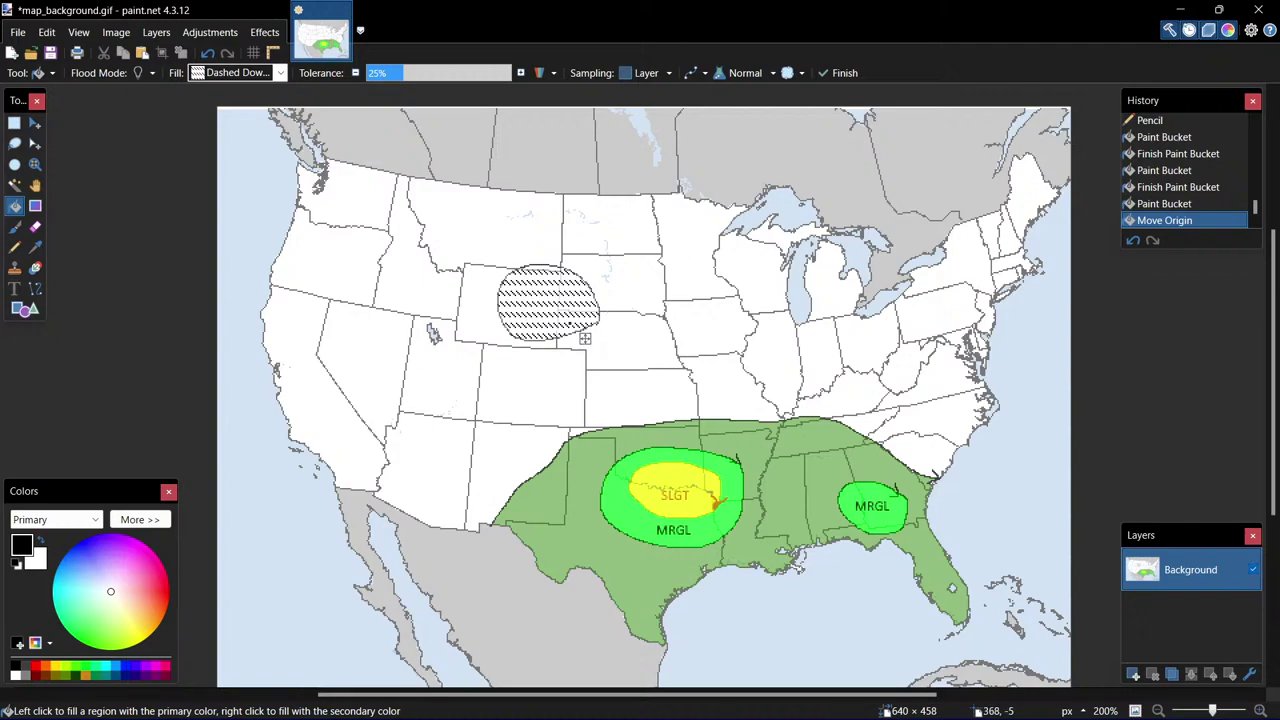